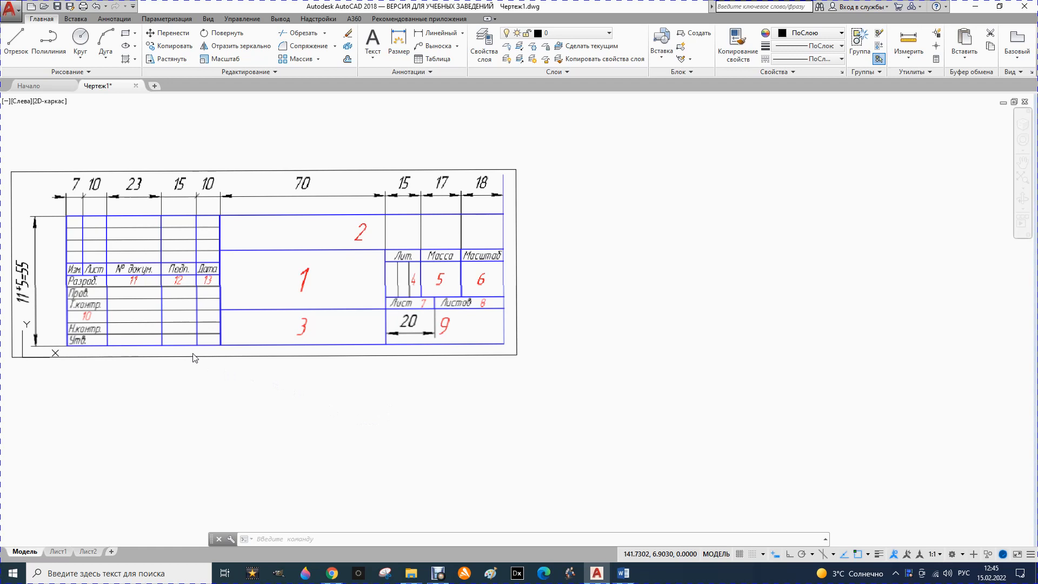
pyautogui.scroll(-2, 197, 354)
pyautogui.scroll(2, 389, 322)
pyautogui.scroll(-2, 390, 321)
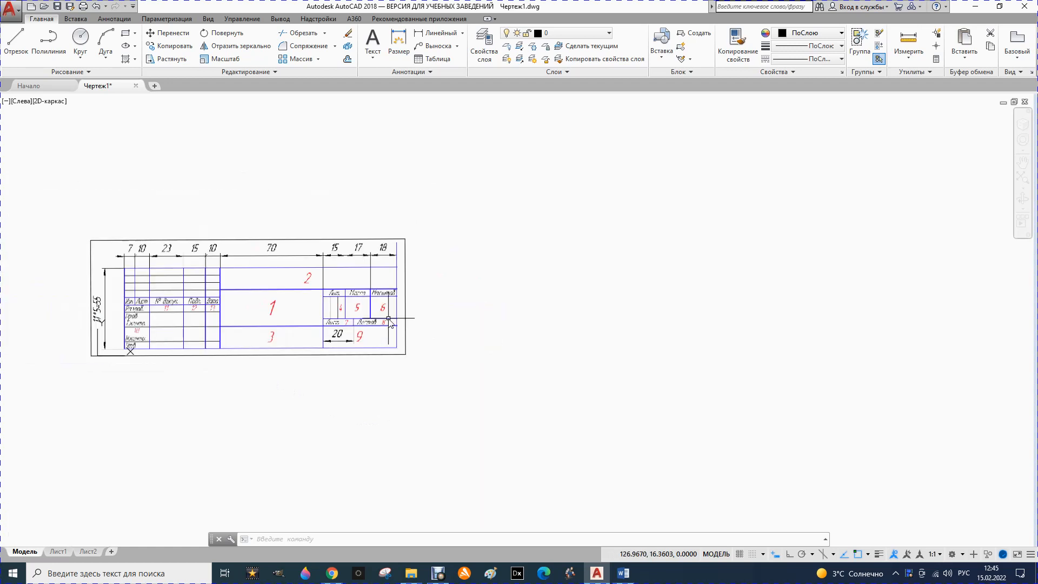
pyautogui.scroll(2, 280, 330)
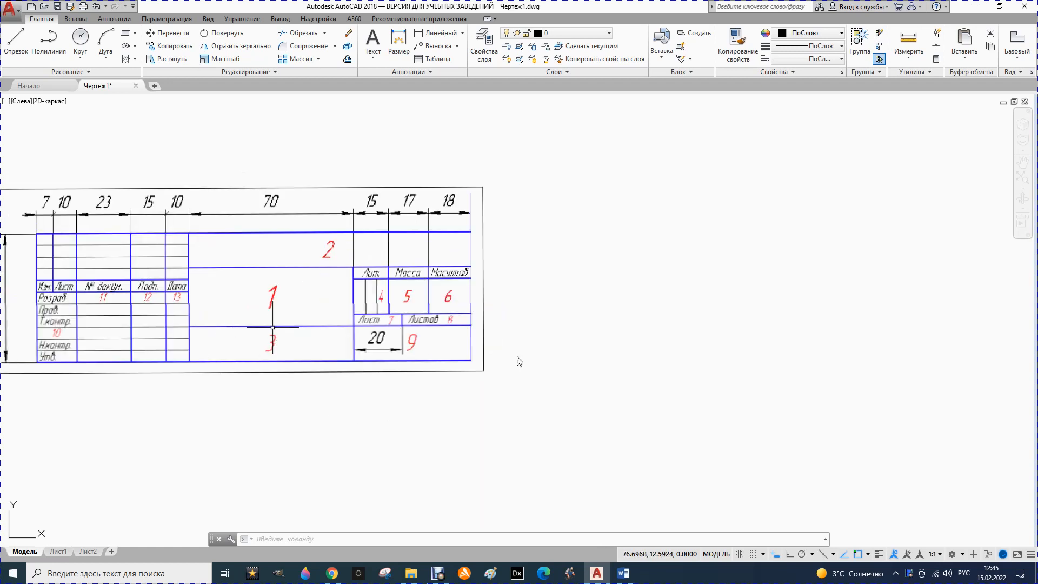
pyautogui.scroll(-1, 531, 355)
pyautogui.scroll(2, 479, 355)
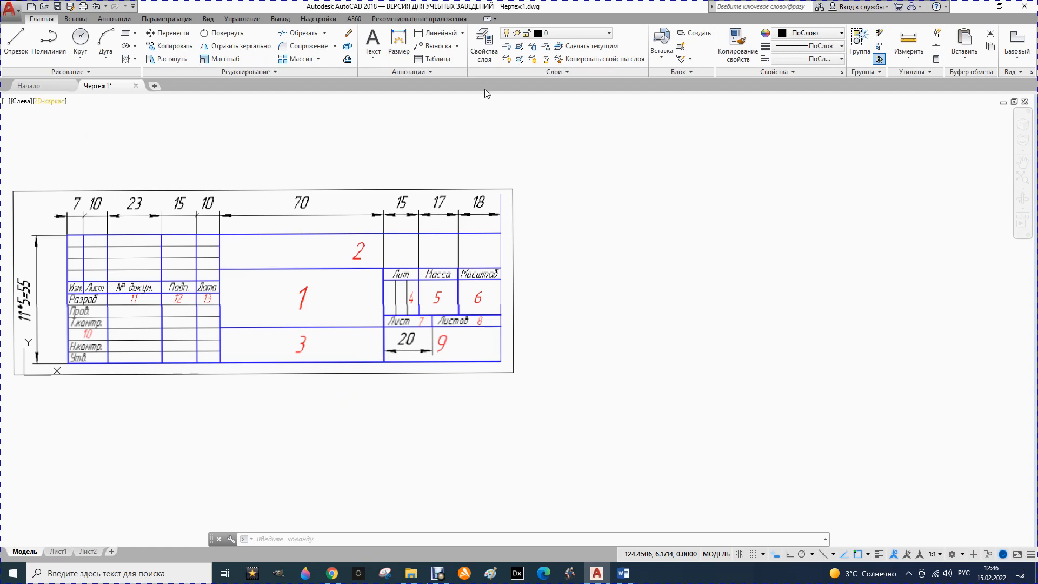
# Make the Тонкий layer current and, with Ortho on, draw a 185-unit horizontal line to the right of the reference title block.
pyautogui.click(609, 33)
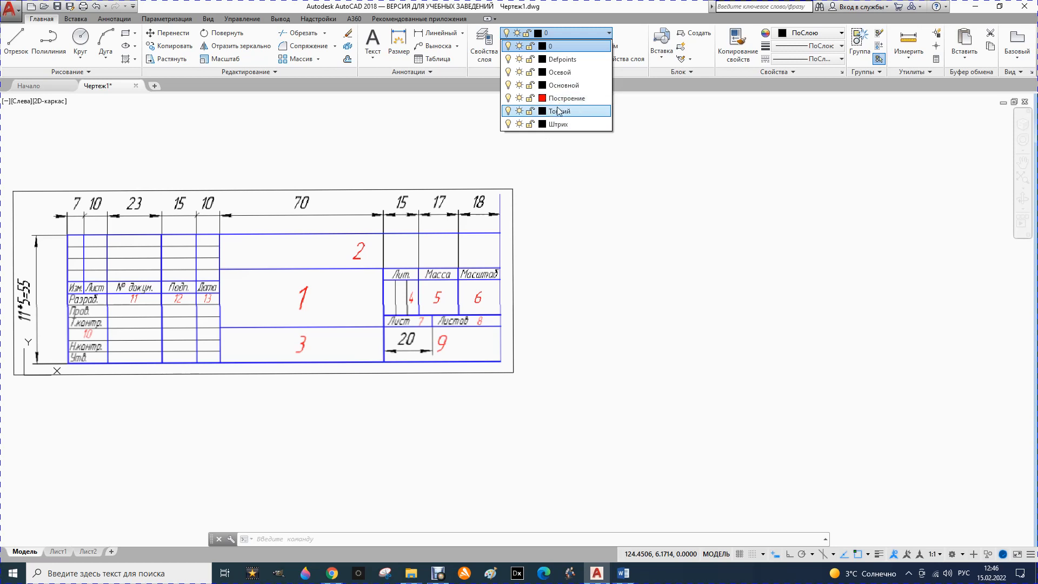
pyautogui.click(559, 111)
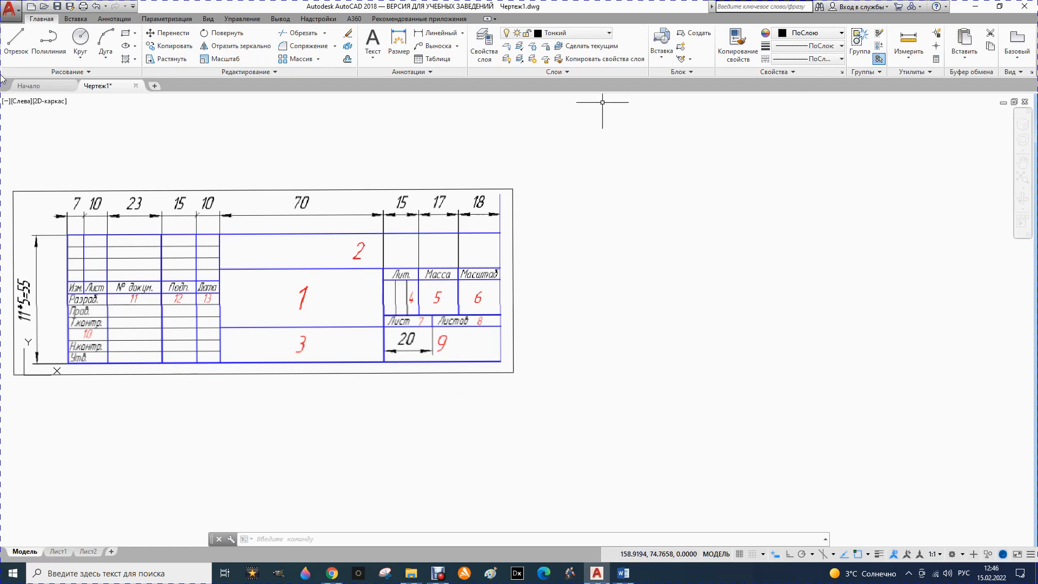
pyautogui.click(12, 43)
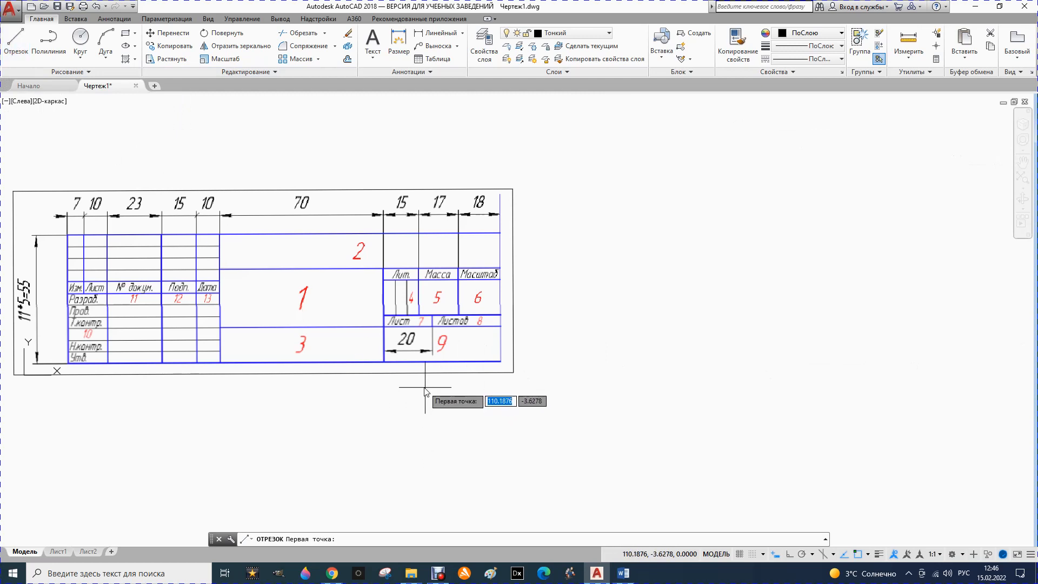
pyautogui.click(789, 556)
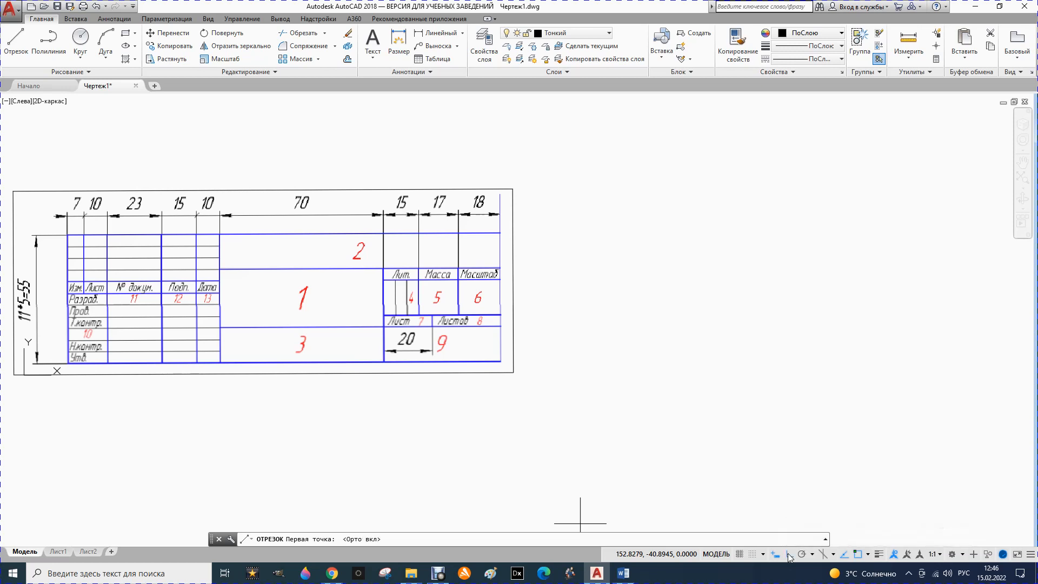
pyautogui.click(547, 361)
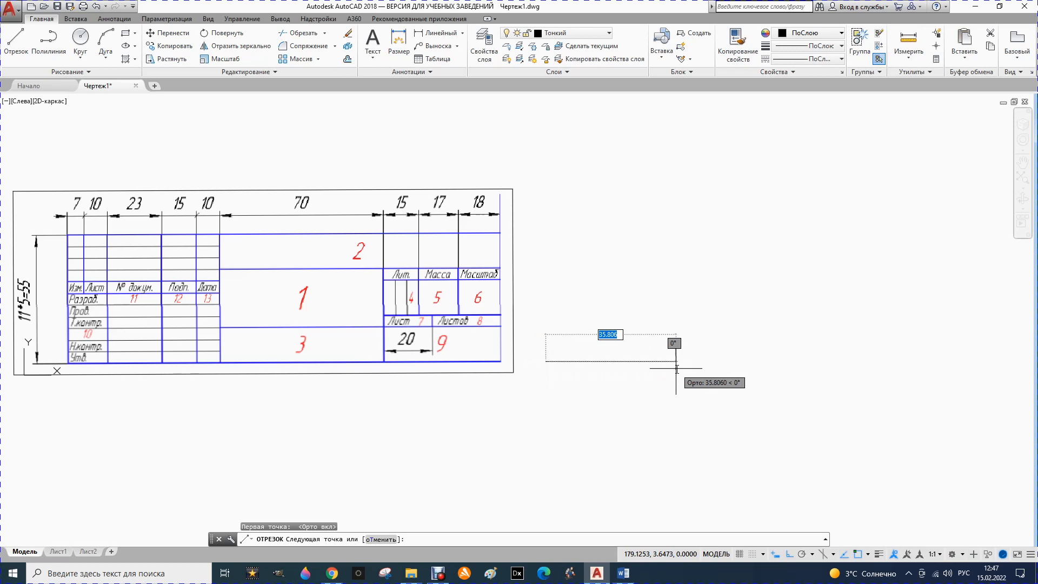
pyautogui.write('1')
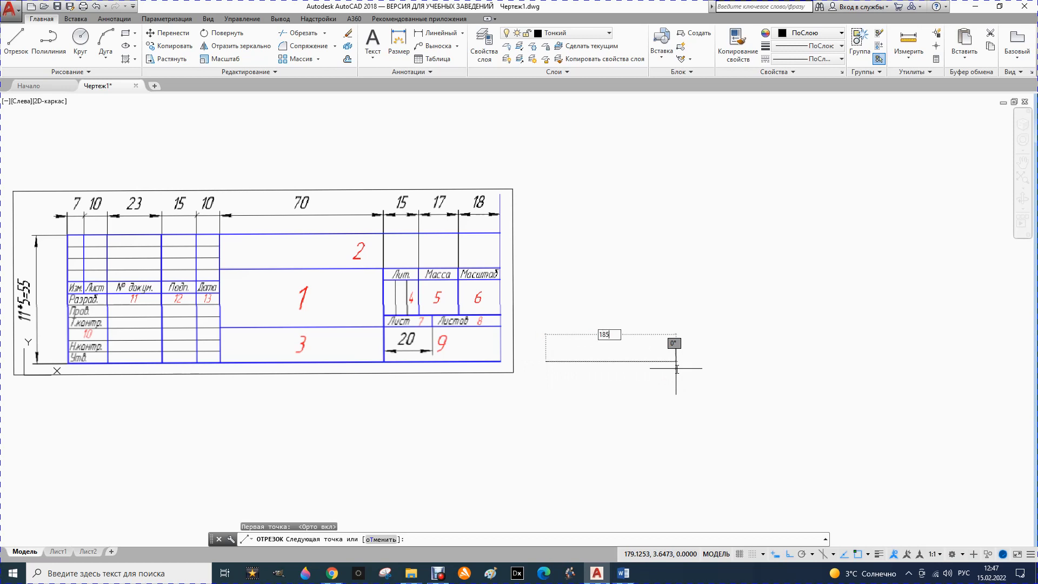
pyautogui.write('85')
pyautogui.press('Return')
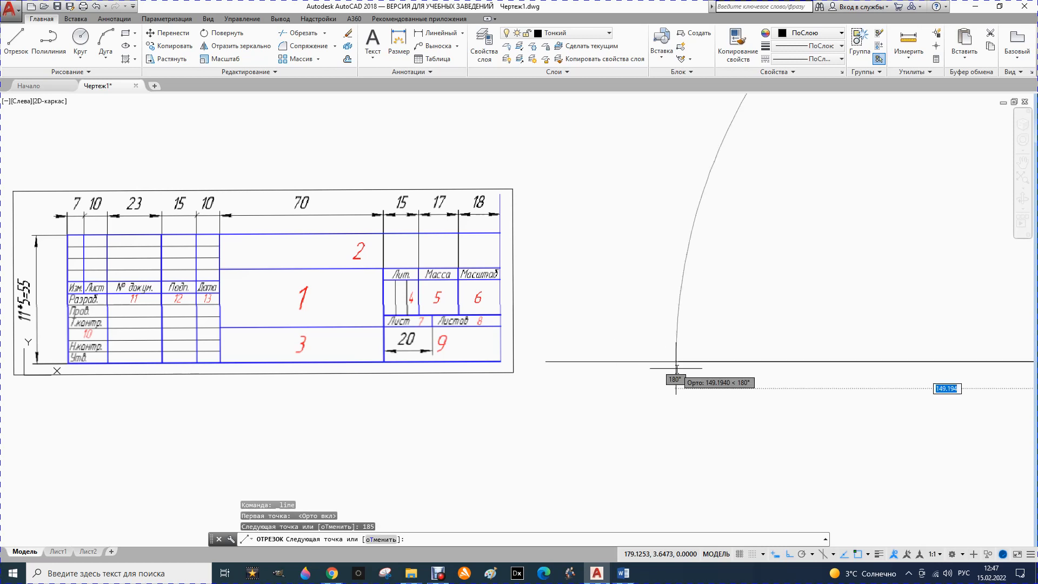
pyautogui.press('Escape')
# Complete the rectangle on the base line: 55 units up from its left end, 185 units right, and down to its right end.
pyautogui.scroll(-5, 603, 370)
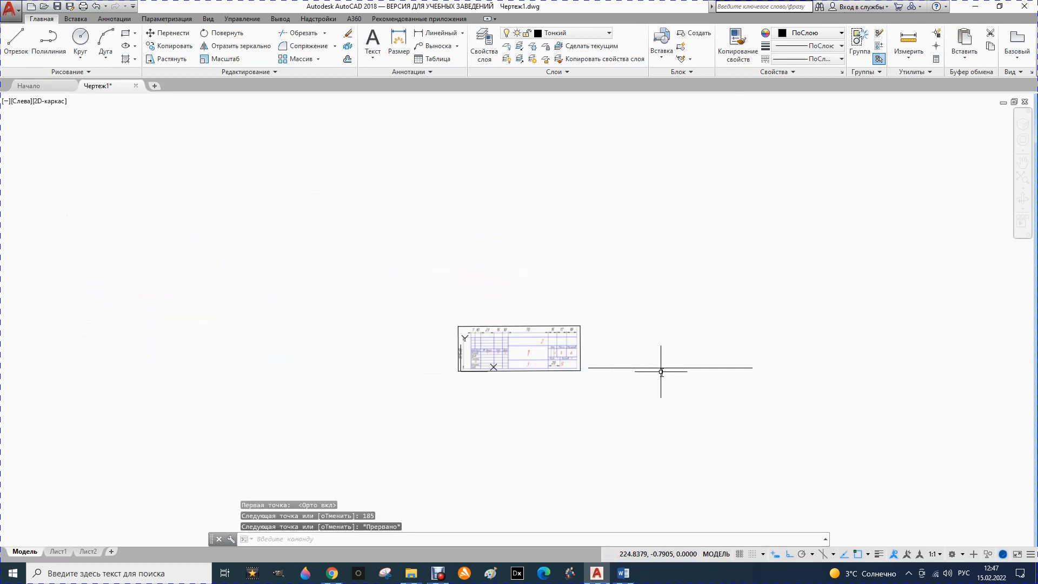
pyautogui.scroll(4, 661, 371)
pyautogui.click(3, 46)
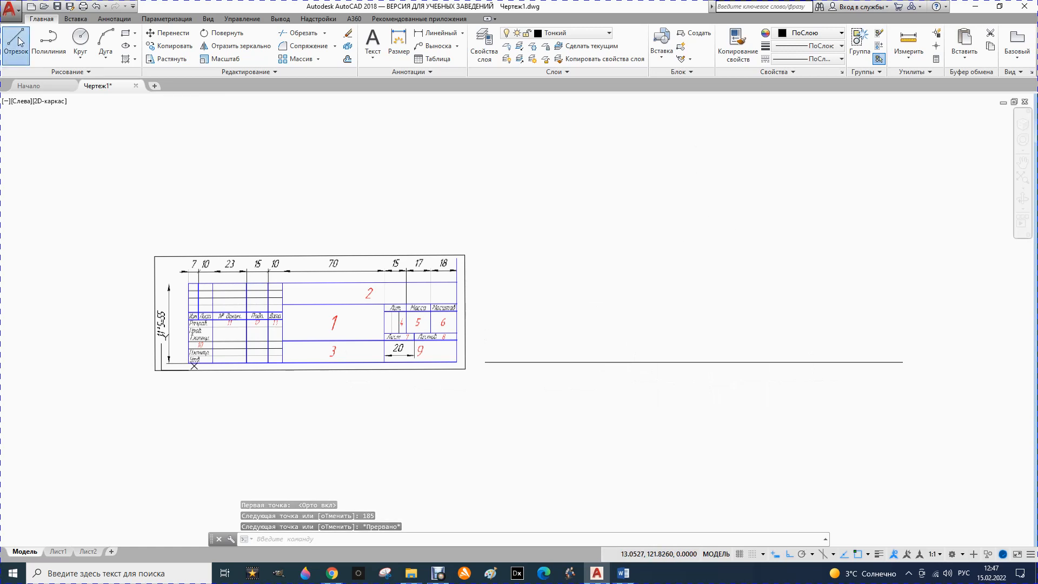
pyautogui.click(485, 361)
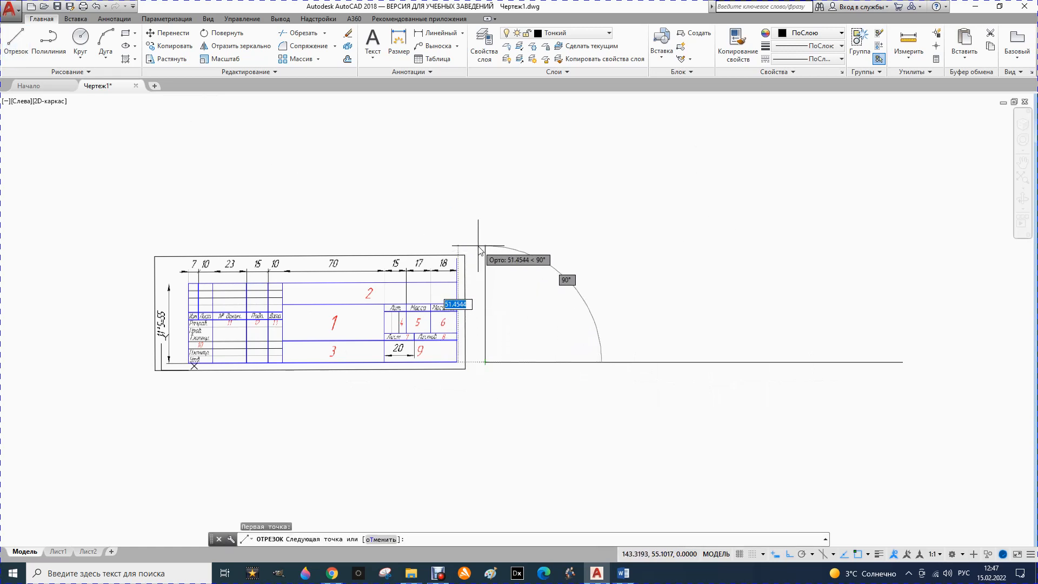
pyautogui.write('55')
pyautogui.press('Return')
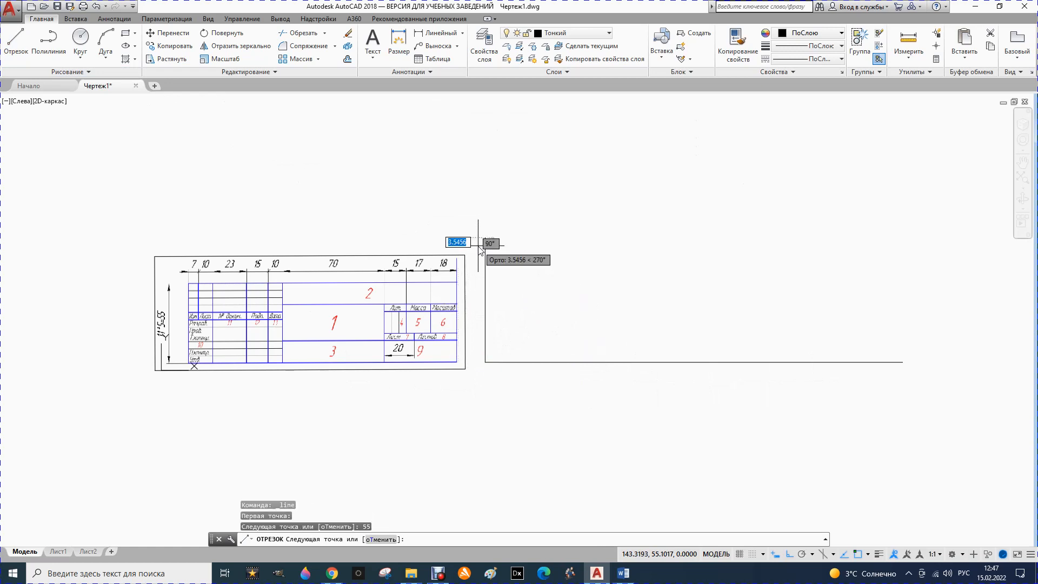
pyautogui.write('185')
pyautogui.press('Return')
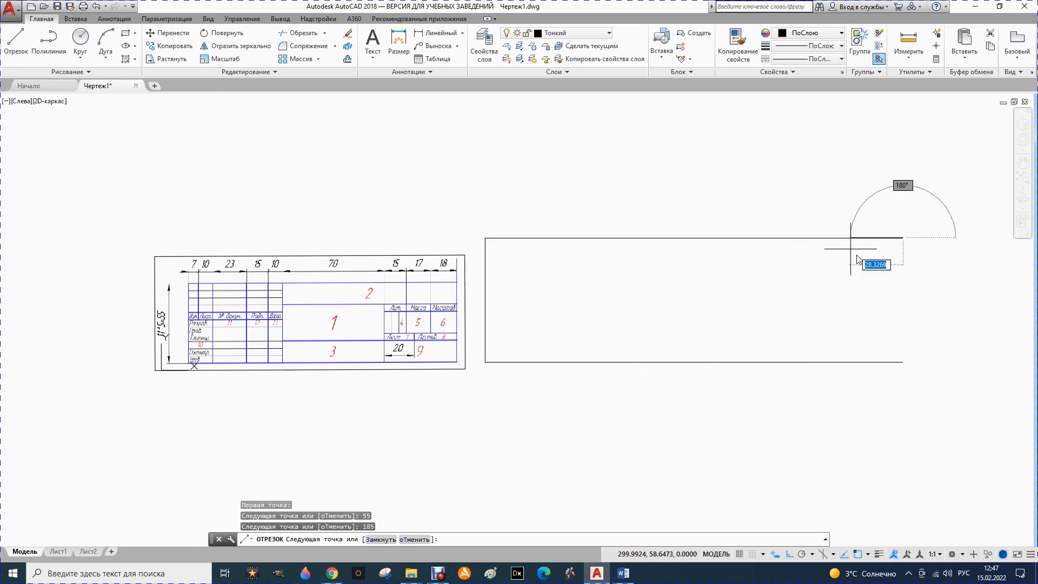
pyautogui.click(903, 362)
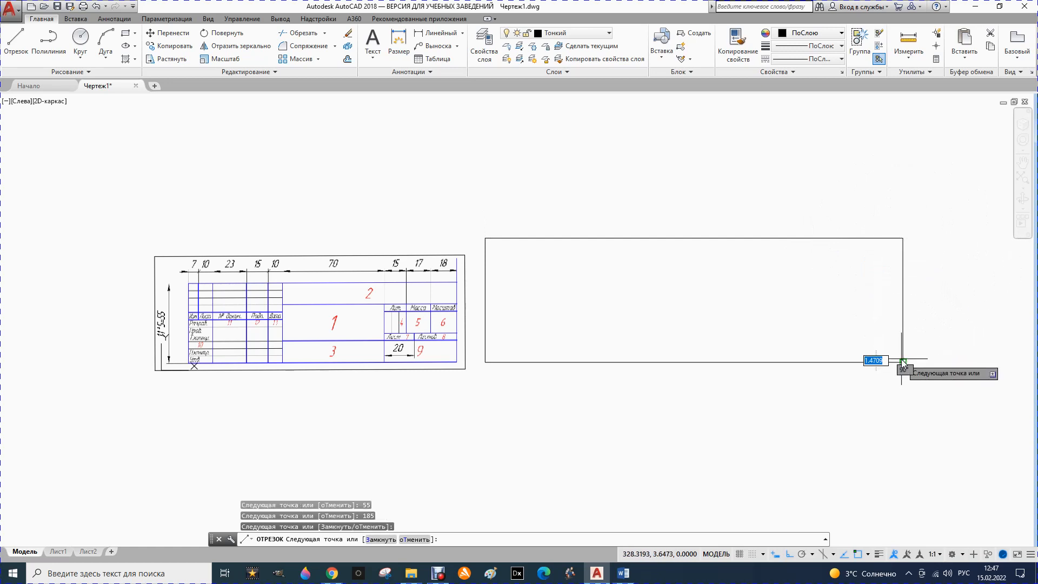
pyautogui.press('Escape')
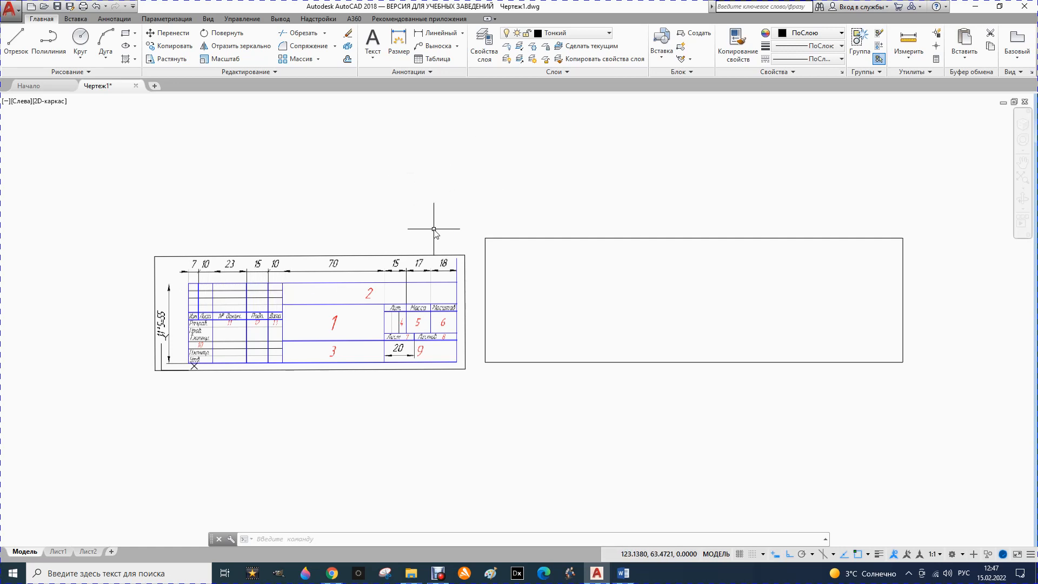
# Offset the rectangle's left edge 7 units inward to form the first narrow column.
pyautogui.click(486, 295)
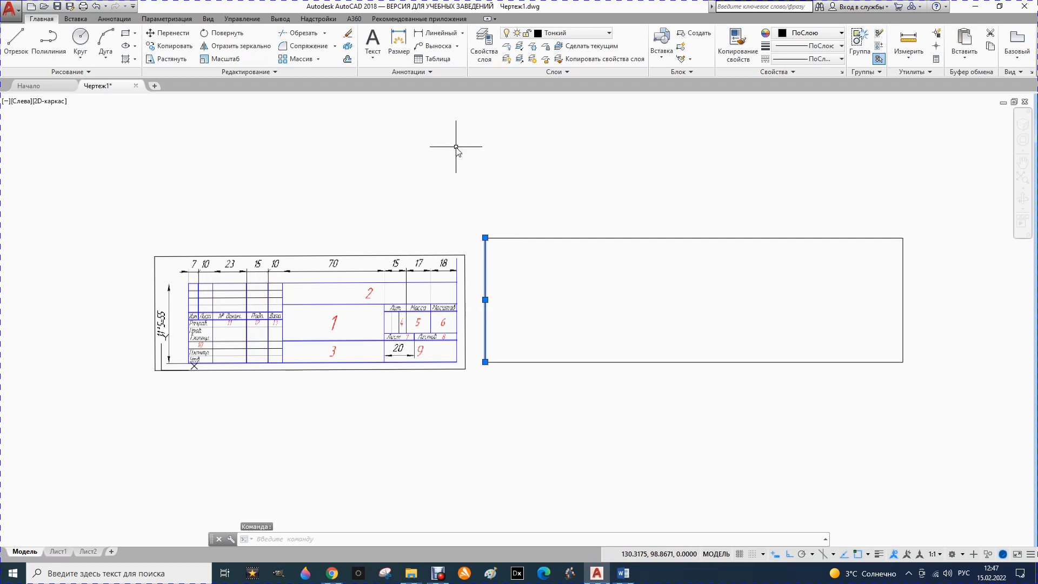
pyautogui.click(348, 59)
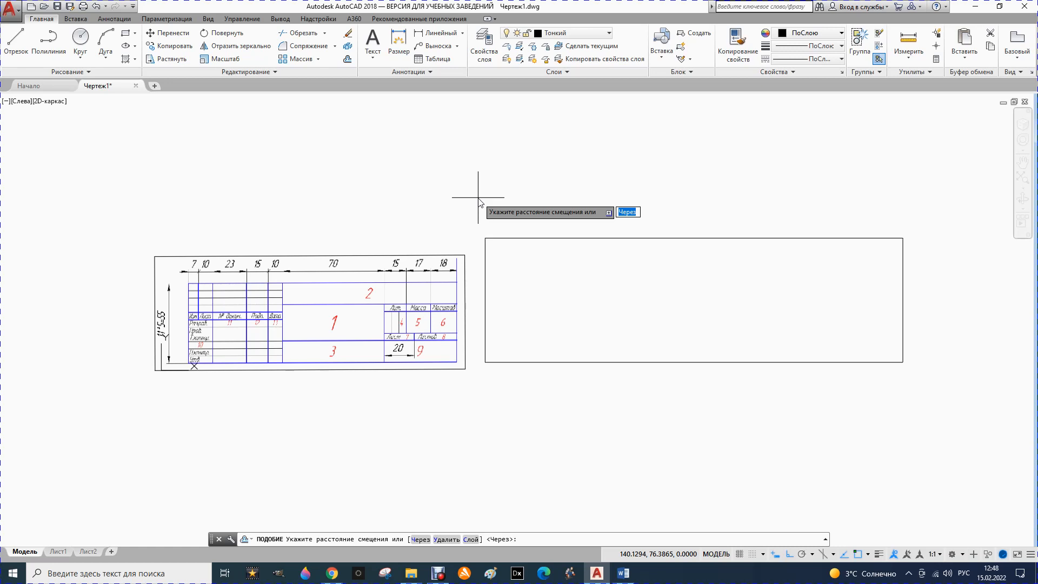
pyautogui.write('7')
pyautogui.press('Return')
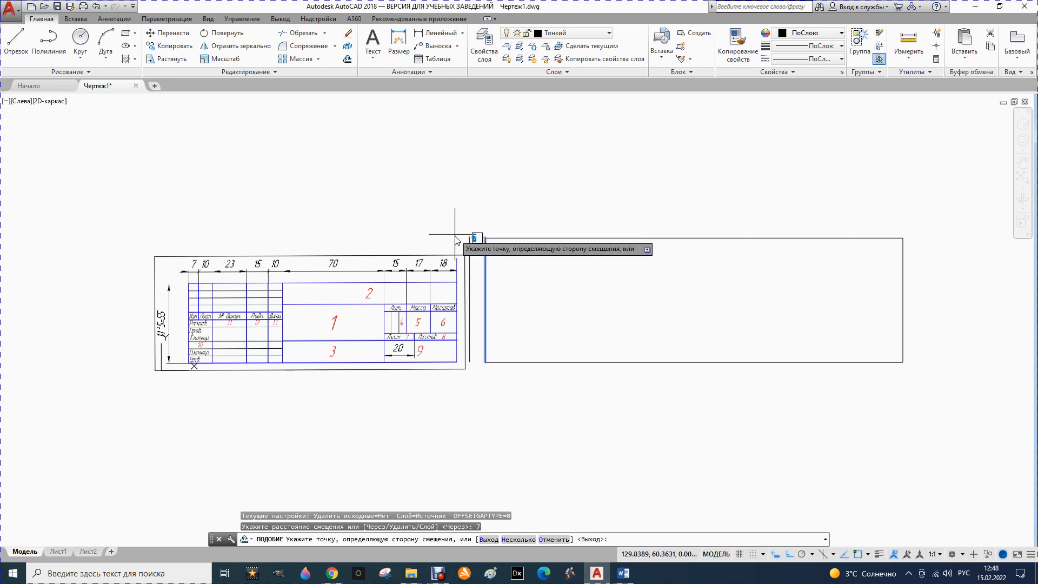
pyautogui.click(538, 302)
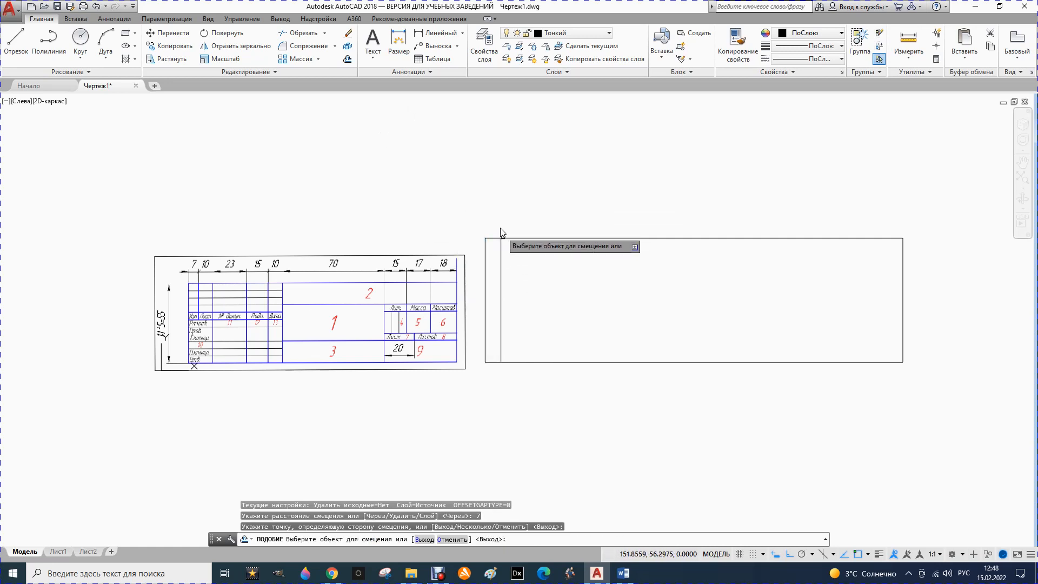
# Offset the first column's right line 10 units to the right to form the second column.
pyautogui.click(347, 61)
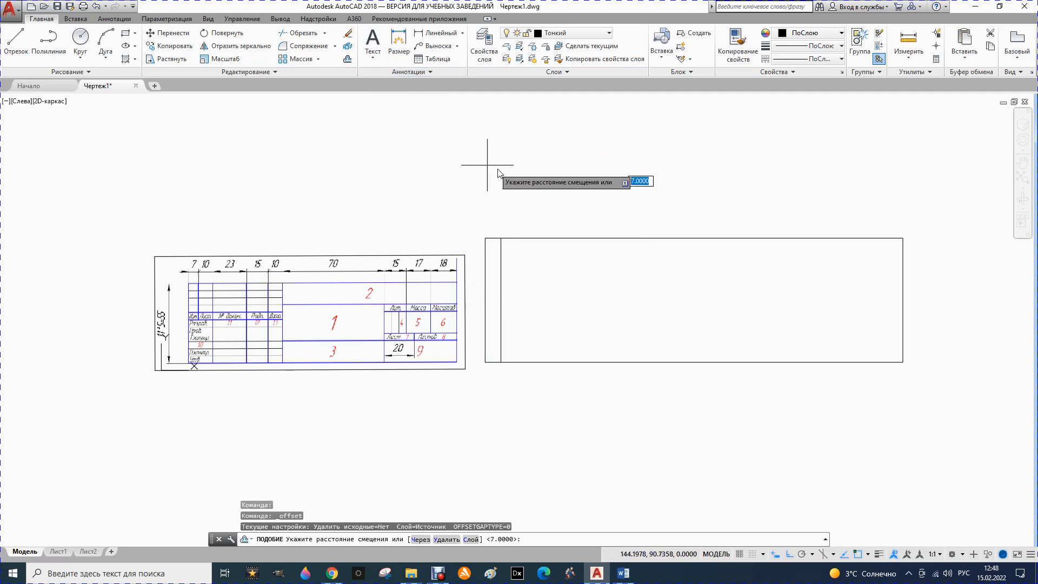
pyautogui.write('10')
pyautogui.press('Return')
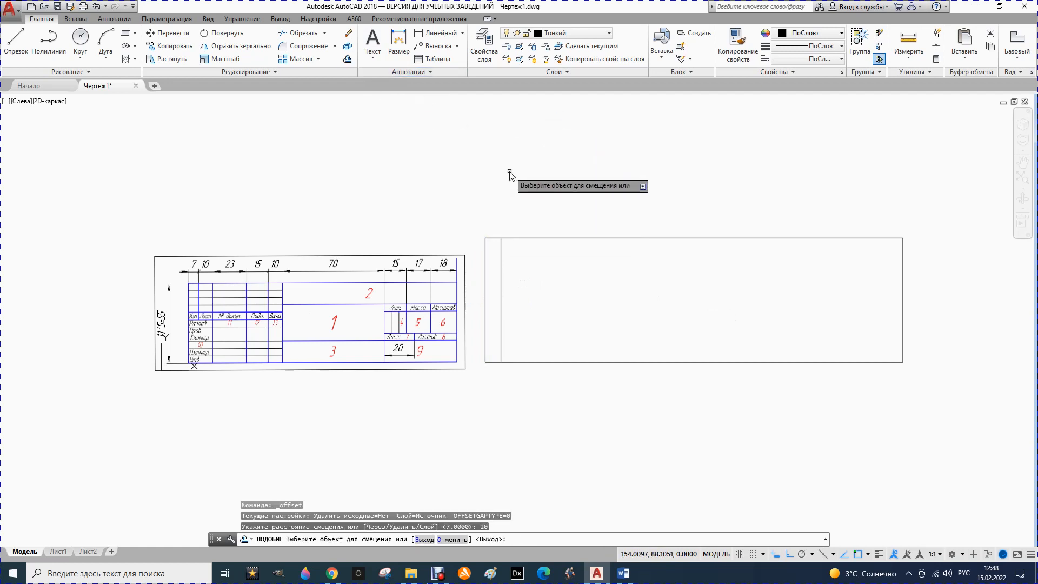
pyautogui.click(501, 271)
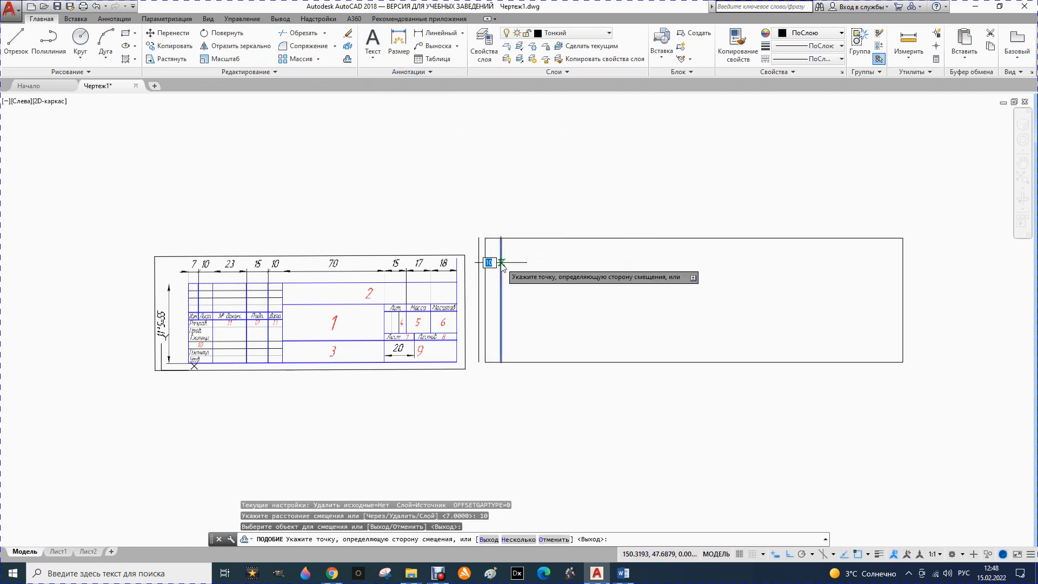
pyautogui.click(545, 277)
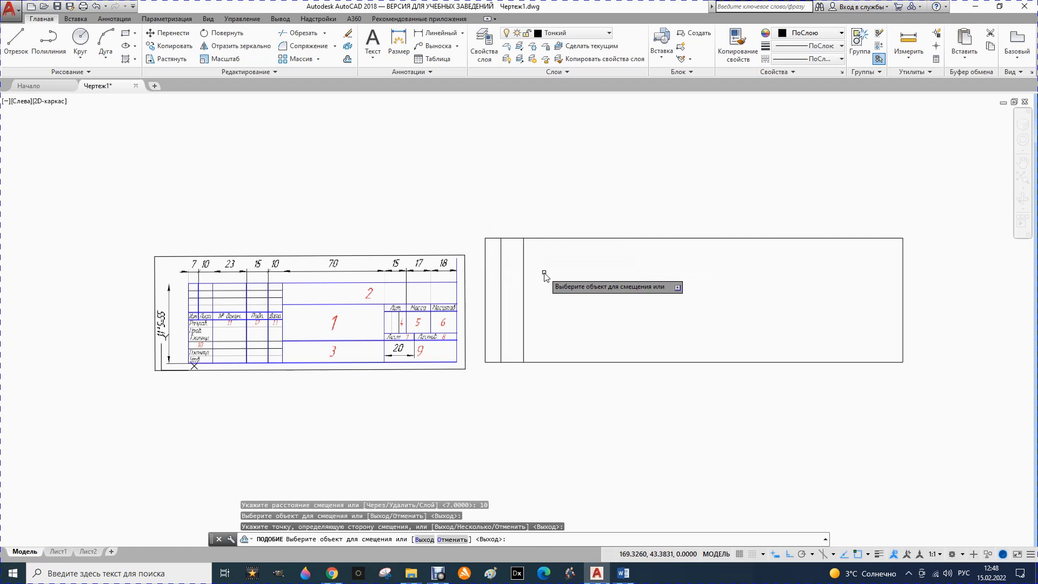
# Offset the second column's right line 23 units to the right to form the third column.
pyautogui.click(347, 60)
pyautogui.write('23')
pyautogui.press('Return')
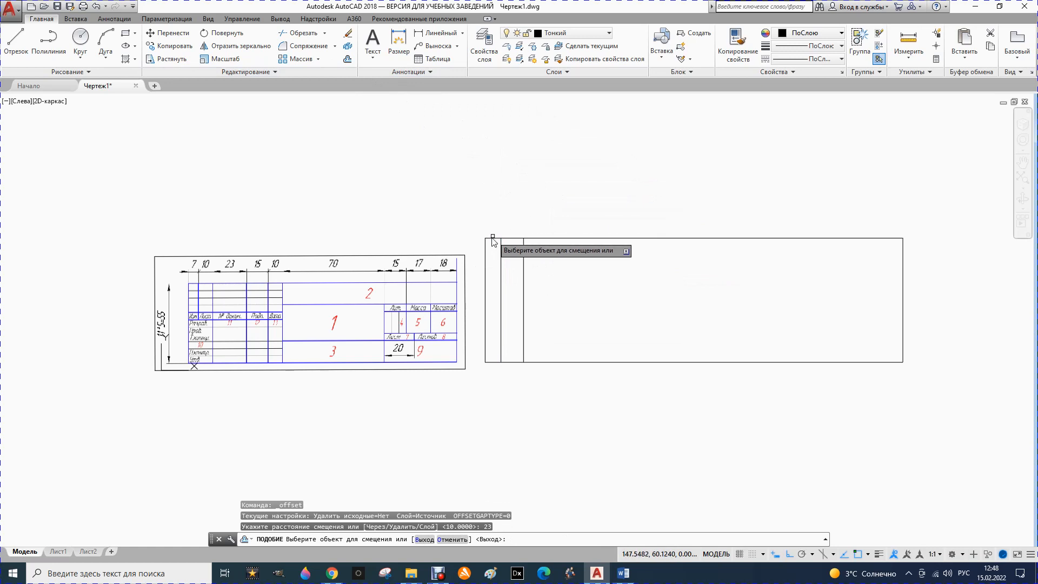
pyautogui.click(523, 283)
pyautogui.click(550, 282)
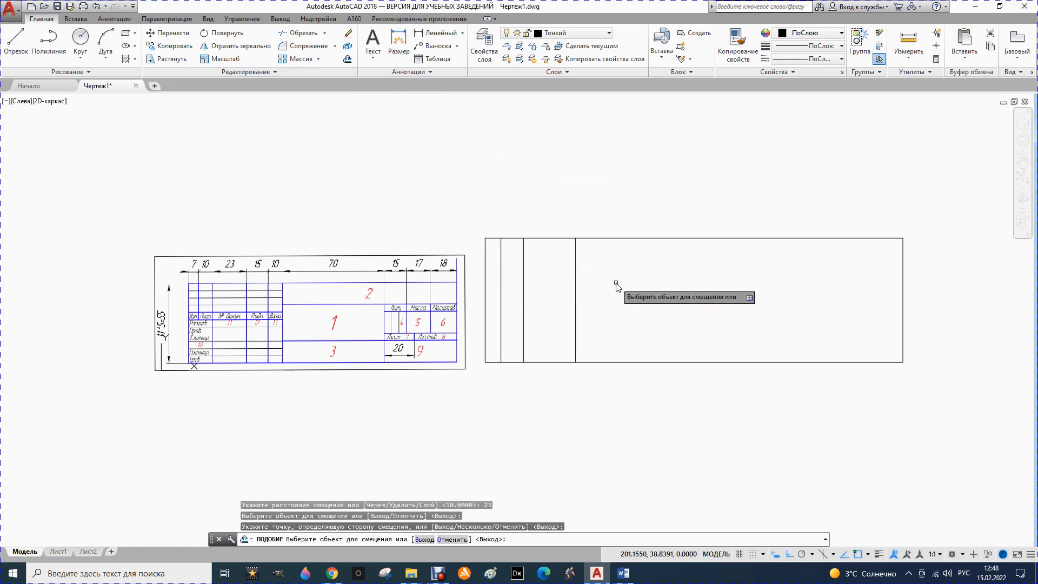
# Offset the third column's right line 15 units to the right to form the fourth column.
pyautogui.click(350, 48)
pyautogui.write('15')
pyautogui.press('Return')
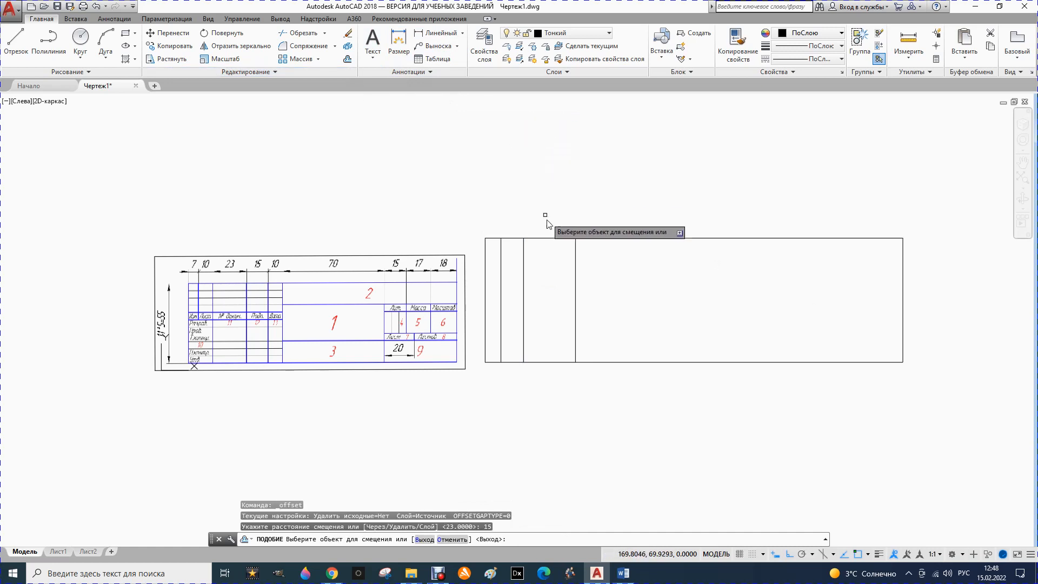
pyautogui.click(575, 276)
pyautogui.click(628, 282)
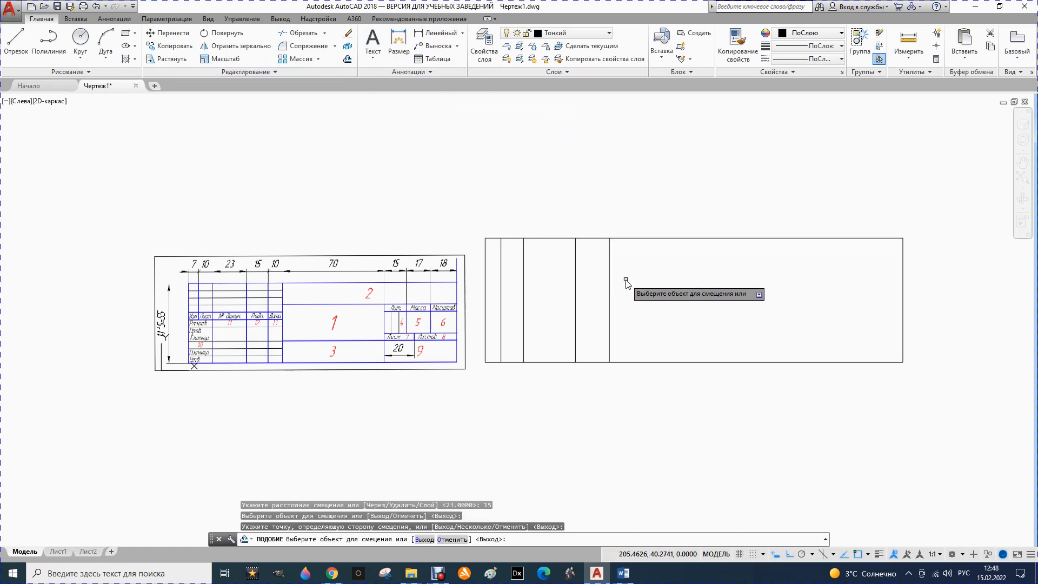
# Offset the fourth column's right line 10 units to the right to form the fifth column, and end the Offset command.
pyautogui.click(347, 59)
pyautogui.write('10')
pyautogui.press('Return')
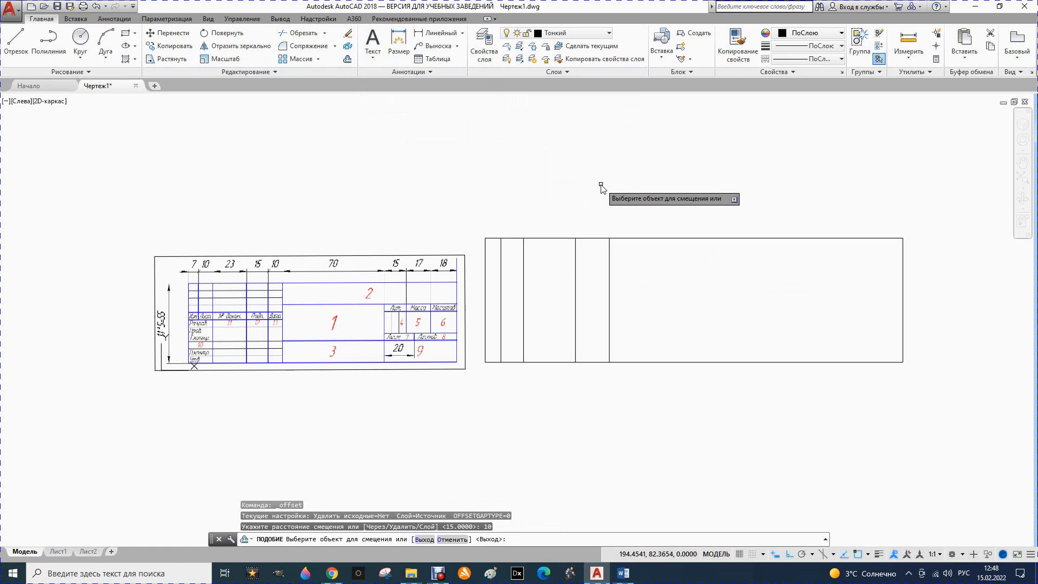
pyautogui.click(609, 277)
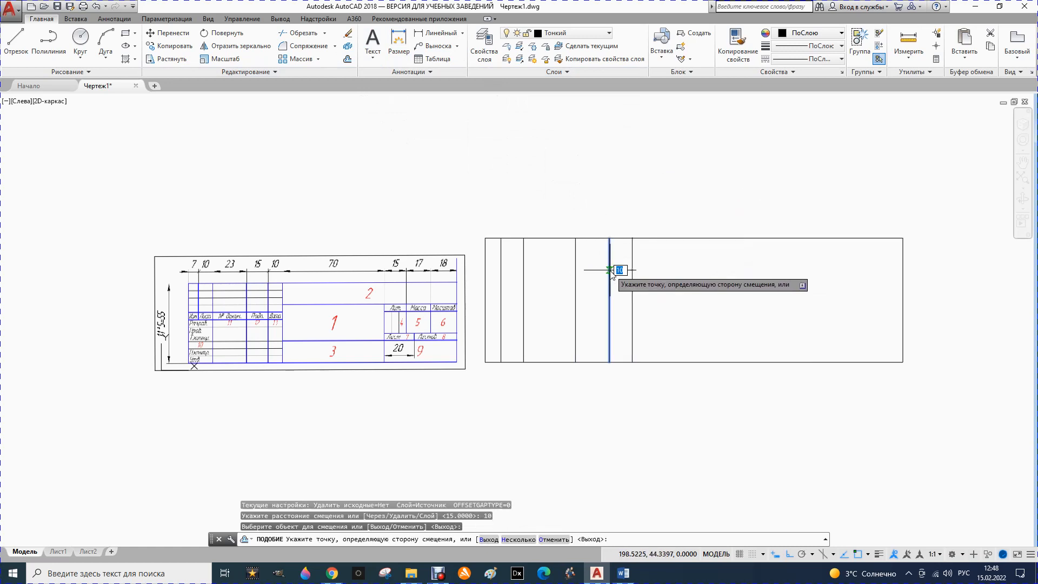
pyautogui.click(675, 289)
pyautogui.press('Escape')
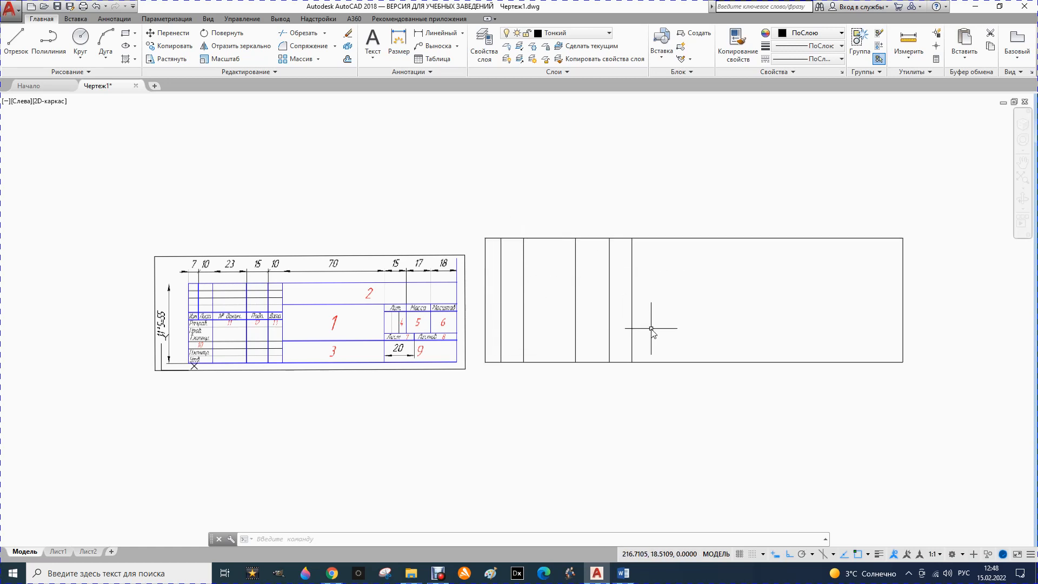
# Offset the title block's top edge downward repeatedly at 5-unit spacing to create ten row lines, and end the Offset command.
pyautogui.click(550, 238)
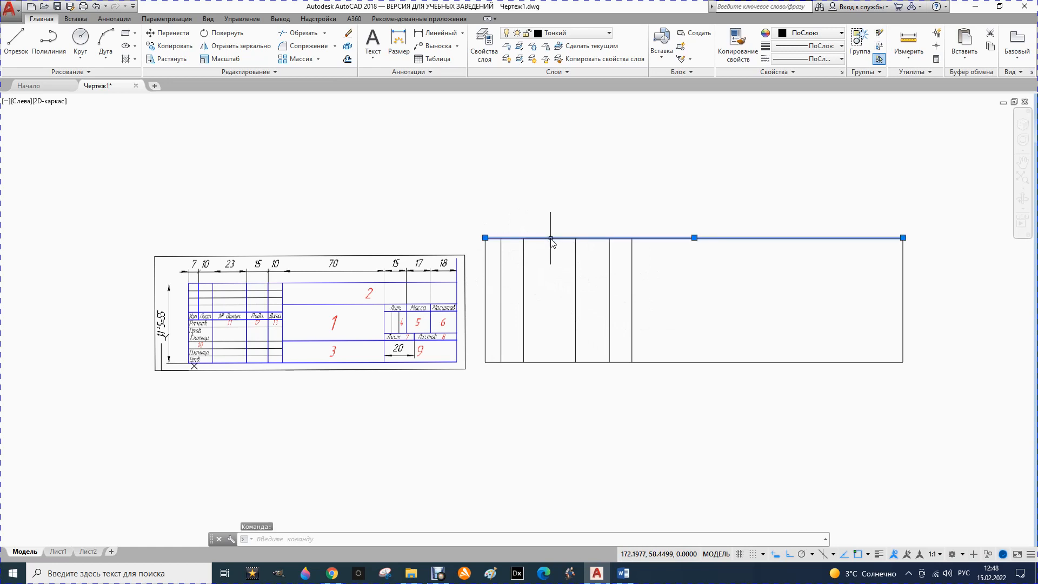
pyautogui.click(347, 62)
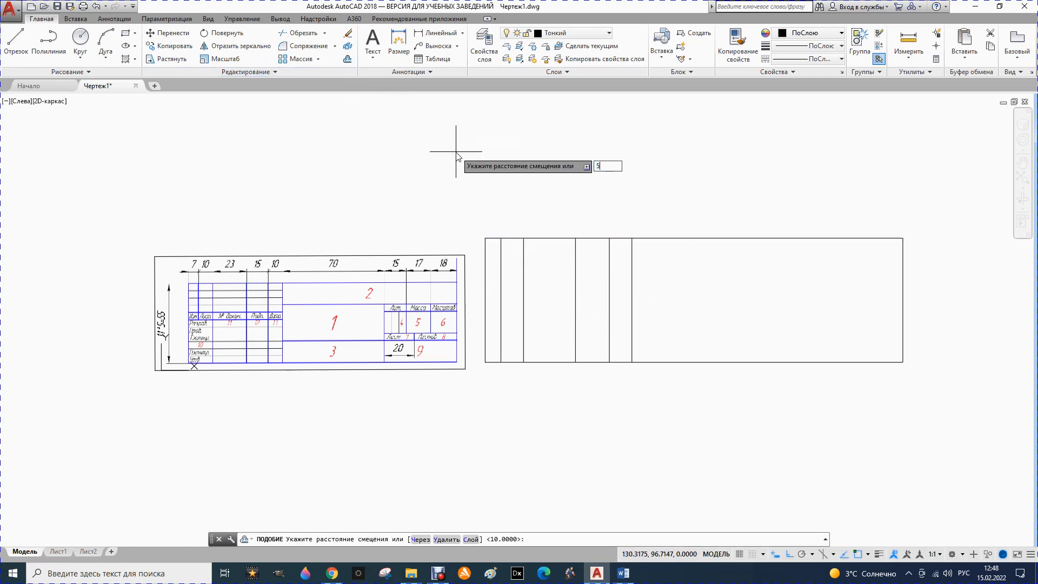
pyautogui.write('5')
pyautogui.press('Return')
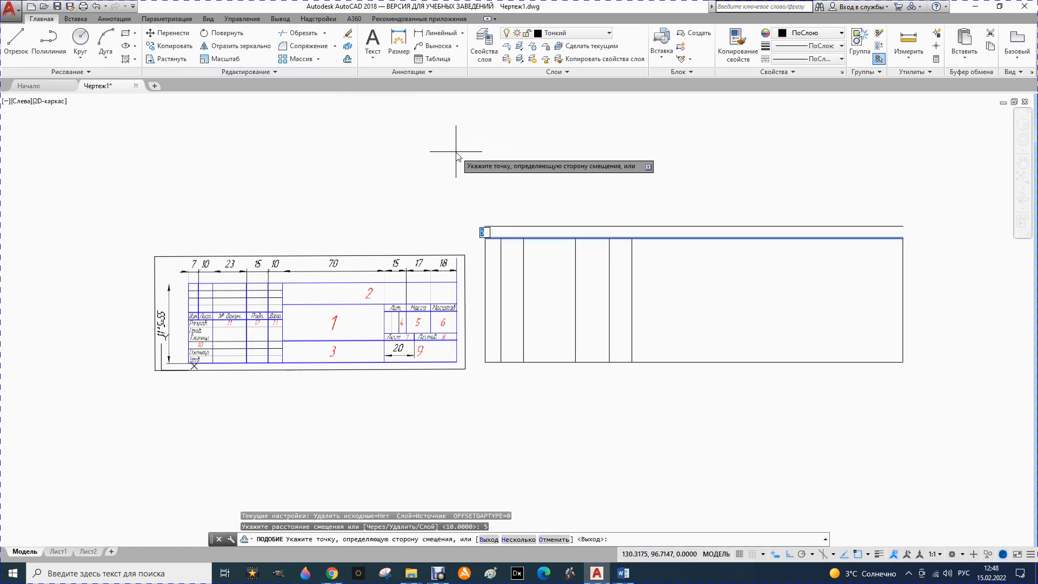
pyautogui.click(539, 262)
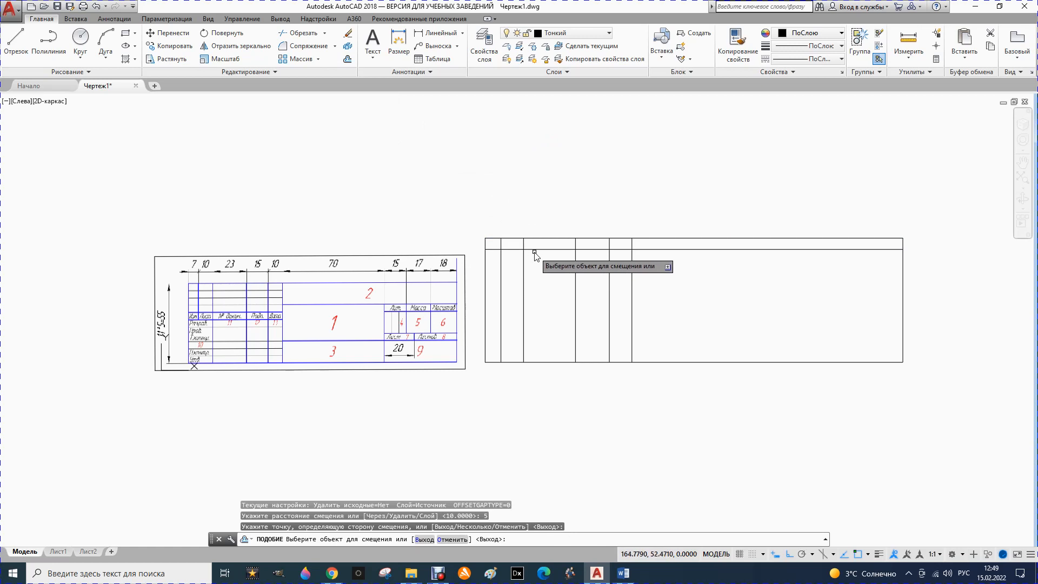
pyautogui.click(537, 249)
pyautogui.click(538, 264)
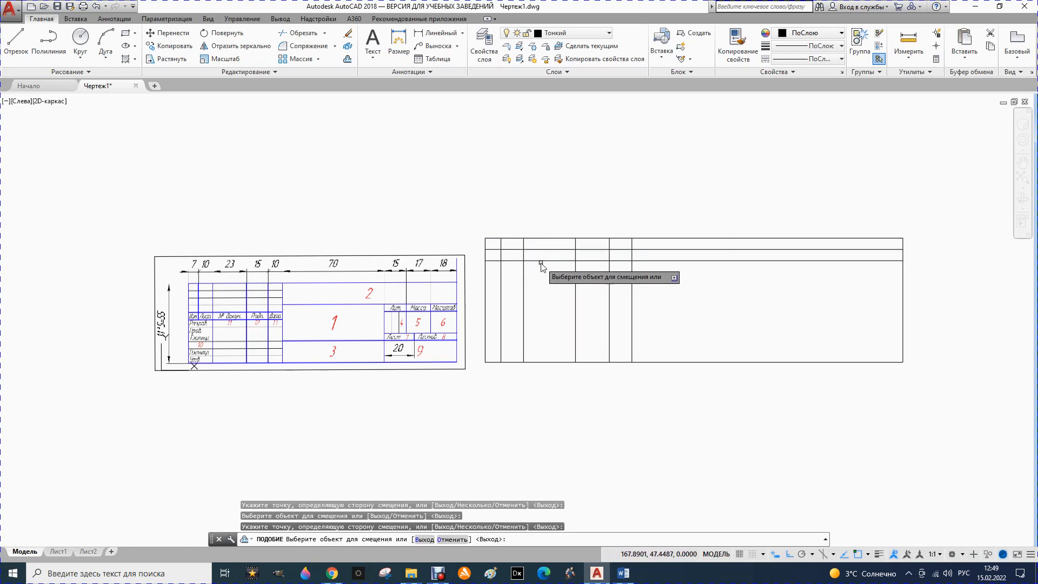
pyautogui.click(541, 261)
pyautogui.click(542, 265)
pyautogui.click(542, 272)
pyautogui.click(545, 279)
pyautogui.click(544, 283)
pyautogui.click(545, 290)
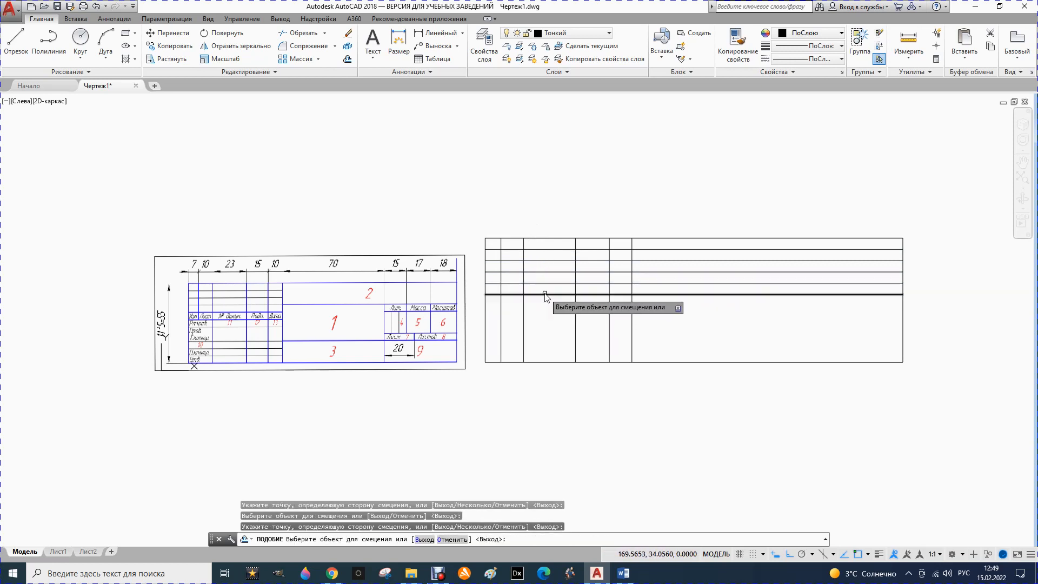
pyautogui.click(546, 295)
pyautogui.click(546, 299)
pyautogui.click(546, 306)
pyautogui.click(546, 314)
pyautogui.click(546, 317)
pyautogui.click(546, 325)
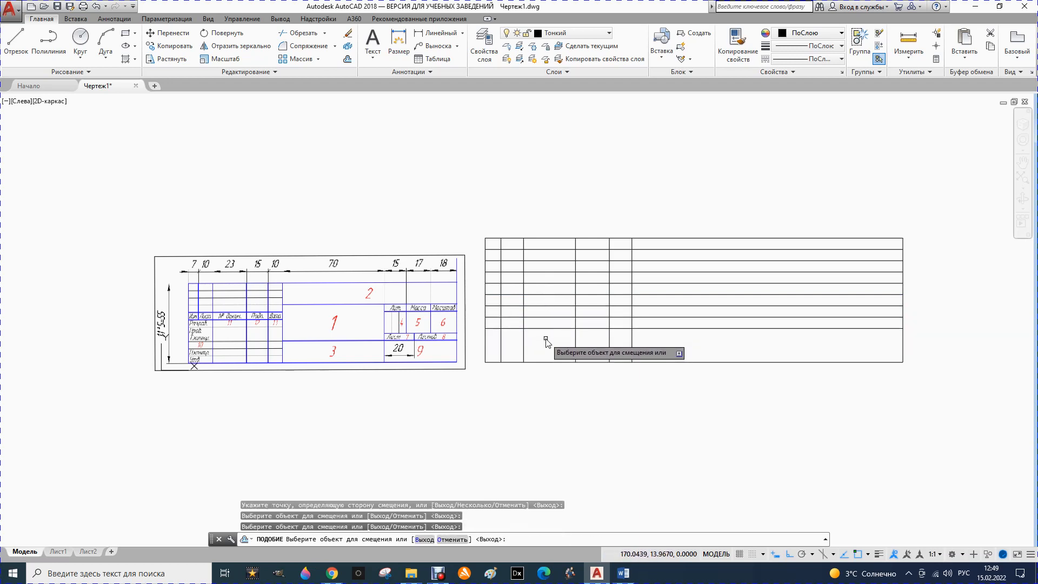
pyautogui.click(545, 328)
pyautogui.click(542, 343)
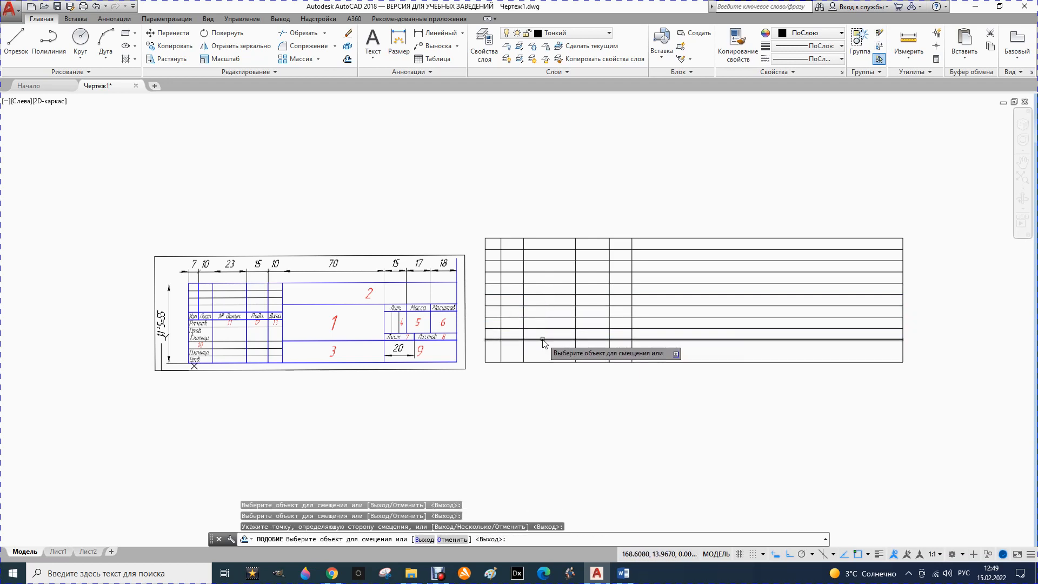
pyautogui.click(543, 339)
pyautogui.click(544, 357)
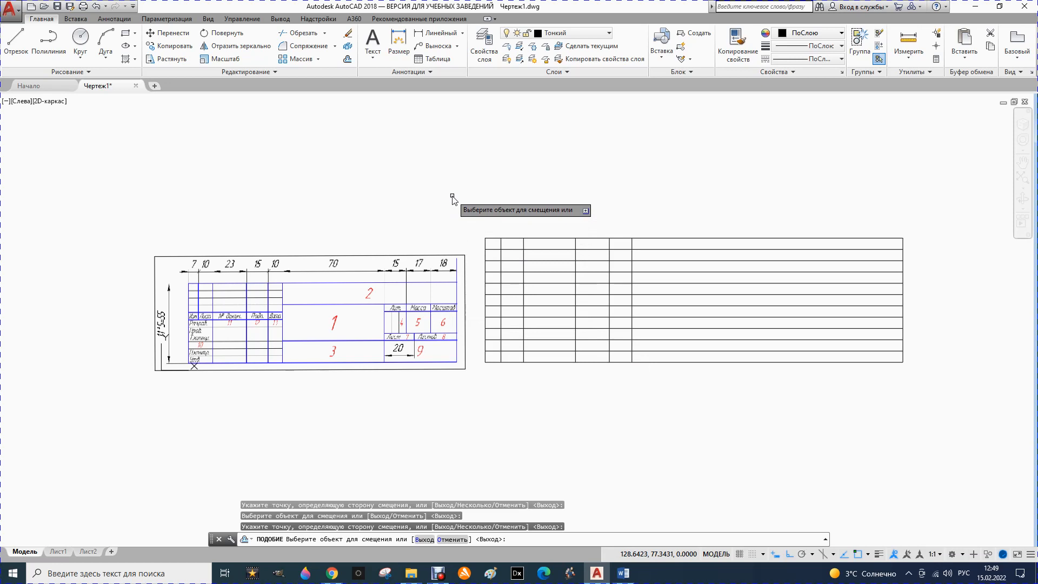
pyautogui.press('Escape')
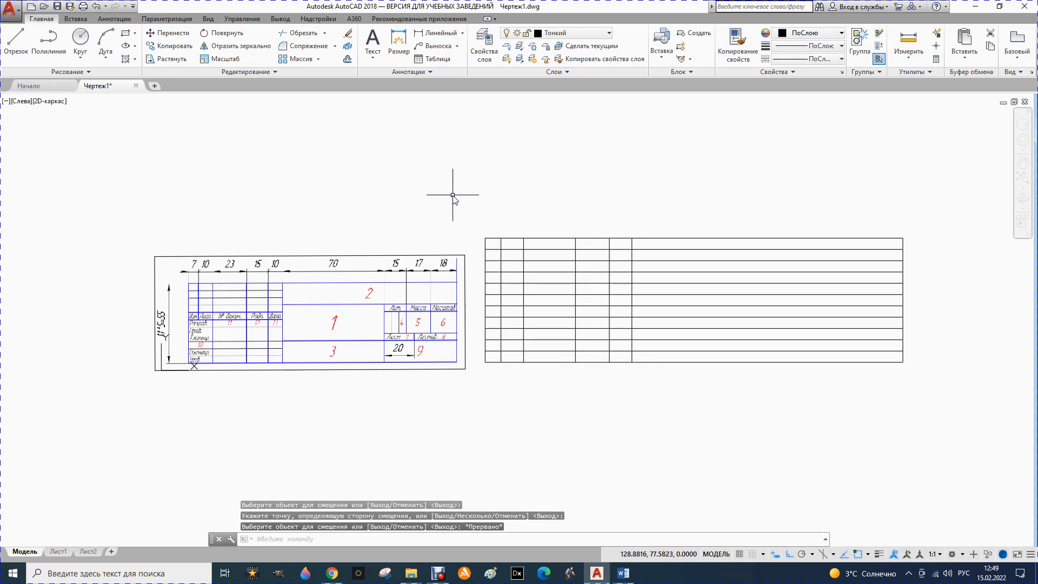
pyautogui.press('Escape')
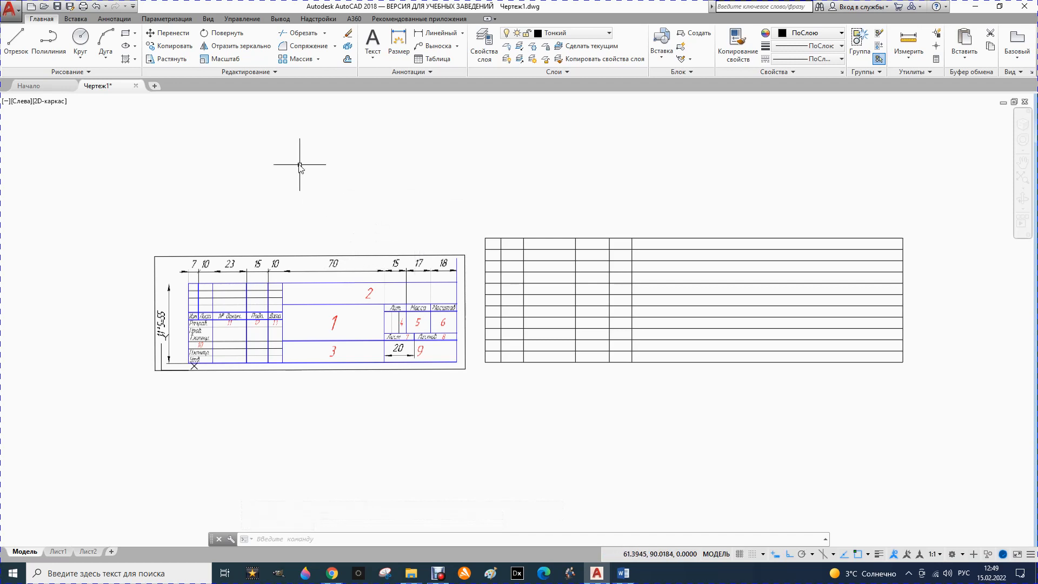
# Trim all row lines beyond the fifth column except the third and eighth from the top, using the whole table as cutting edges.
pyautogui.click(325, 34)
pyautogui.click(314, 51)
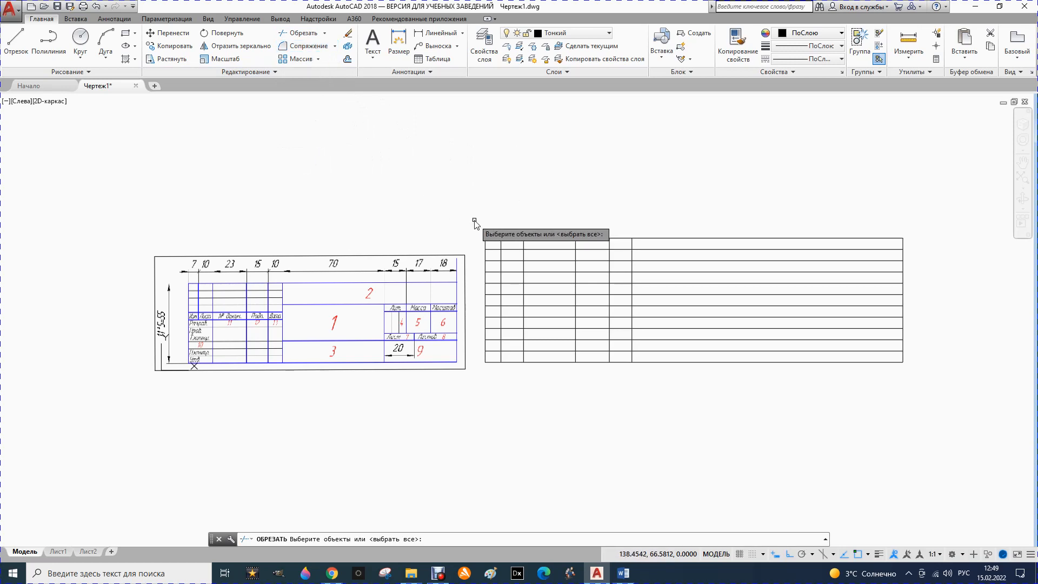
pyautogui.moveTo(475, 220)
pyautogui.mouseDown()
pyautogui.moveTo(904, 219)
pyautogui.moveTo(952, 331)
pyautogui.moveTo(830, 398)
pyautogui.moveTo(475, 403)
pyautogui.mouseUp()
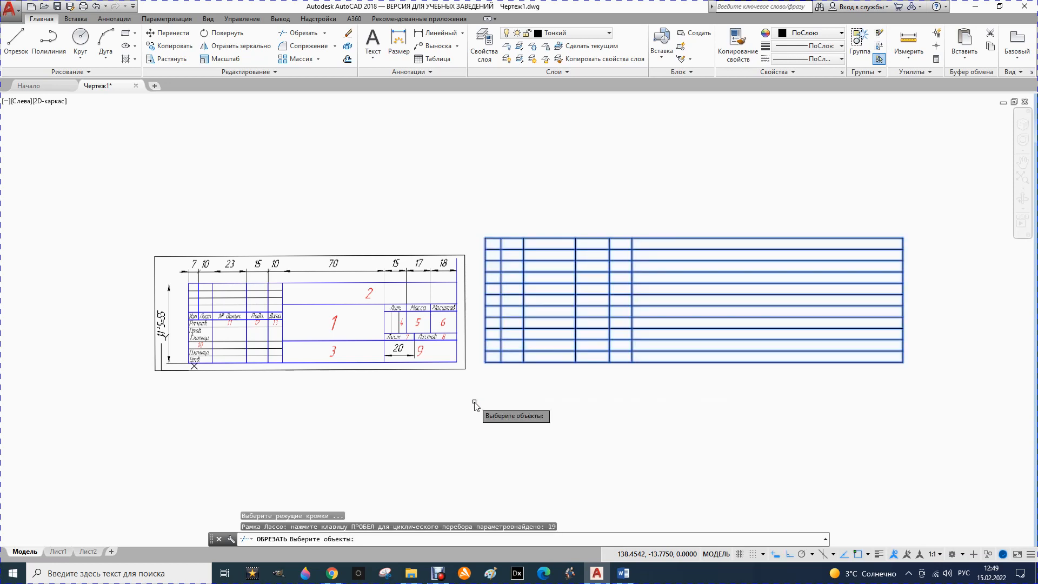
pyautogui.press('Return')
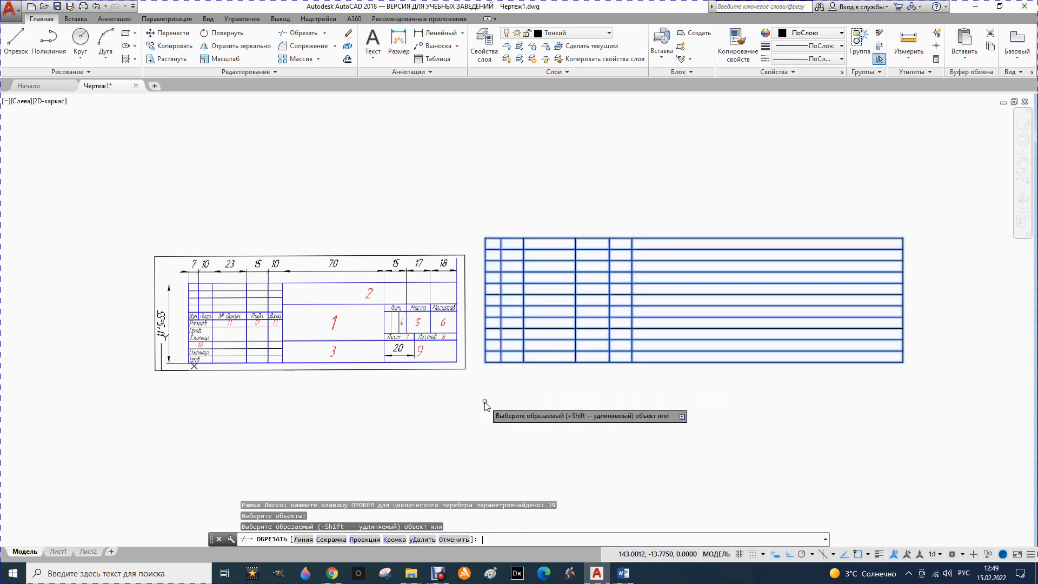
pyautogui.click(644, 249)
pyautogui.click(645, 261)
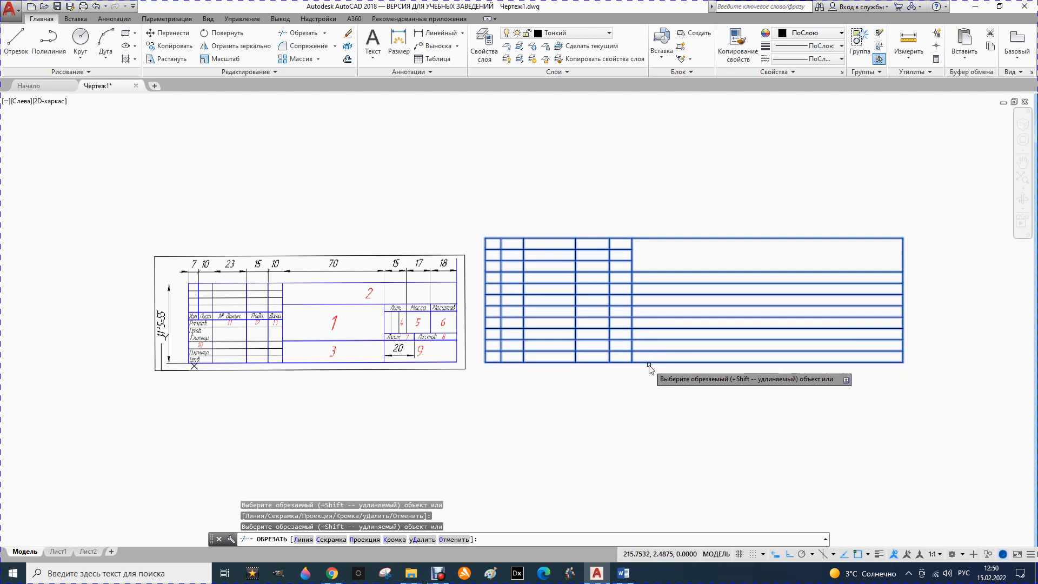
pyautogui.click(648, 351)
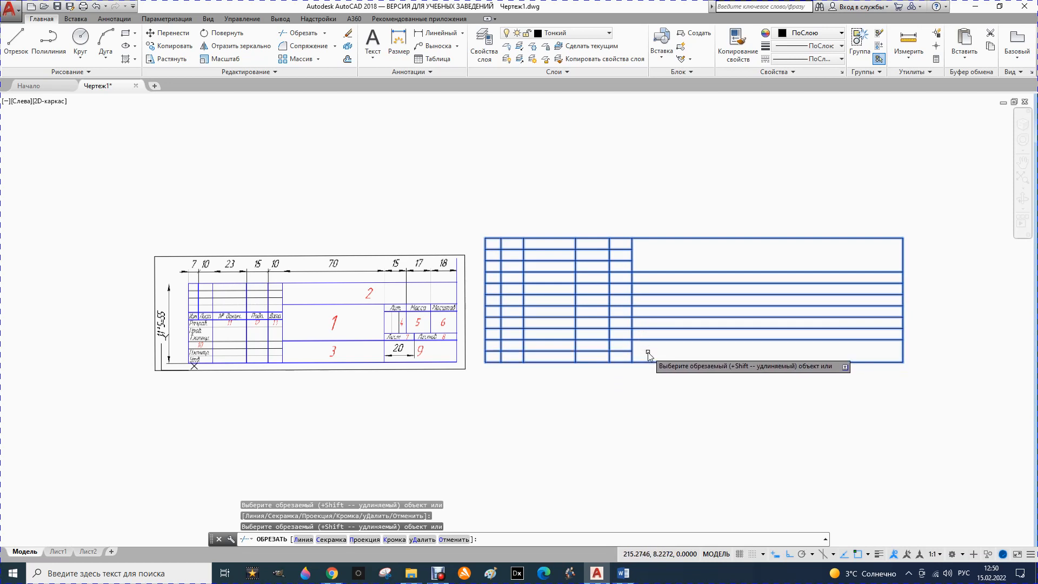
pyautogui.click(650, 340)
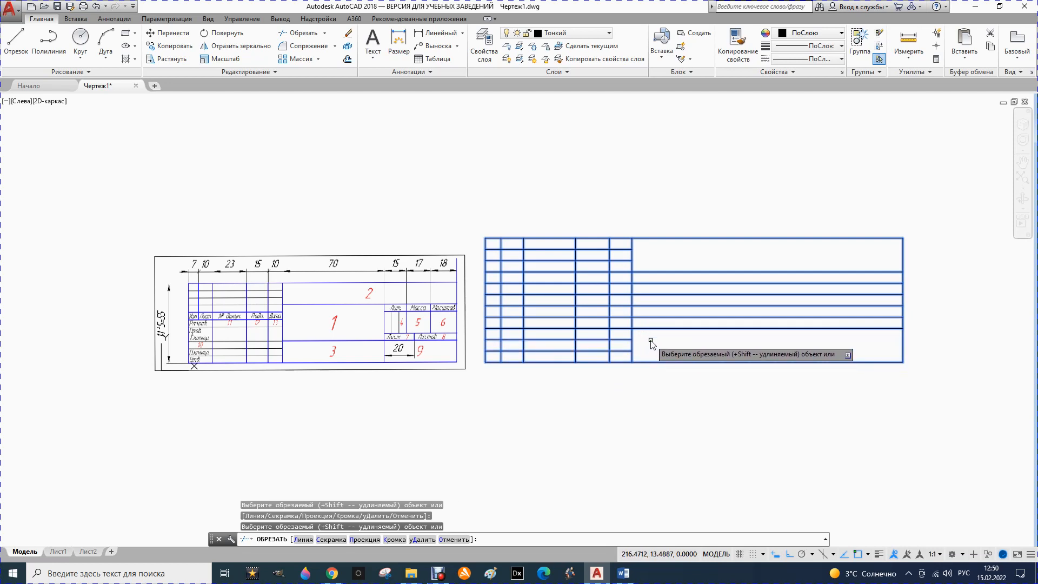
pyautogui.click(646, 284)
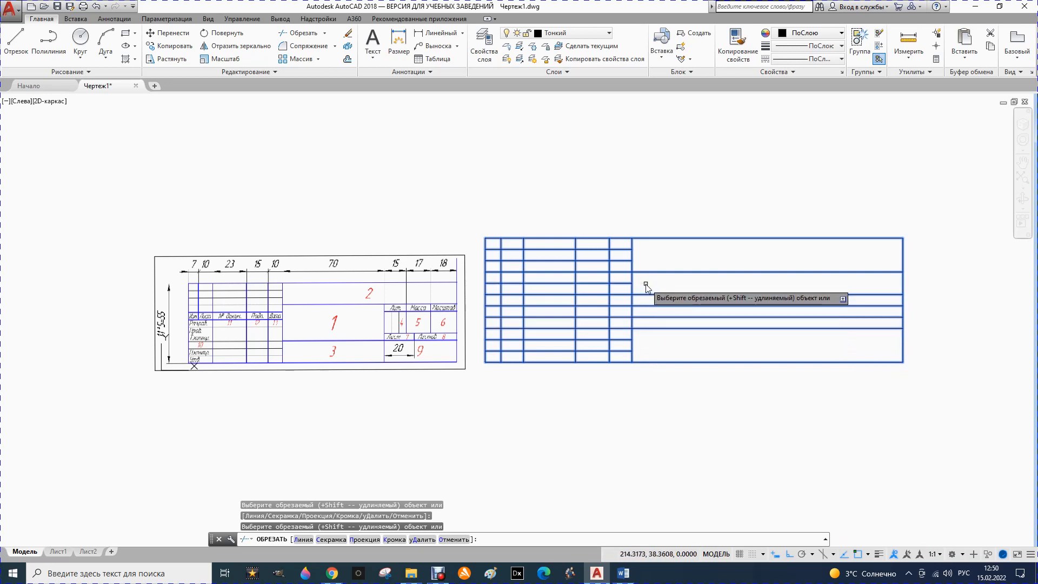
pyautogui.click(646, 294)
pyautogui.click(646, 306)
pyautogui.click(645, 317)
pyautogui.press('Escape')
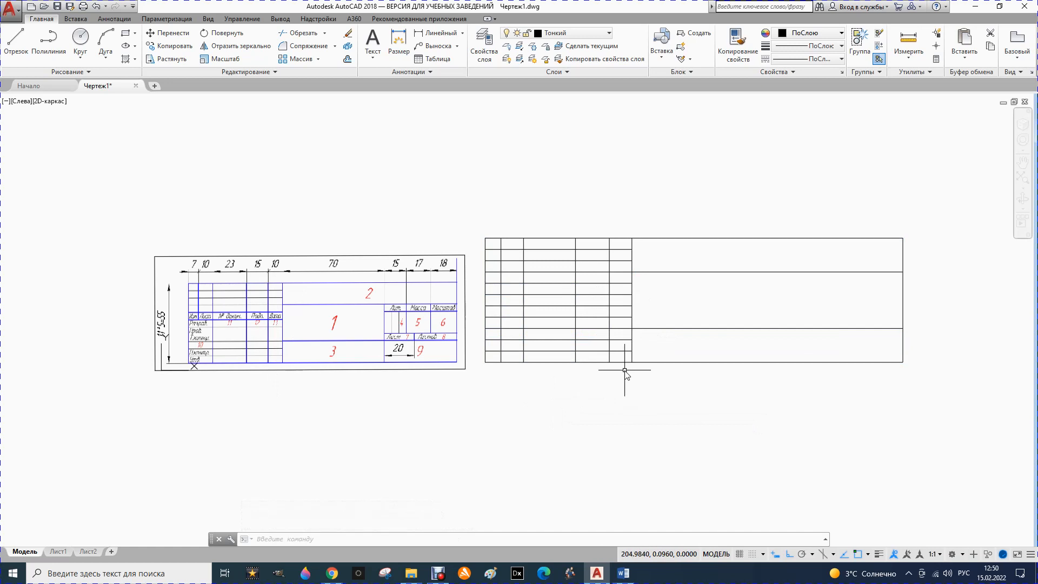
# Trim the first column's right line below the fifth row line and delete its leftover piece in the lowest row.
pyautogui.moveTo(473, 218)
pyautogui.mouseDown()
pyautogui.moveTo(800, 204)
pyautogui.moveTo(973, 343)
pyautogui.moveTo(482, 402)
pyautogui.moveTo(444, 398)
pyautogui.mouseUp()
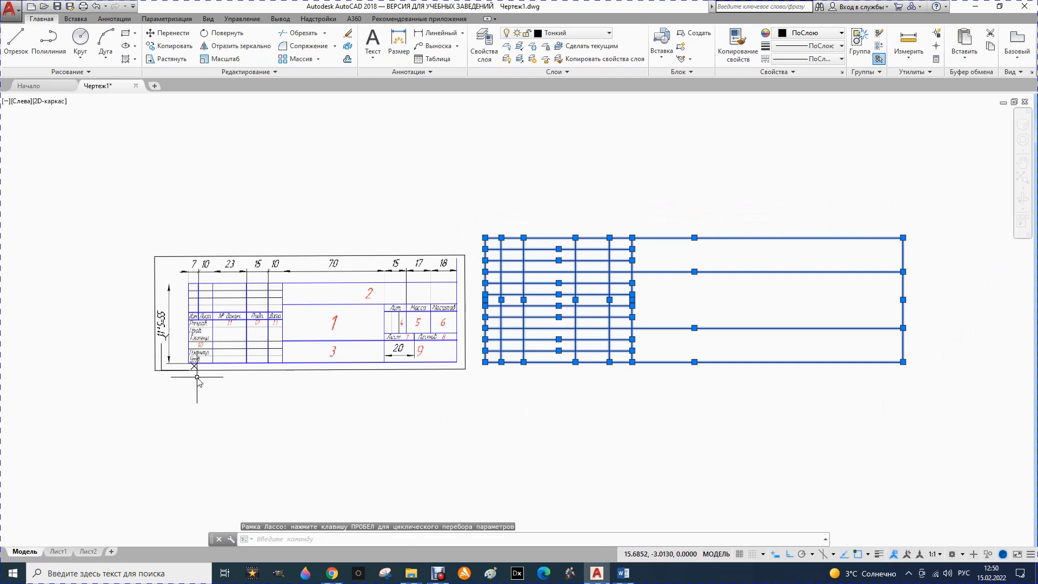
pyautogui.click(298, 32)
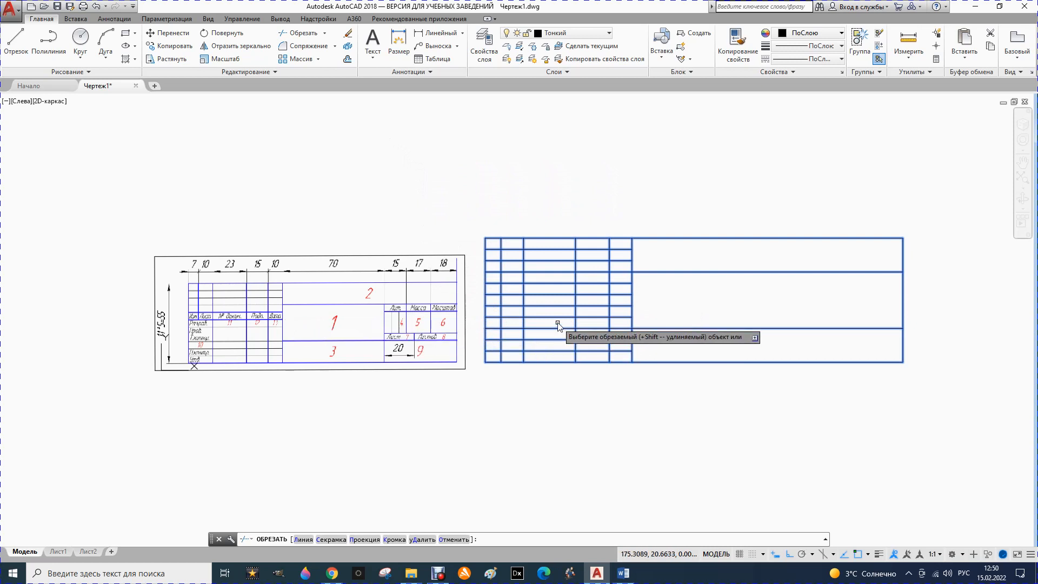
pyautogui.click(502, 305)
pyautogui.click(502, 325)
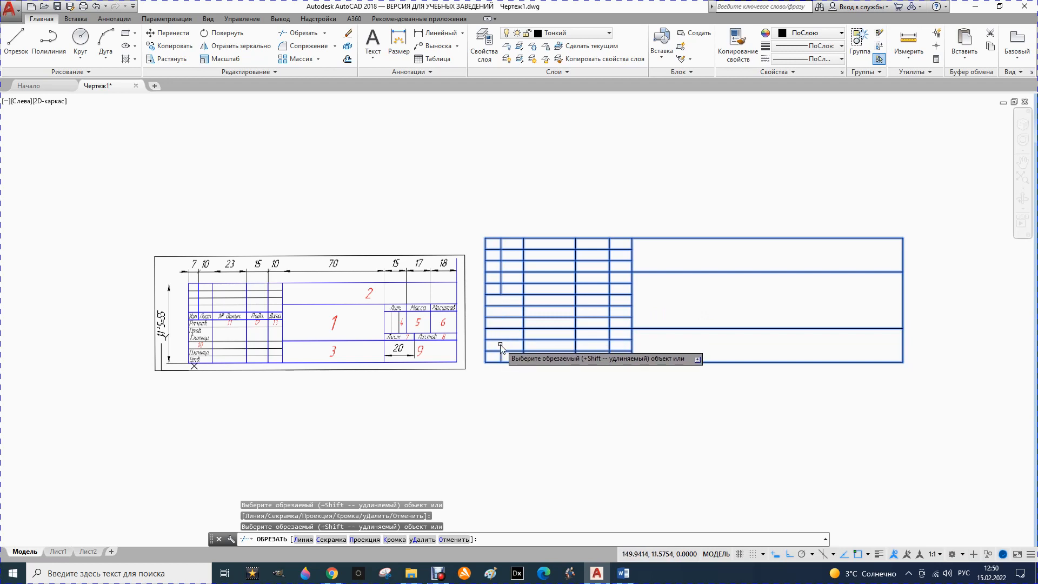
pyautogui.click(501, 346)
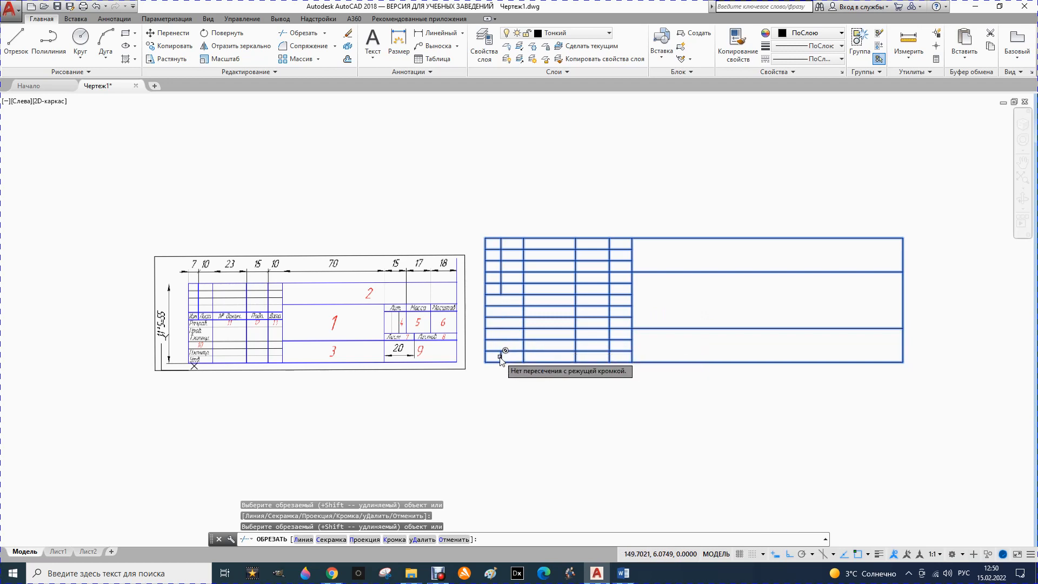
pyautogui.press('Escape')
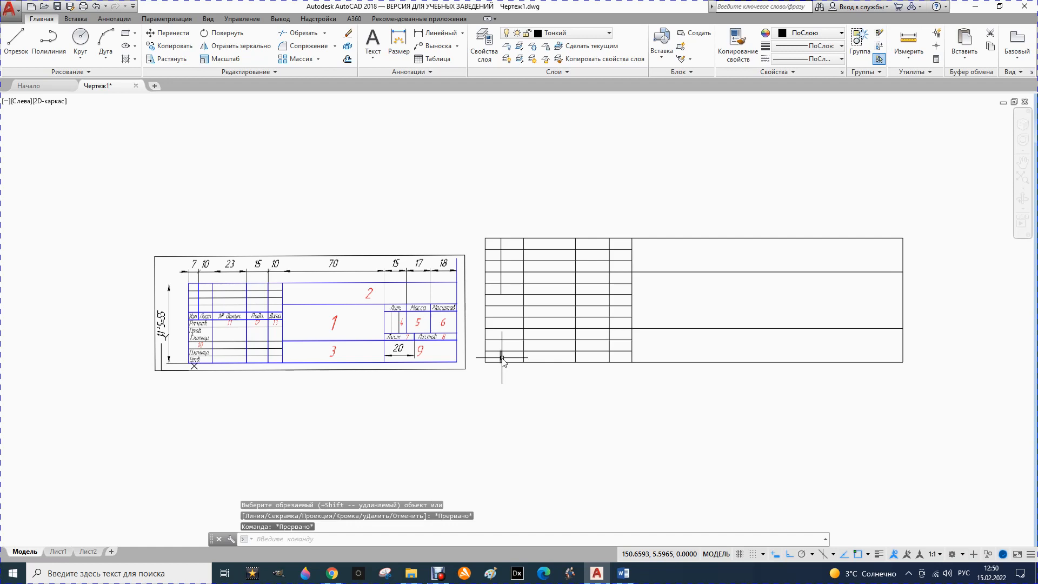
pyautogui.click(500, 357)
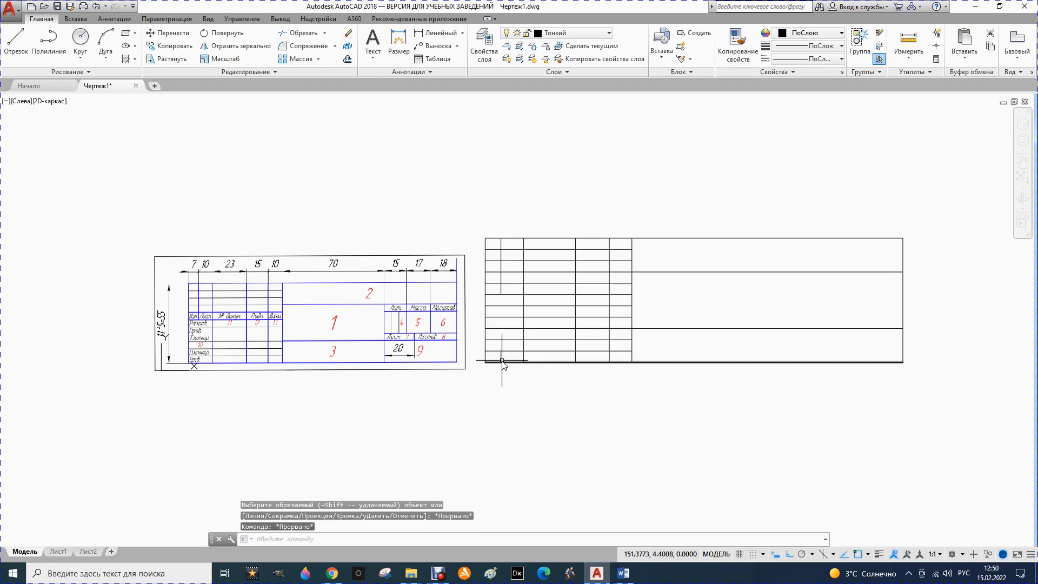
pyautogui.press('Delete')
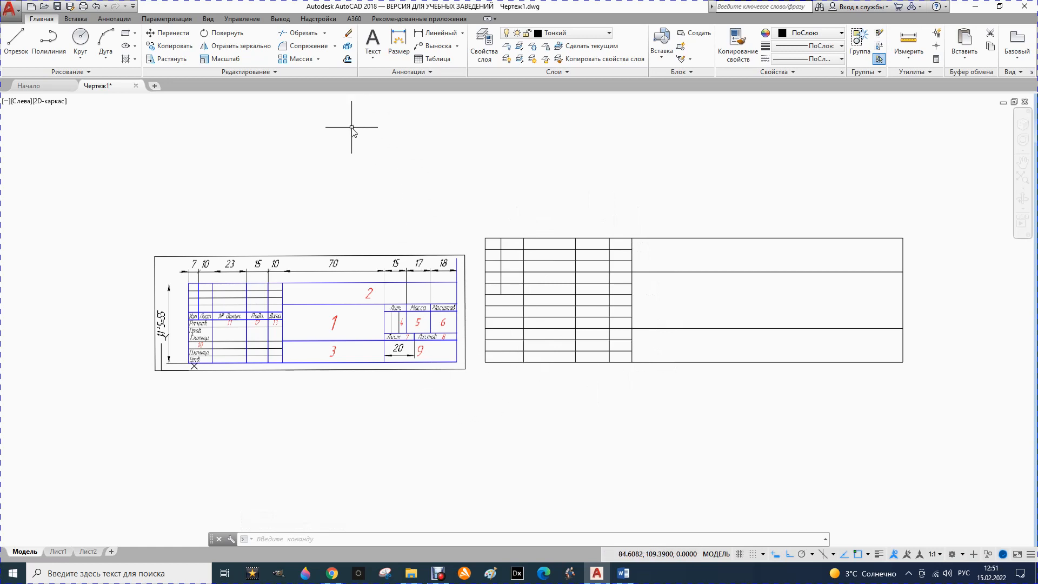
# Offset the title block's right edge 18 units to the left.
pyautogui.click(903, 301)
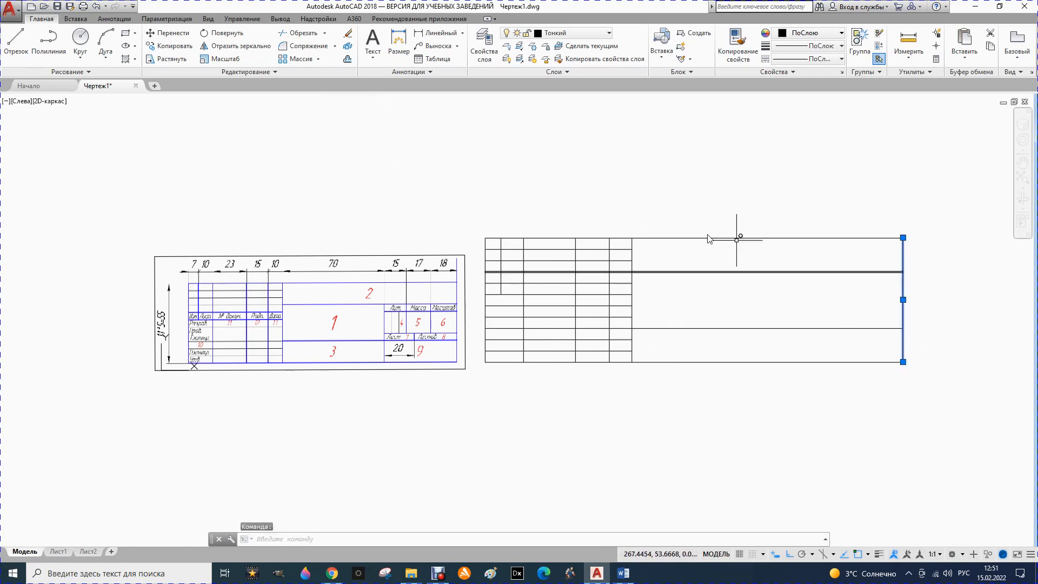
pyautogui.click(348, 59)
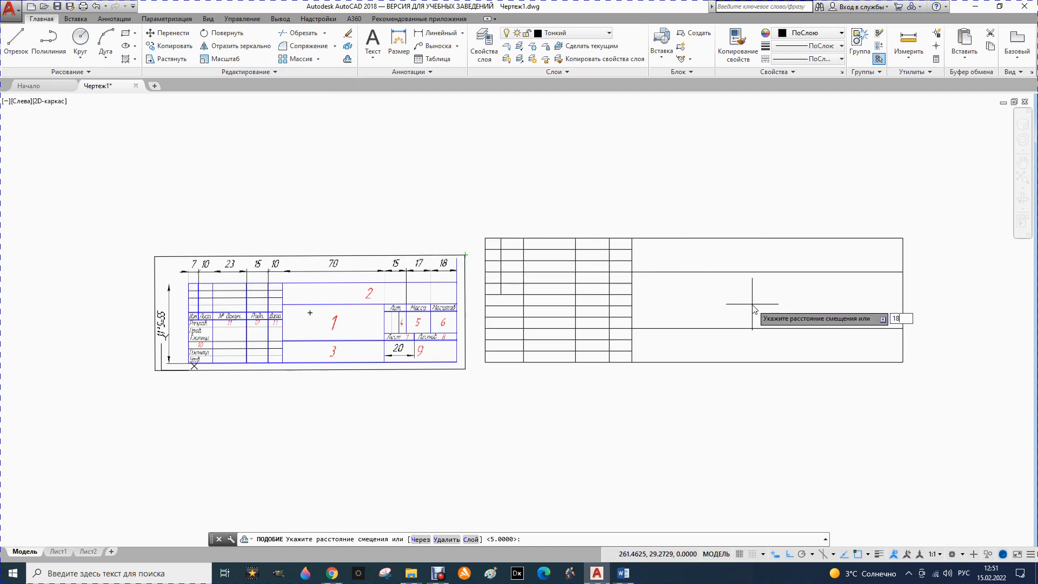
pyautogui.press('Return')
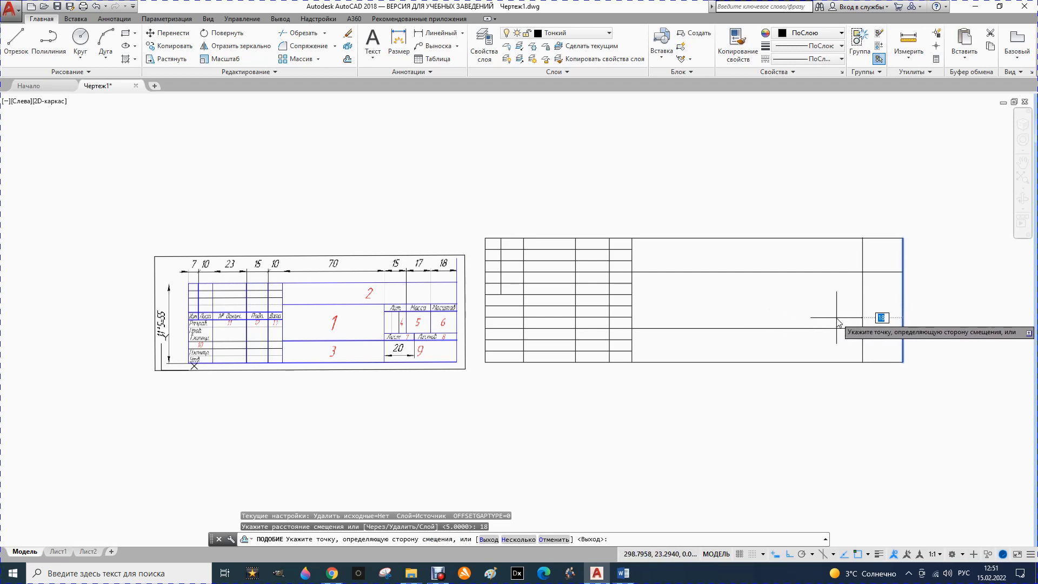
pyautogui.click(837, 320)
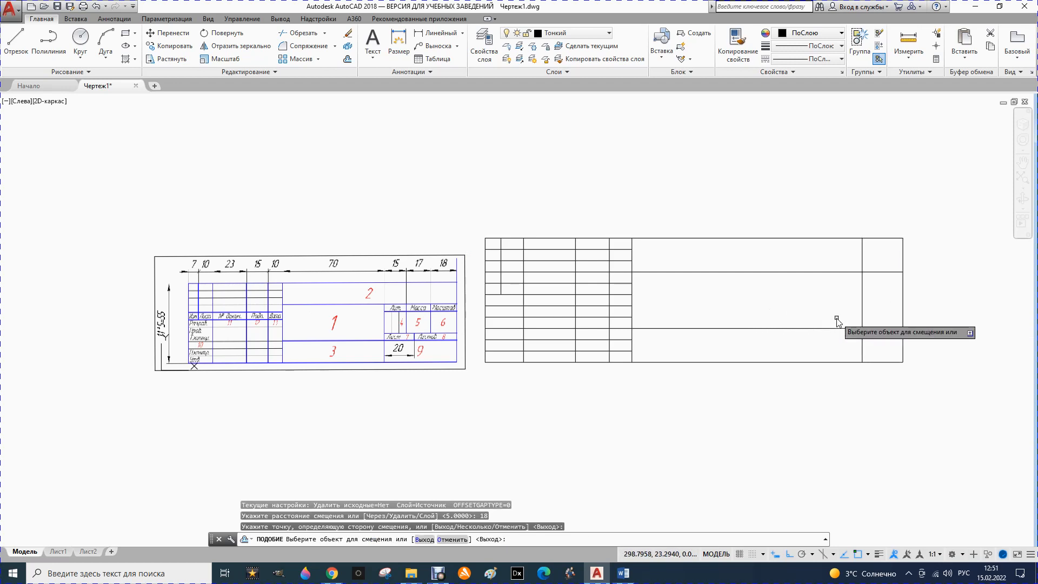
# Offset the vertical line of the 18-unit column 17 units to the left to form the adjacent column.
pyautogui.click(348, 60)
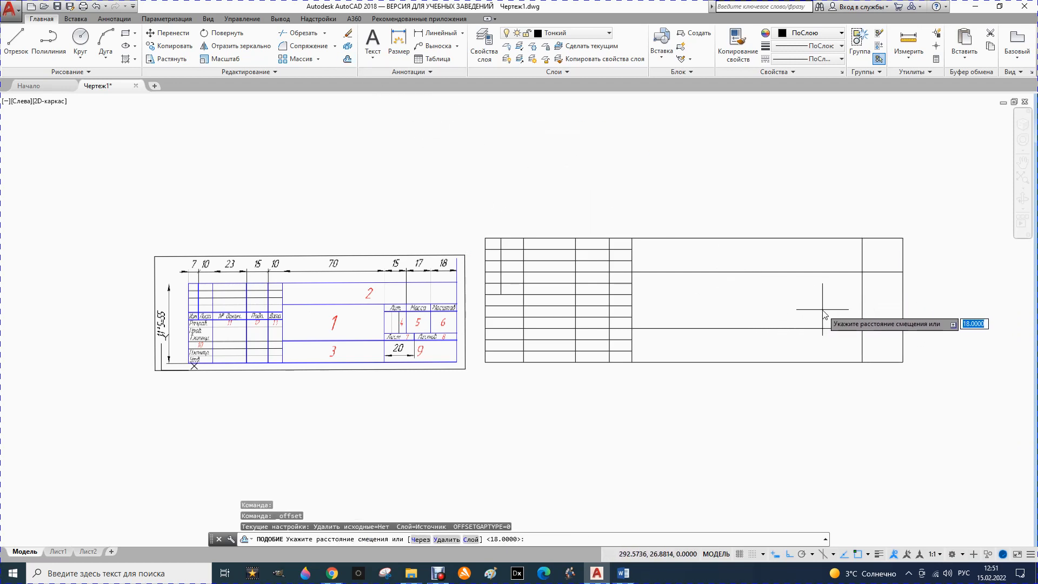
pyautogui.write('1')
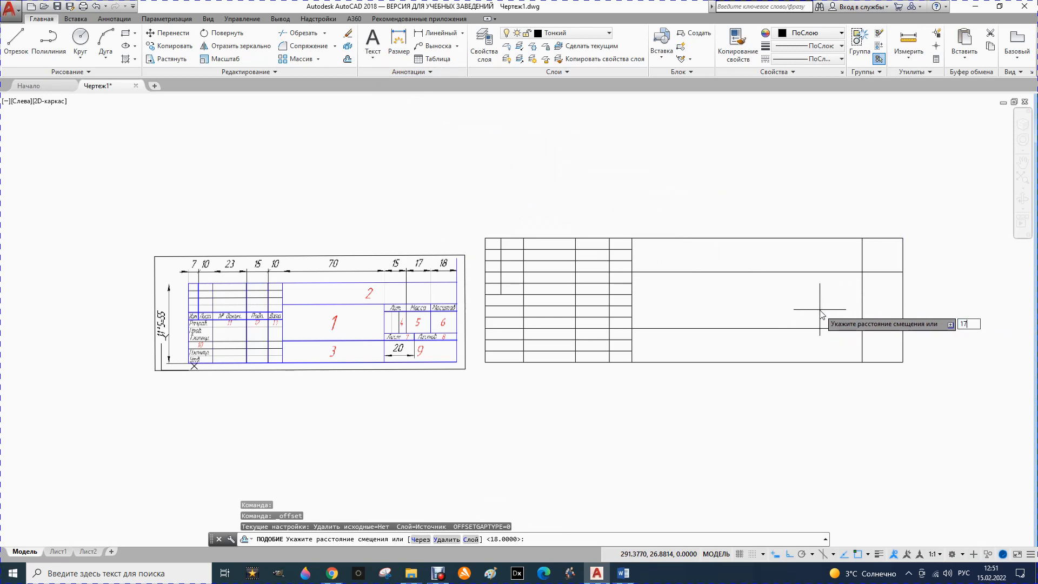
pyautogui.write('7')
pyautogui.press('Return')
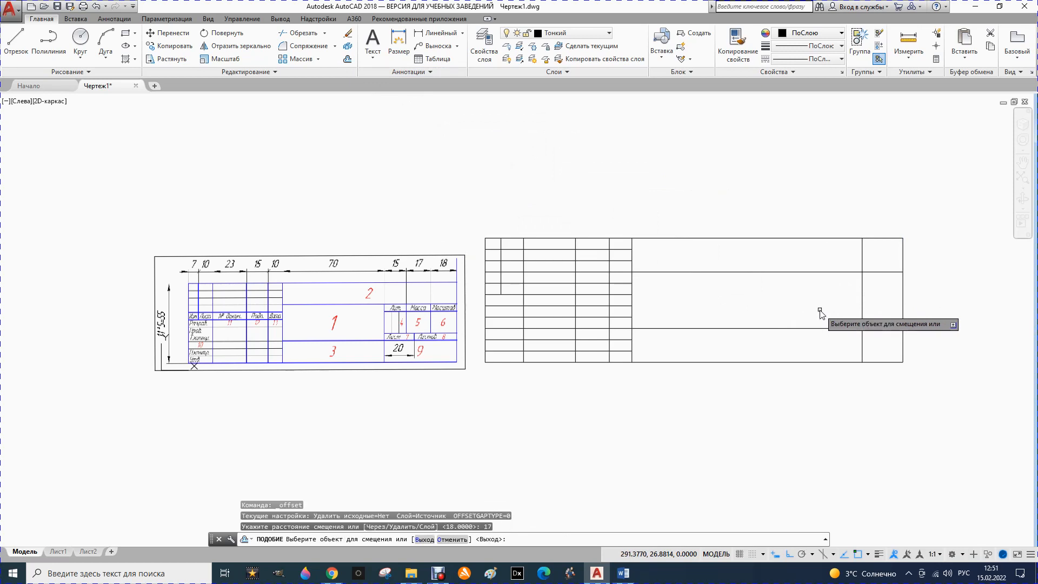
pyautogui.click(863, 318)
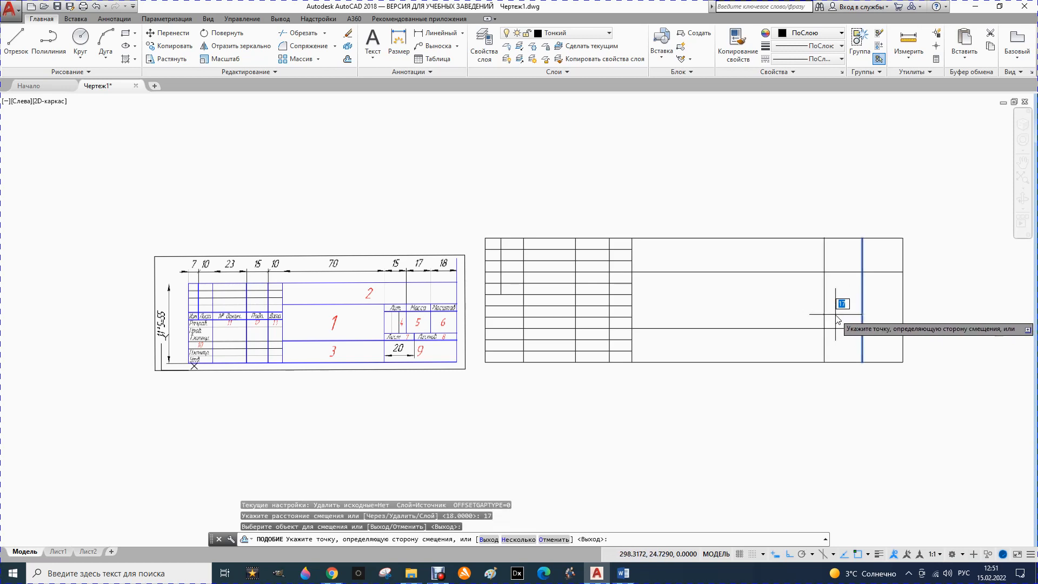
pyautogui.click(827, 311)
pyautogui.click(464, 281)
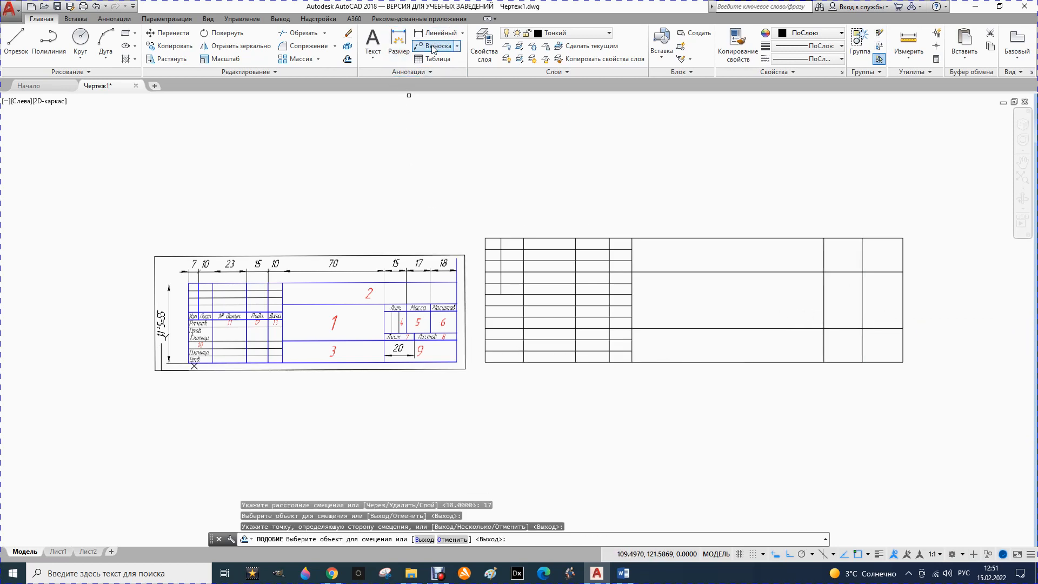
# Offset the left line of the 17-unit column 5 units to the left three times in succession to form three narrow columns.
pyautogui.click(349, 59)
pyautogui.write('5')
pyautogui.press('Return')
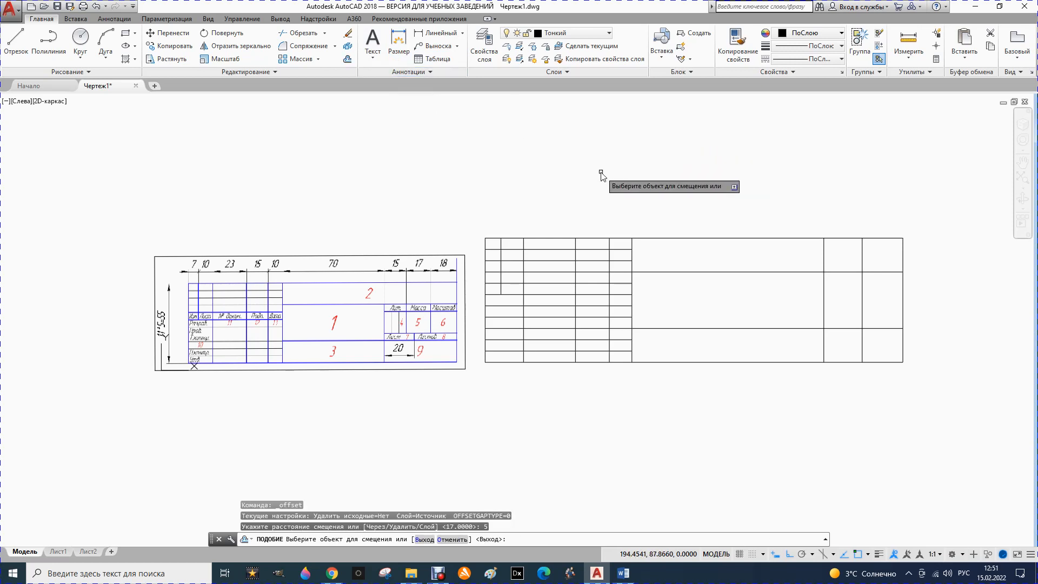
pyautogui.click(825, 305)
pyautogui.click(811, 302)
pyautogui.click(812, 305)
pyautogui.click(783, 310)
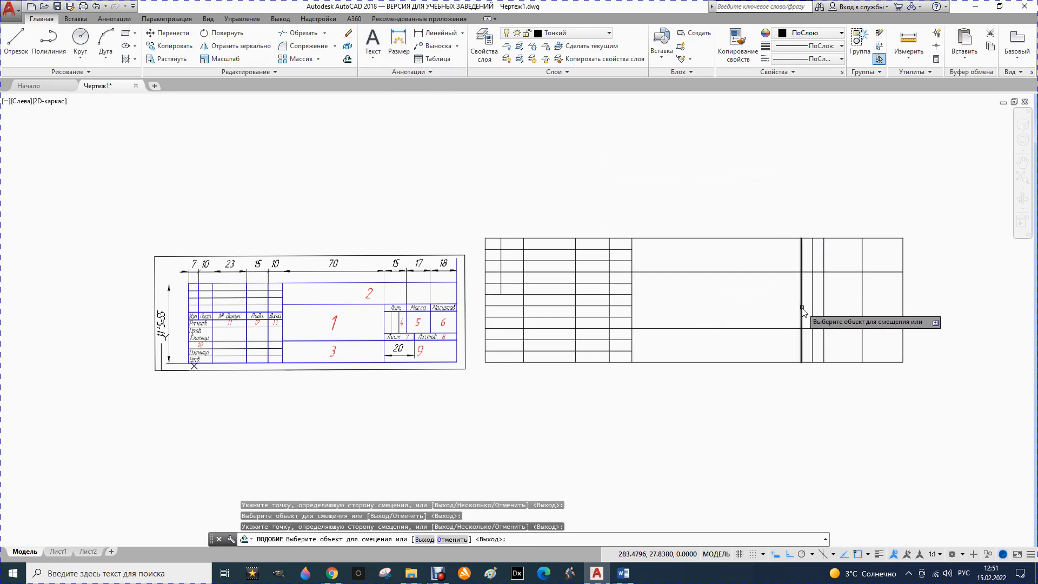
pyautogui.click(802, 310)
pyautogui.click(765, 308)
pyautogui.press('Escape')
# Trim the five right-hand vertical lines above the upper long horizontal line, using the whole table as cutting edges.
pyautogui.moveTo(752, 192)
pyautogui.mouseDown()
pyautogui.moveTo(822, 190)
pyautogui.moveTo(953, 359)
pyautogui.moveTo(584, 421)
pyautogui.moveTo(481, 306)
pyautogui.moveTo(479, 204)
pyautogui.mouseUp()
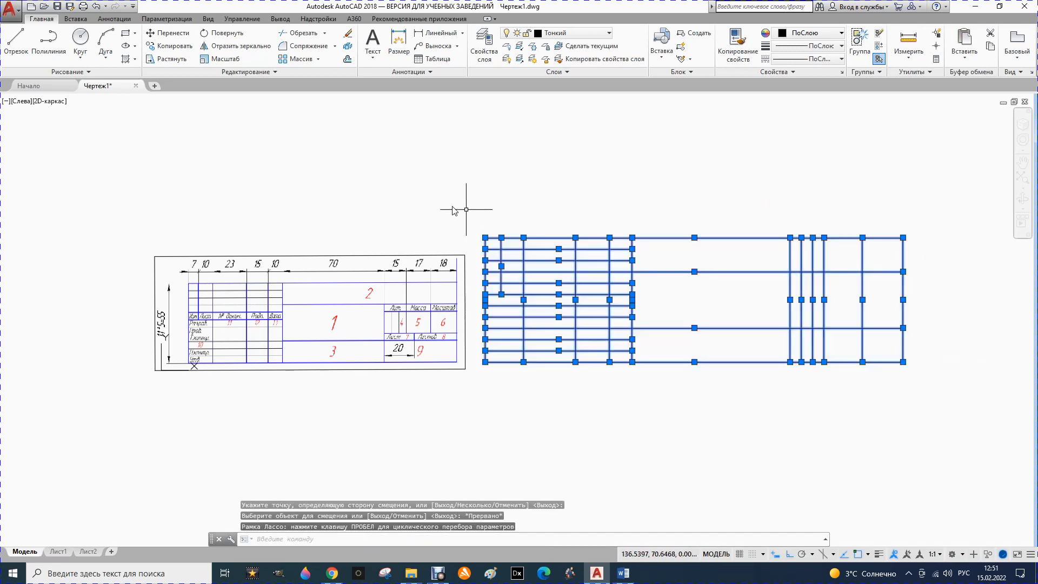
pyautogui.click(316, 39)
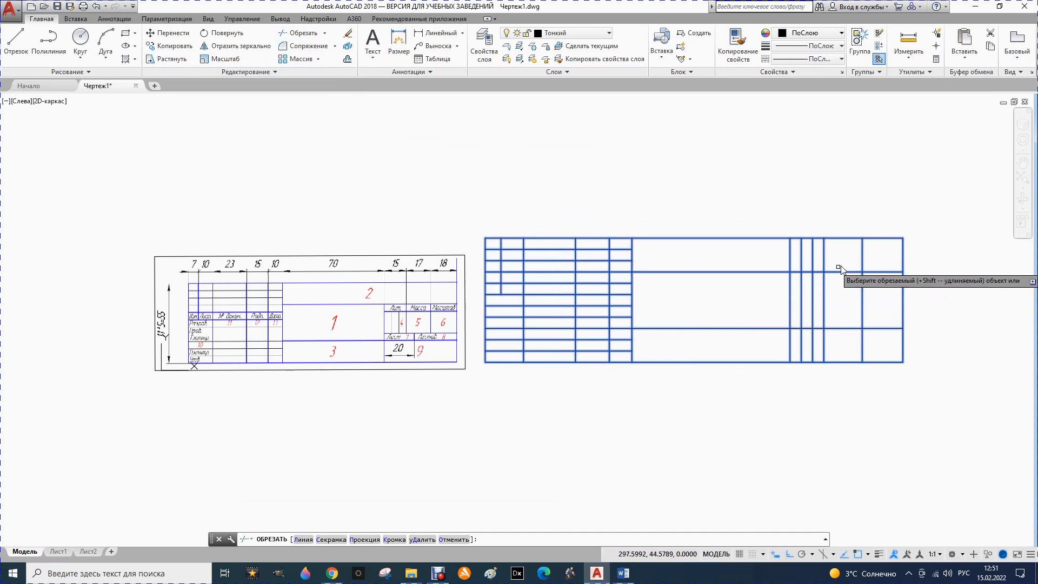
pyautogui.click(865, 258)
pyautogui.click(825, 256)
pyautogui.click(812, 253)
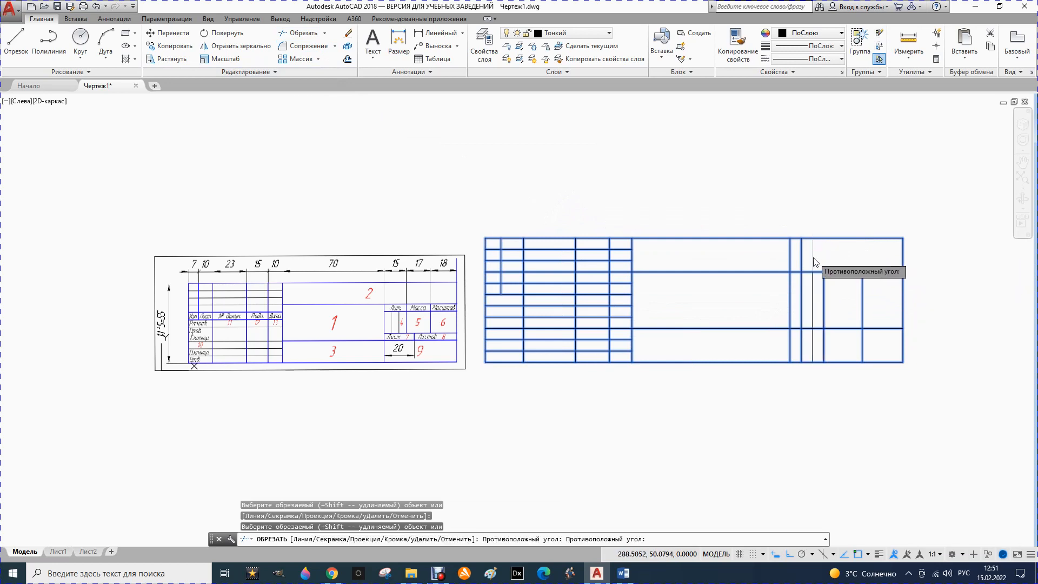
pyautogui.click(813, 257)
pyautogui.click(802, 254)
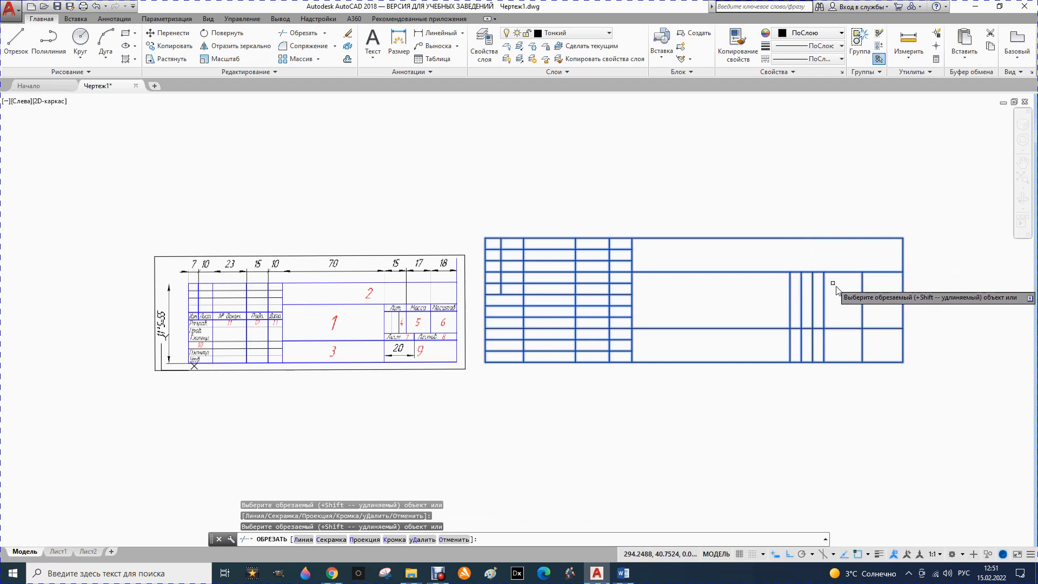
# Trim the two narrow-column lines and the 17-unit column's left line below the lower long horizontal line.
pyautogui.click(801, 353)
pyautogui.click(813, 351)
pyautogui.click(824, 350)
pyautogui.click(865, 349)
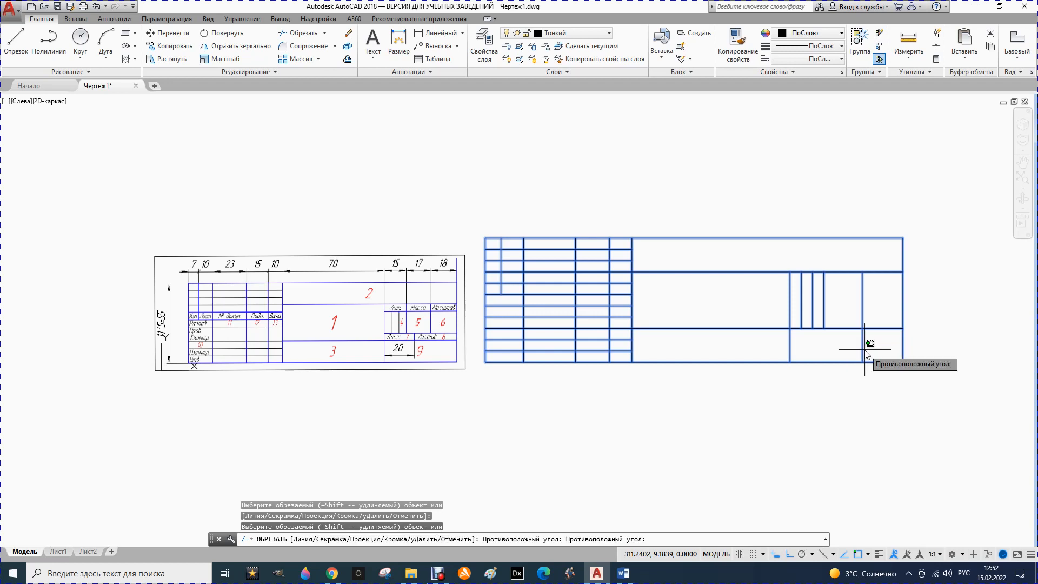
pyautogui.press('Escape')
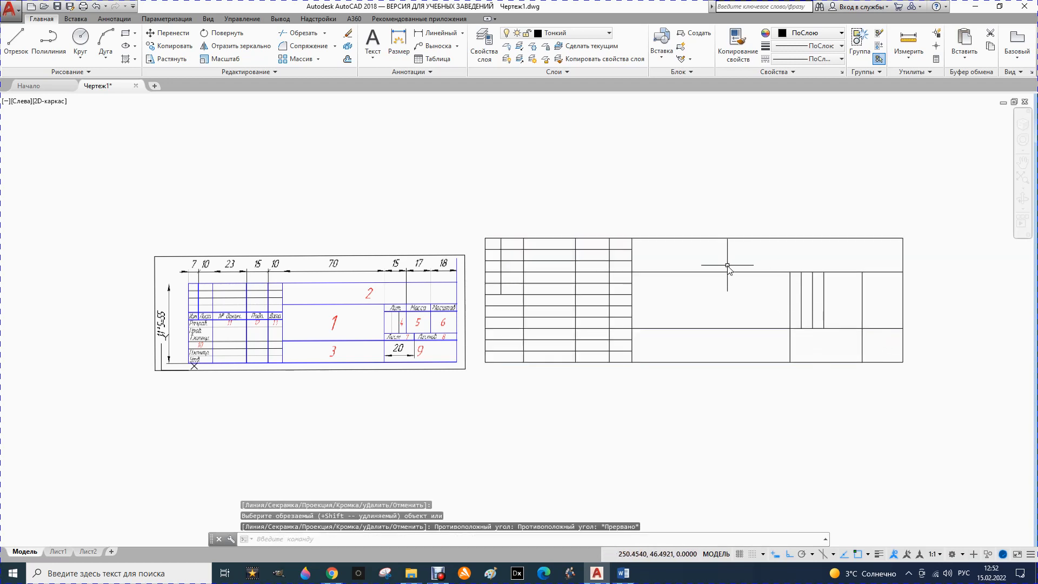
# Offset the upper long horizontal line 5 units downward to form the header row of the right-hand columns.
pyautogui.click(348, 59)
pyautogui.write('5')
pyautogui.press('Return')
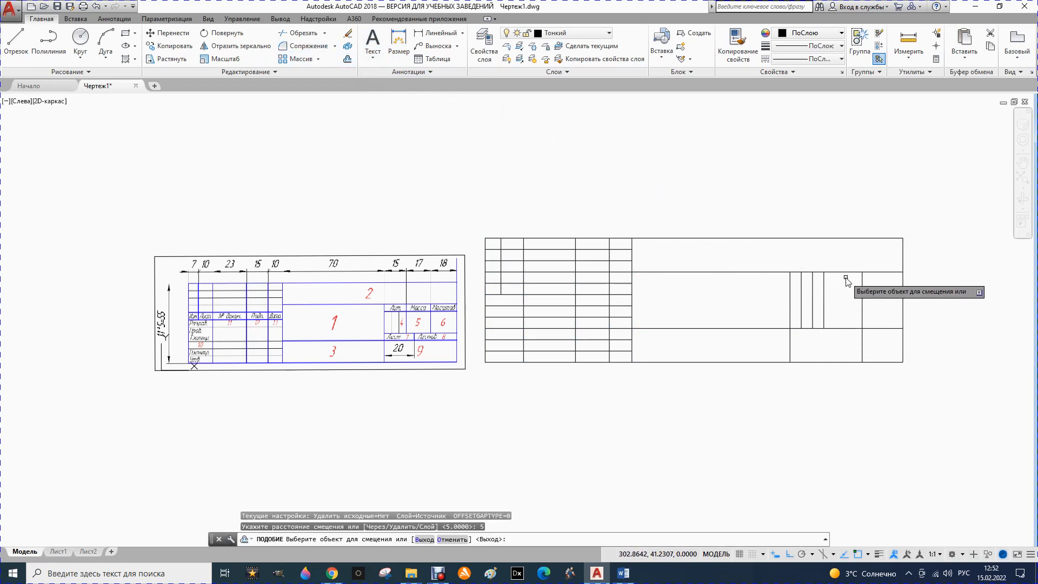
pyautogui.click(844, 273)
pyautogui.click(854, 296)
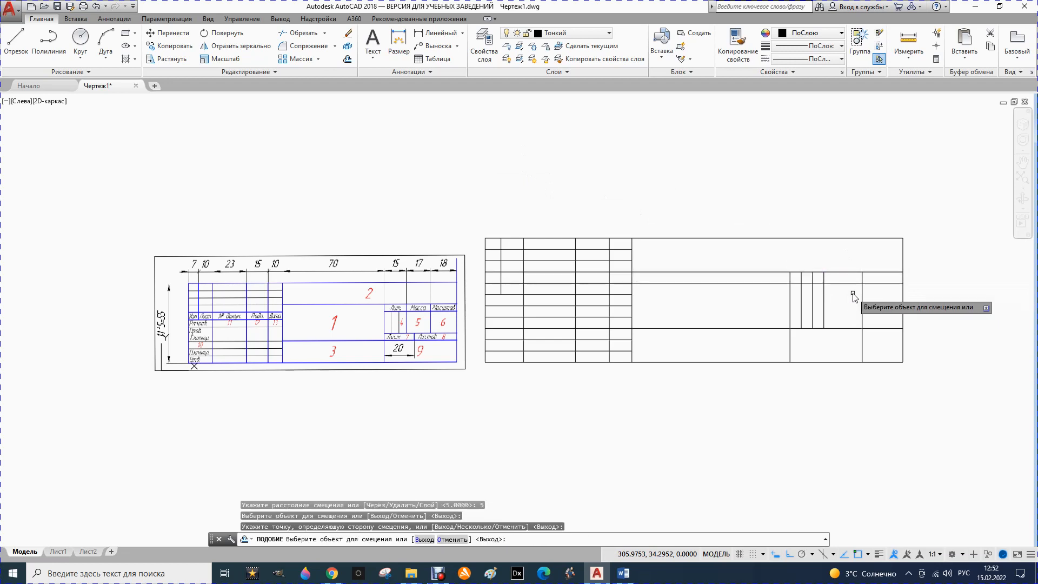
# Trim the two narrow-column lines inside the 5-unit header row, using the whole table as cutting edges.
pyautogui.click(297, 34)
pyautogui.moveTo(478, 186)
pyautogui.mouseDown()
pyautogui.moveTo(991, 221)
pyautogui.moveTo(486, 463)
pyautogui.moveTo(421, 441)
pyautogui.mouseUp()
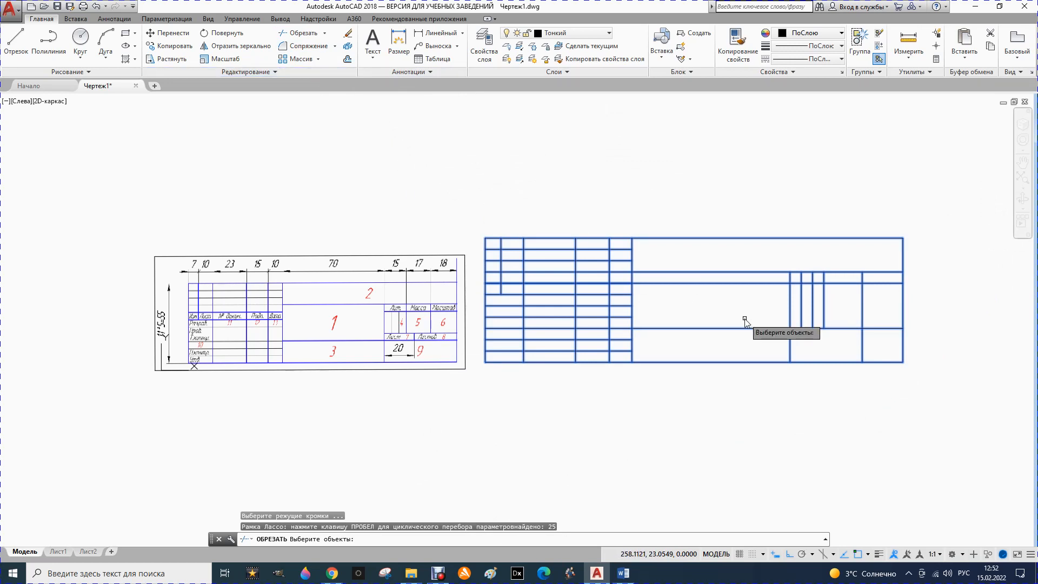
pyautogui.press('Return')
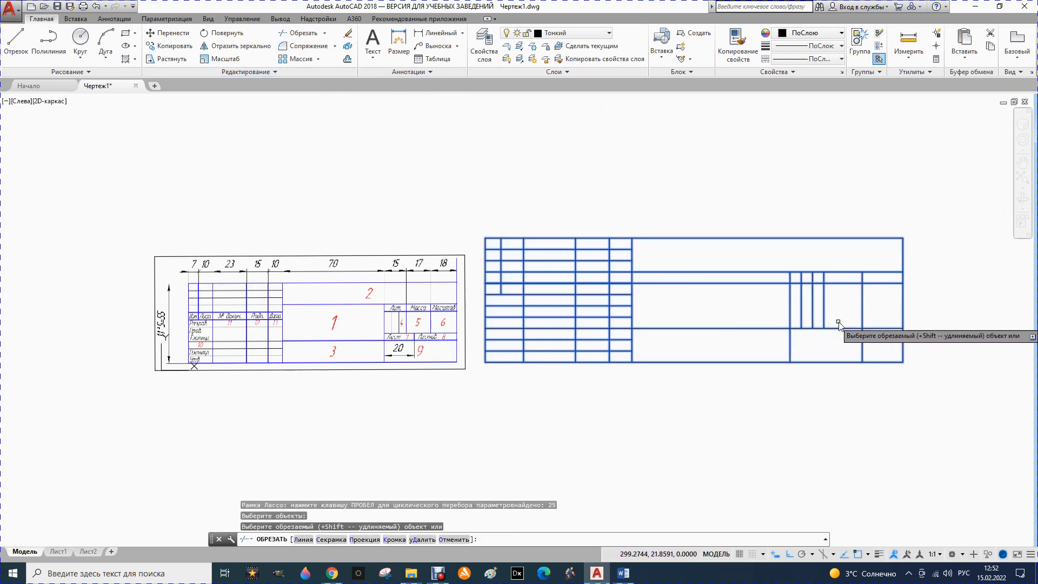
pyautogui.scroll(2, 839, 290)
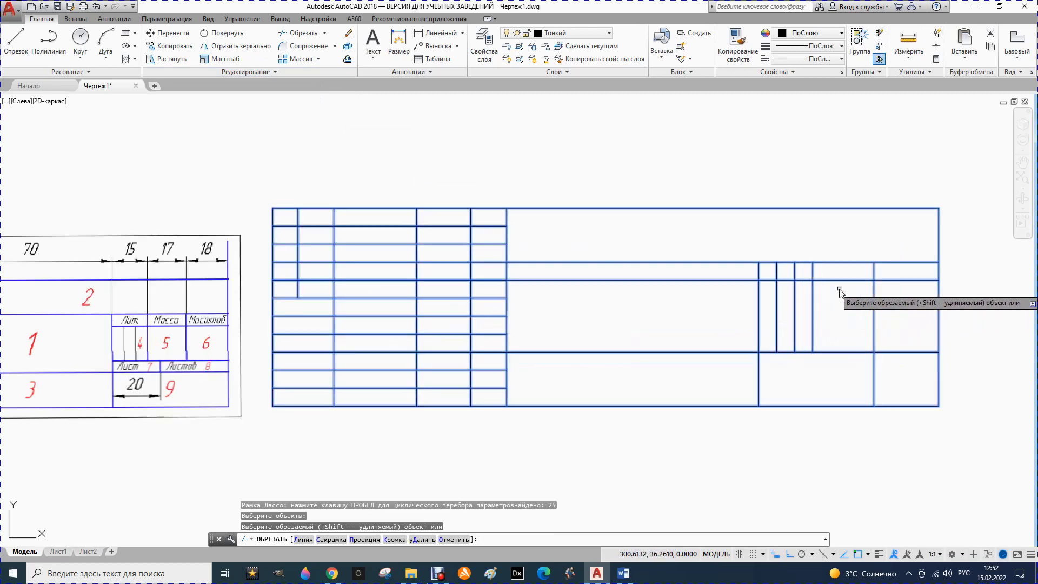
pyautogui.scroll(-2, 839, 290)
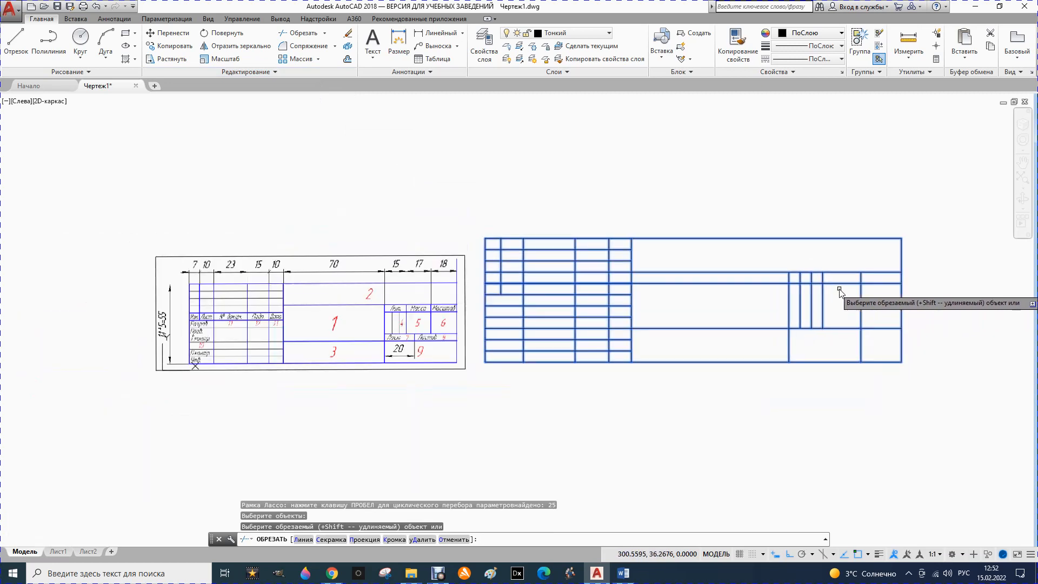
pyautogui.click(801, 278)
pyautogui.click(812, 278)
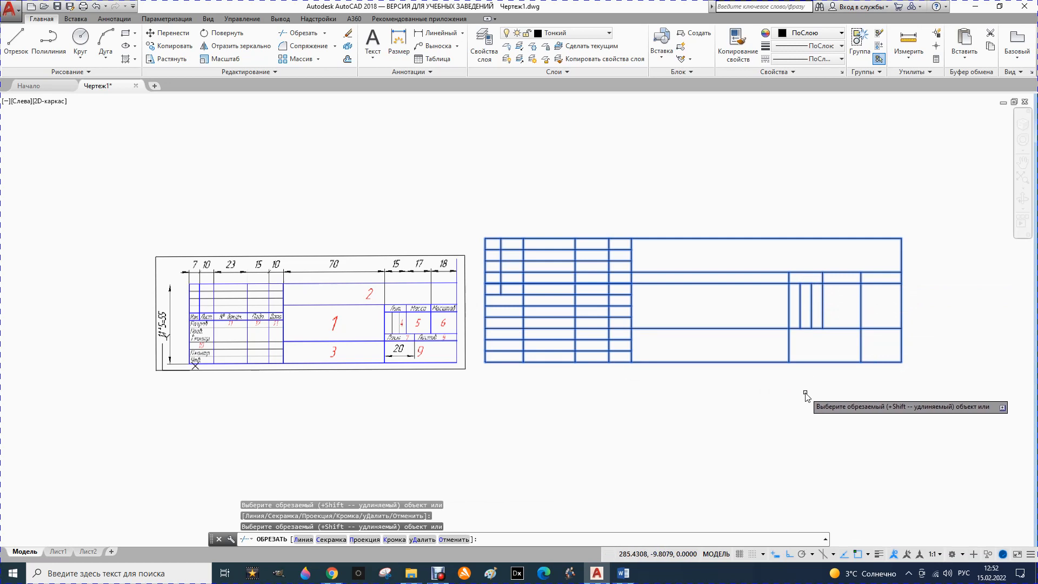
# Trim the 18-unit column's line out of the bottom cell and the header row line left of the 15-unit column.
pyautogui.click(864, 350)
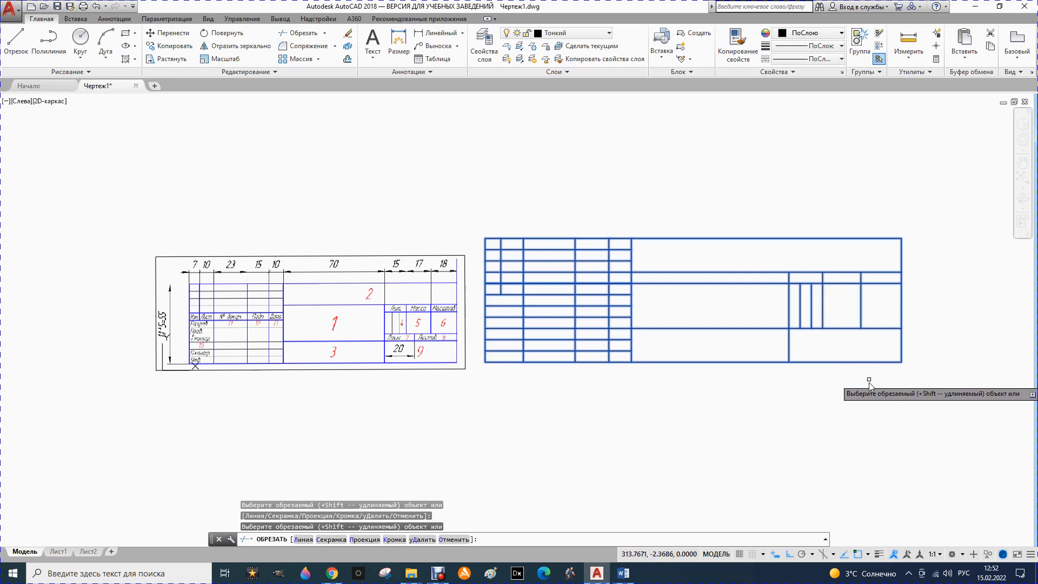
pyautogui.click(659, 285)
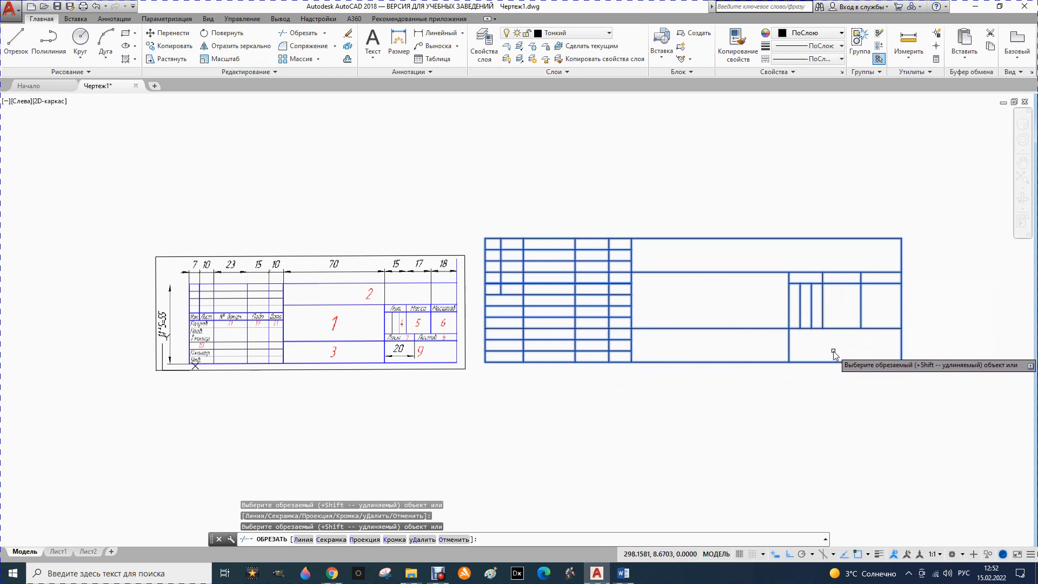
pyautogui.press('Escape')
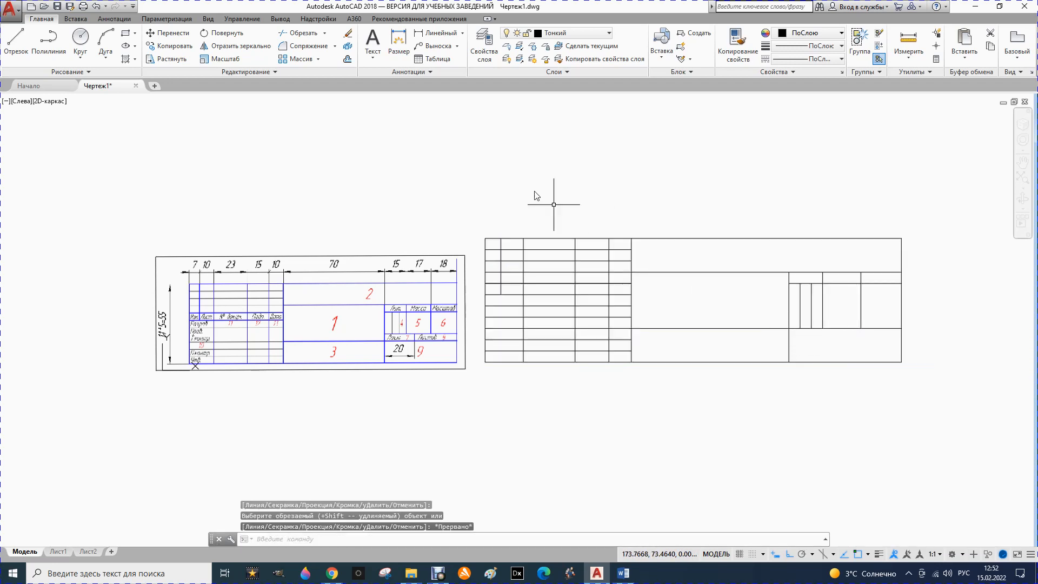
# Offset the lower long horizontal line 5 units upward.
pyautogui.click(346, 60)
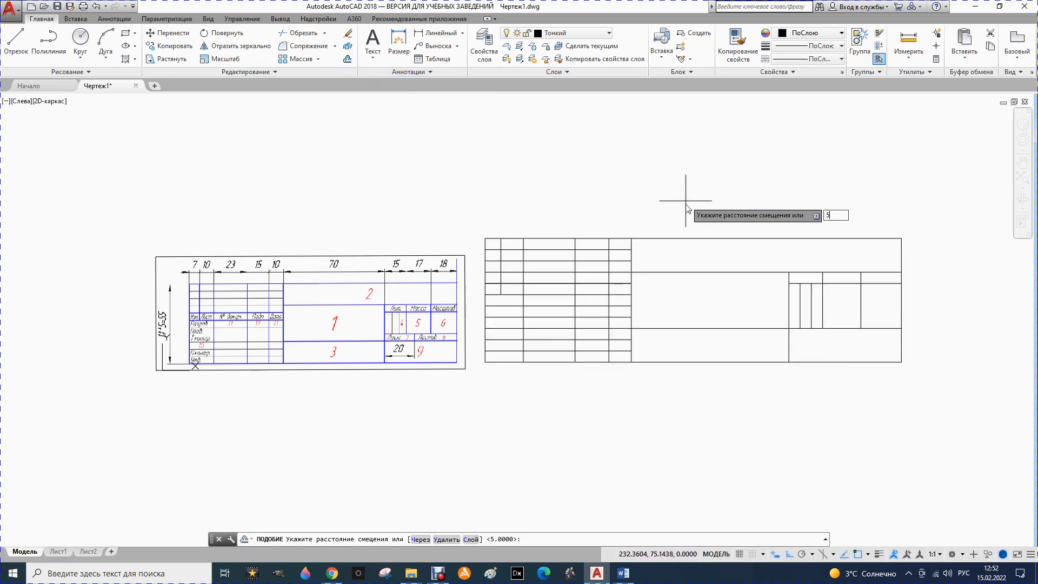
pyautogui.write('5')
pyautogui.press('Return')
pyautogui.click(734, 328)
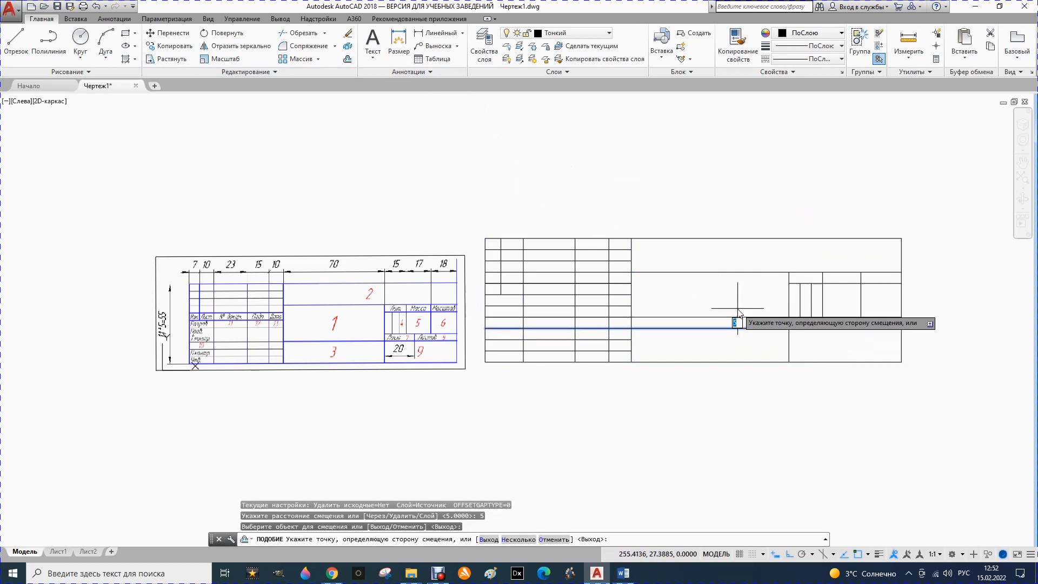
pyautogui.click(737, 308)
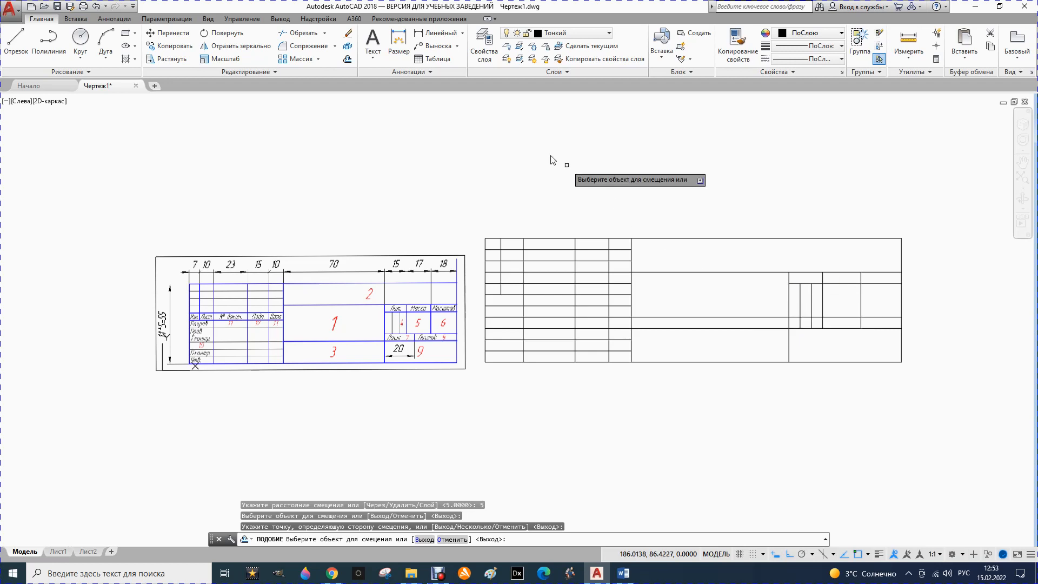
# Trim the new horizontal line left of the 15-unit column and the narrow-column lines below it, using the whole table as cutting edges.
pyautogui.click(306, 37)
pyautogui.moveTo(446, 149)
pyautogui.mouseDown()
pyautogui.moveTo(1020, 225)
pyautogui.moveTo(765, 447)
pyautogui.moveTo(487, 433)
pyautogui.mouseUp()
pyautogui.press('Return')
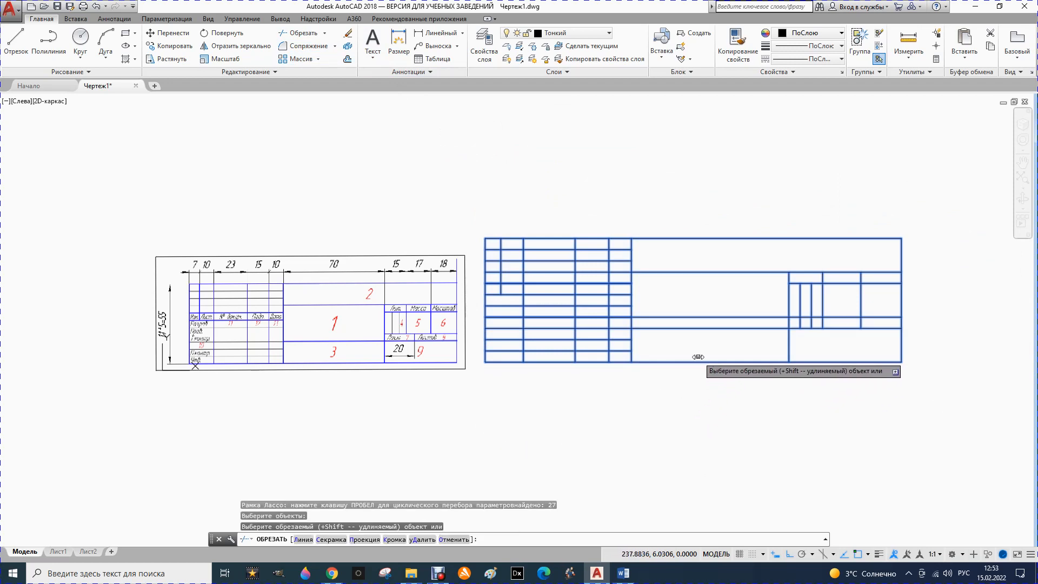
pyautogui.click(704, 323)
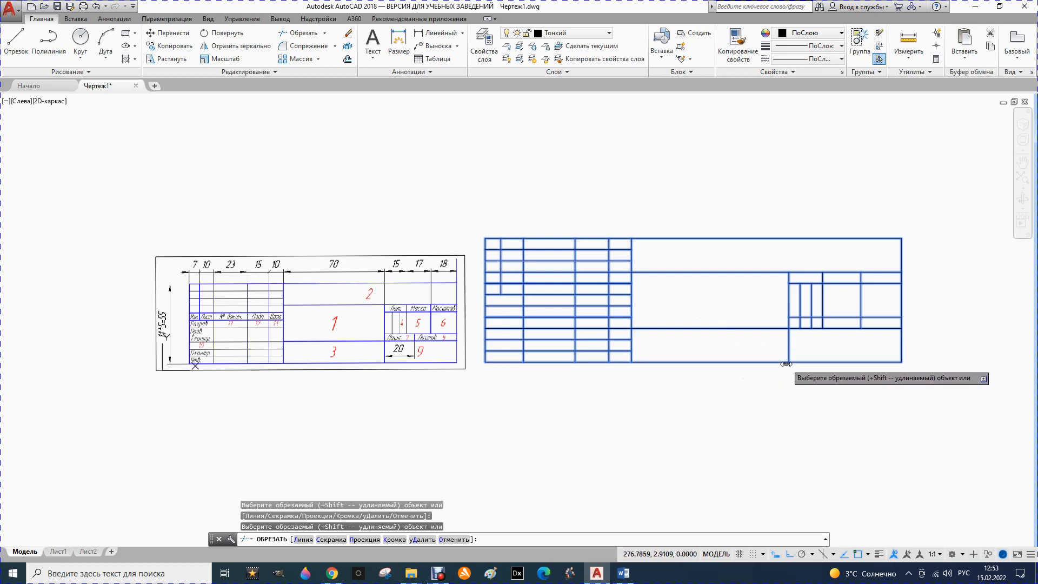
pyautogui.click(801, 323)
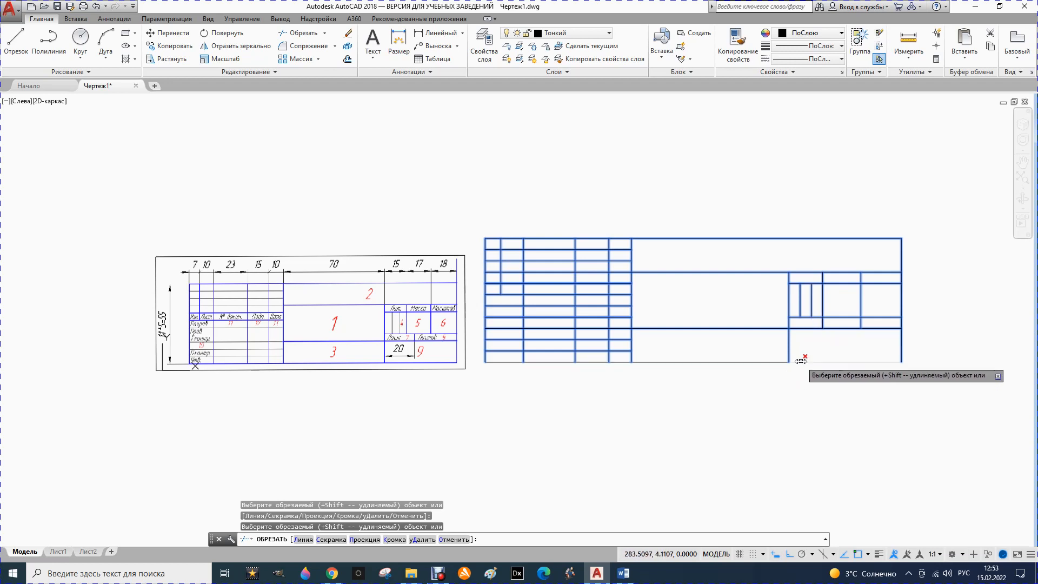
pyautogui.press('Escape')
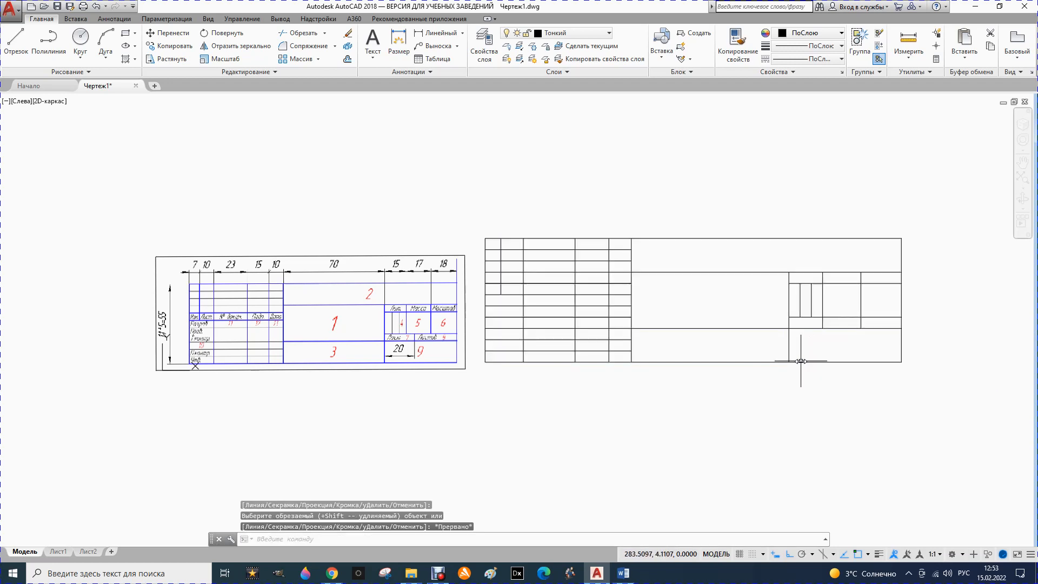
# Offset the vertical line between the 15-unit and 17-unit columns 5 units to the right.
pyautogui.scroll(4, 823, 326)
pyautogui.click(823, 324)
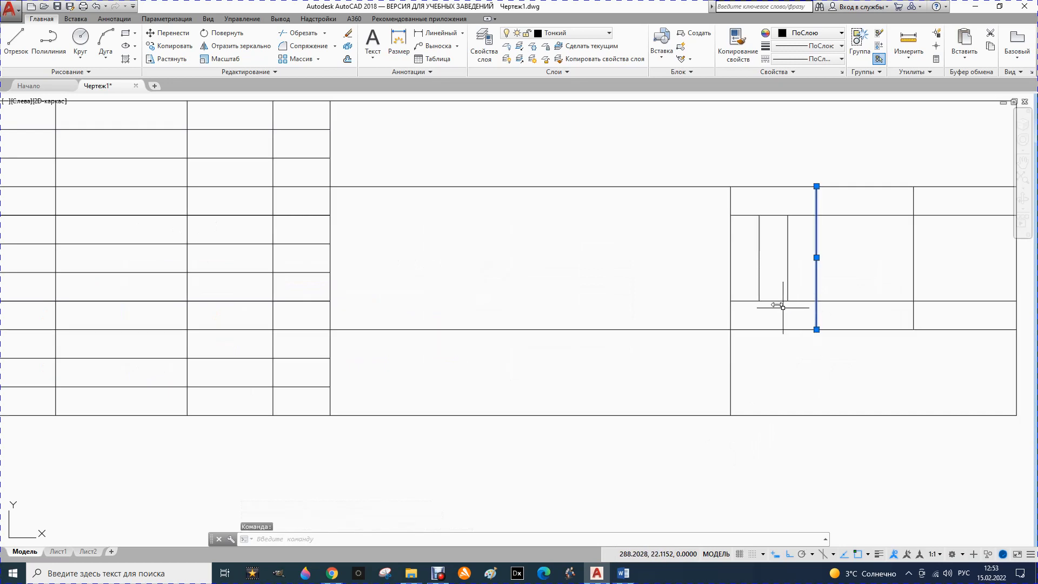
pyautogui.click(347, 60)
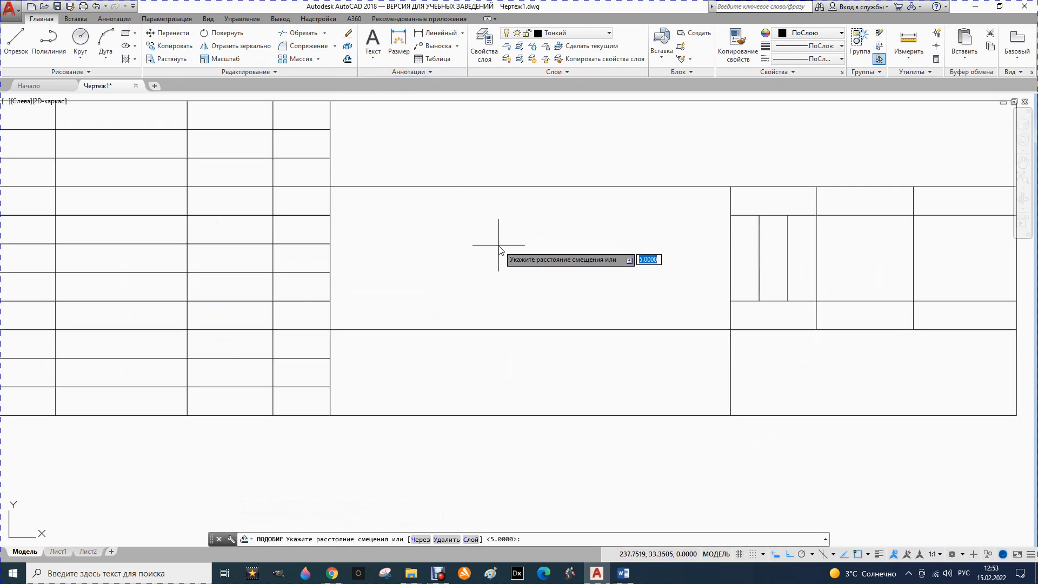
pyautogui.press('Return')
pyautogui.click(816, 270)
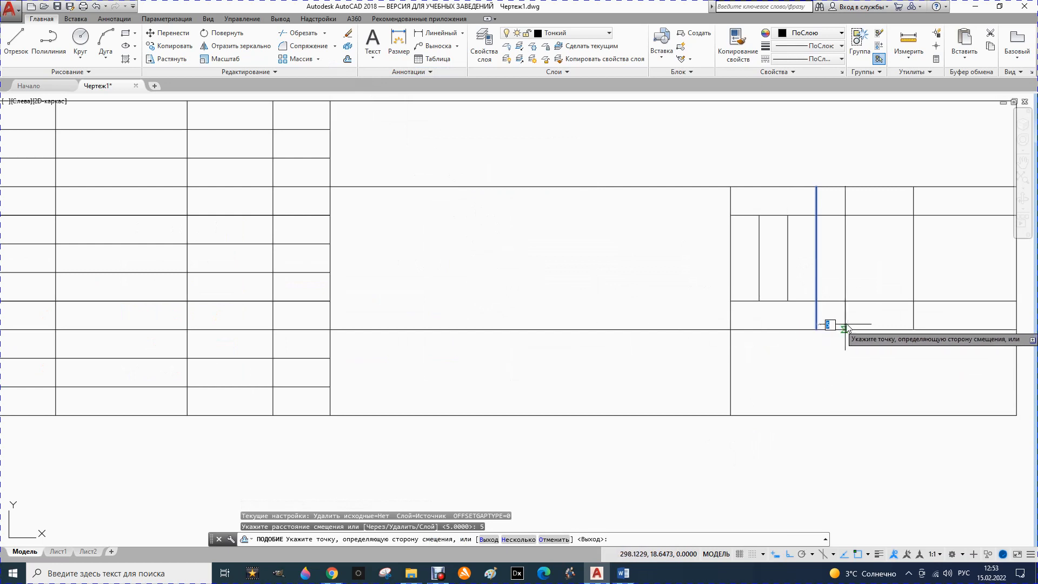
pyautogui.click(826, 324)
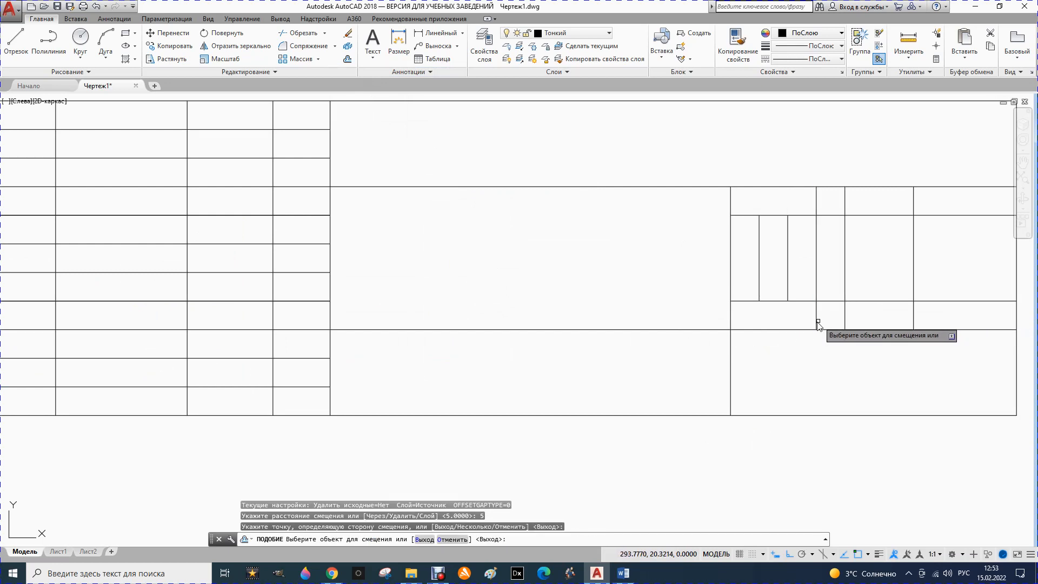
pyautogui.scroll(-4, 808, 324)
pyautogui.press('Escape')
pyautogui.moveTo(460, 196)
pyautogui.mouseDown()
pyautogui.moveTo(676, 213)
pyautogui.moveTo(955, 352)
pyautogui.moveTo(660, 401)
pyautogui.moveTo(475, 357)
pyautogui.mouseUp()
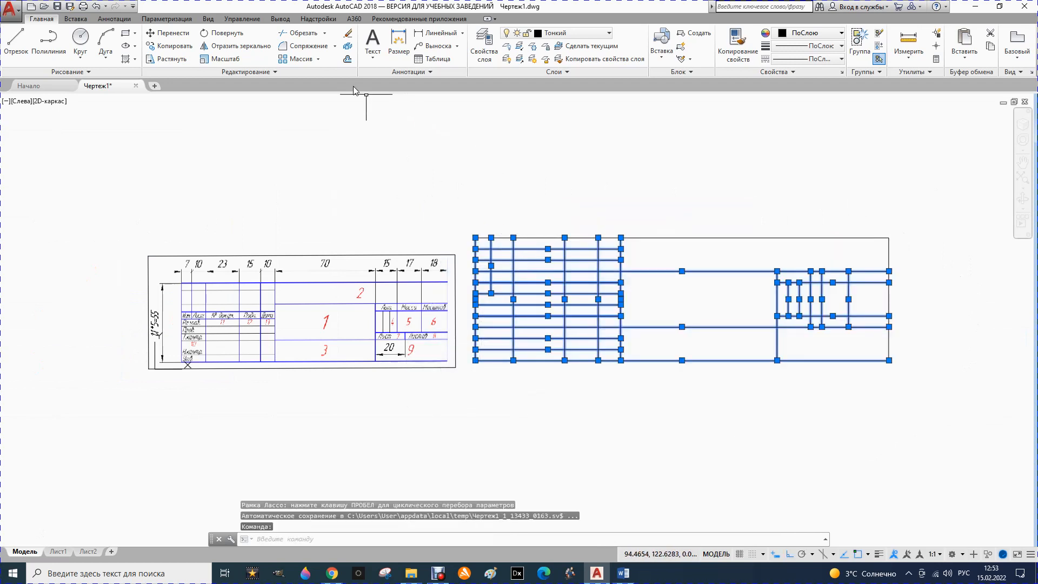
pyautogui.click(348, 59)
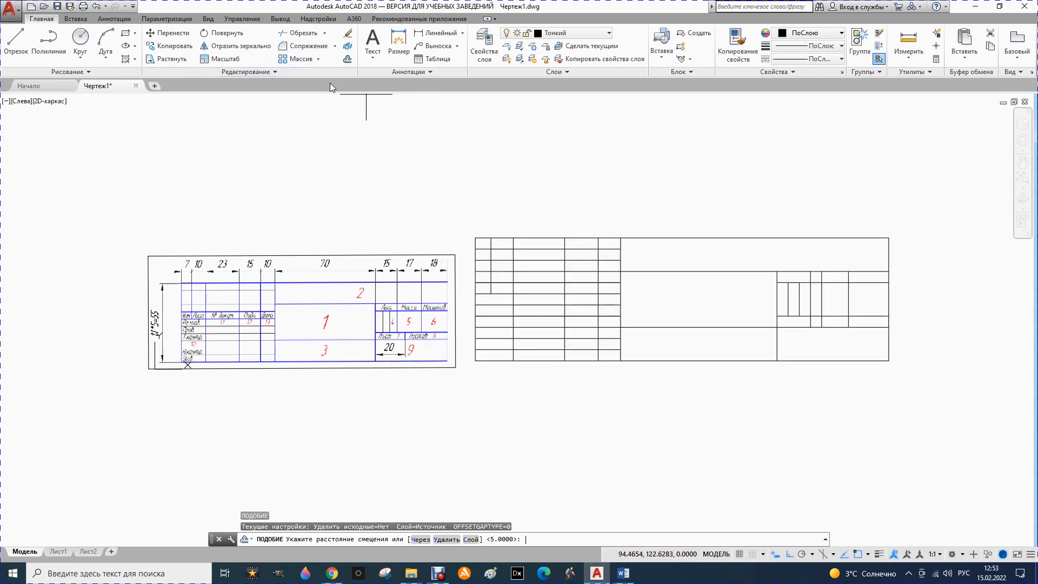
pyautogui.click(452, 177)
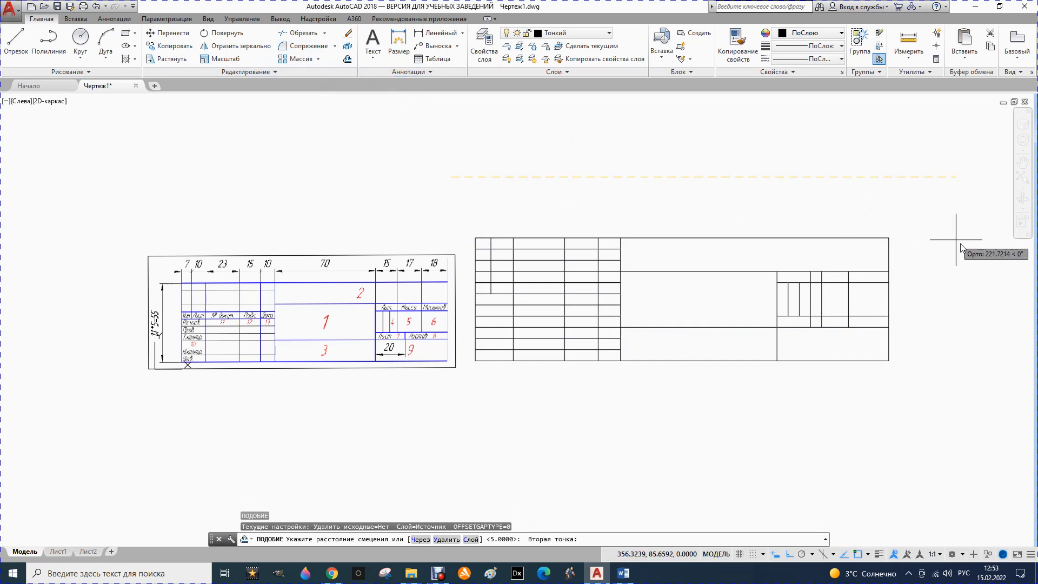
pyautogui.click(874, 414)
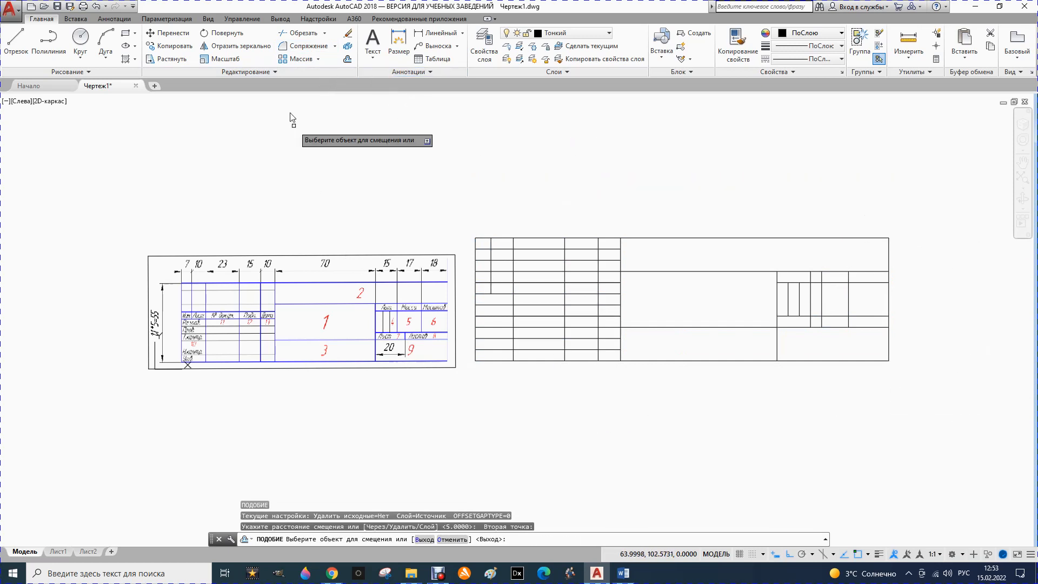
# Trim the new vertical line above the 5-unit Лист/Листов row and the other column lines inside that row, using the whole table as cutting edges.
pyautogui.click(300, 33)
pyautogui.moveTo(470, 208)
pyautogui.mouseDown()
pyautogui.moveTo(900, 213)
pyautogui.moveTo(723, 452)
pyautogui.moveTo(394, 453)
pyautogui.mouseUp()
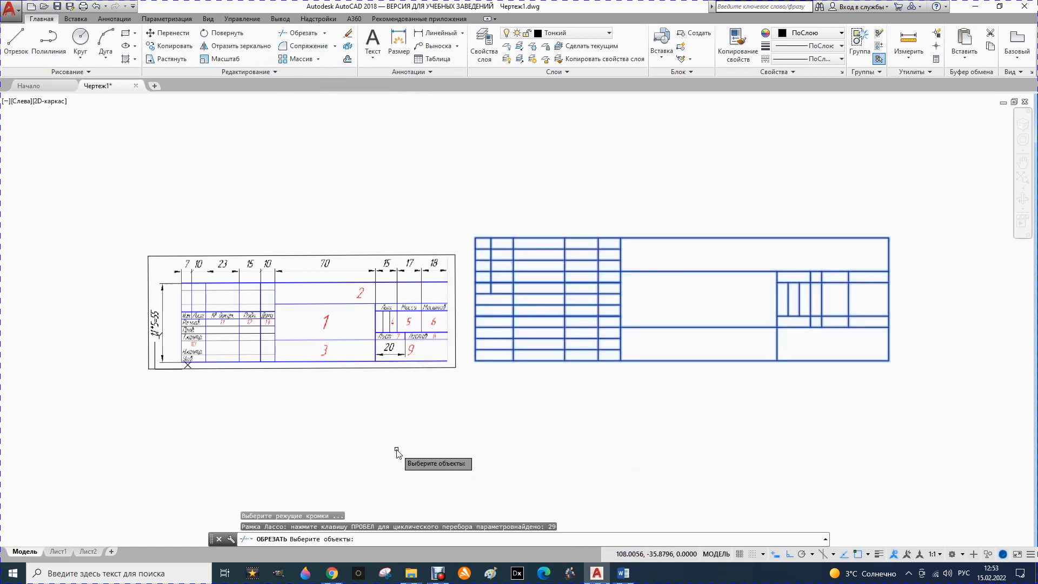
pyautogui.press('Return')
pyautogui.scroll(2, 814, 312)
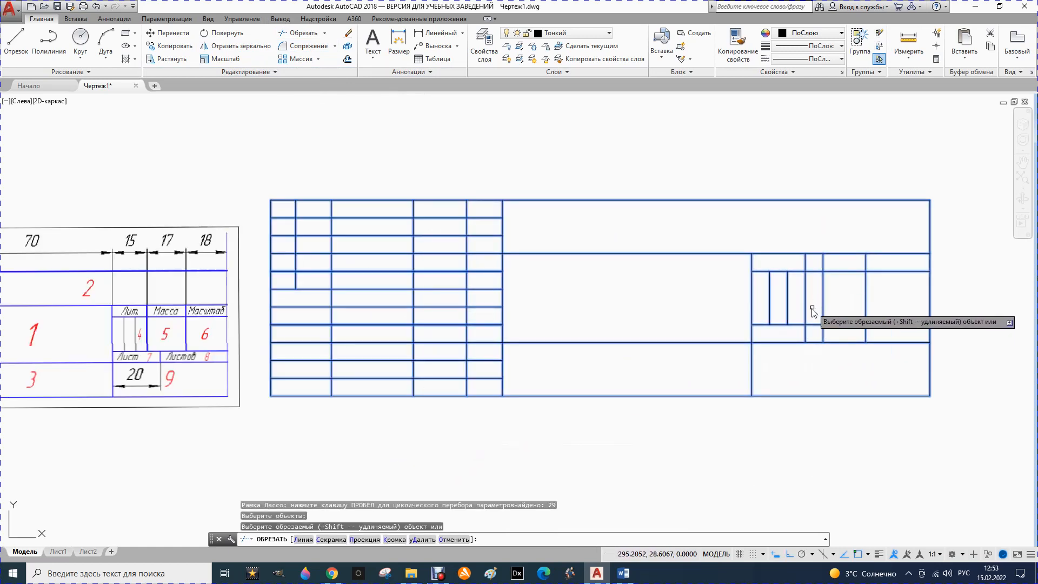
pyautogui.click(804, 331)
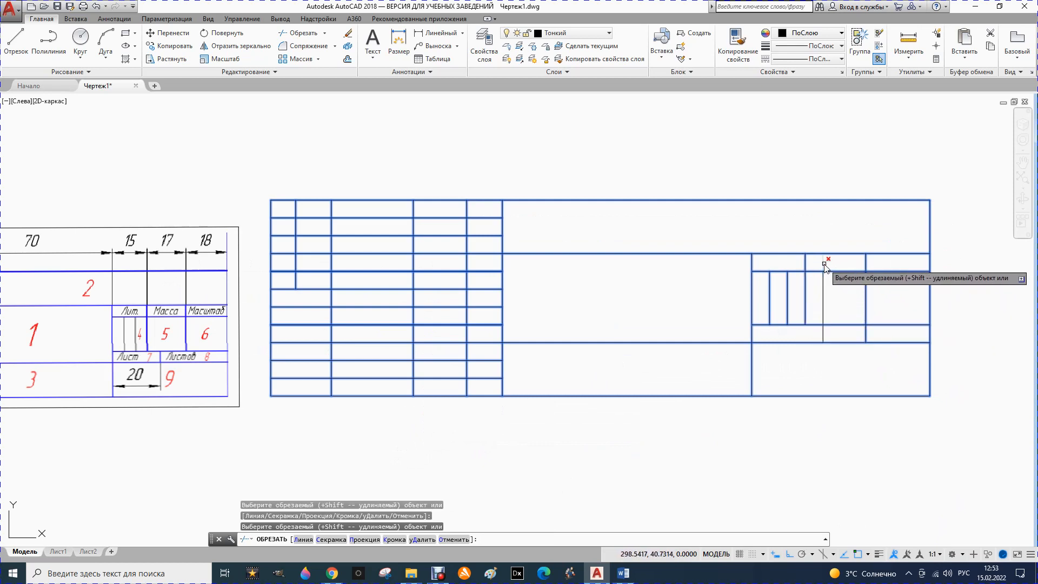
pyautogui.click(824, 284)
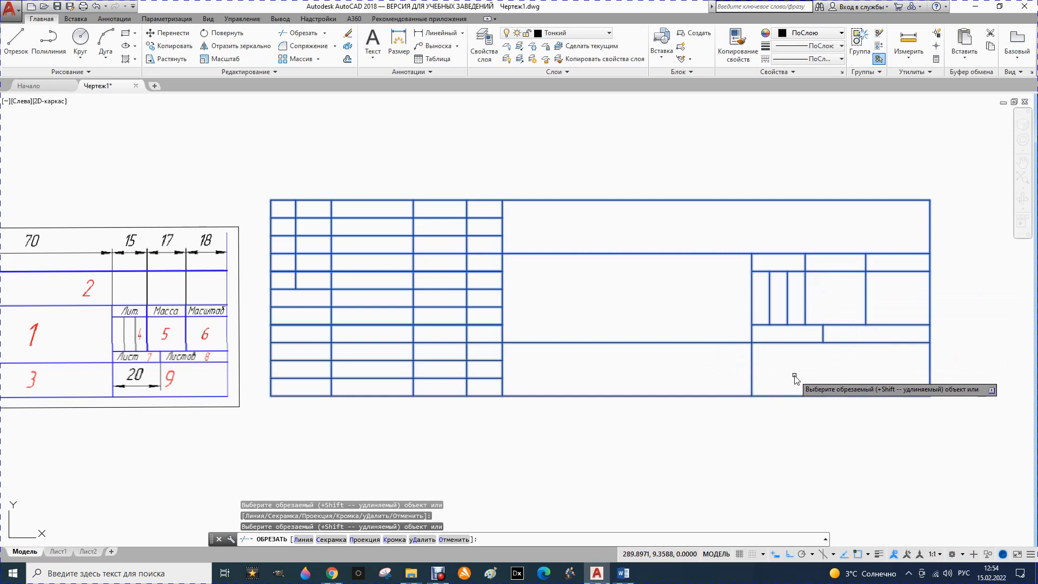
pyautogui.scroll(-2, 794, 374)
pyautogui.press('Escape')
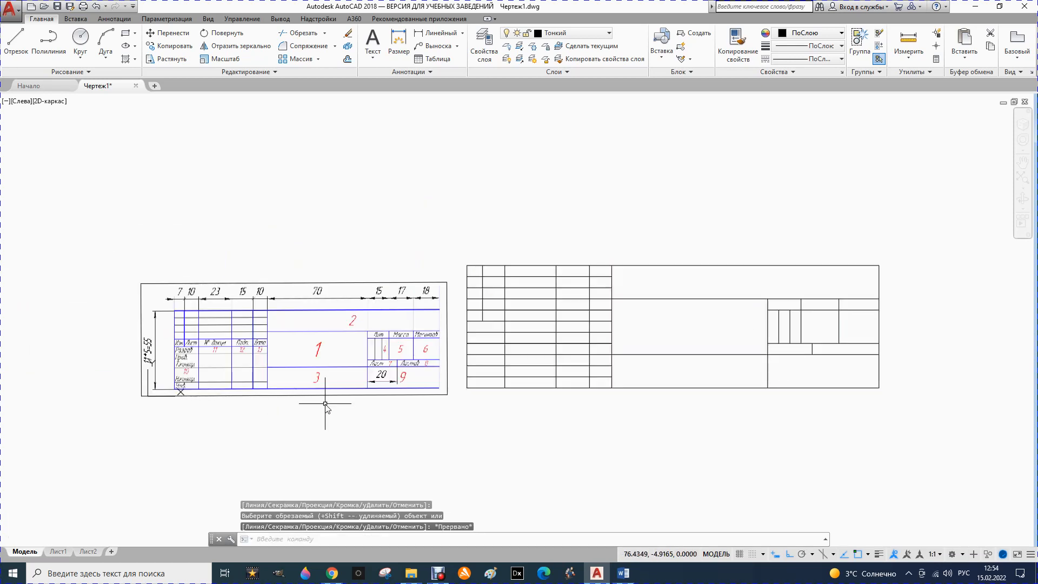
pyautogui.scroll(2, 775, 377)
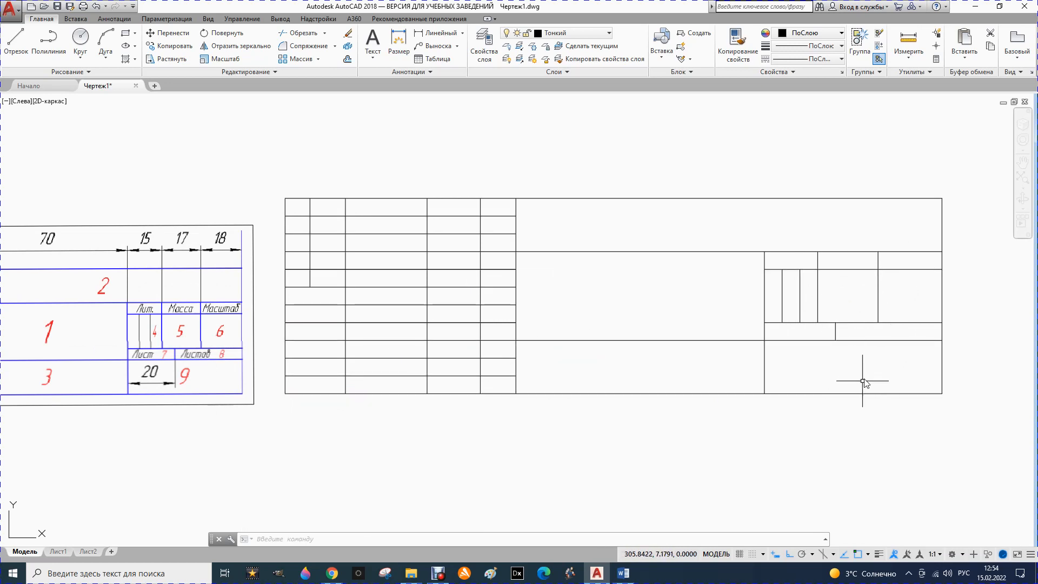
pyautogui.scroll(-2, 871, 360)
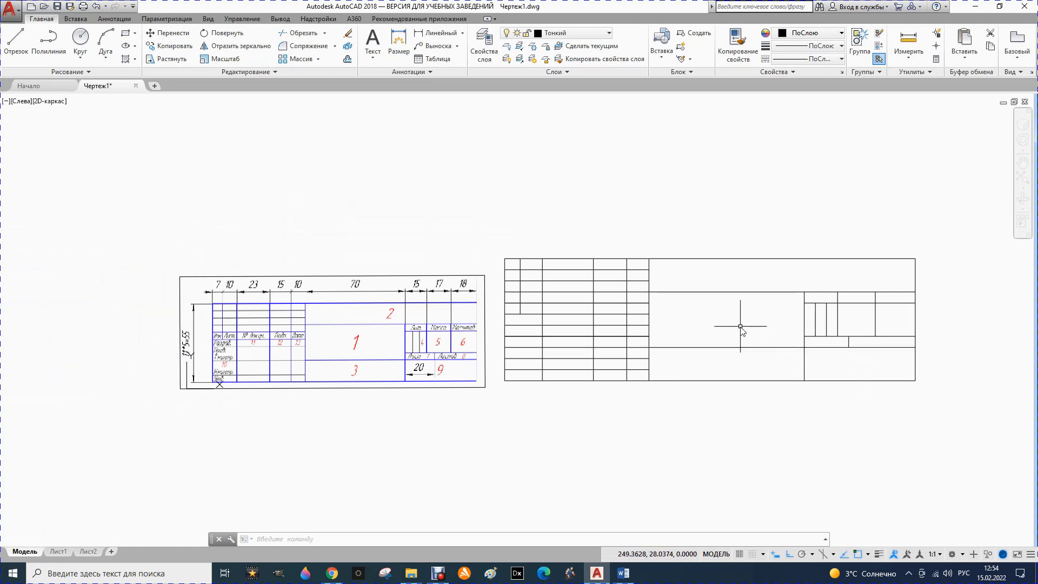
pyautogui.scroll(2, 741, 326)
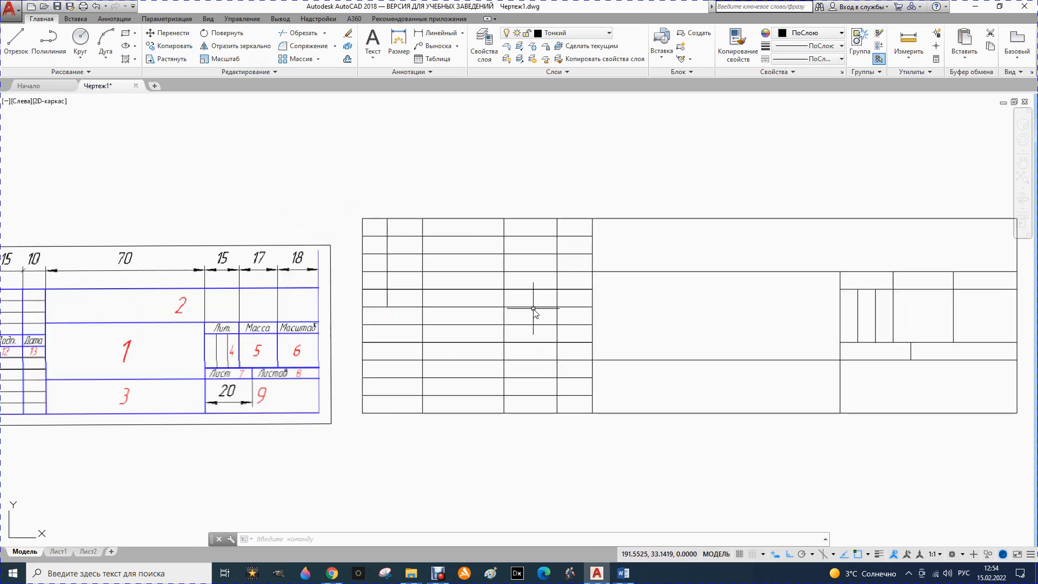
pyautogui.press('Escape')
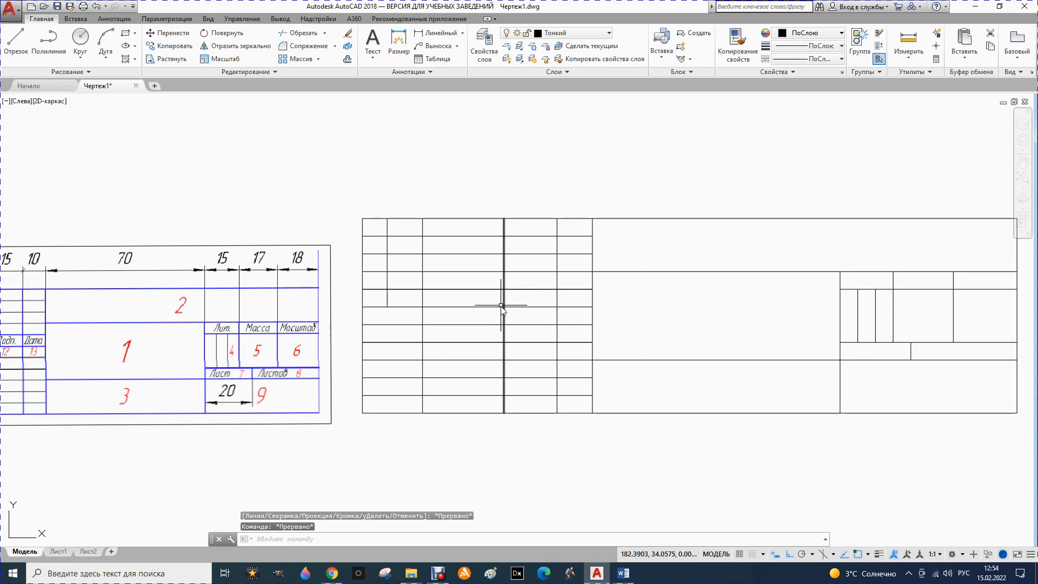
# Assign the outer frame, both long horizontals and the right-hand block's lines, except its two narrow-column dividers, to layer Основной and turn on lineweight display.
pyautogui.scroll(-2, 533, 328)
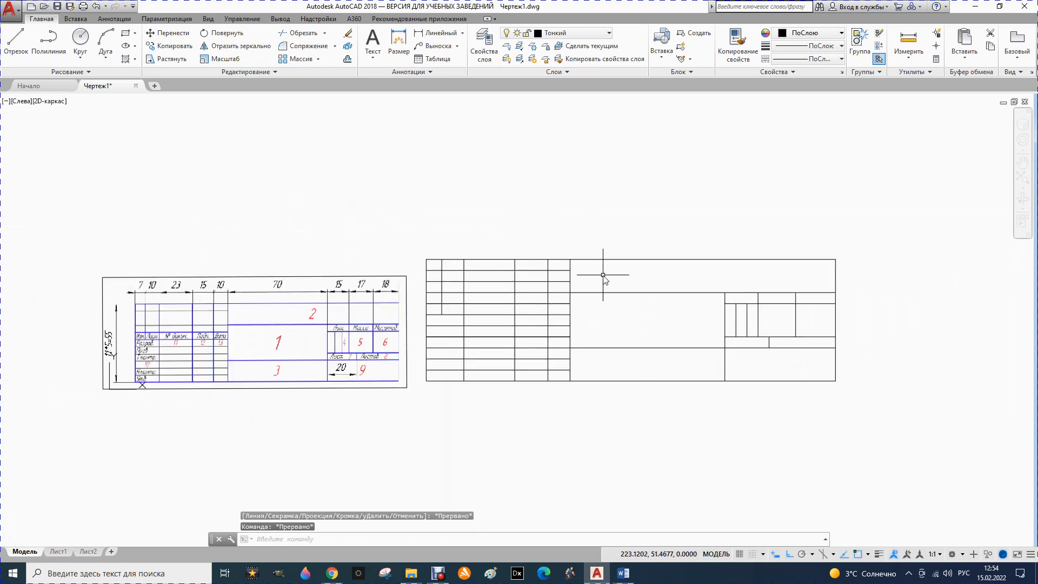
pyautogui.click(611, 259)
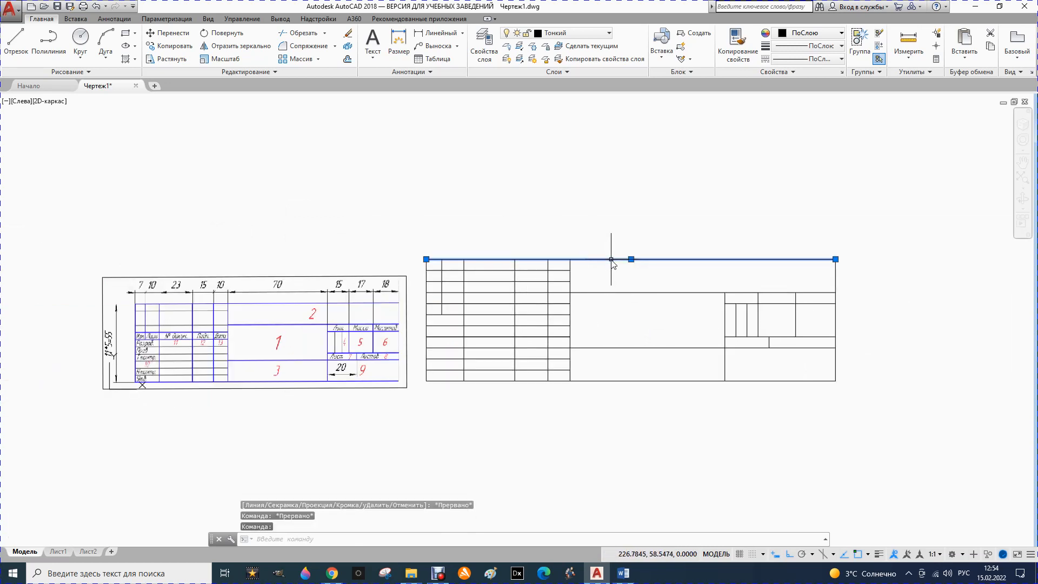
pyautogui.click(427, 320)
pyautogui.click(442, 381)
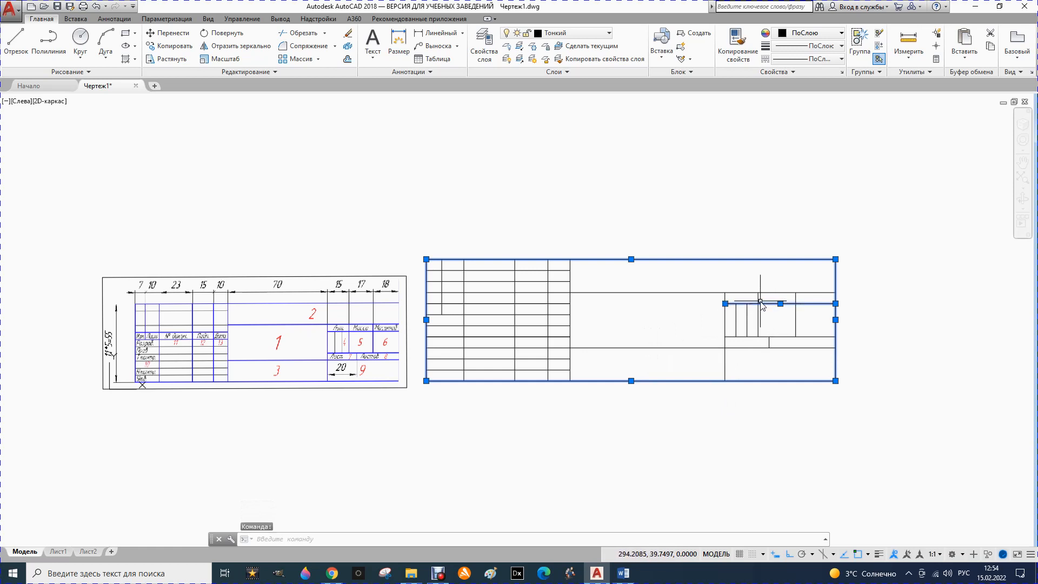
pyautogui.click(741, 348)
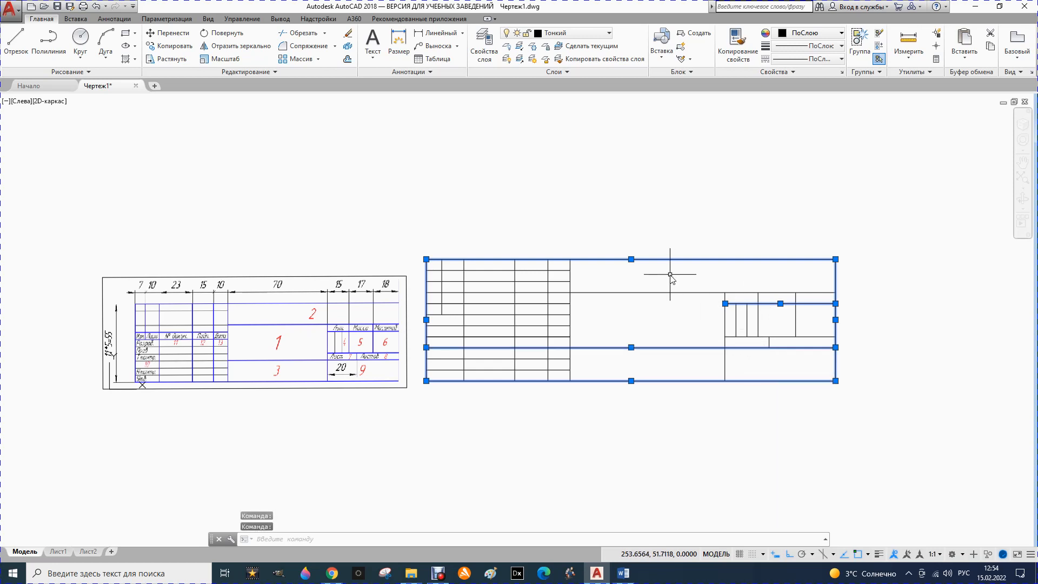
pyautogui.click(681, 293)
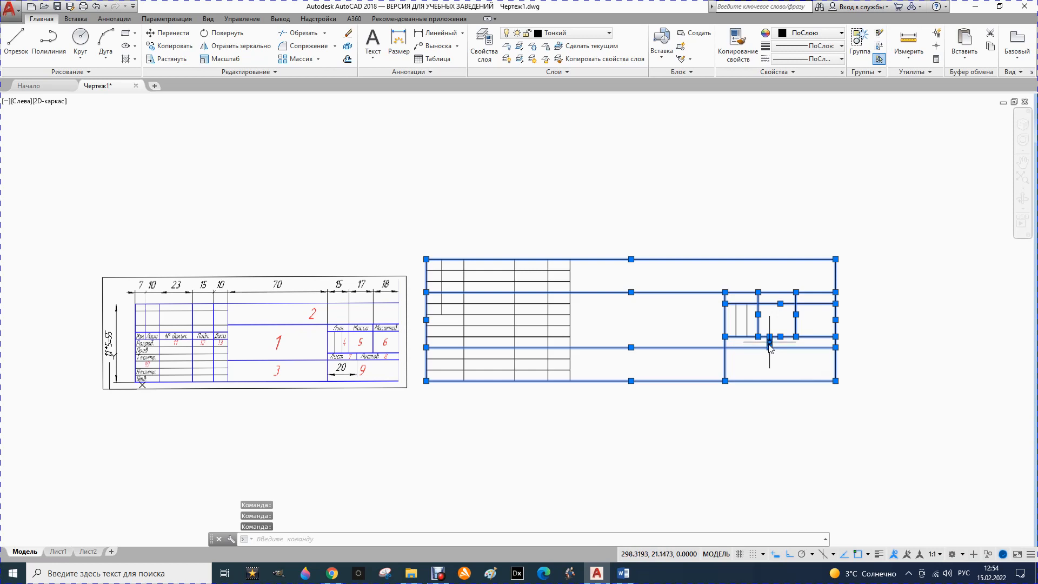
pyautogui.click(610, 34)
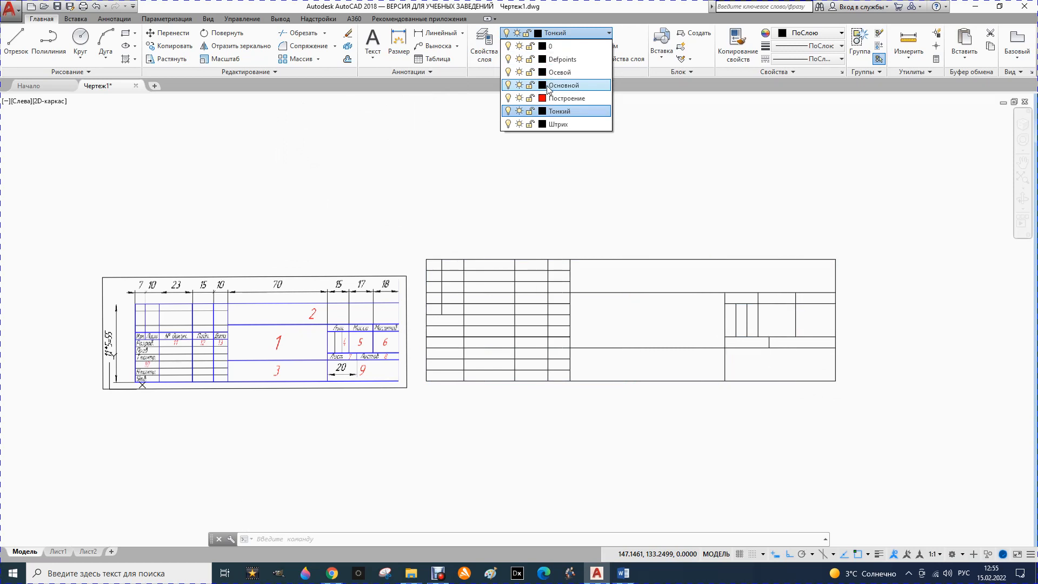
pyautogui.click(562, 86)
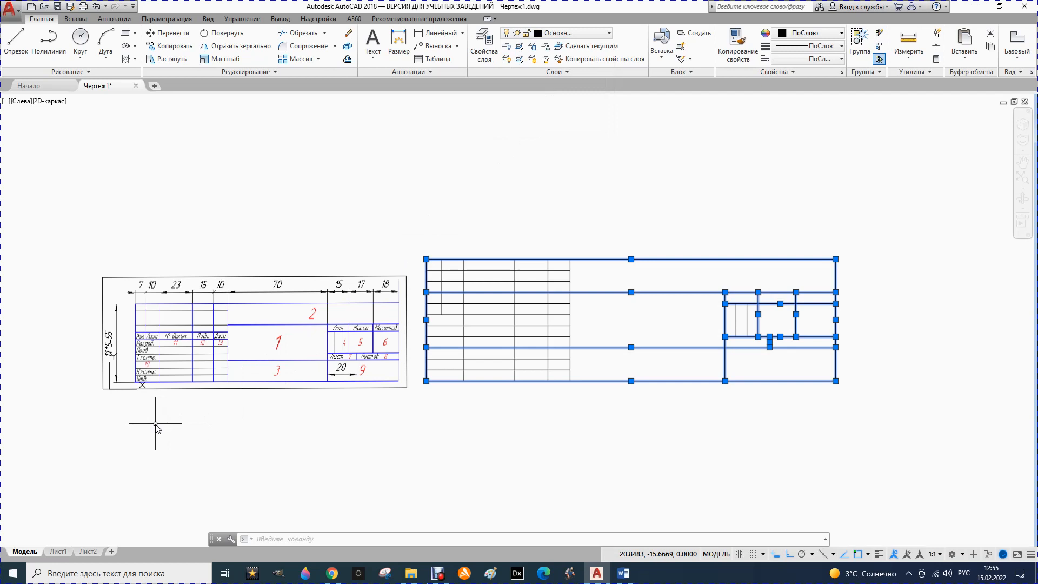
pyautogui.press('Escape')
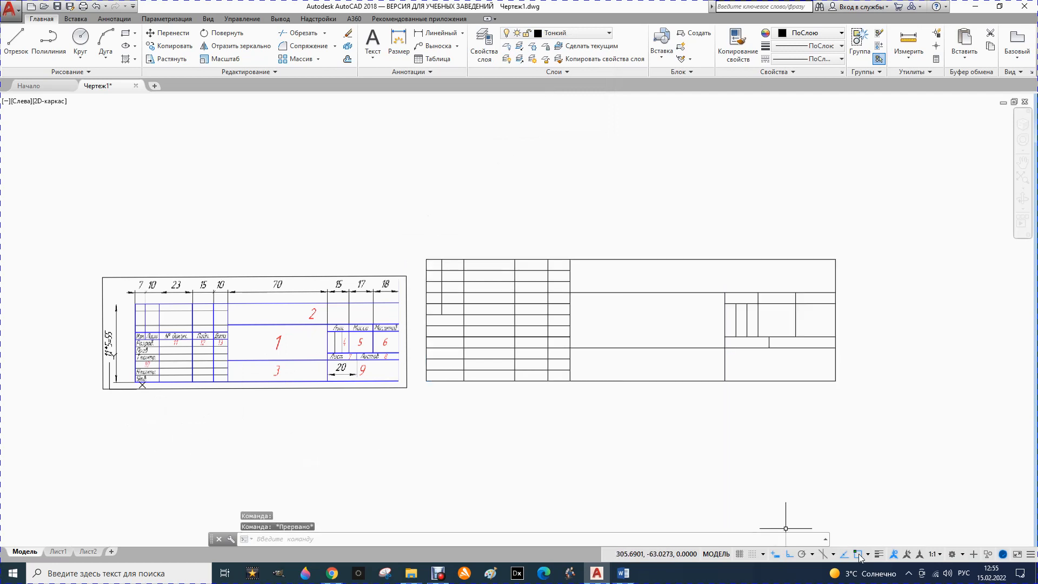
pyautogui.click(879, 555)
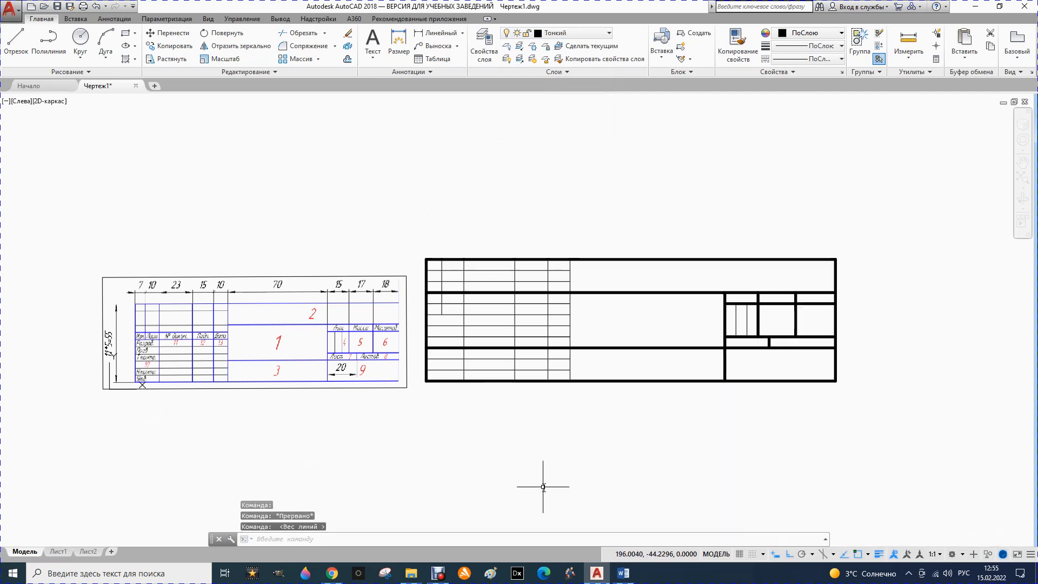
# Assign the five vertical column lines in the left part of the table to layer Основной.
pyautogui.scroll(2, 632, 435)
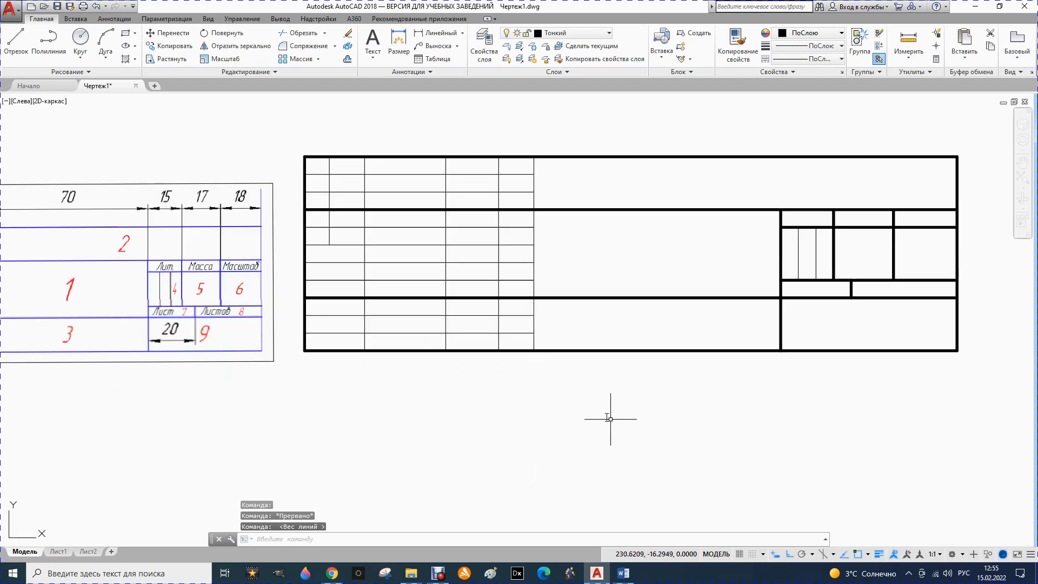
pyautogui.scroll(-2, 508, 366)
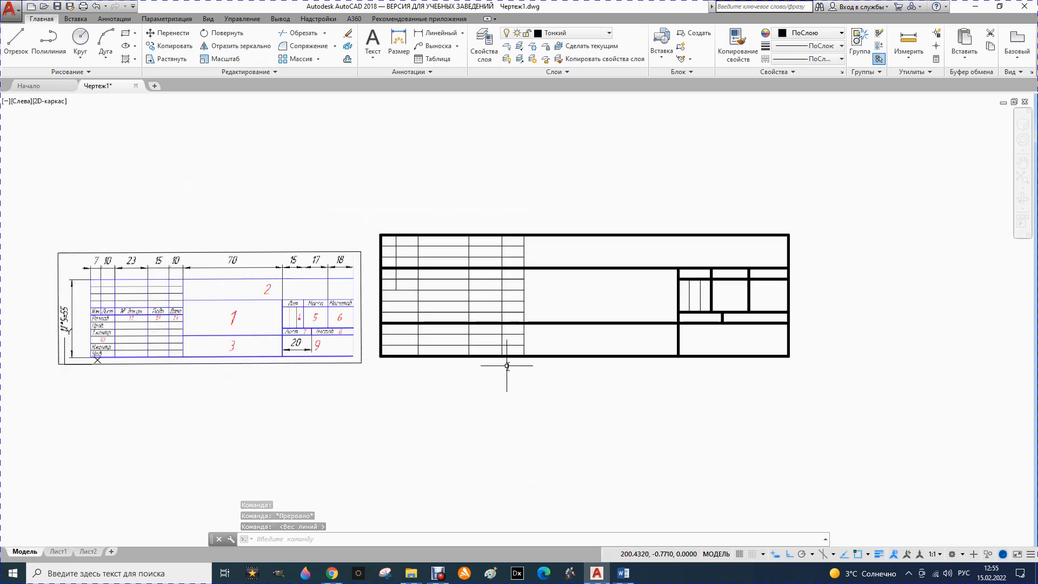
pyautogui.scroll(2, 372, 321)
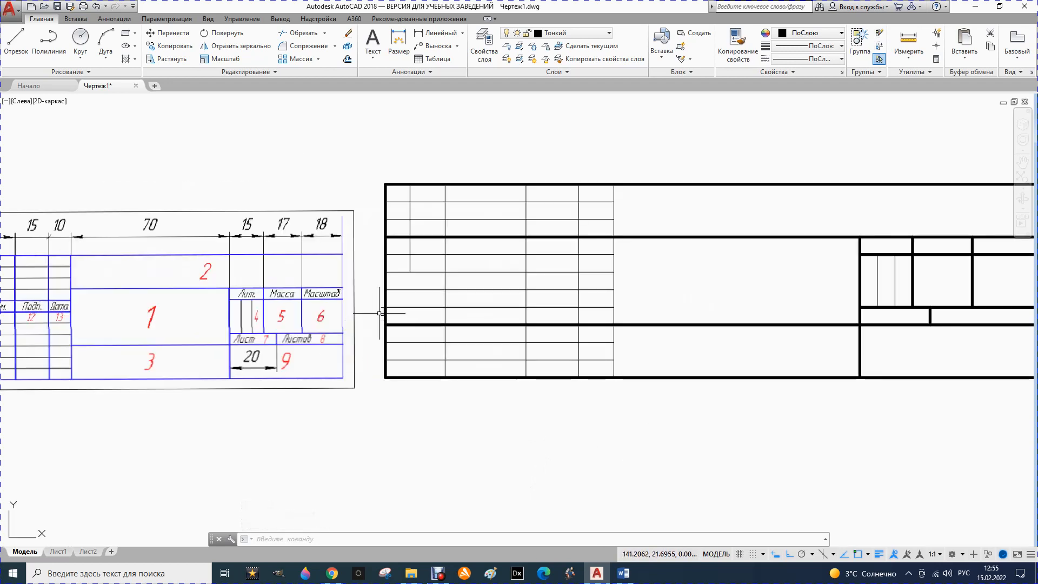
pyautogui.scroll(-2, 454, 276)
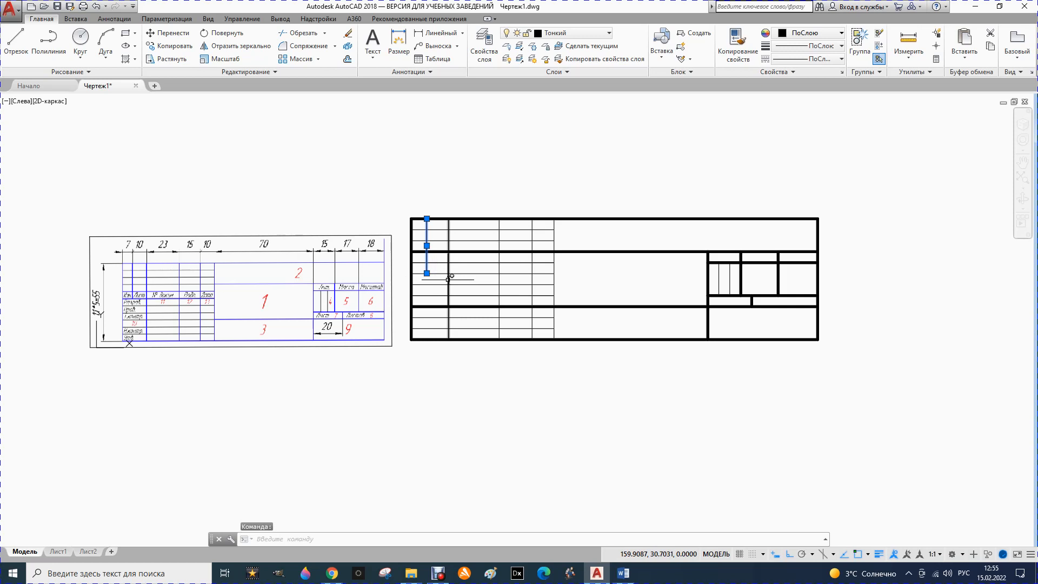
pyautogui.click(449, 277)
pyautogui.click(500, 281)
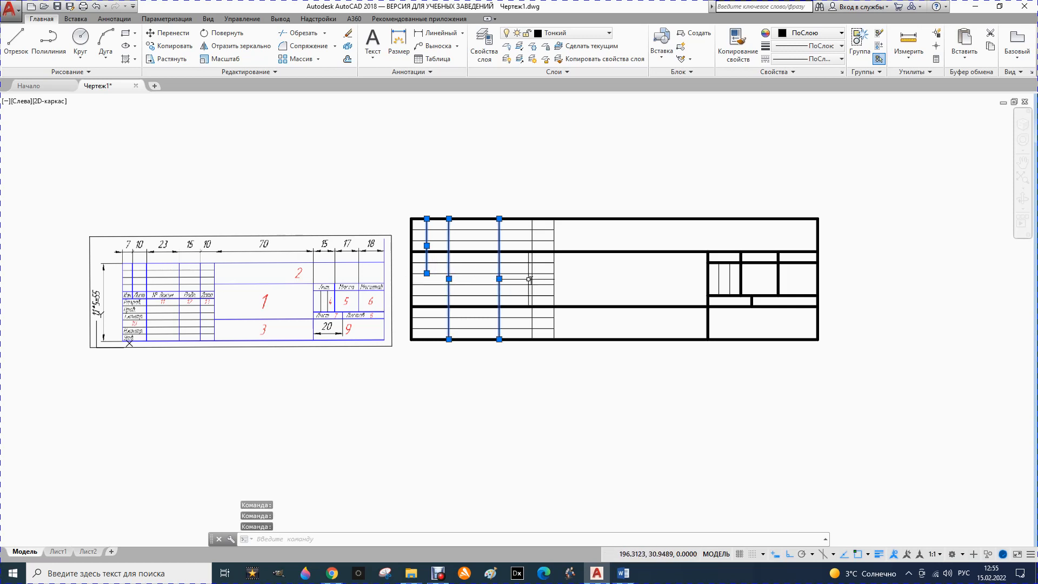
pyautogui.click(532, 280)
pyautogui.click(554, 281)
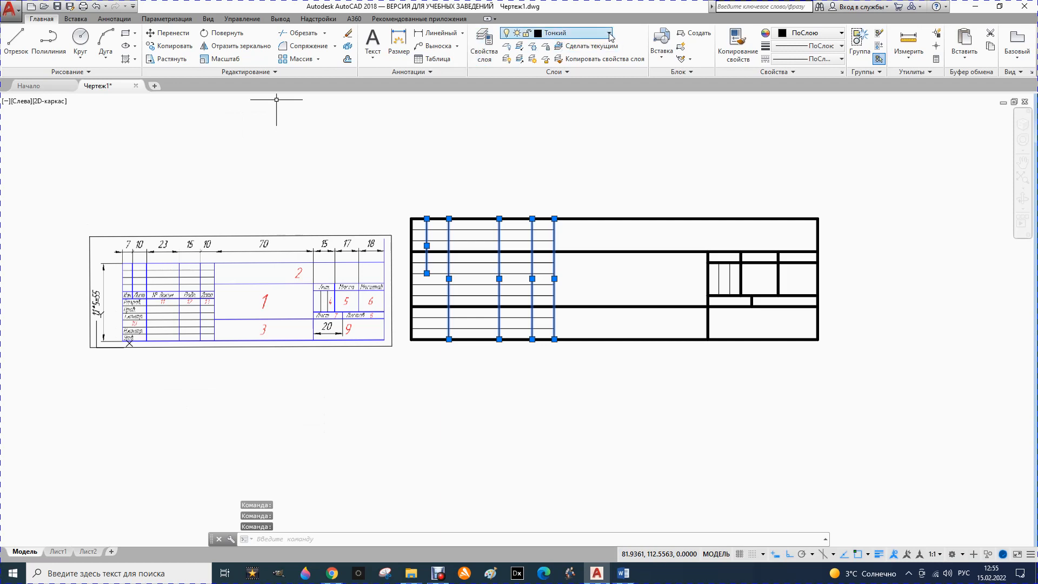
pyautogui.click(576, 33)
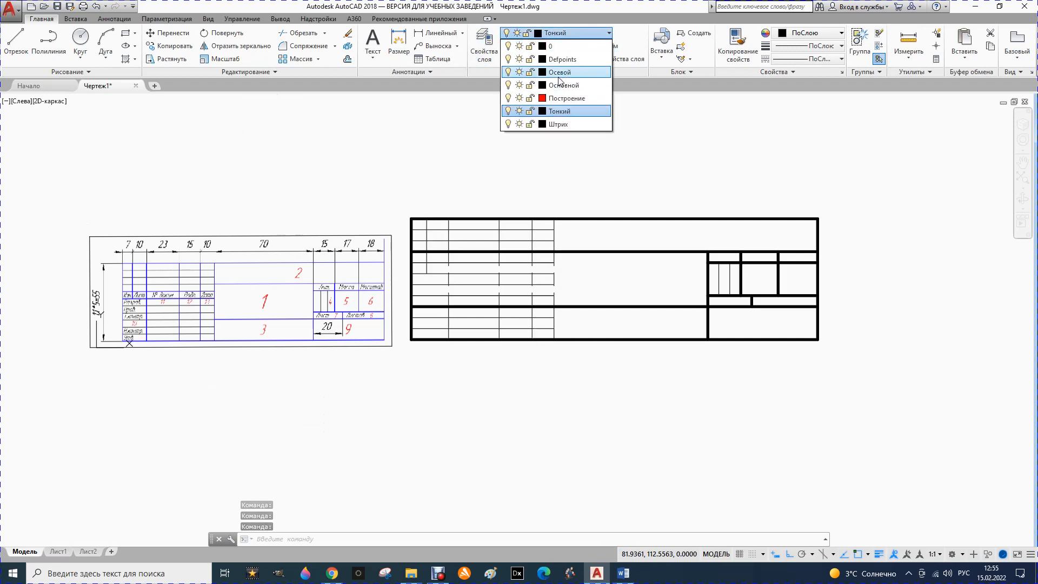
pyautogui.click(565, 86)
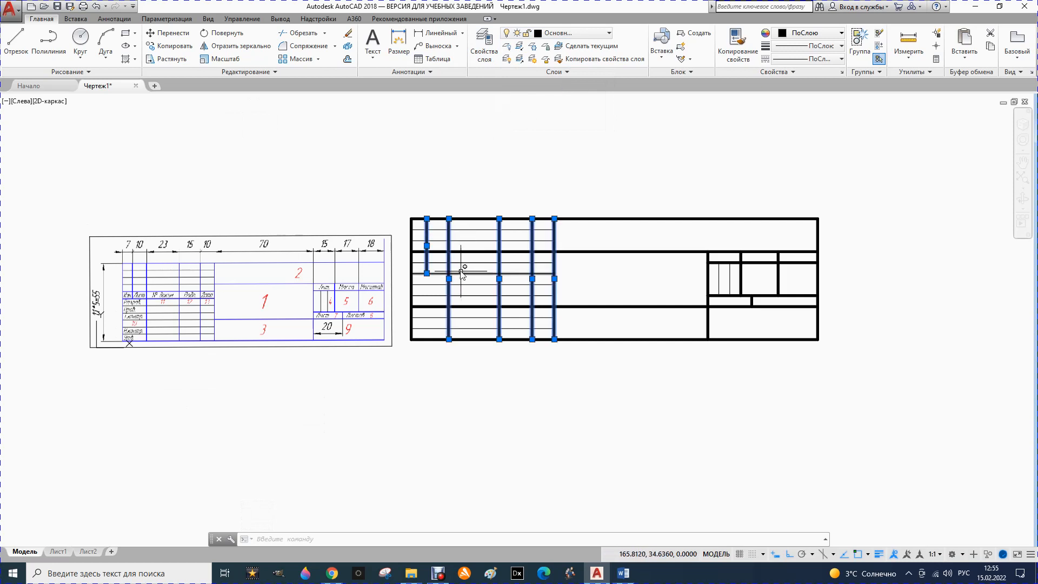
pyautogui.press('Escape')
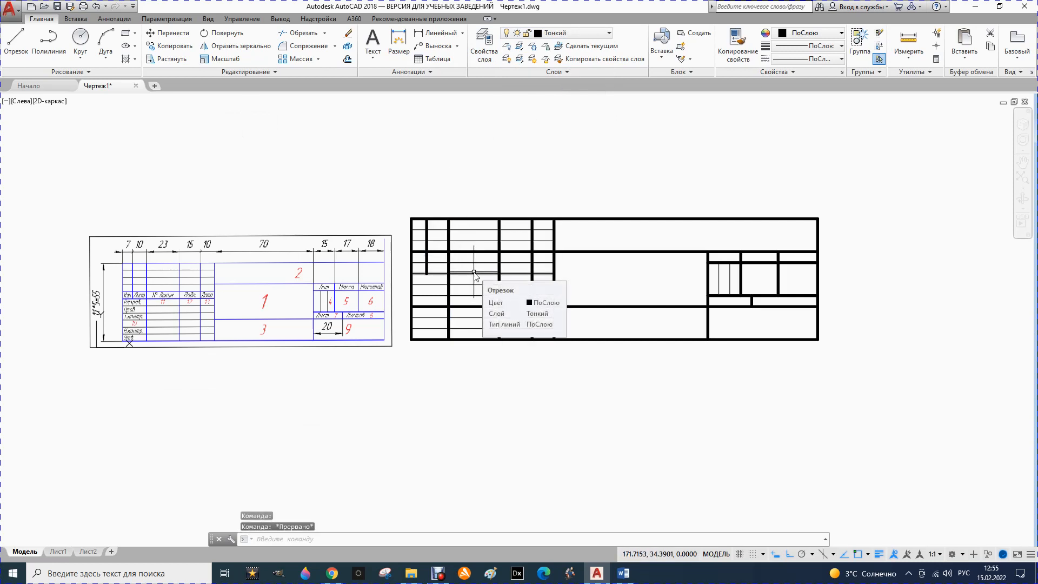
# Assign the two short row lines directly below the upper long horizontal line to layer Основной.
pyautogui.click(475, 276)
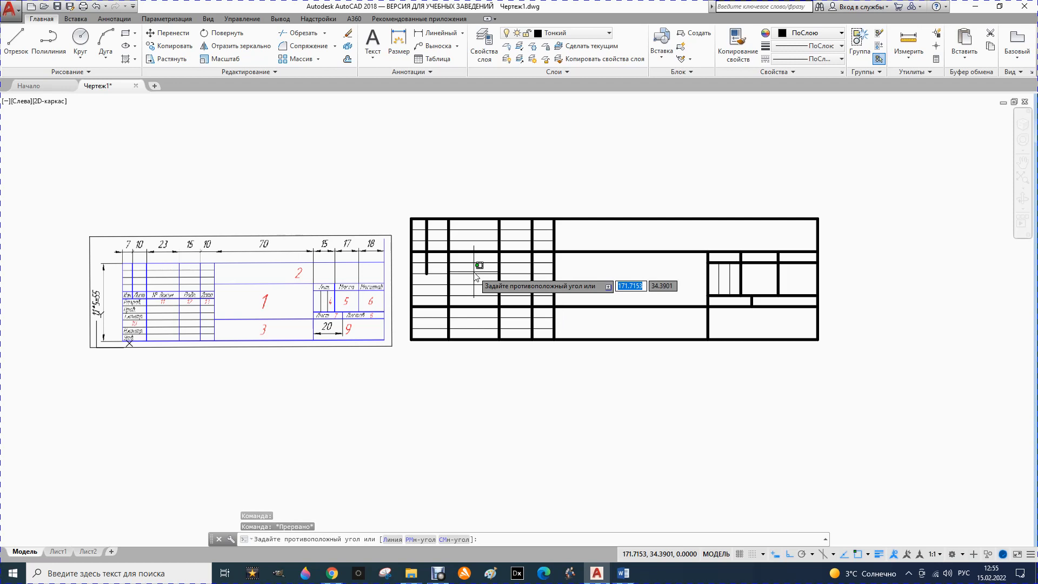
pyautogui.press('Escape')
pyautogui.click(472, 274)
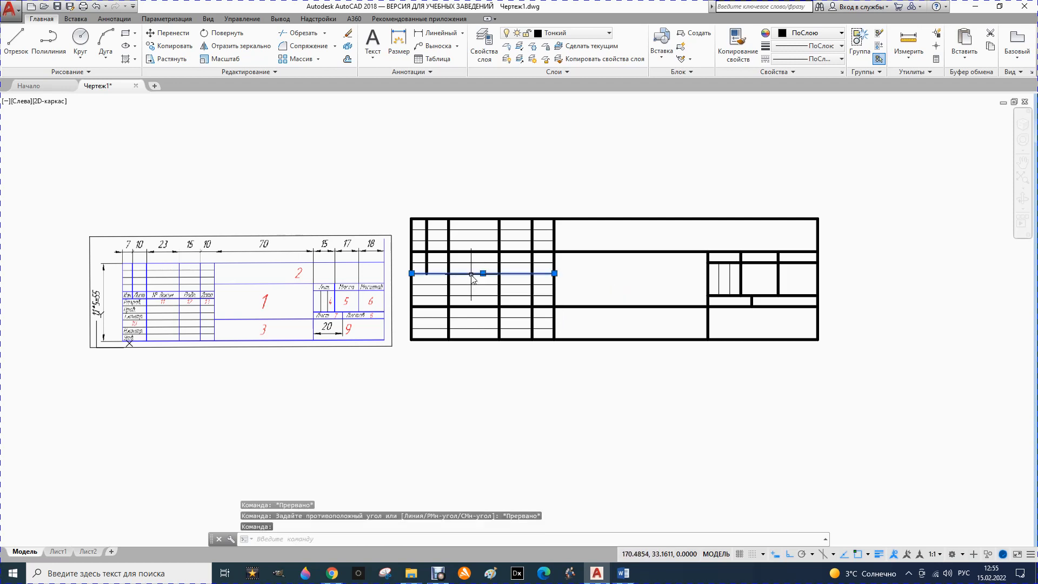
pyautogui.click(469, 263)
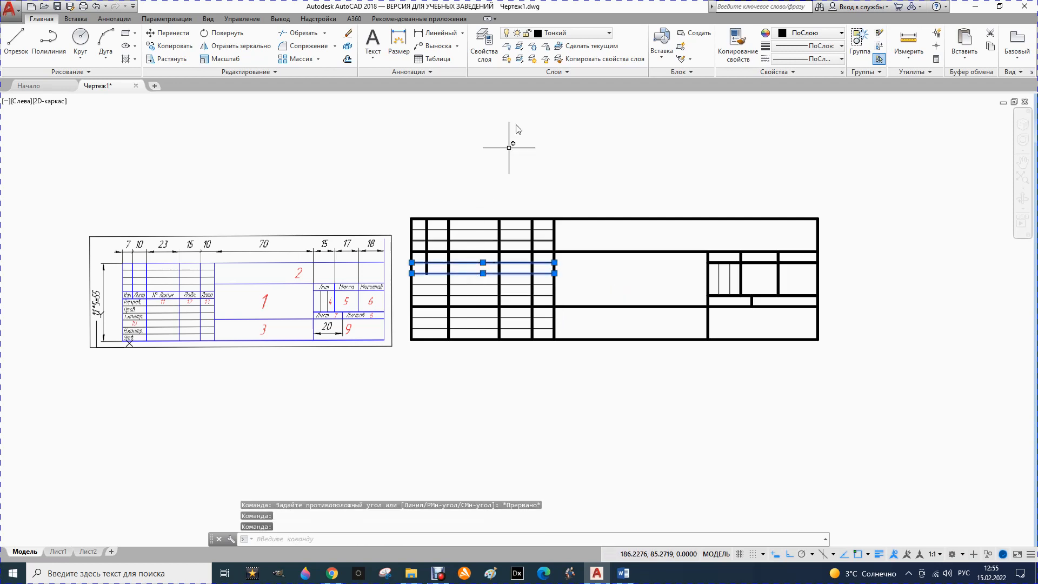
pyautogui.click(608, 34)
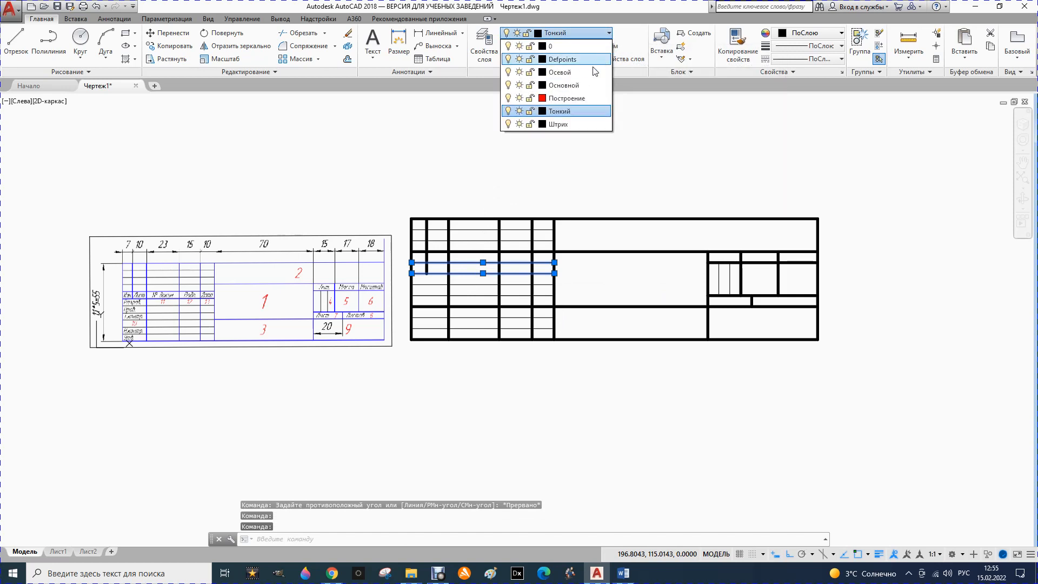
pyautogui.click(563, 86)
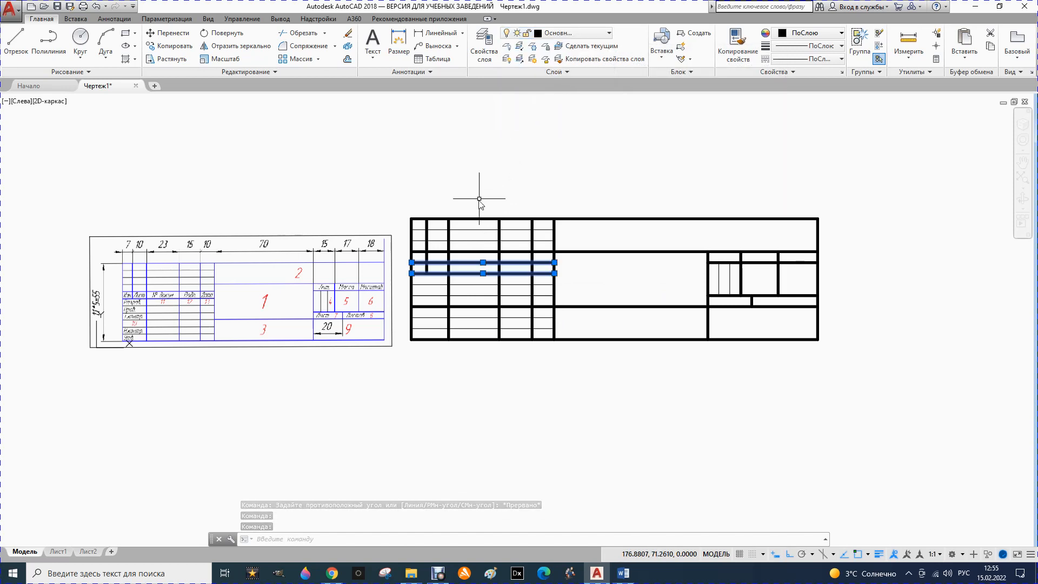
pyautogui.press('Escape')
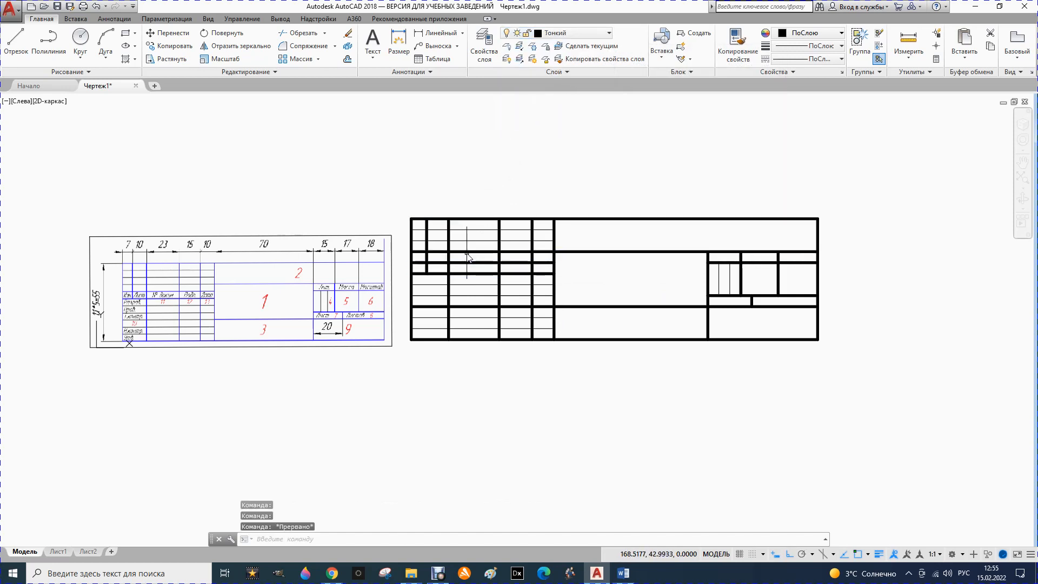
# Shorten the upper long horizontal line so that it starts at the right edge of the left column block.
pyautogui.click(468, 252)
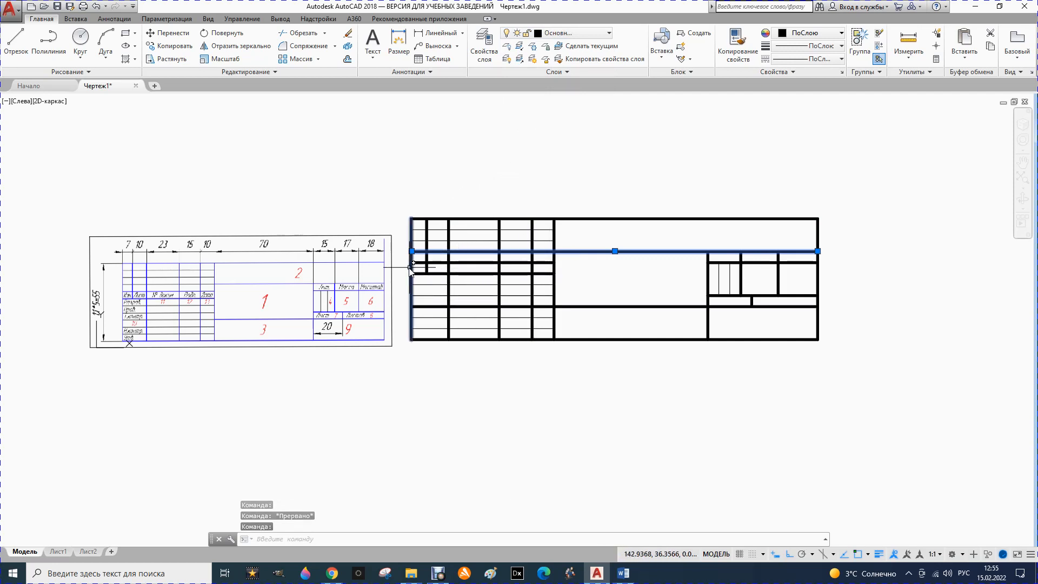
pyautogui.moveTo(413, 252)
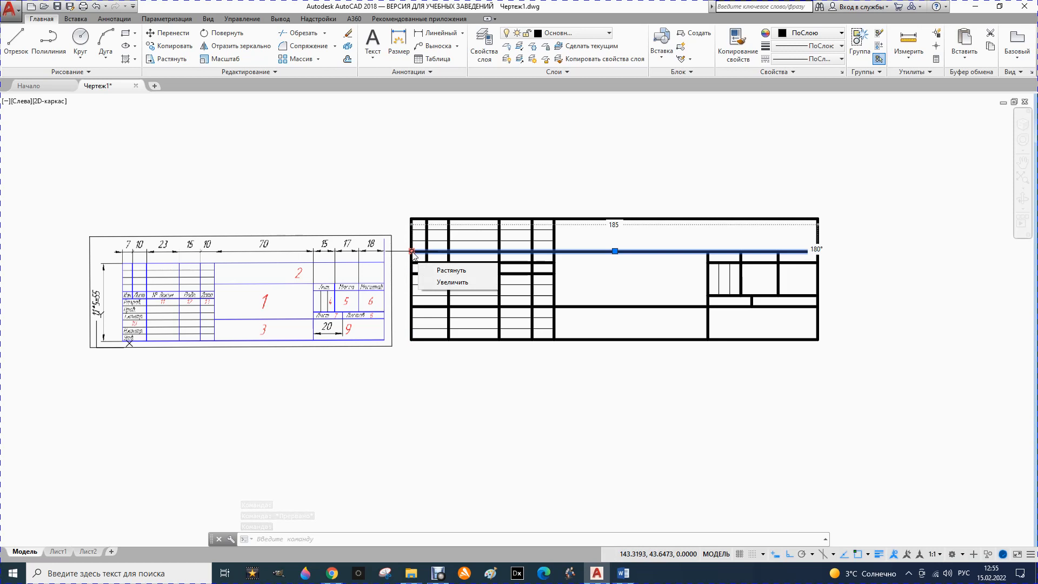
pyautogui.click(412, 251)
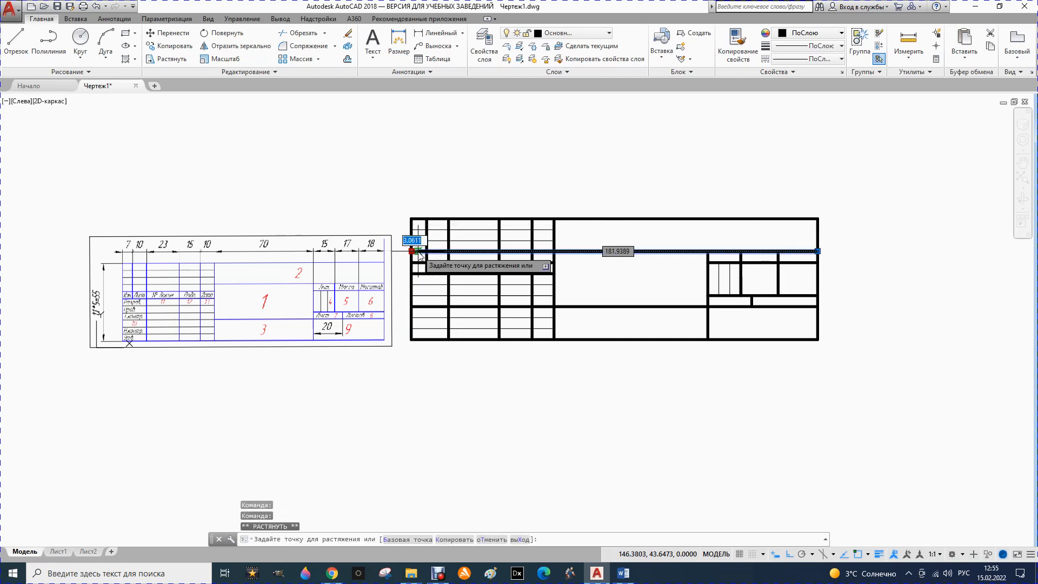
pyautogui.click(552, 251)
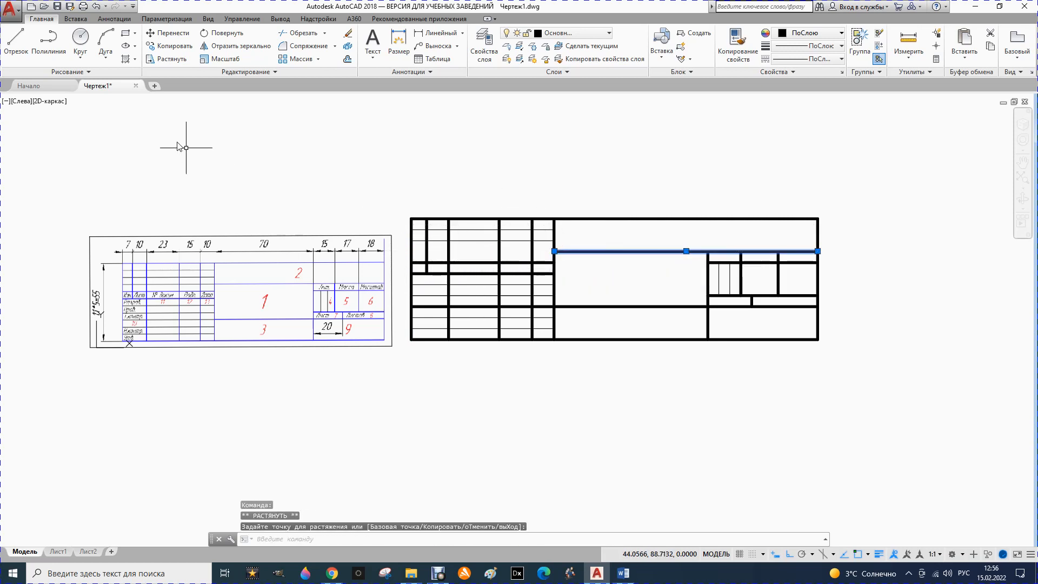
# Draw a line on layer Тонкий across the left column block, extending the shortened upper horizontal to the outer frame.
pyautogui.click(16, 42)
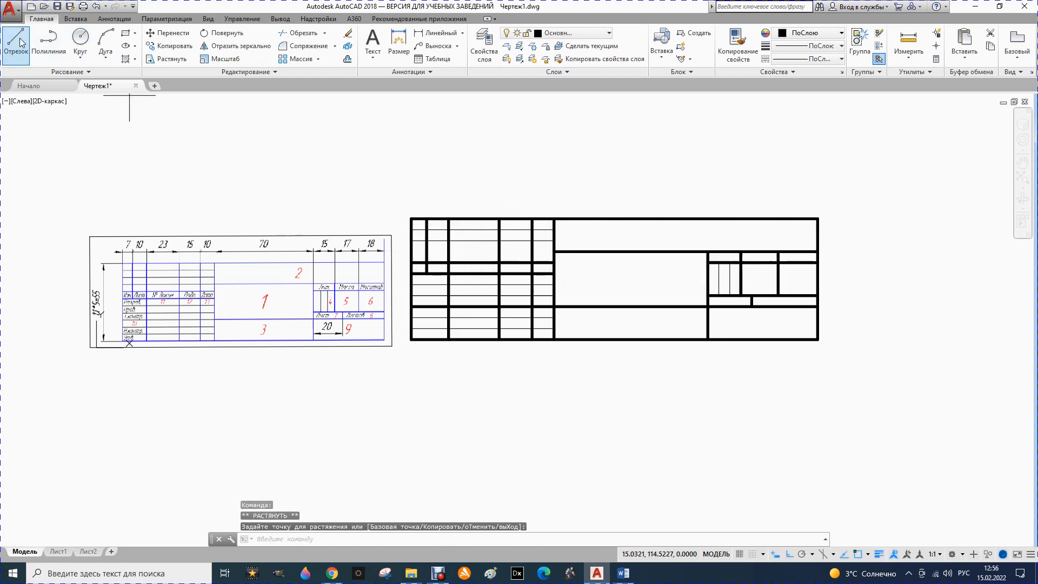
pyautogui.click(553, 252)
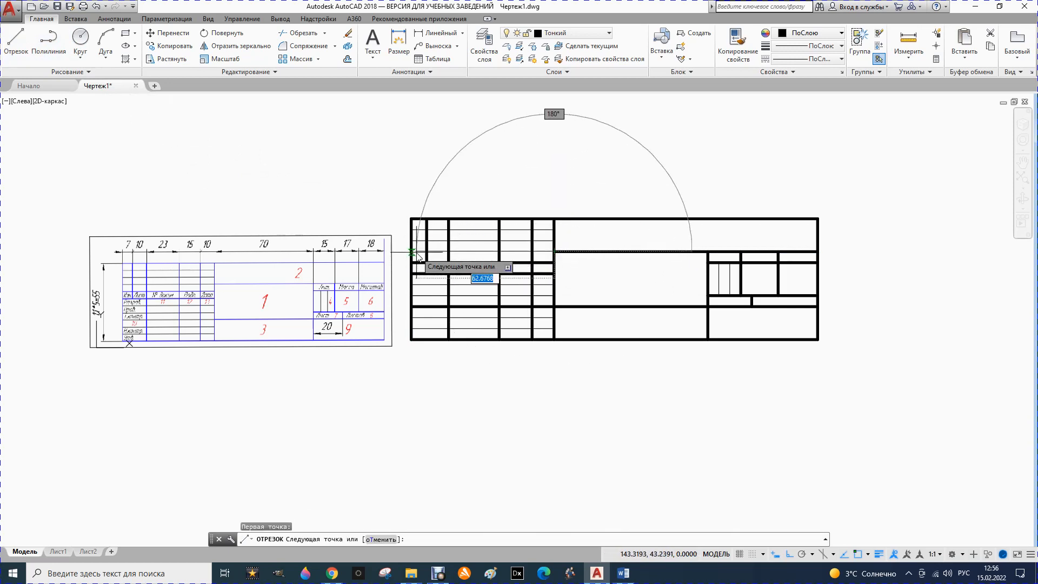
pyautogui.click(16, 42)
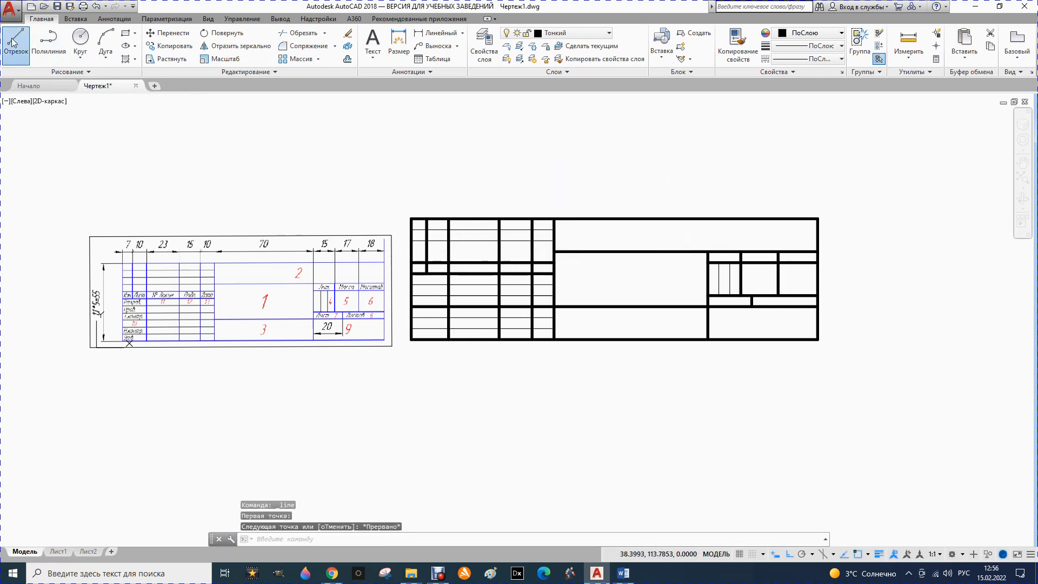
pyautogui.click(554, 252)
pyautogui.click(413, 252)
pyautogui.press('Escape')
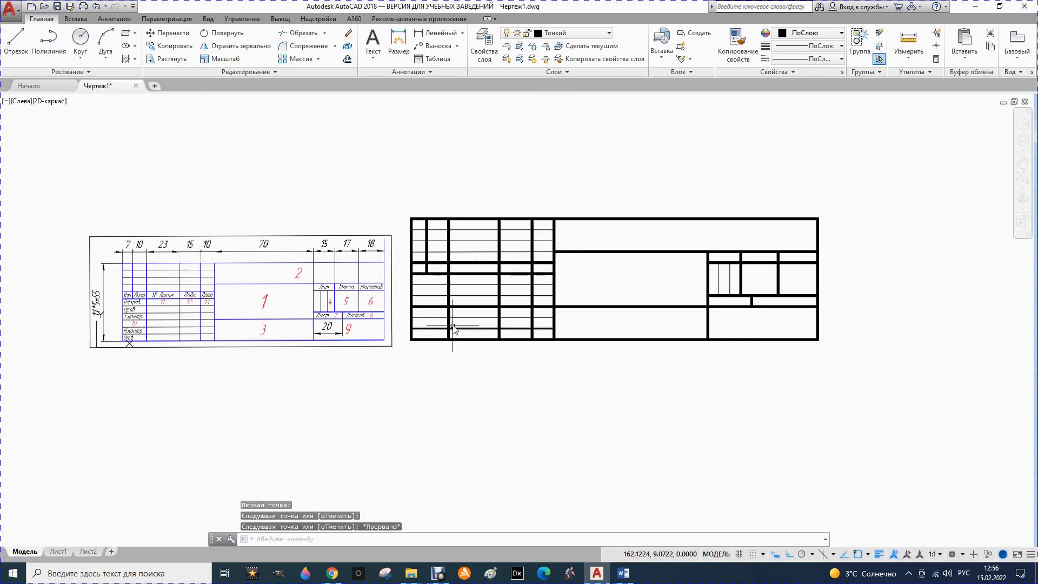
# Shorten the lower long horizontal to start at the left column block's right edge and draw a Тонкий line across that block instead.
pyautogui.click(441, 306)
pyautogui.click(412, 306)
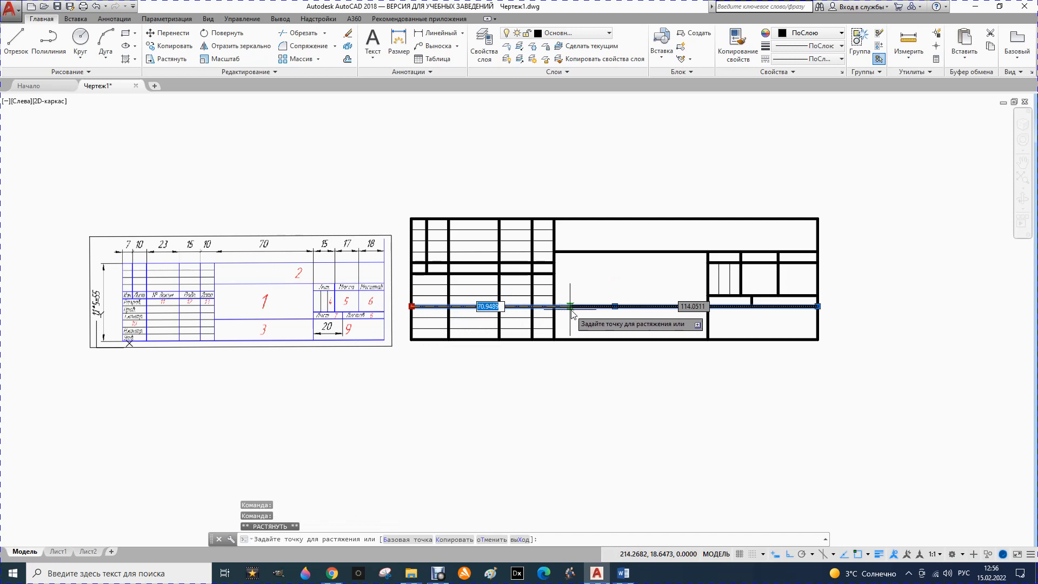
pyautogui.click(554, 306)
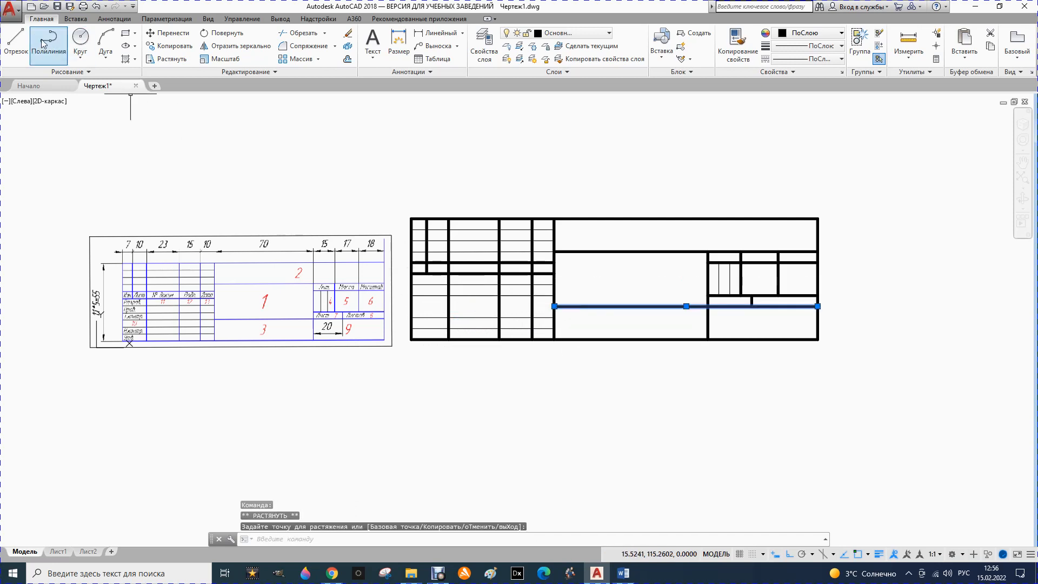
pyautogui.click(16, 43)
pyautogui.click(413, 306)
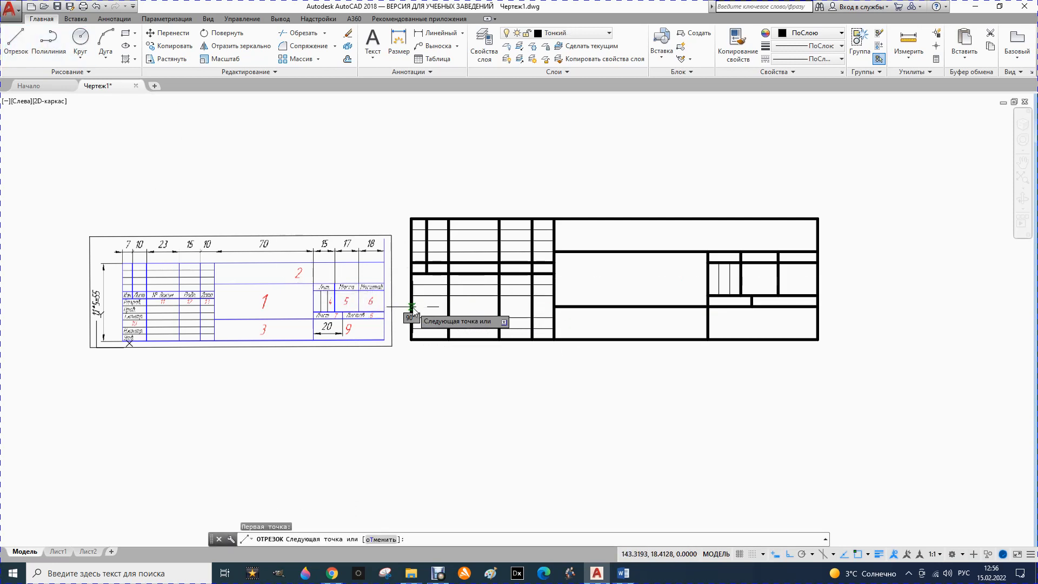
pyautogui.click(554, 306)
pyautogui.press('Escape')
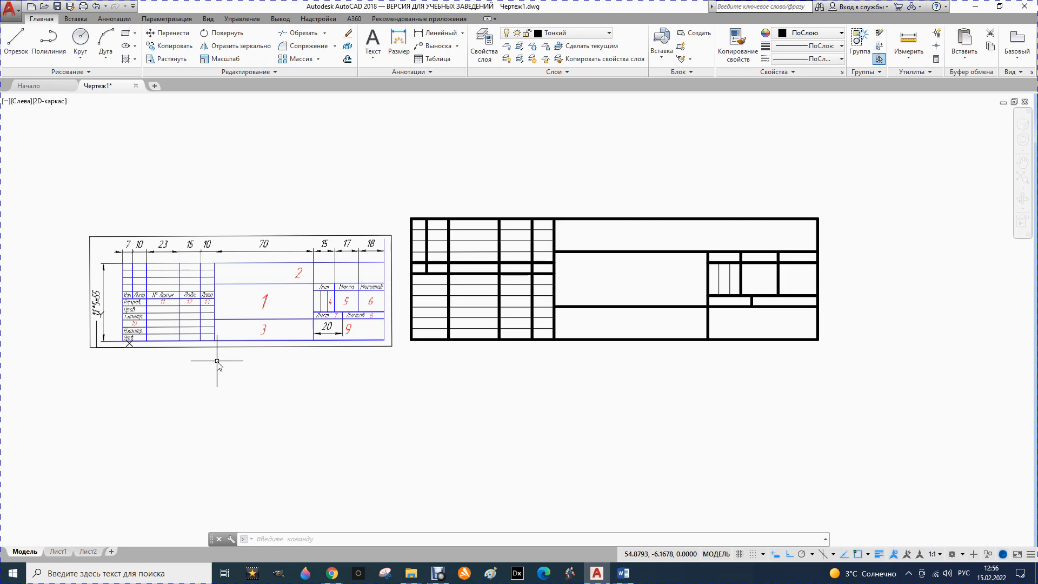
# Examine the reference title block's cell labels and line layout against the drawn table.
pyautogui.scroll(-2, 217, 361)
pyautogui.scroll(2, 255, 339)
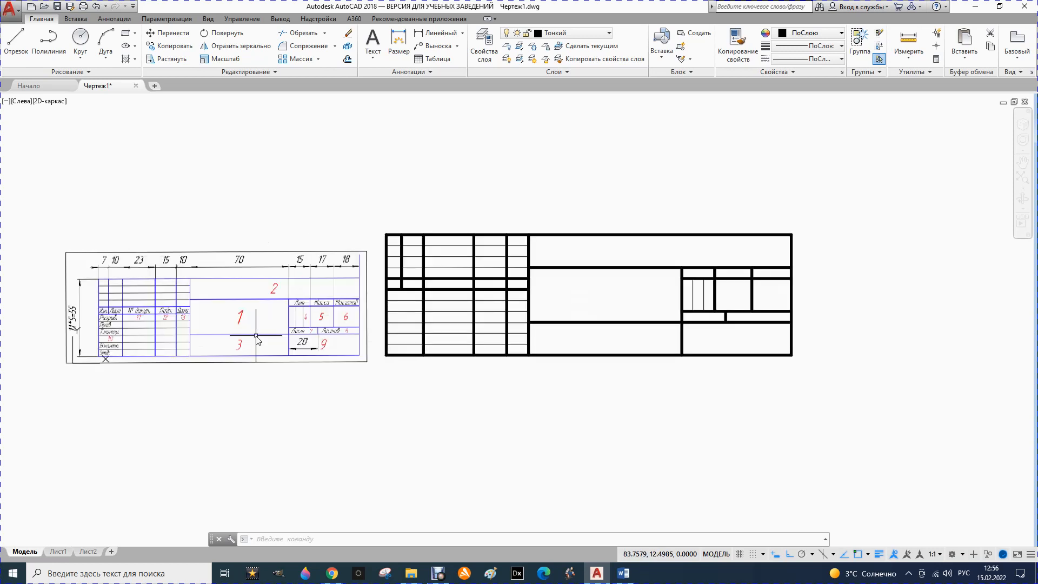
pyautogui.scroll(-2, 256, 336)
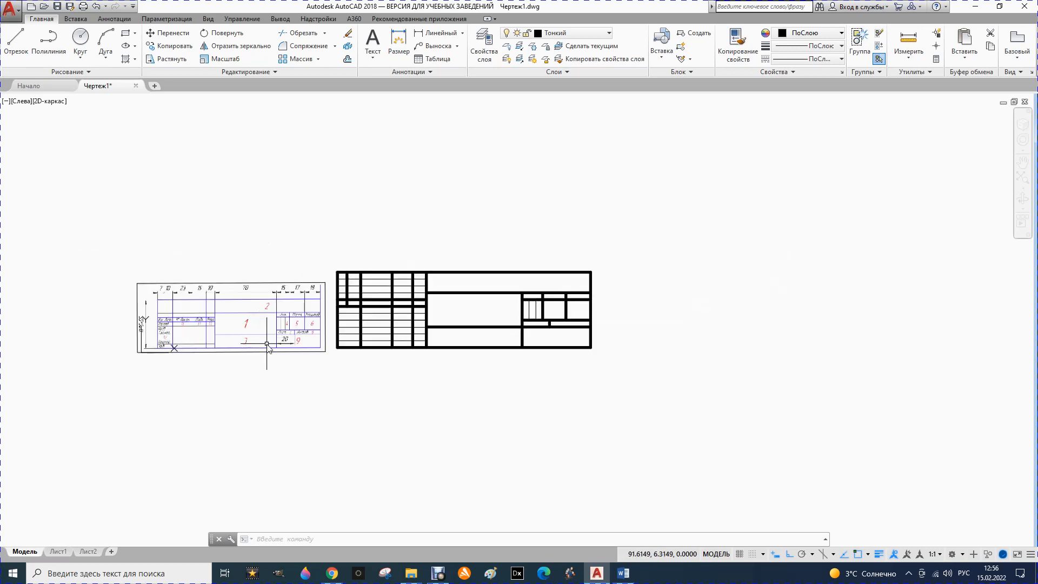
pyautogui.scroll(2, 267, 344)
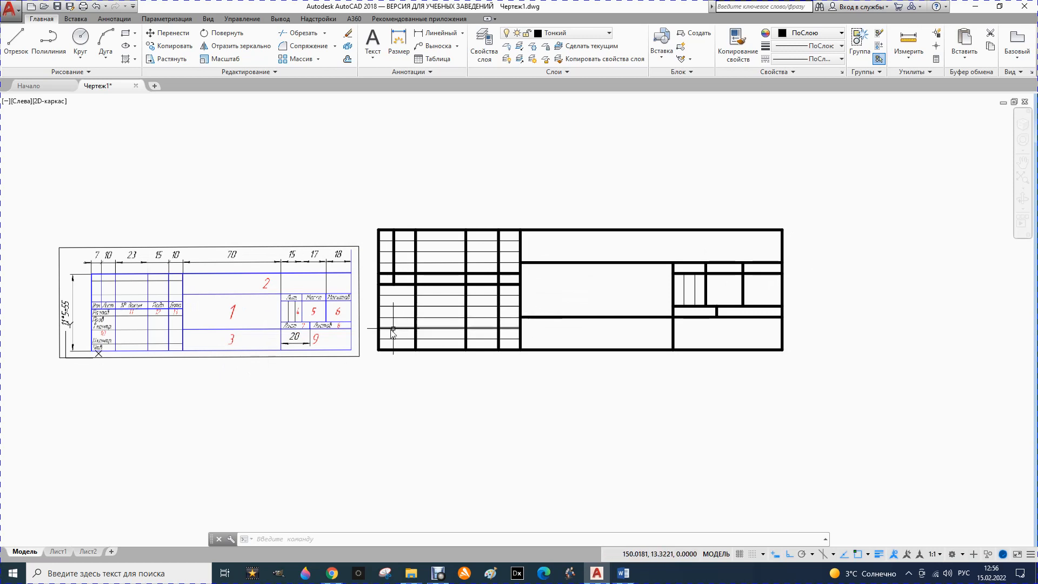
pyautogui.scroll(2, 373, 328)
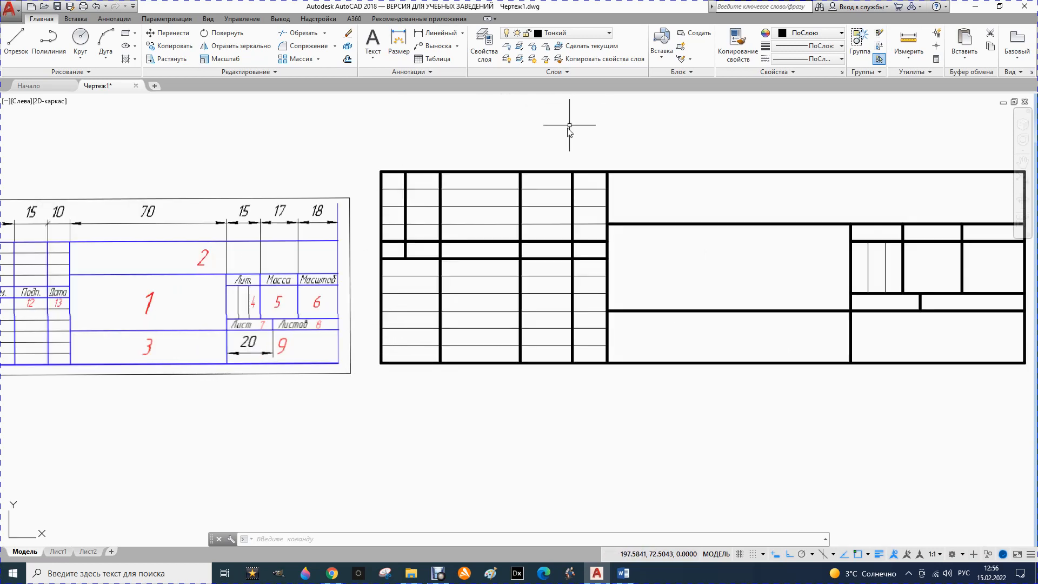
pyautogui.scroll(-2, 520, 184)
pyautogui.scroll(4, 160, 263)
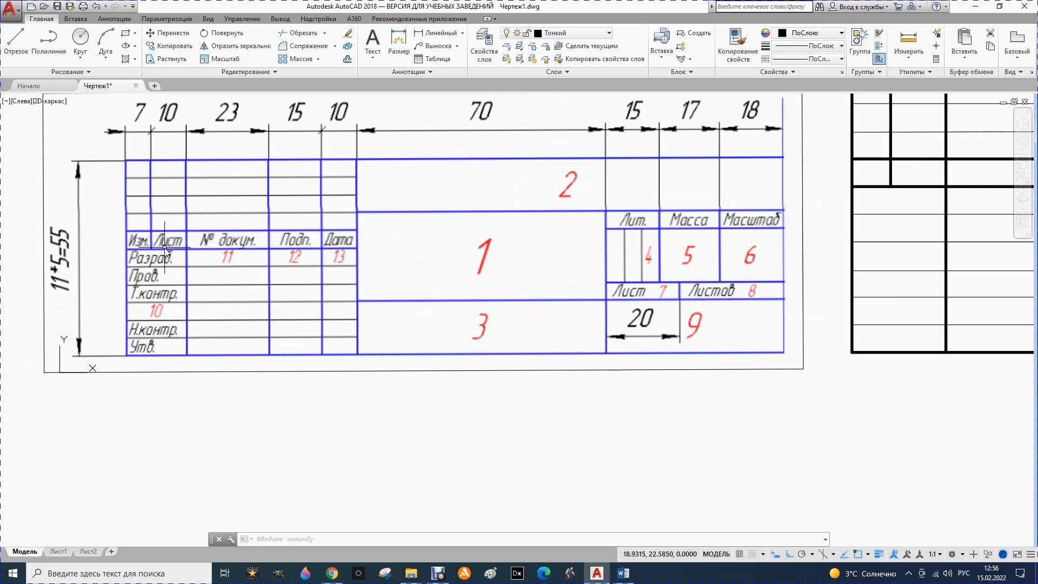
pyautogui.scroll(-2, 164, 250)
pyautogui.scroll(-2, 164, 250)
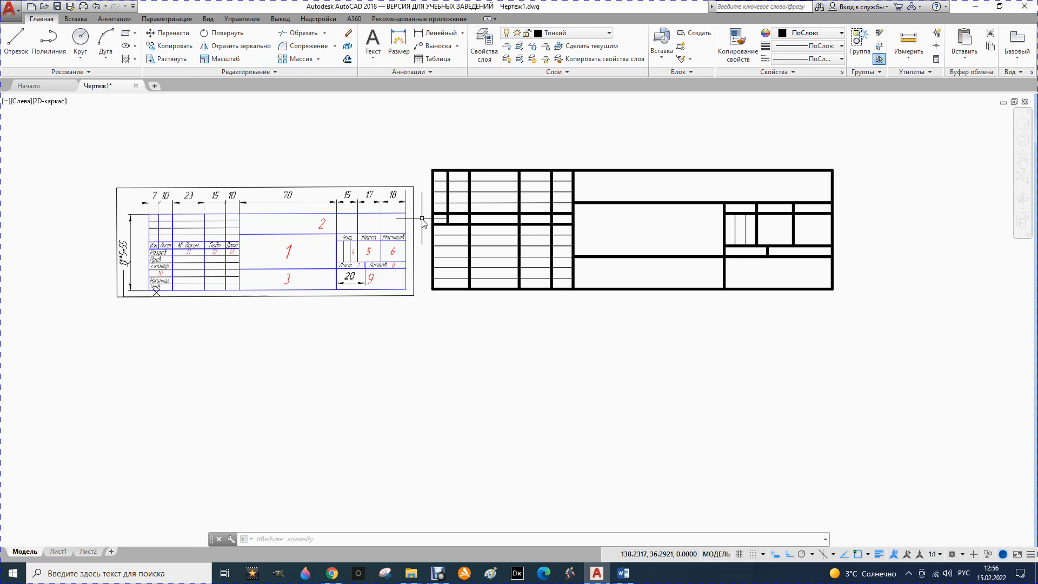
pyautogui.scroll(2, 430, 219)
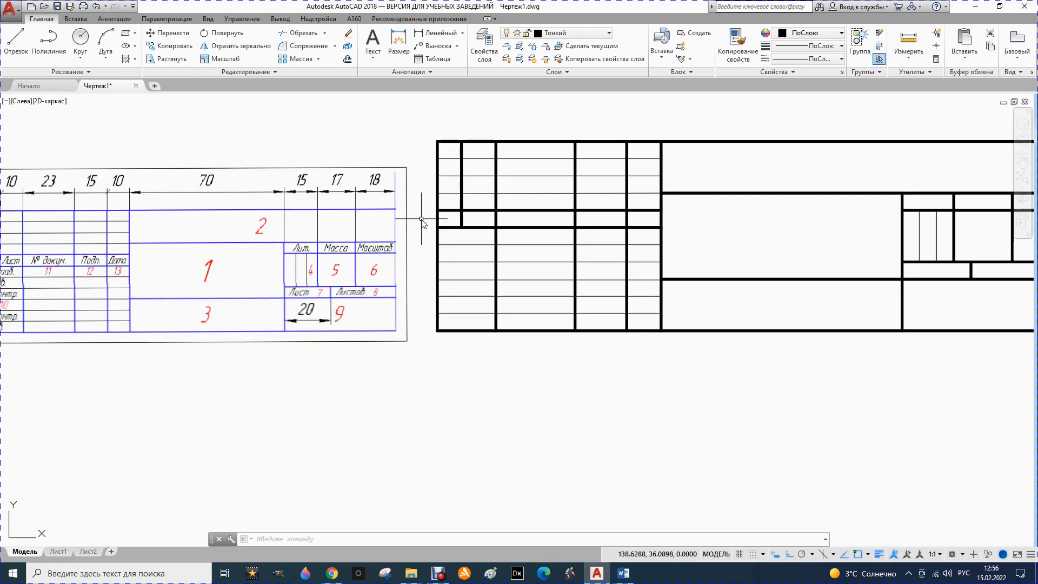
# Add the multiline text Изм in style 2.5, aligned middle center, in the first column's cell between the two short thick row lines.
pyautogui.click(116, 20)
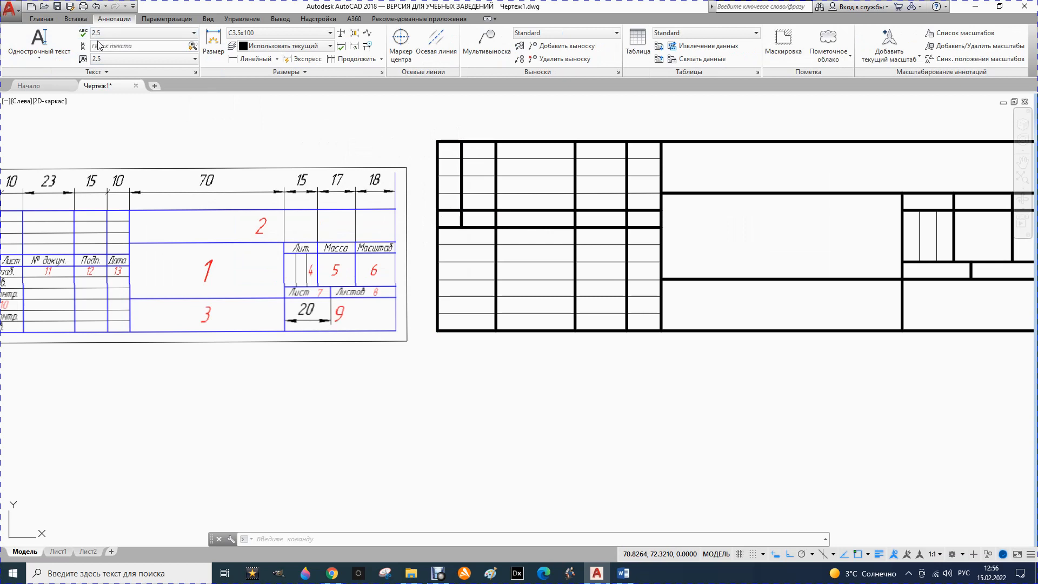
pyautogui.click(194, 33)
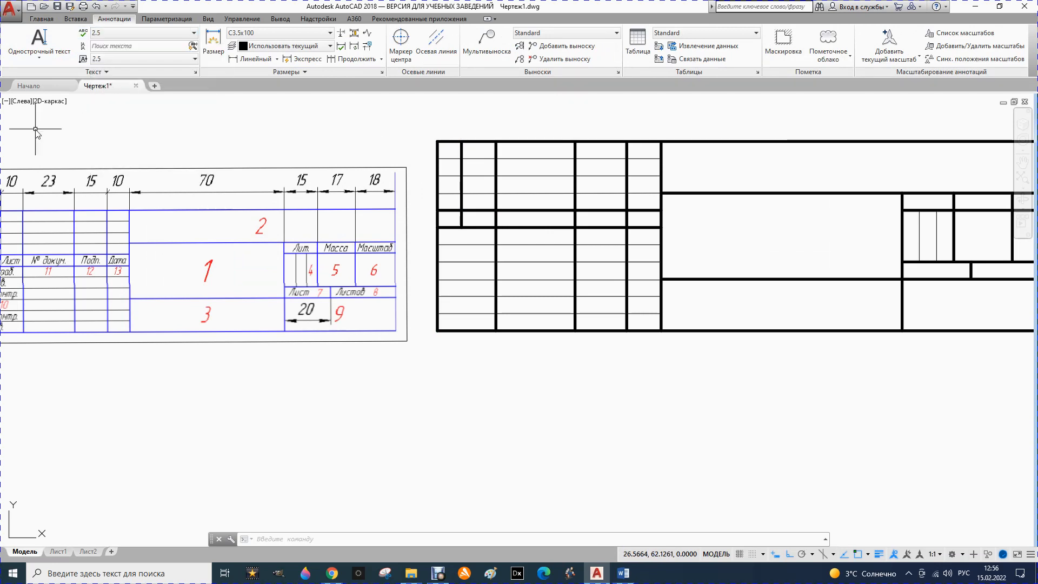
pyautogui.click(44, 59)
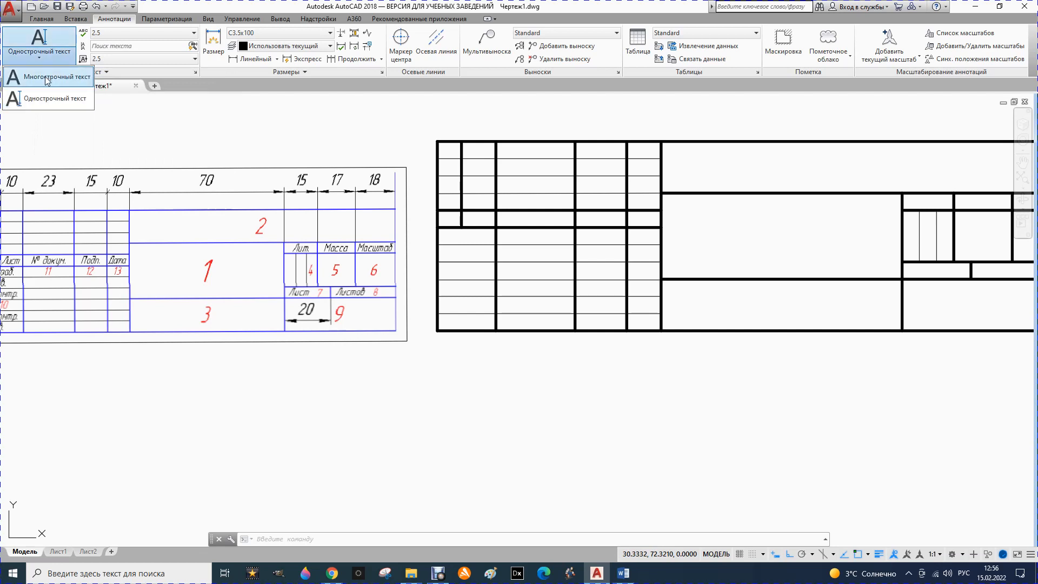
pyautogui.click(47, 79)
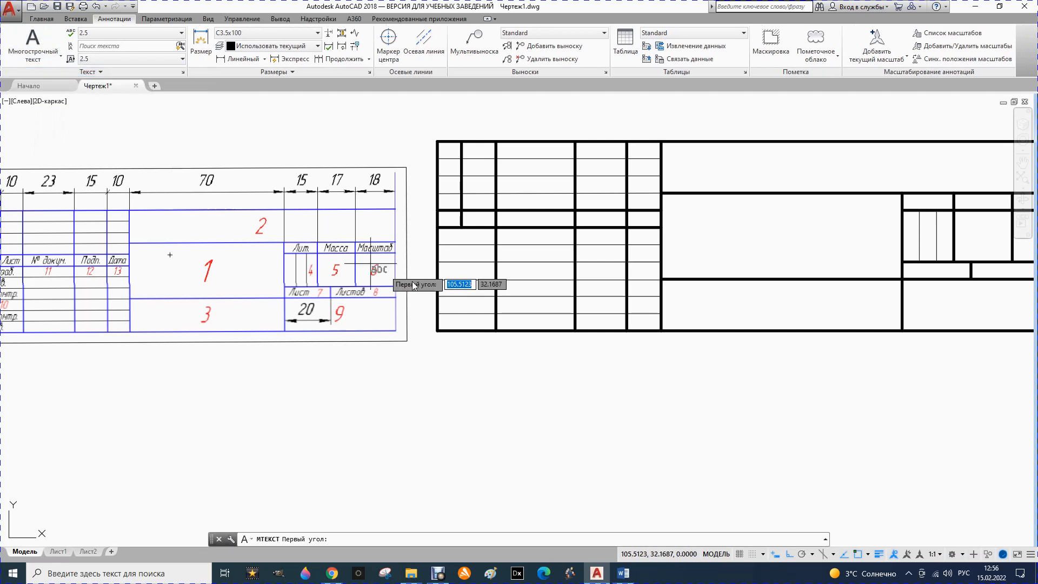
pyautogui.click(442, 209)
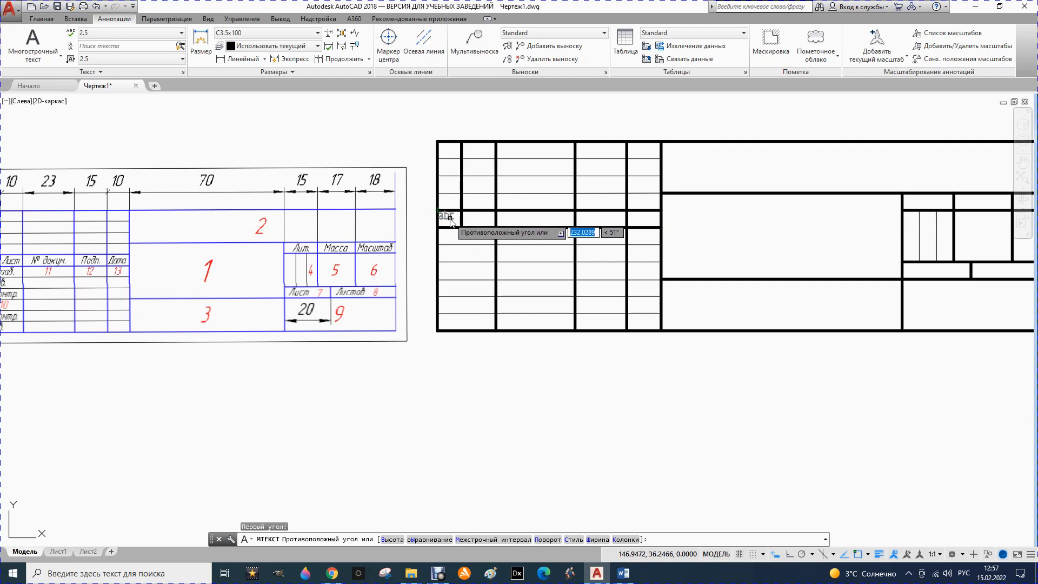
pyautogui.click(463, 231)
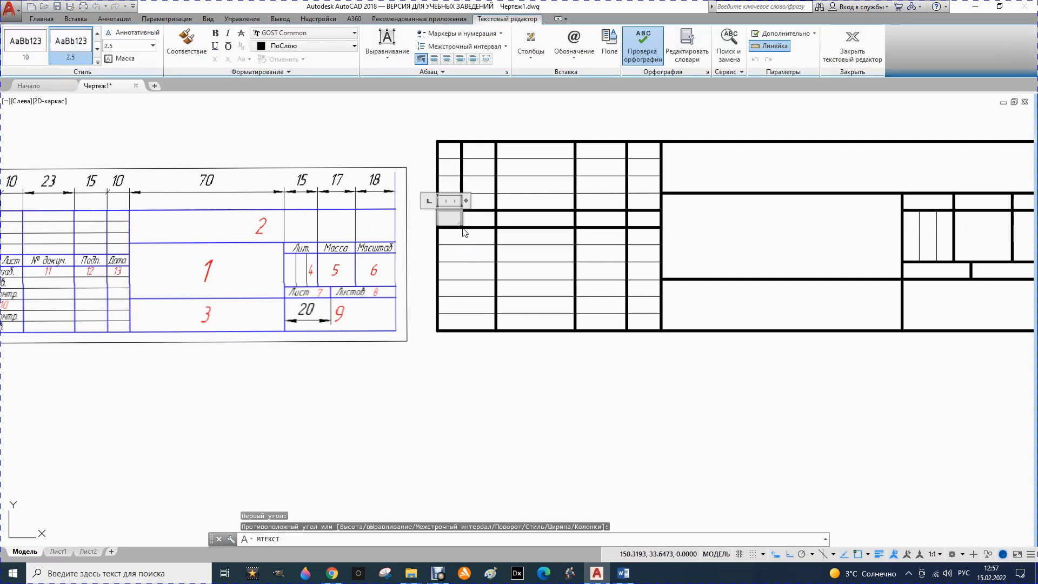
pyautogui.click(392, 58)
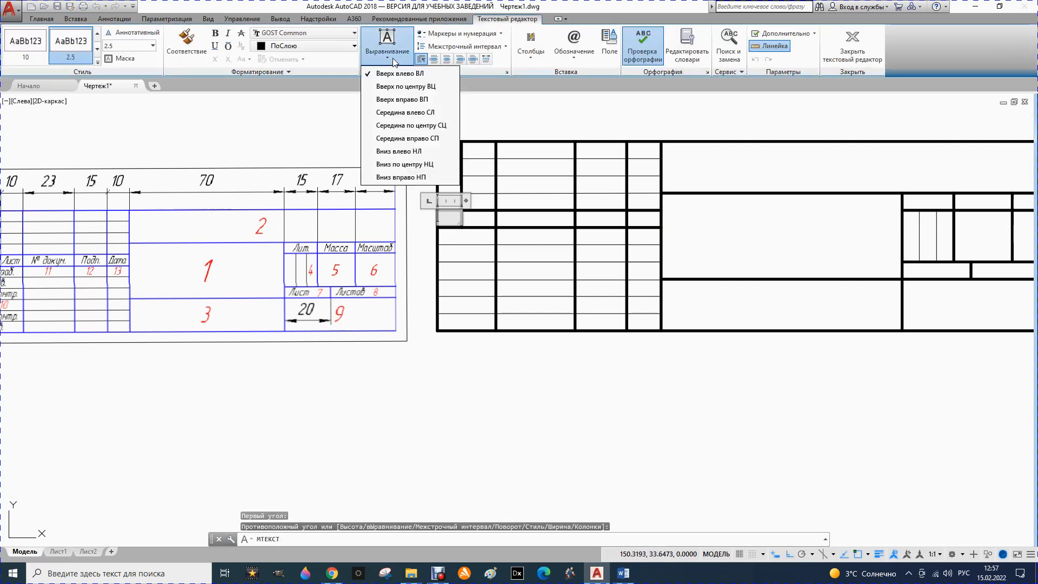
pyautogui.click(401, 126)
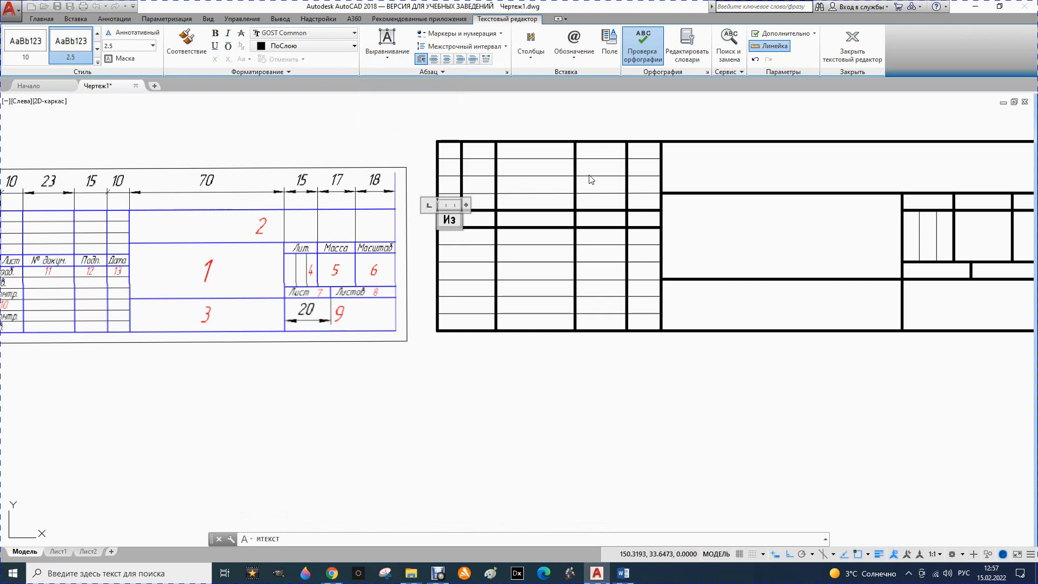
pyautogui.click(541, 375)
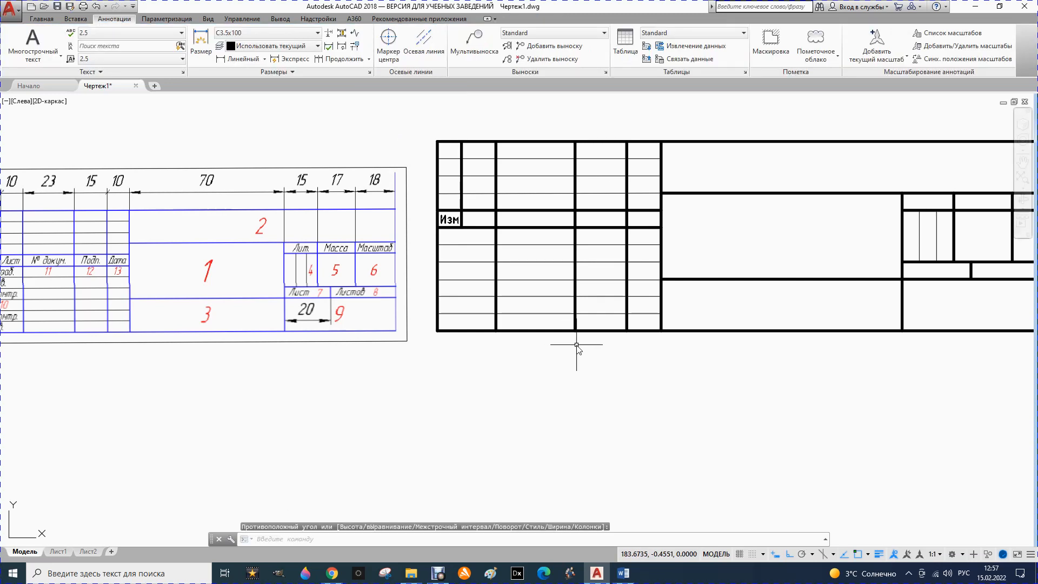
pyautogui.scroll(-2, 577, 346)
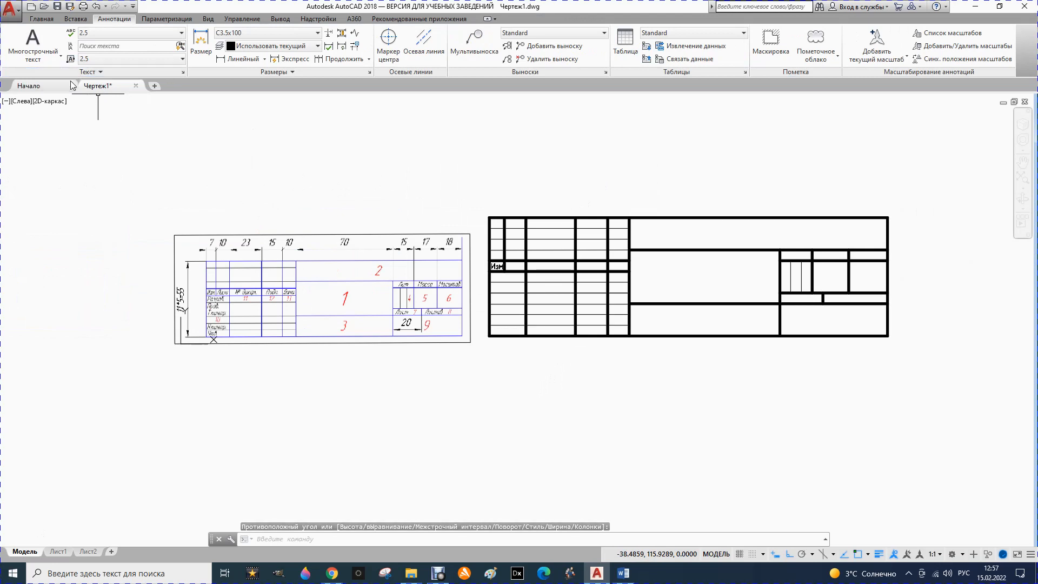
pyautogui.click(40, 19)
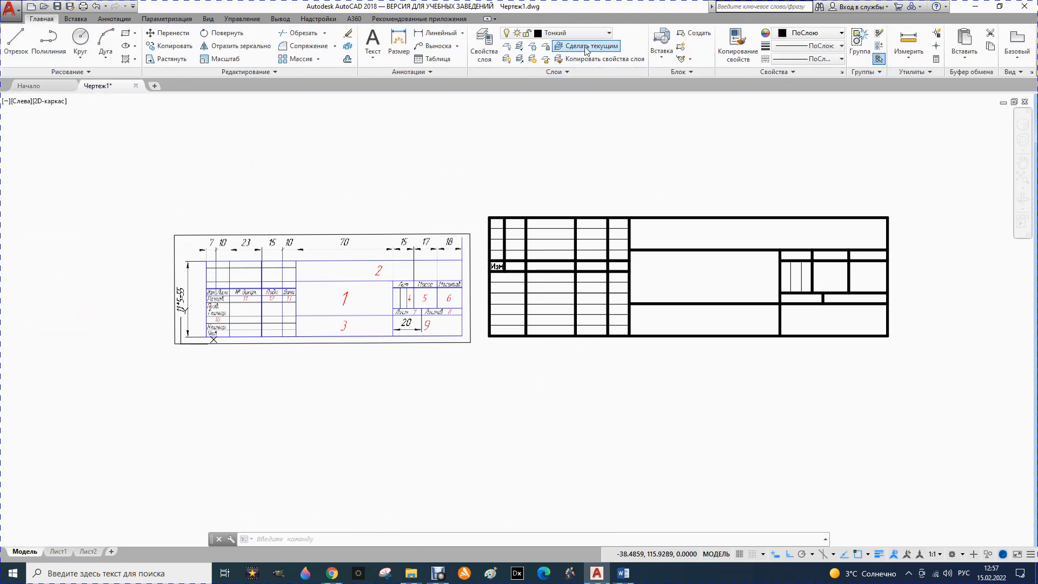
pyautogui.click(114, 19)
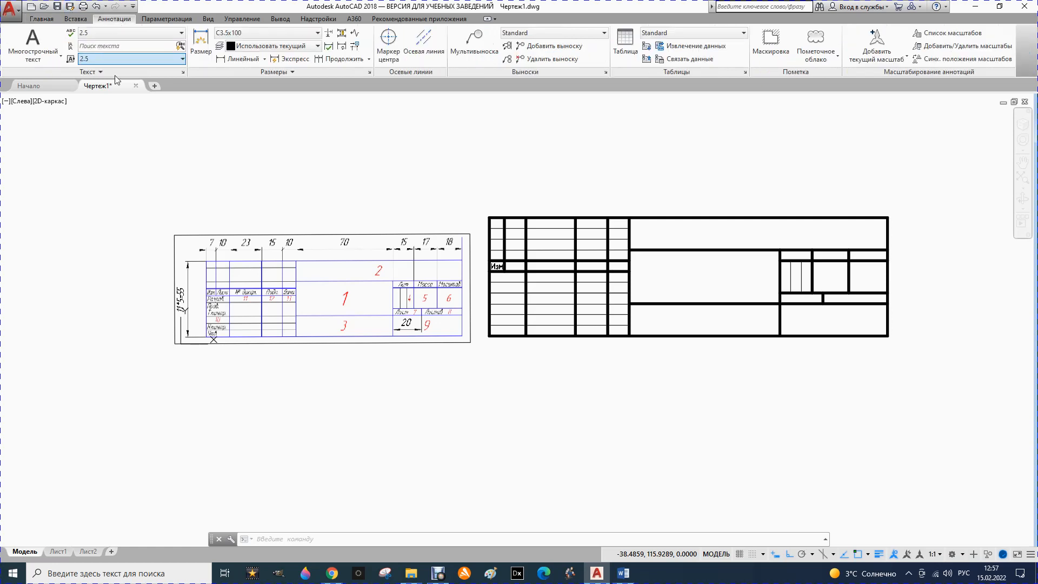
# Add the multiline text Разраб., aligned middle left in style 2.5, in the first-column cell directly below Изм, spanning to the second thick vertical.
pyautogui.scroll(2, 558, 390)
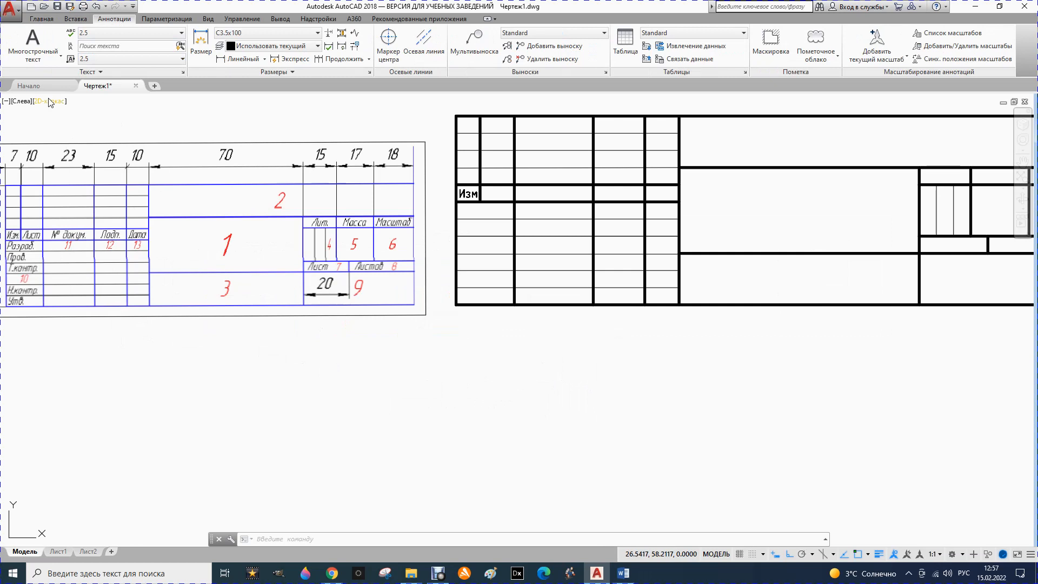
pyautogui.click(56, 61)
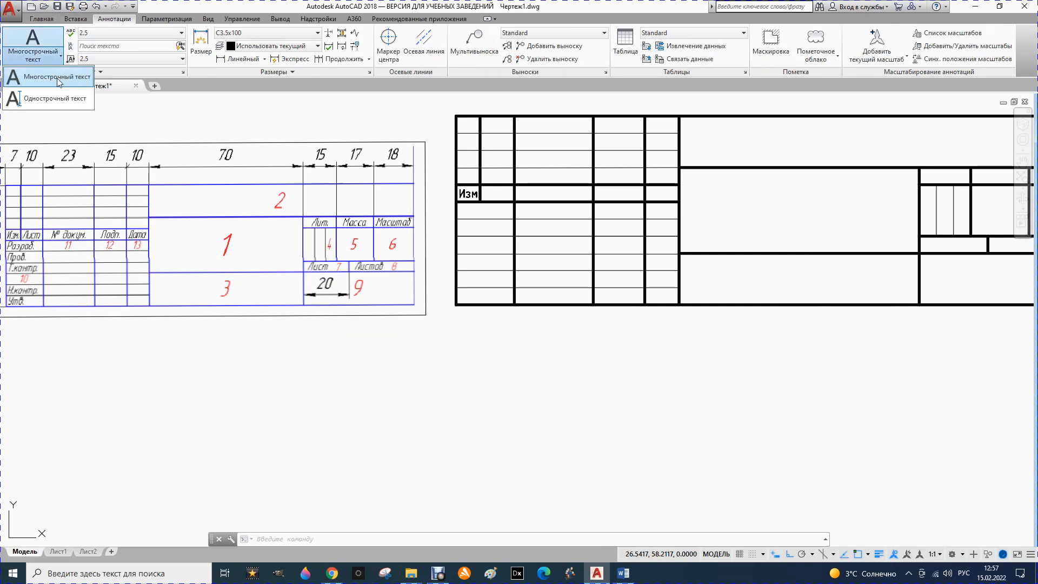
pyautogui.click(30, 84)
pyautogui.click(456, 203)
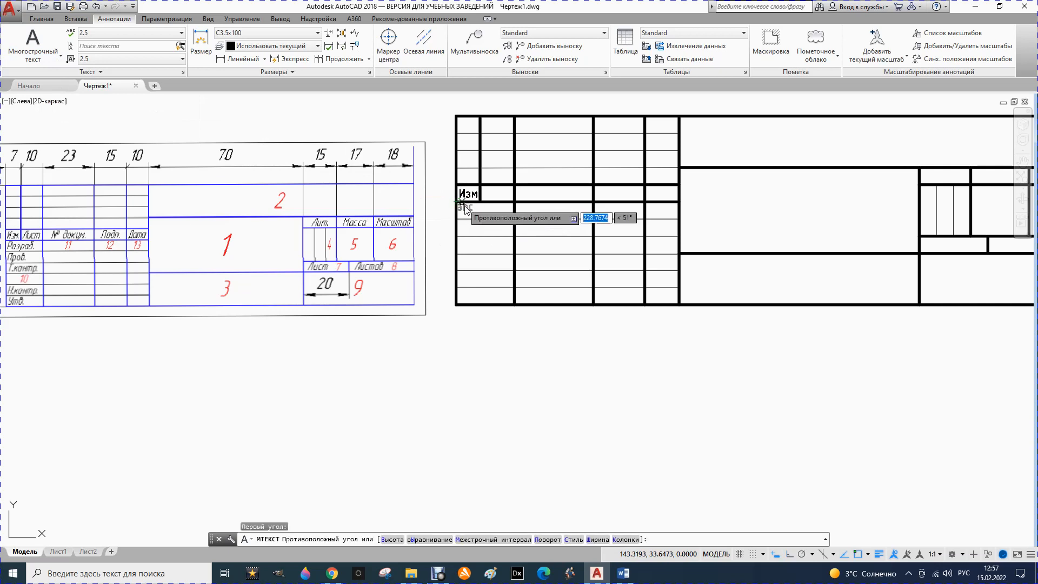
pyautogui.click(515, 219)
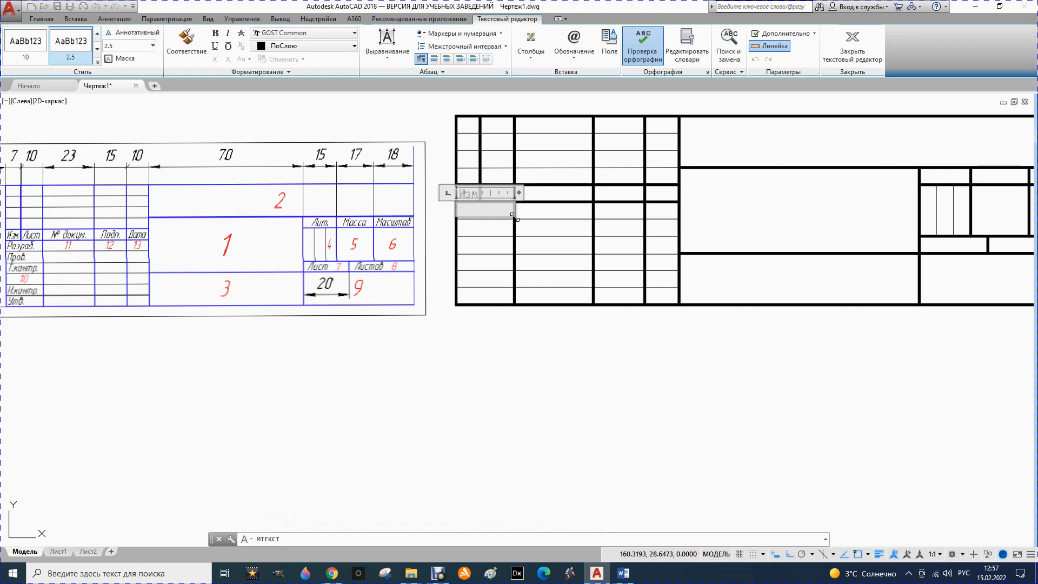
pyautogui.click(394, 57)
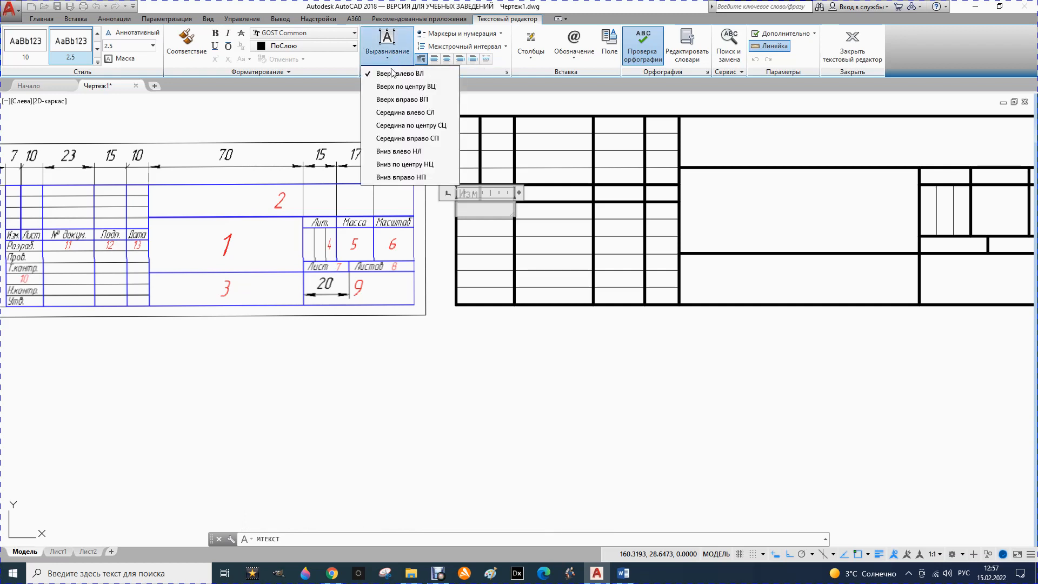
pyautogui.click(396, 114)
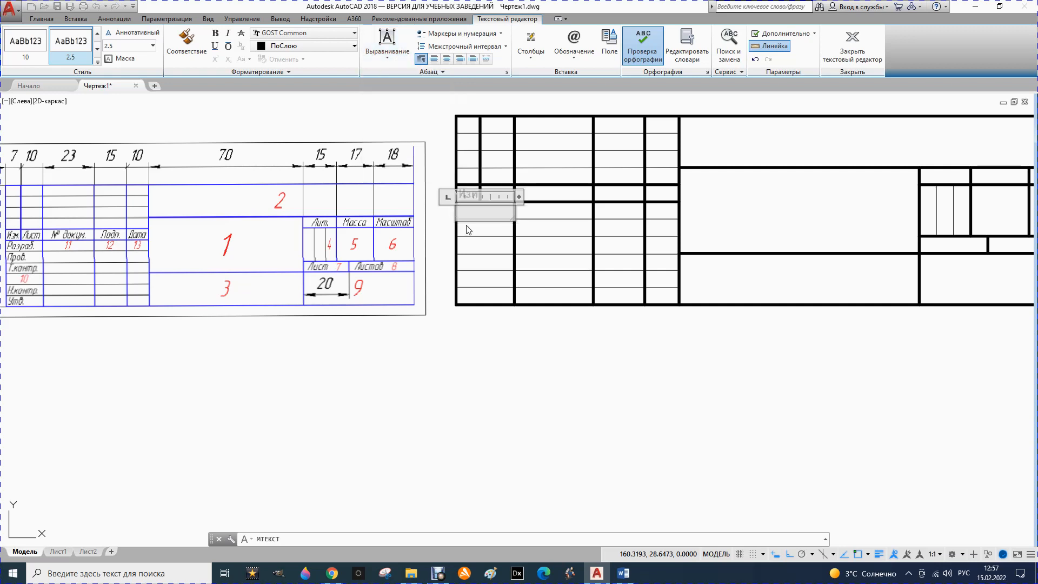
pyautogui.write('Разр')
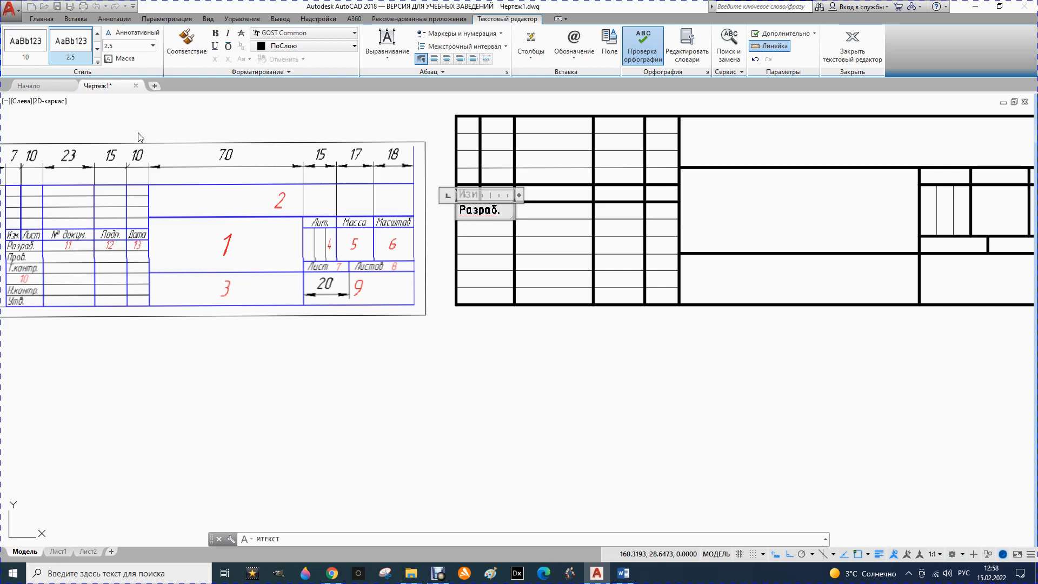
pyautogui.write('аб.')
pyautogui.click(461, 353)
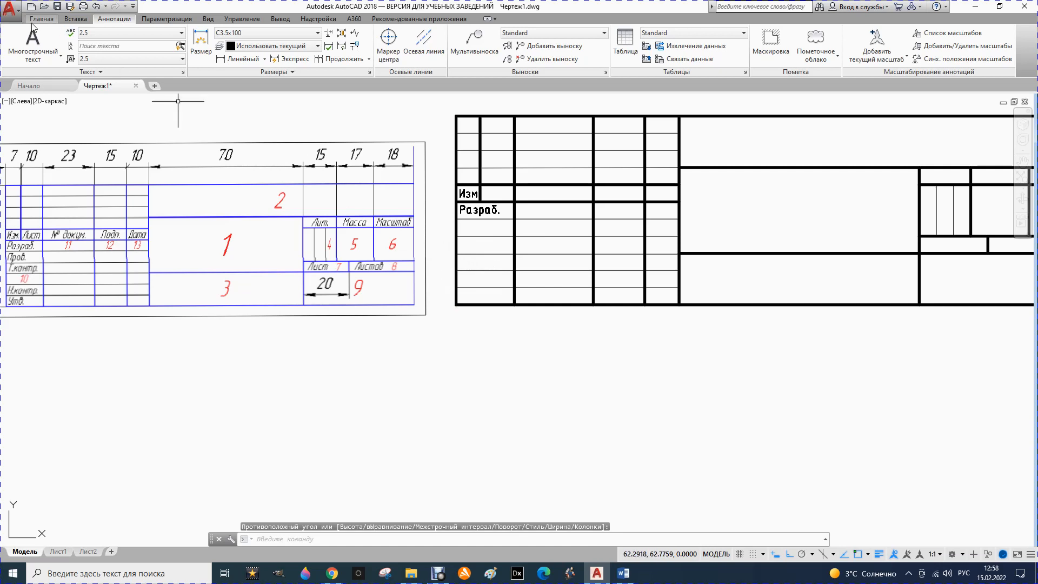
# Add the multiline text Пров., aligned middle left, in the cell directly below Разраб.
pyautogui.click(60, 56)
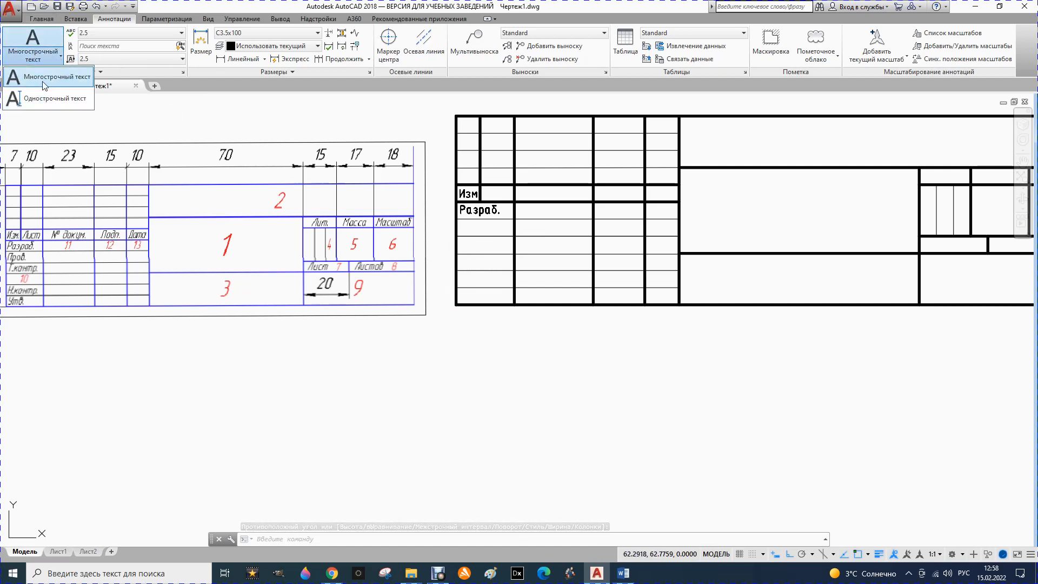
pyautogui.click(469, 228)
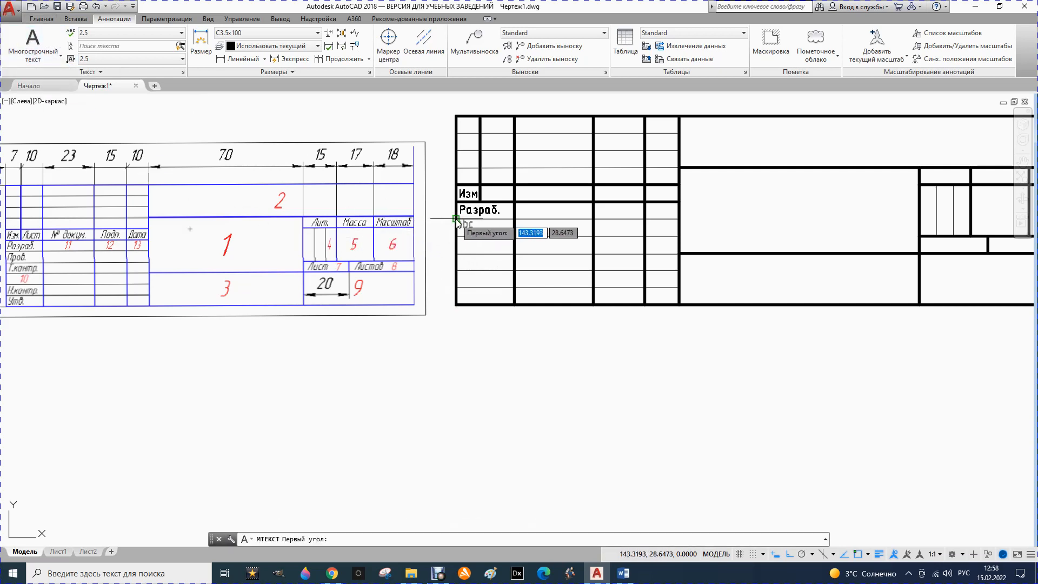
pyautogui.click(514, 241)
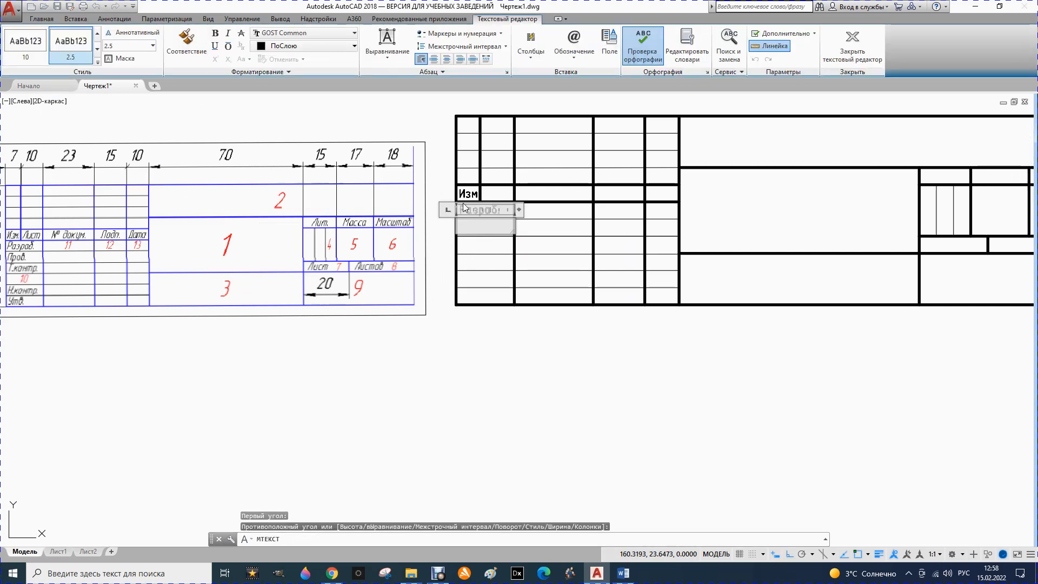
pyautogui.click(391, 57)
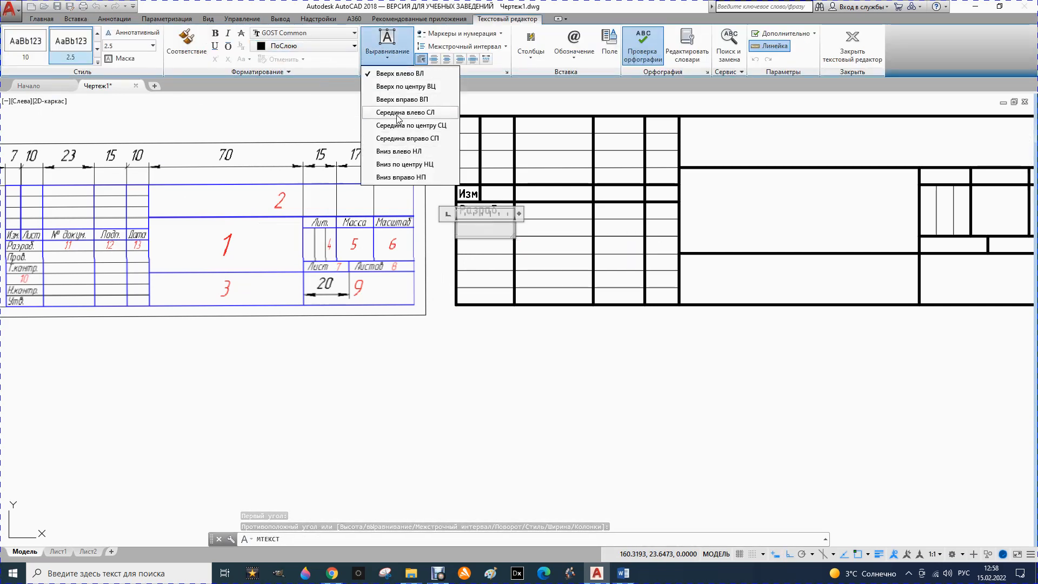
pyautogui.click(402, 128)
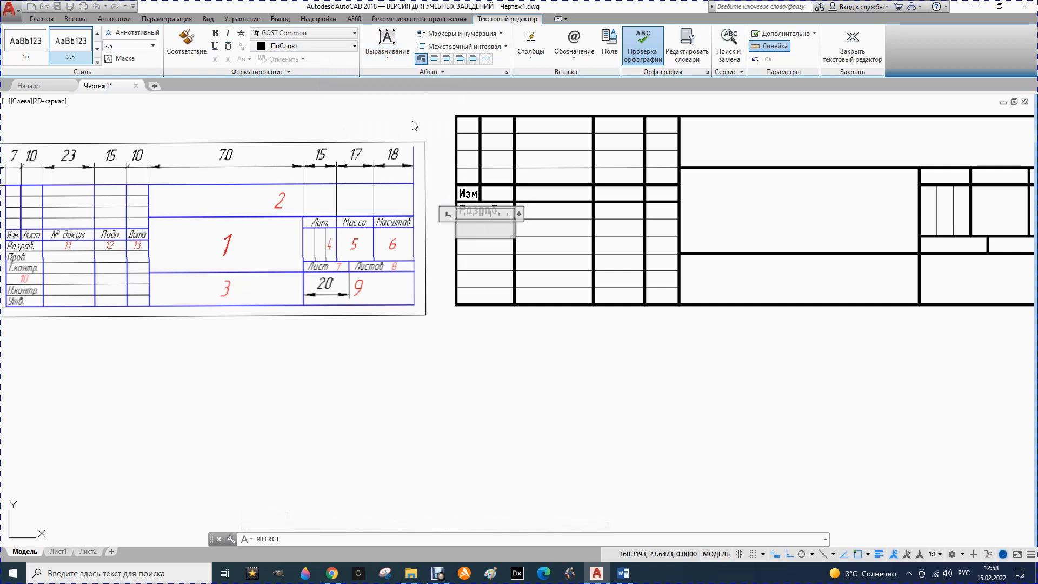
pyautogui.write('Про')
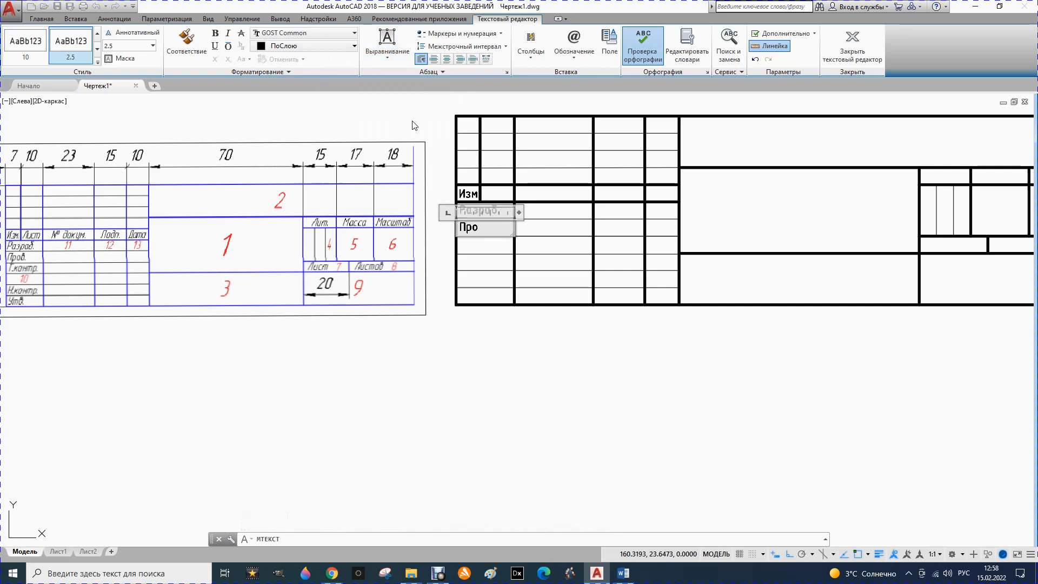
pyautogui.click(463, 341)
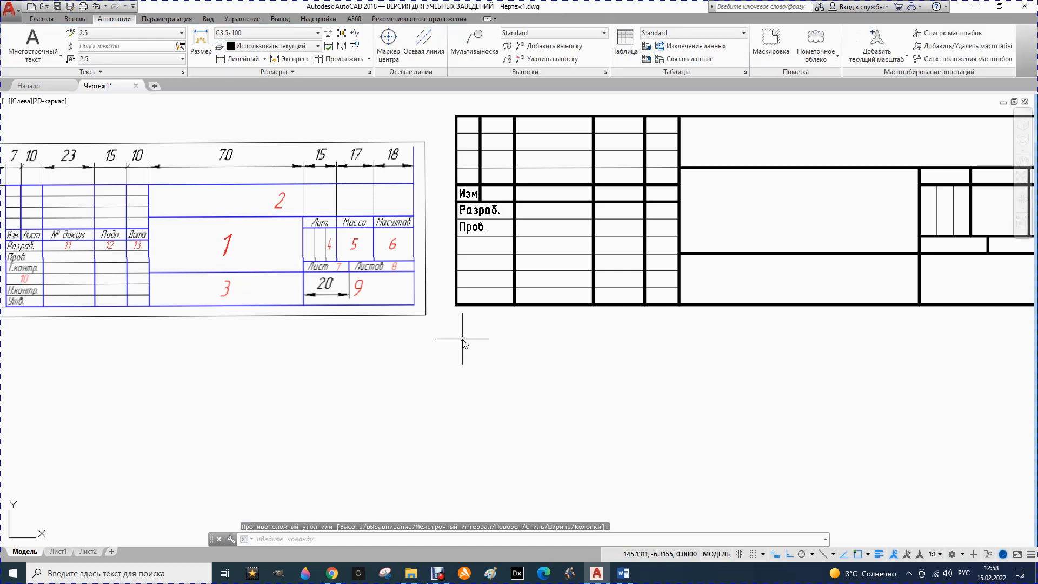
# Add the multiline text Т.контр., aligned middle left, in the cell directly below Пров.
pyautogui.click(60, 58)
pyautogui.click(46, 87)
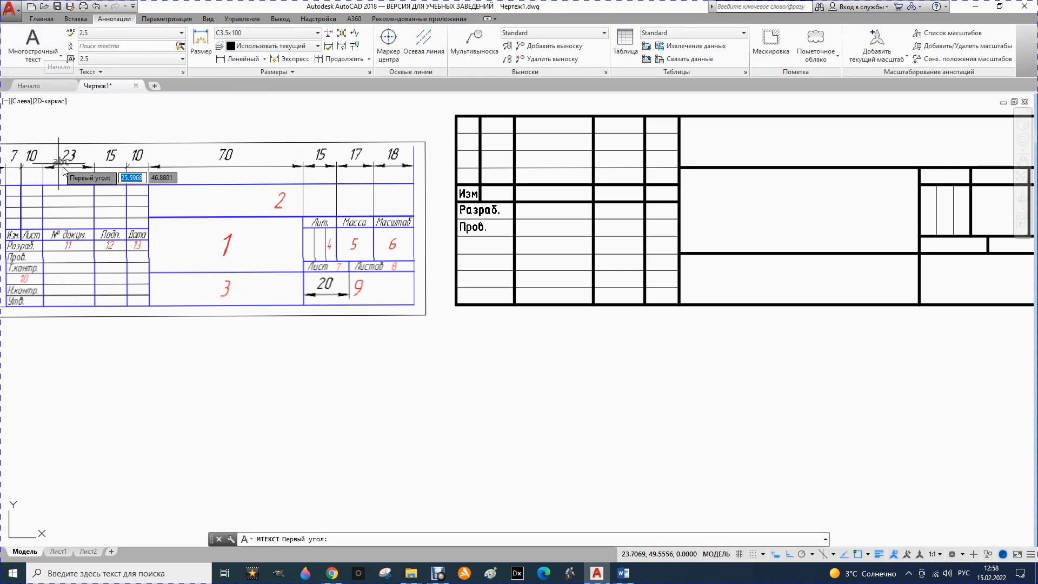
pyautogui.click(457, 237)
pyautogui.click(518, 259)
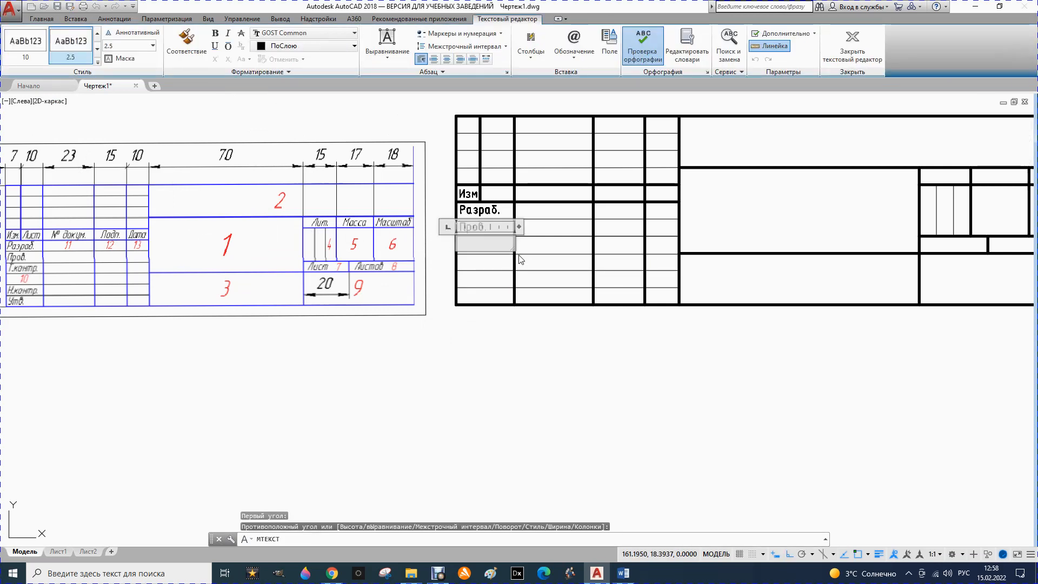
pyautogui.click(387, 49)
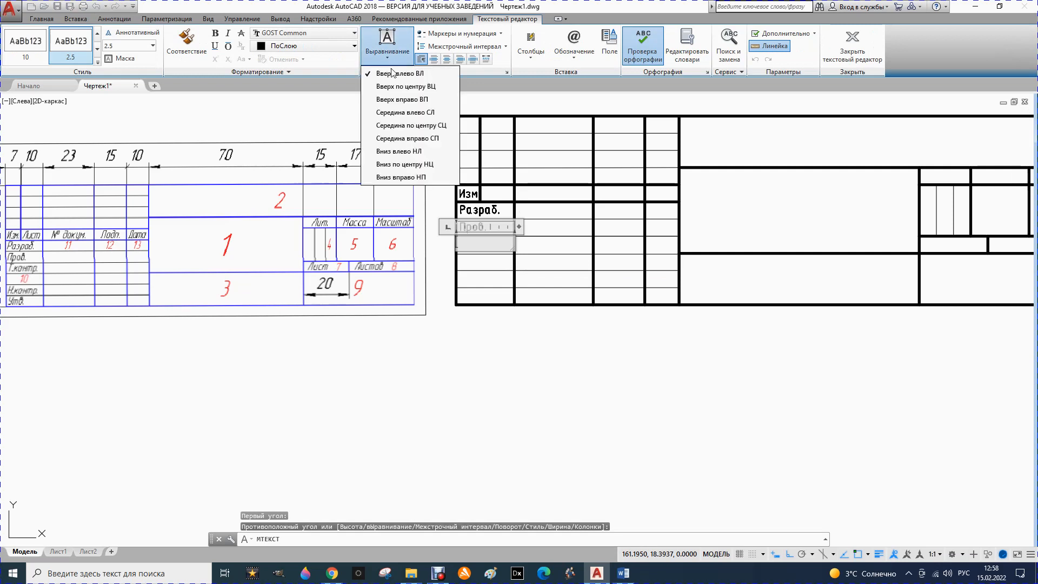
pyautogui.click(401, 113)
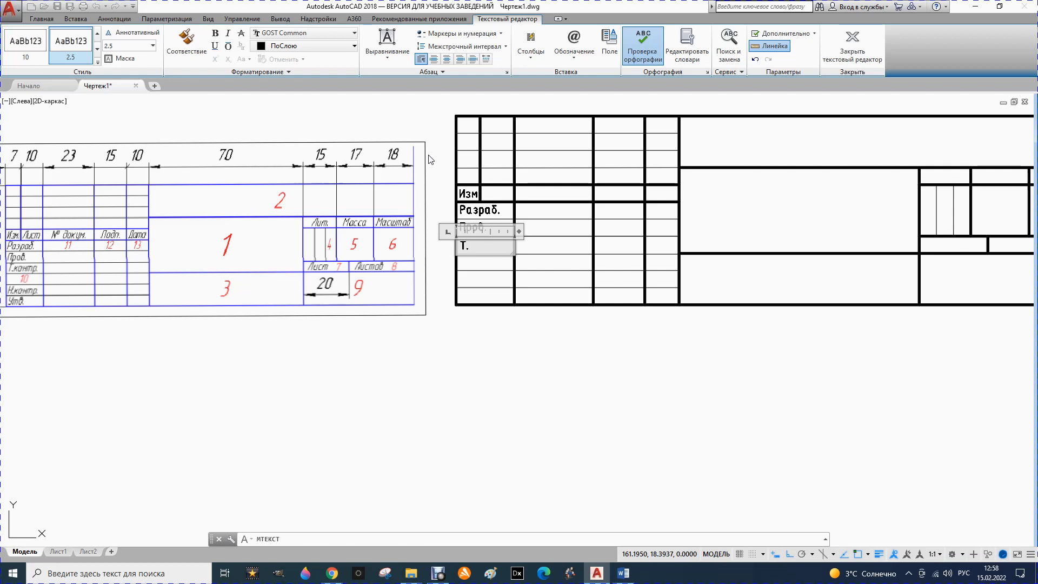
pyautogui.write('р.')
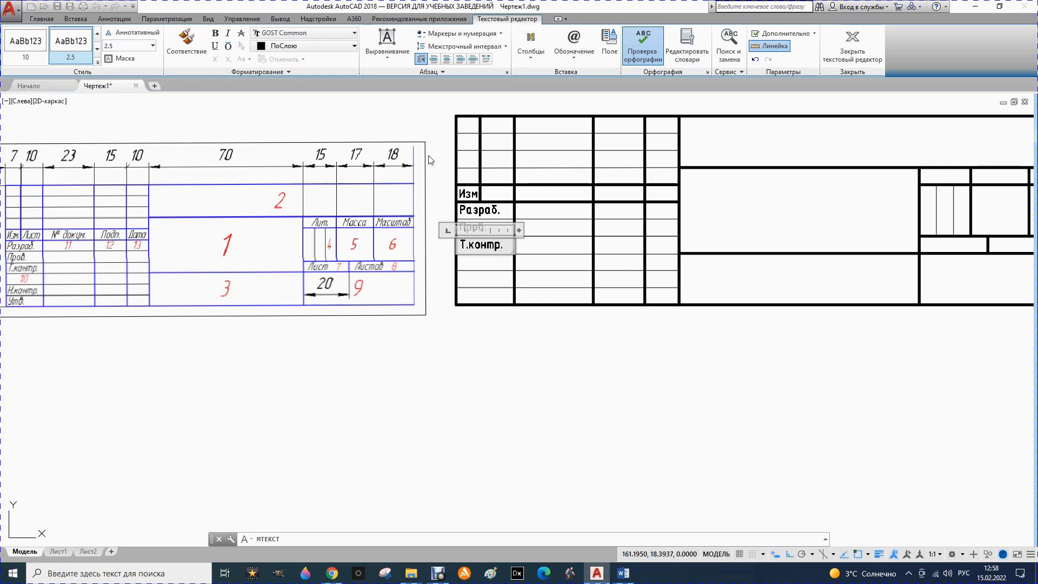
pyautogui.click(442, 313)
pyautogui.press('Return')
pyautogui.click(50, 312)
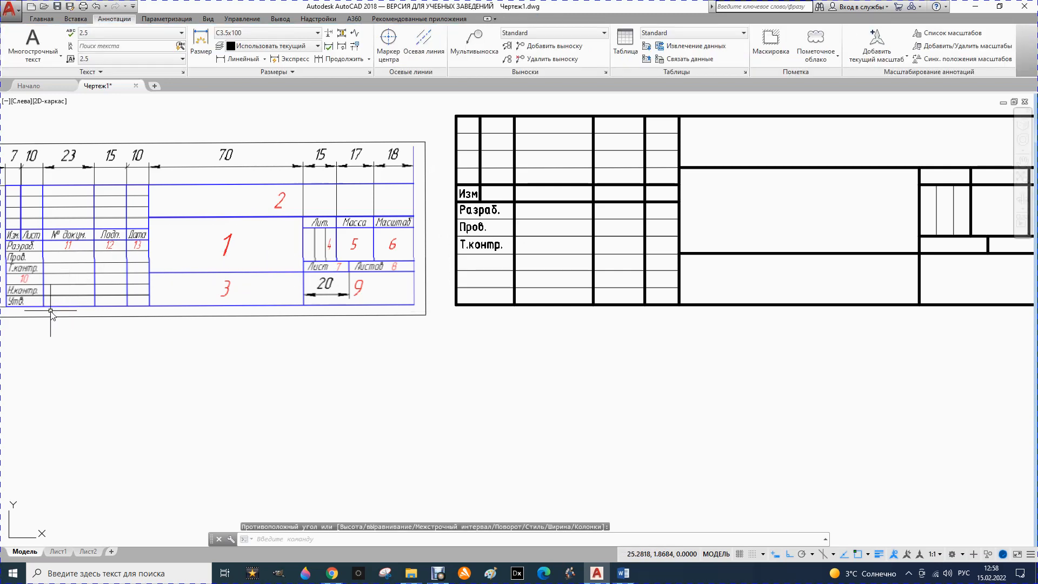
# Add the multiline text Н.контр., aligned middle left, in the second-lowest cell of the label column, leaving the cell under Т.контр. empty.
pyautogui.click(55, 62)
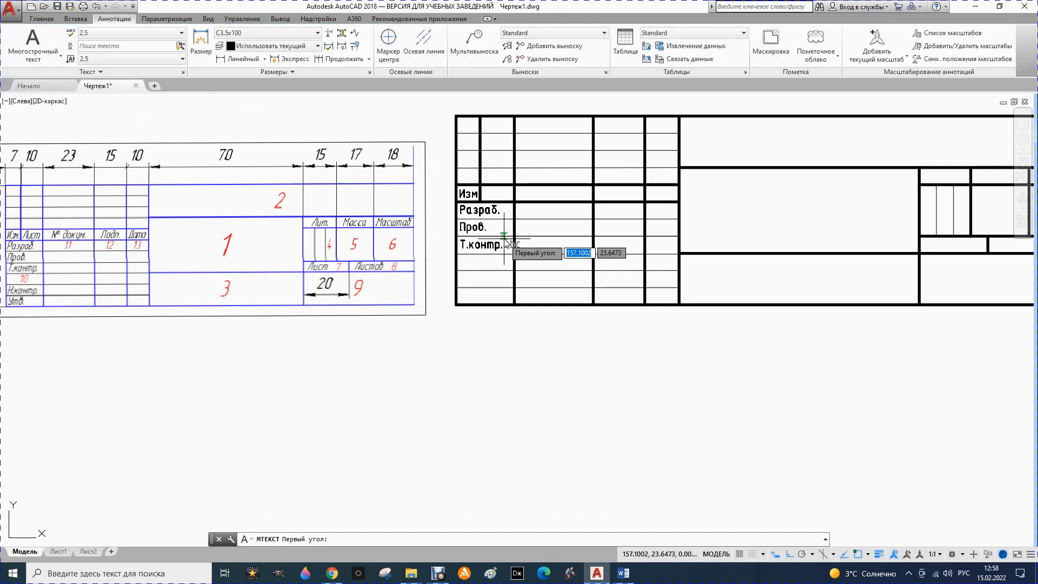
pyautogui.click(457, 270)
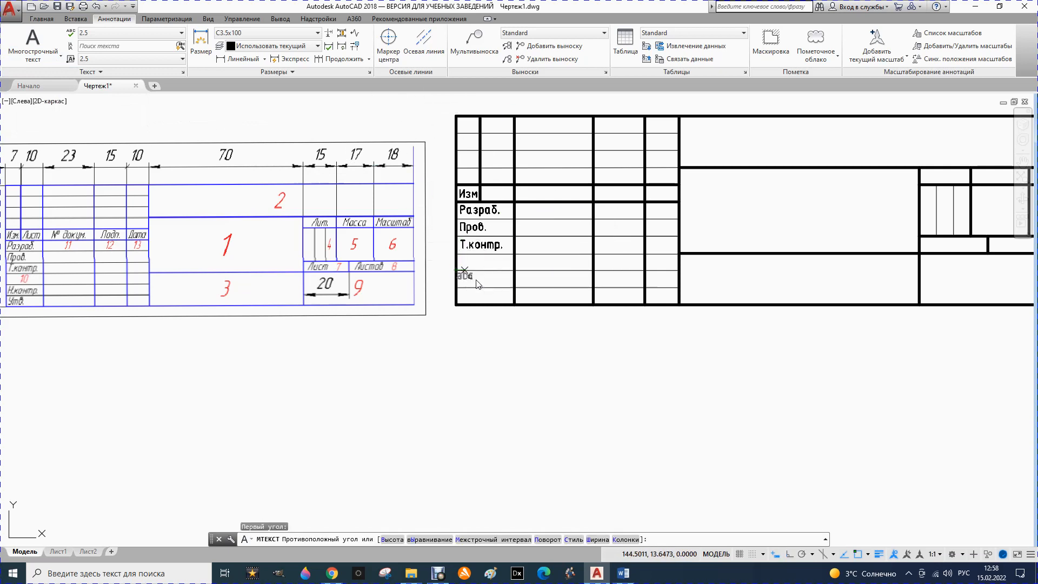
pyautogui.click(514, 287)
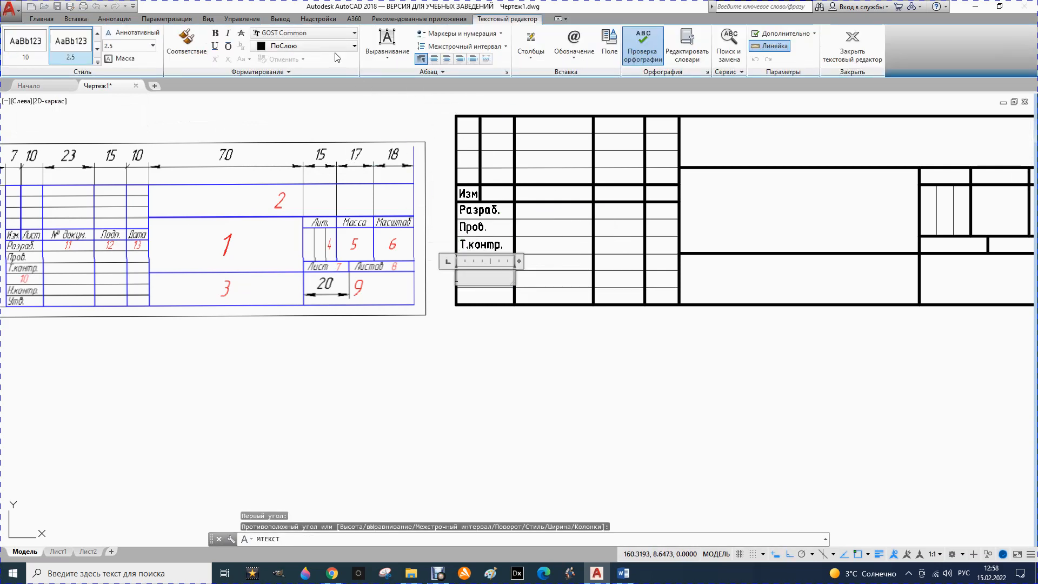
pyautogui.click(397, 57)
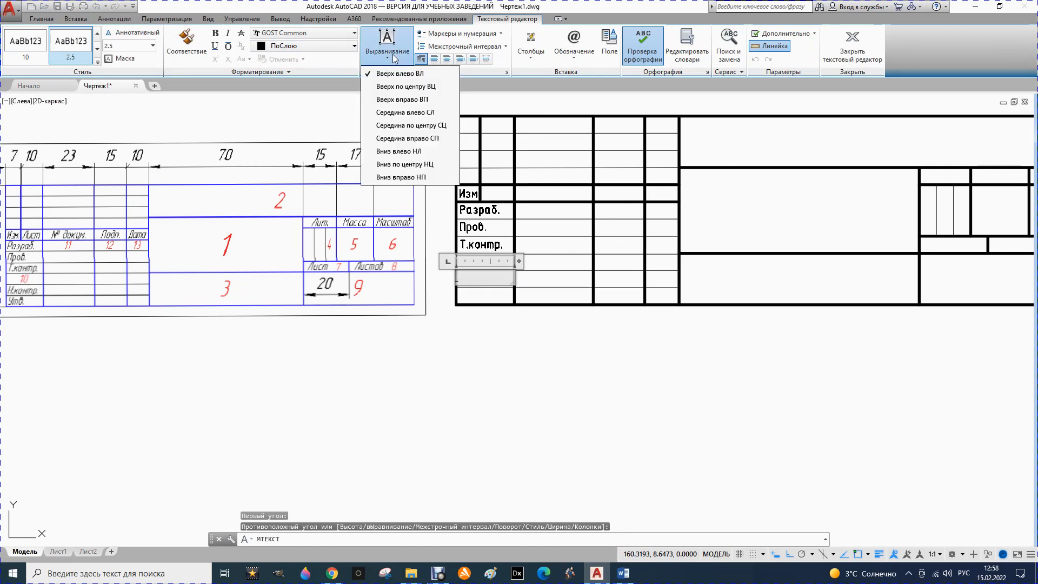
pyautogui.click(393, 113)
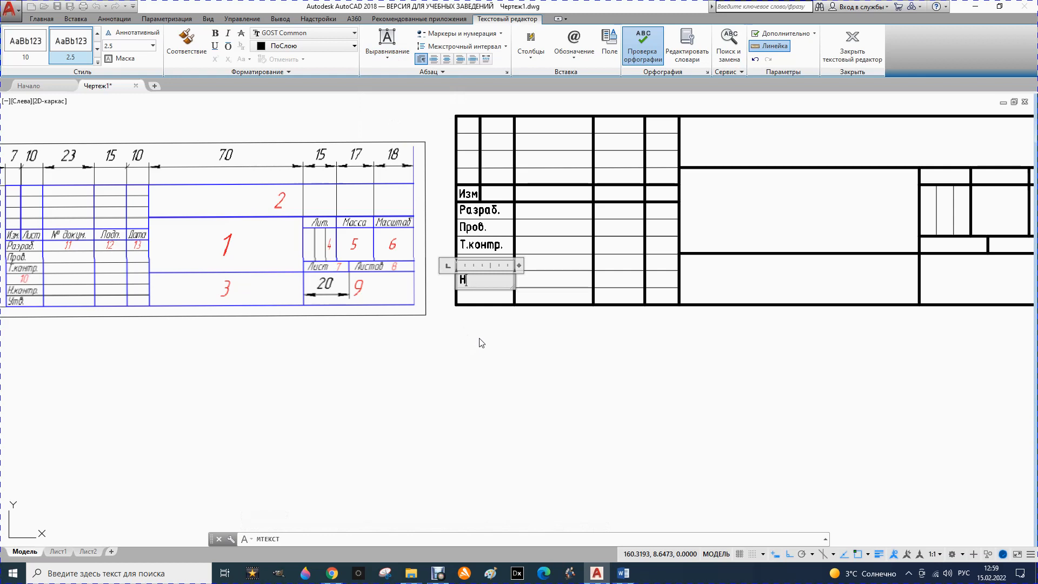
pyautogui.write('р.')
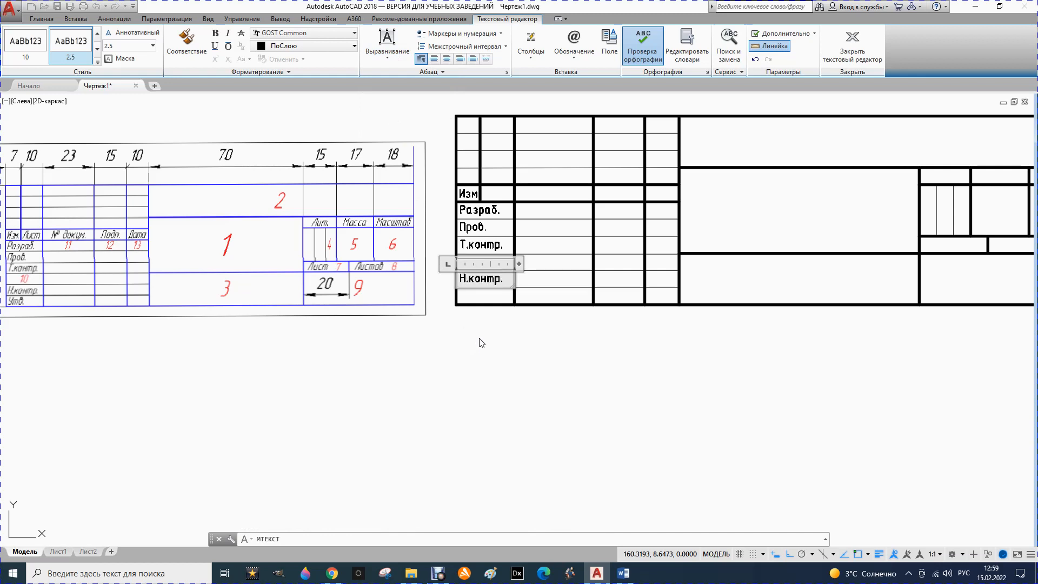
pyautogui.click(319, 112)
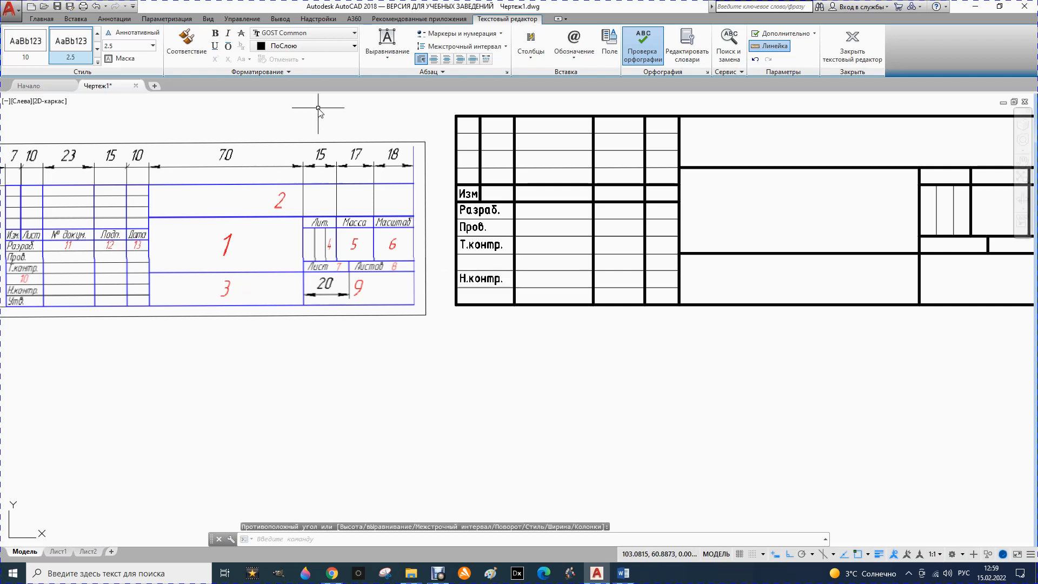
# Add the multiline text Утв., aligned middle left, in the lowest cell of the label column, directly below Н.контр.
pyautogui.click(54, 60)
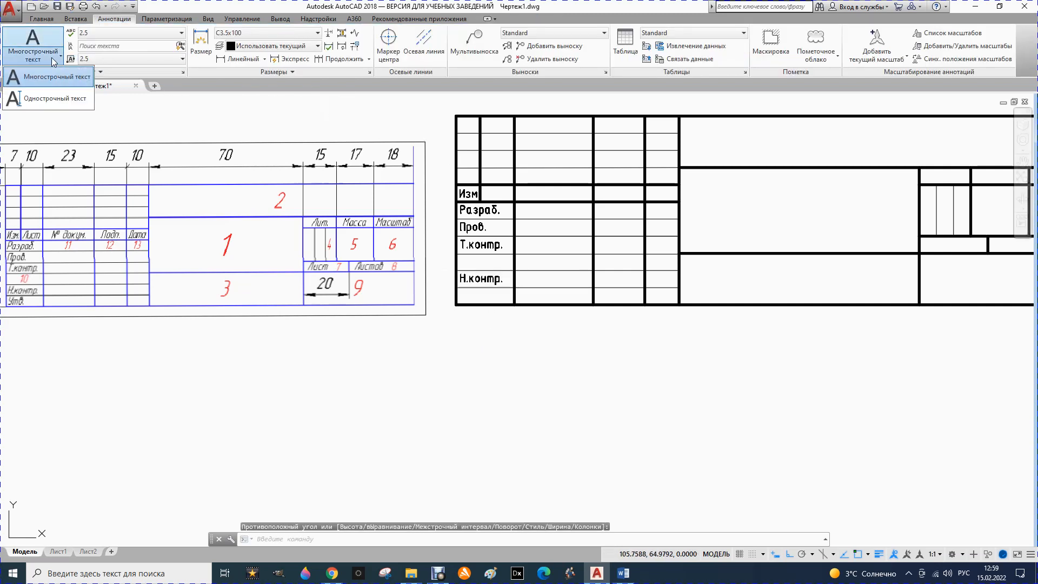
pyautogui.click(28, 103)
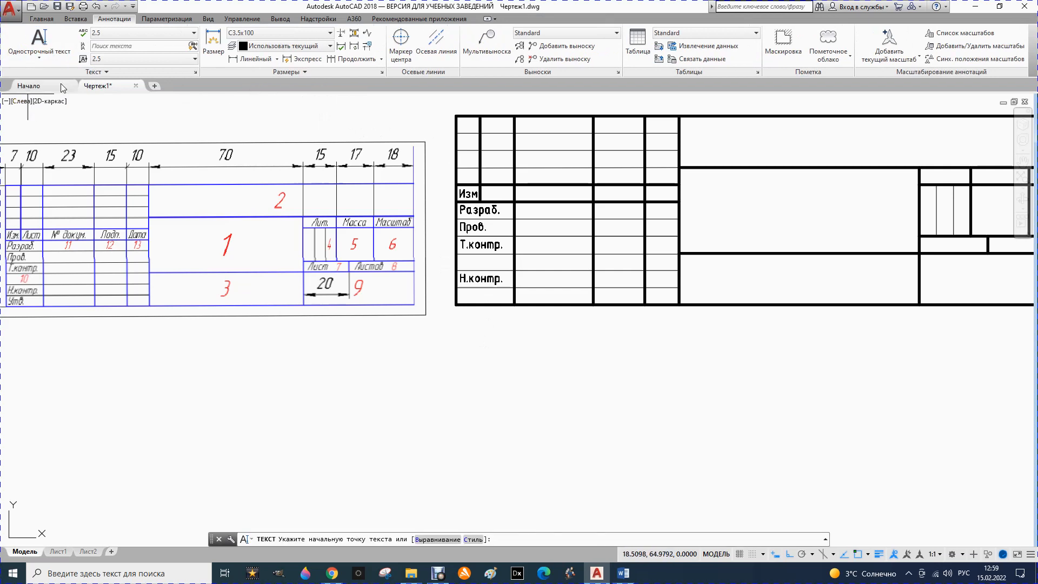
pyautogui.click(43, 62)
pyautogui.click(36, 82)
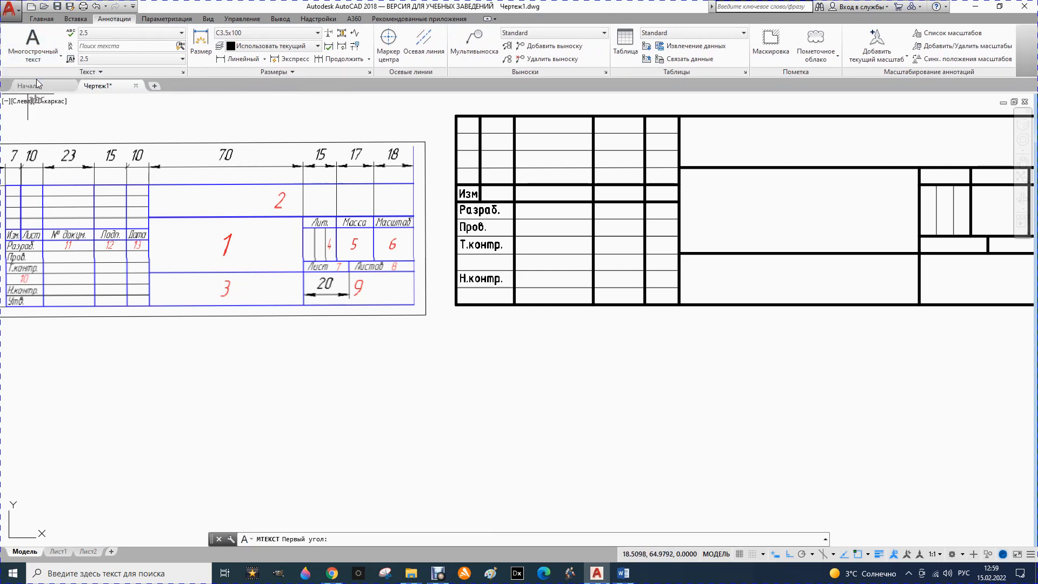
pyautogui.click(456, 288)
pyautogui.click(514, 305)
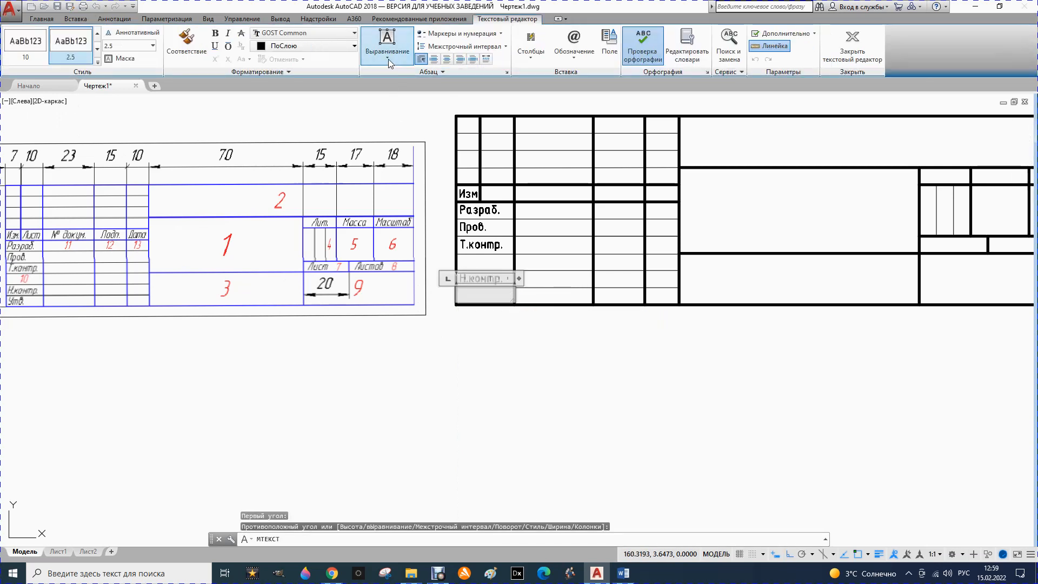
pyautogui.click(389, 59)
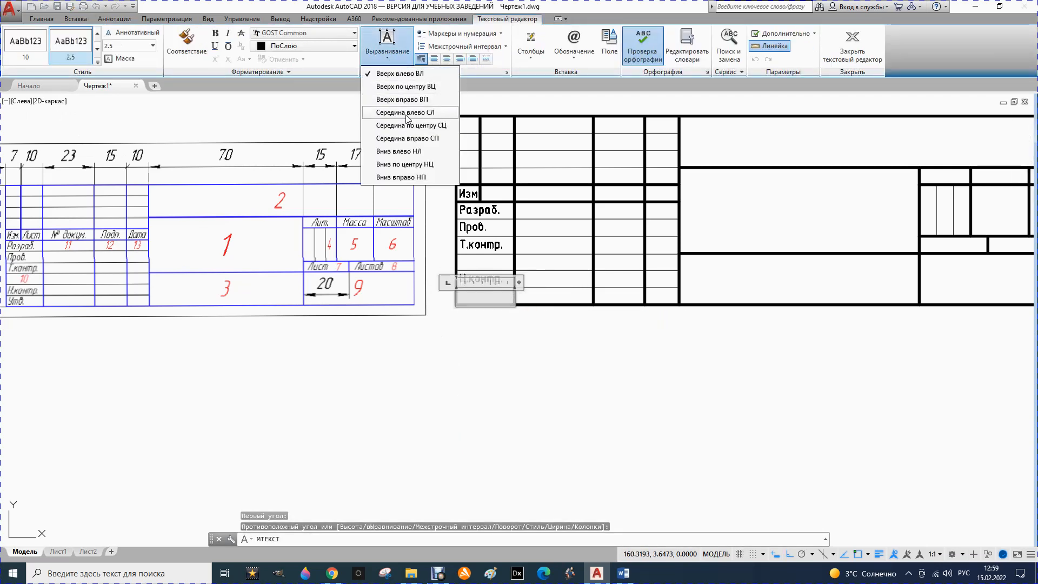
pyautogui.click(403, 99)
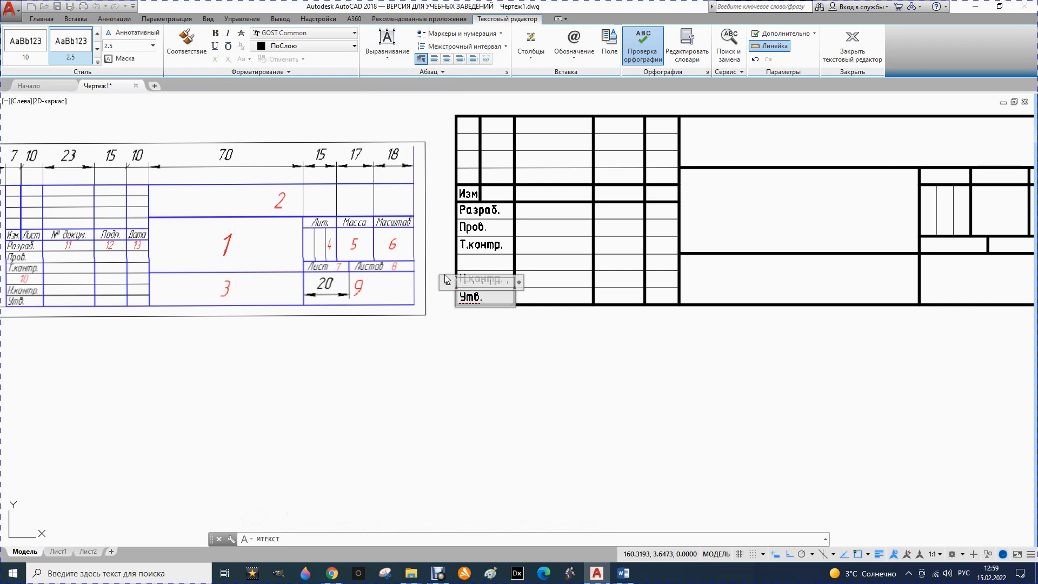
pyautogui.click(460, 344)
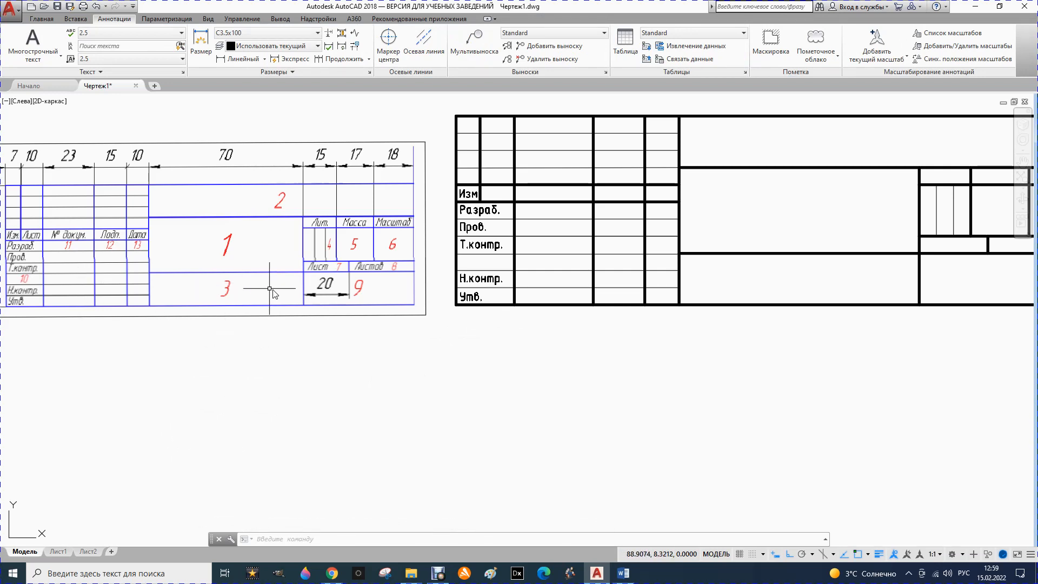
# Add the multiline text Лист, aligned middle centre, in the header-row cell directly beside Изм.
pyautogui.click(58, 59)
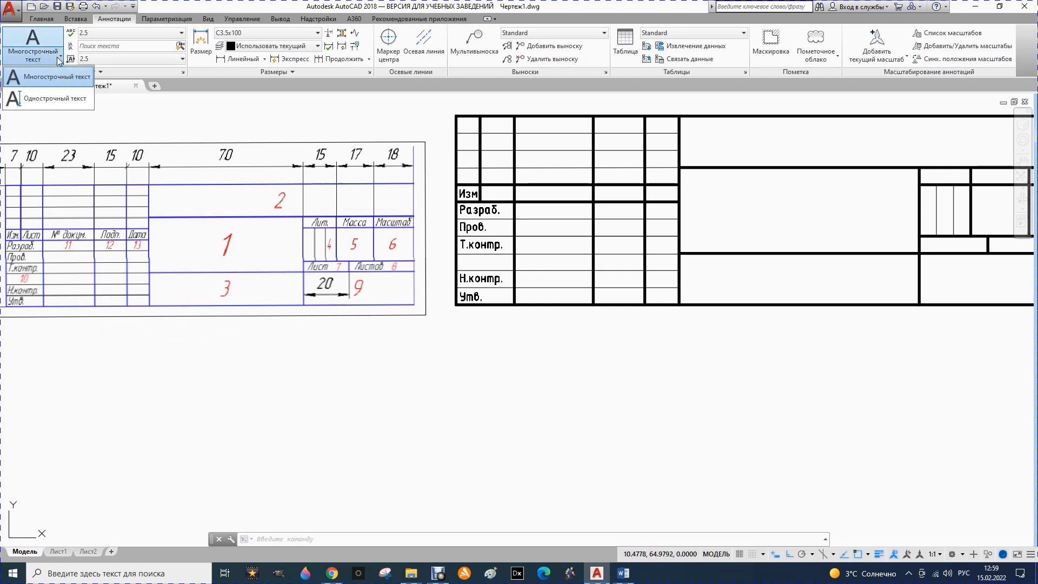
pyautogui.click(51, 79)
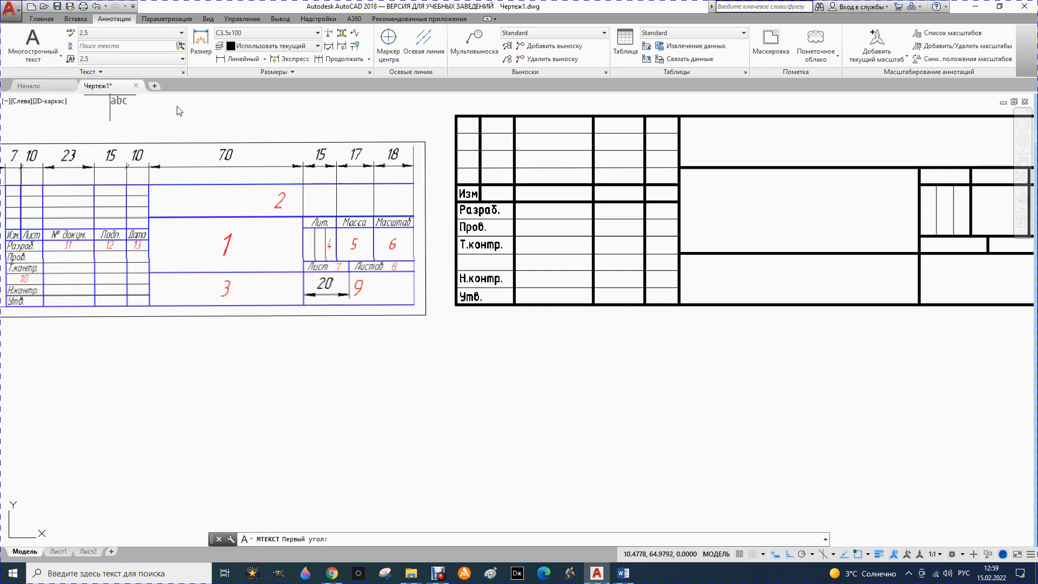
pyautogui.click(482, 185)
pyautogui.click(514, 200)
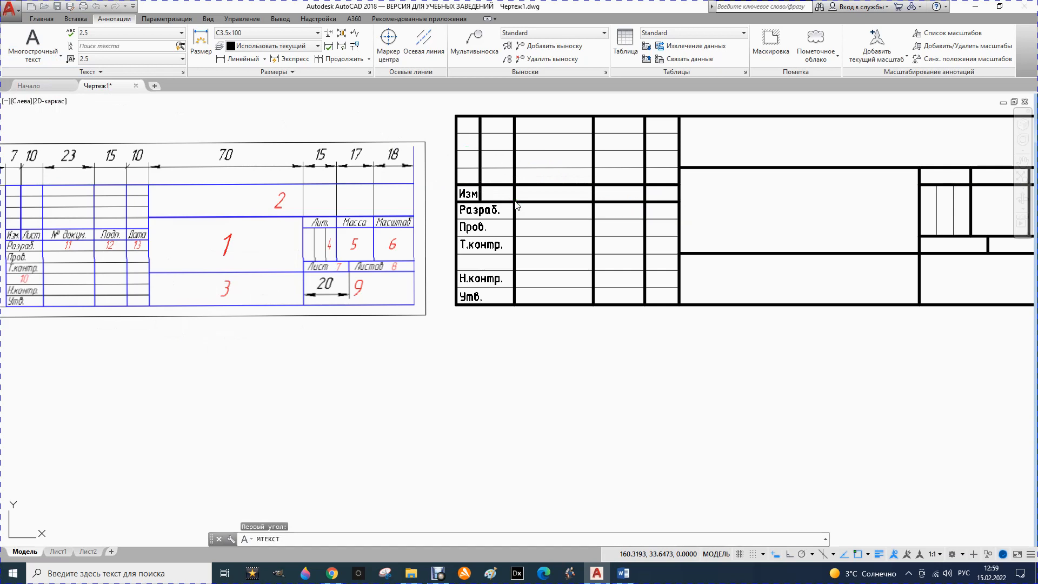
pyautogui.click(389, 56)
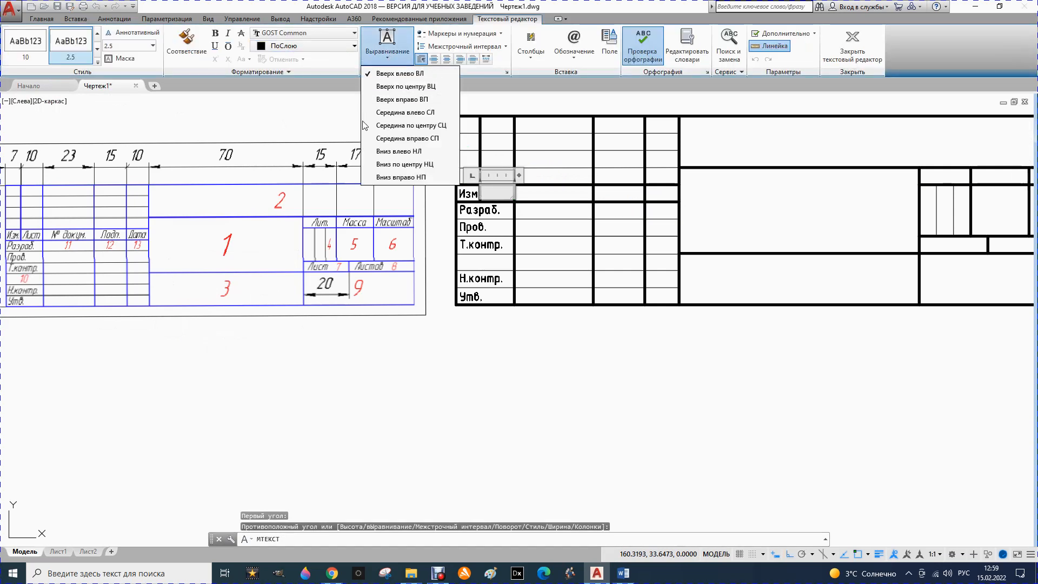
pyautogui.click(413, 126)
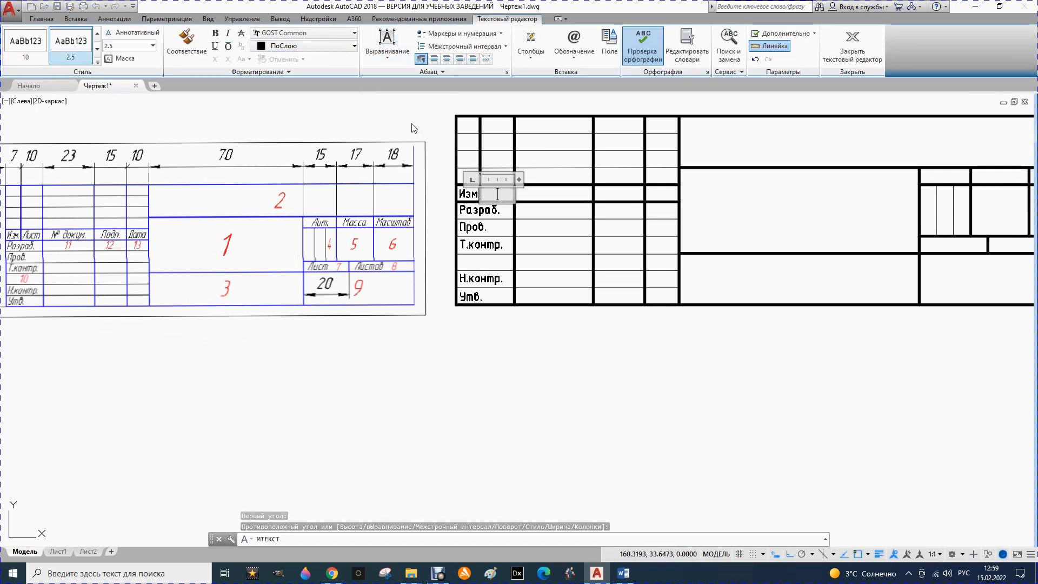
pyautogui.write('Лист')
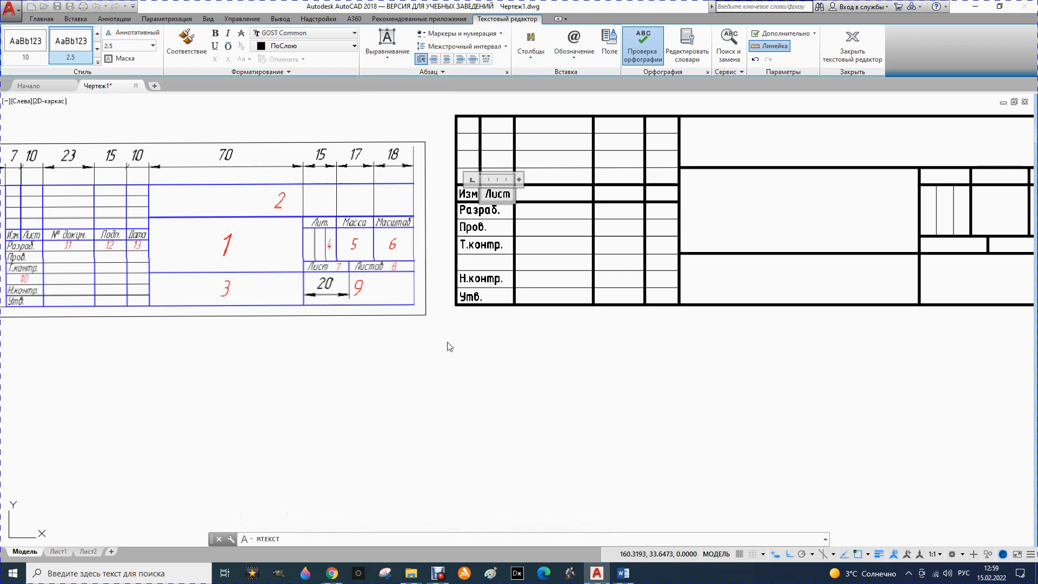
pyautogui.click(447, 346)
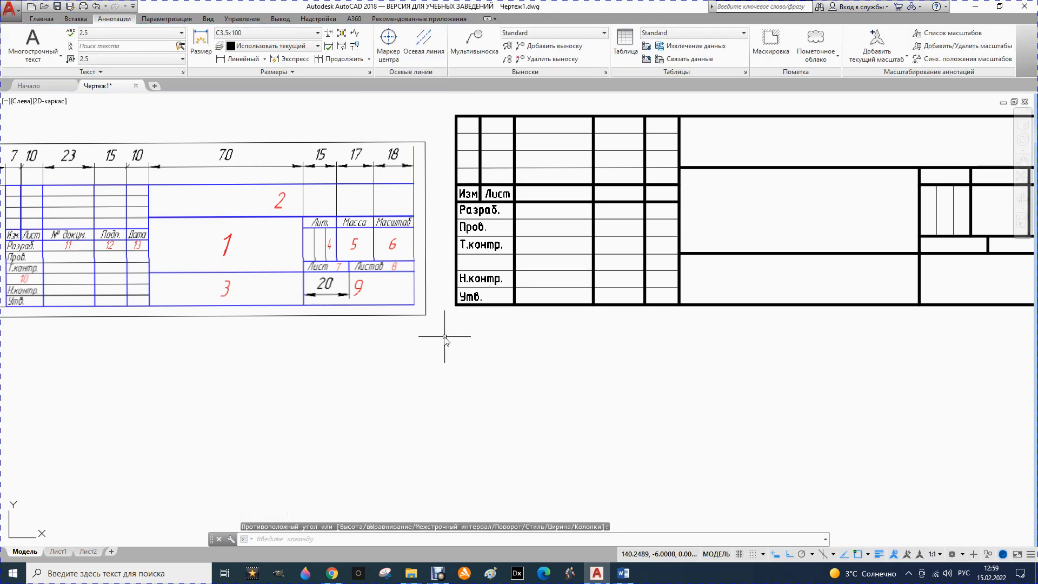
# Add the multiline text №докум., aligned middle centre, in the header-row cell beside Лист, with the gap after № removed.
pyautogui.click(62, 62)
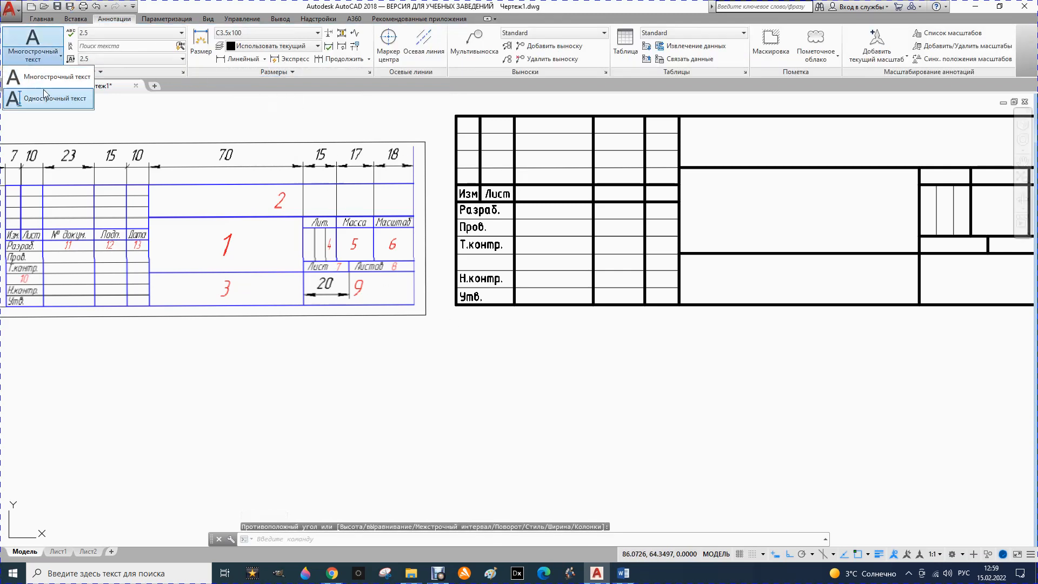
pyautogui.click(34, 80)
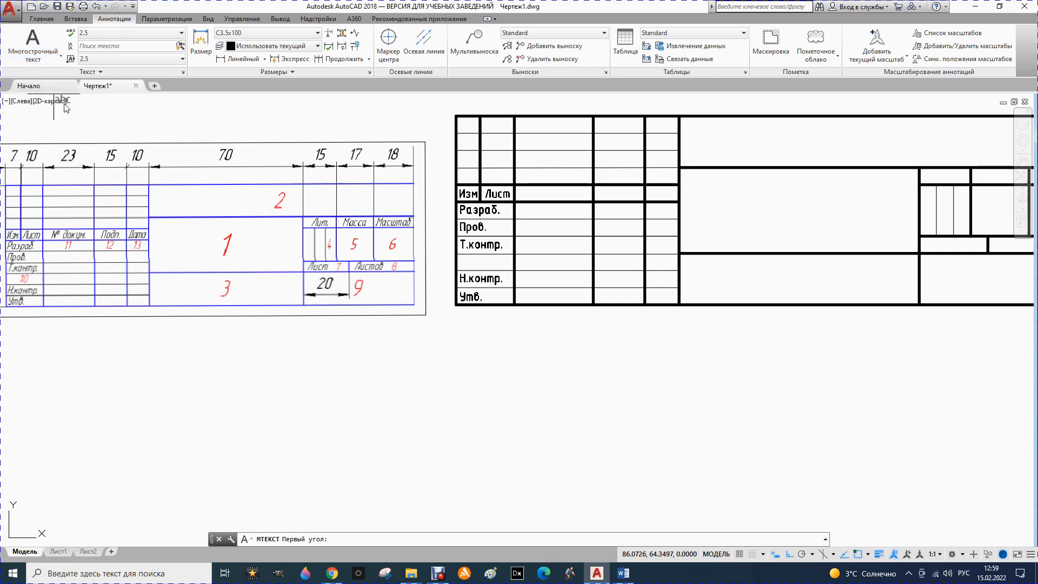
pyautogui.click(515, 185)
pyautogui.click(593, 202)
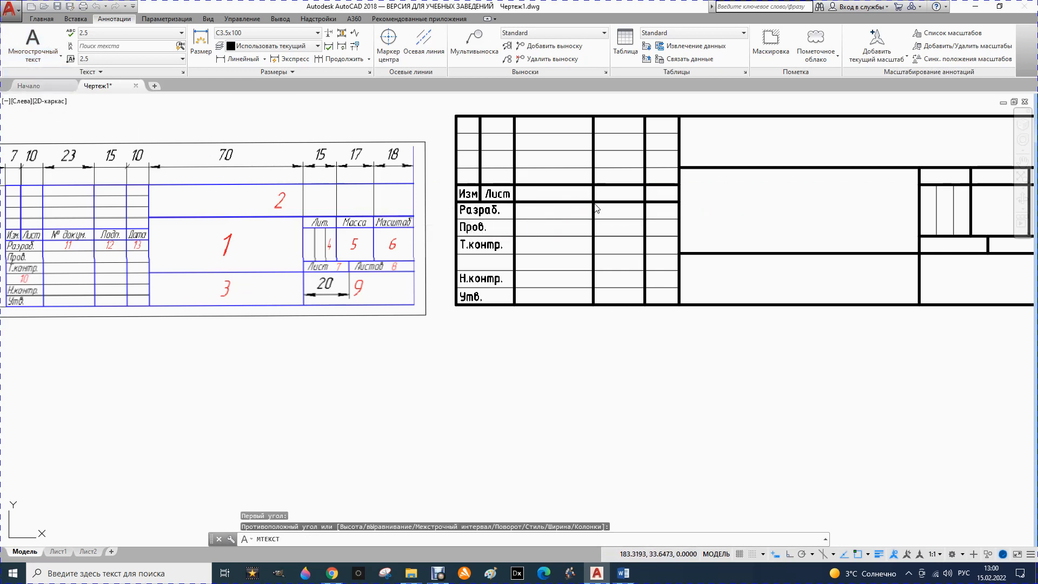
pyautogui.click(386, 60)
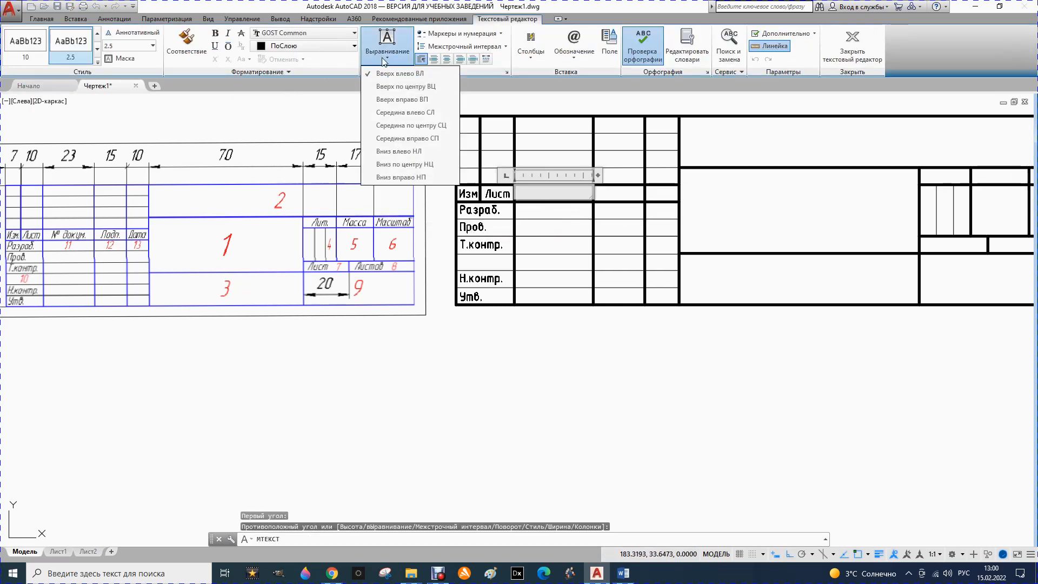
pyautogui.click(400, 125)
pyautogui.write('№')
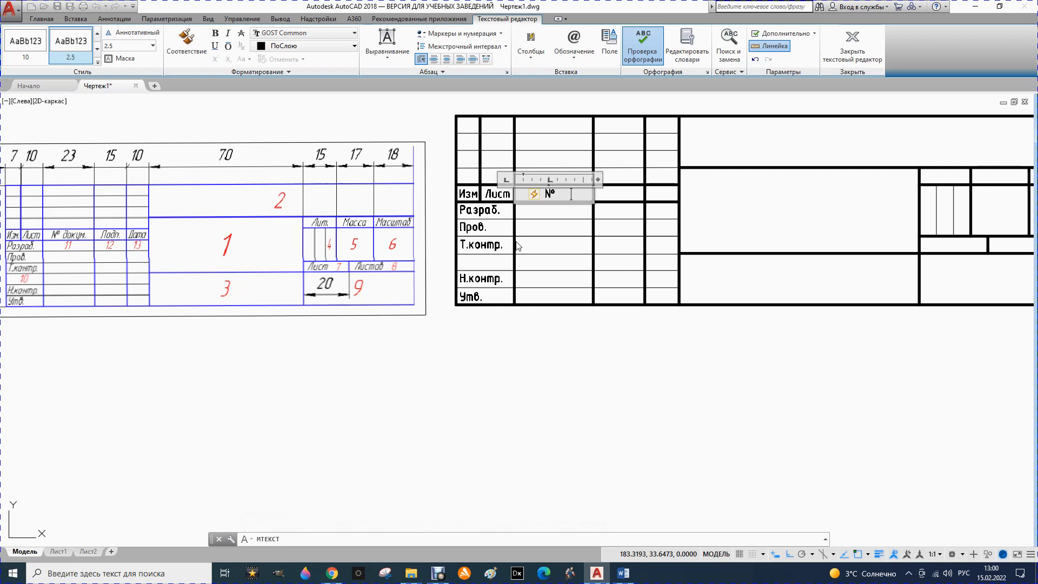
pyautogui.write('докум.')
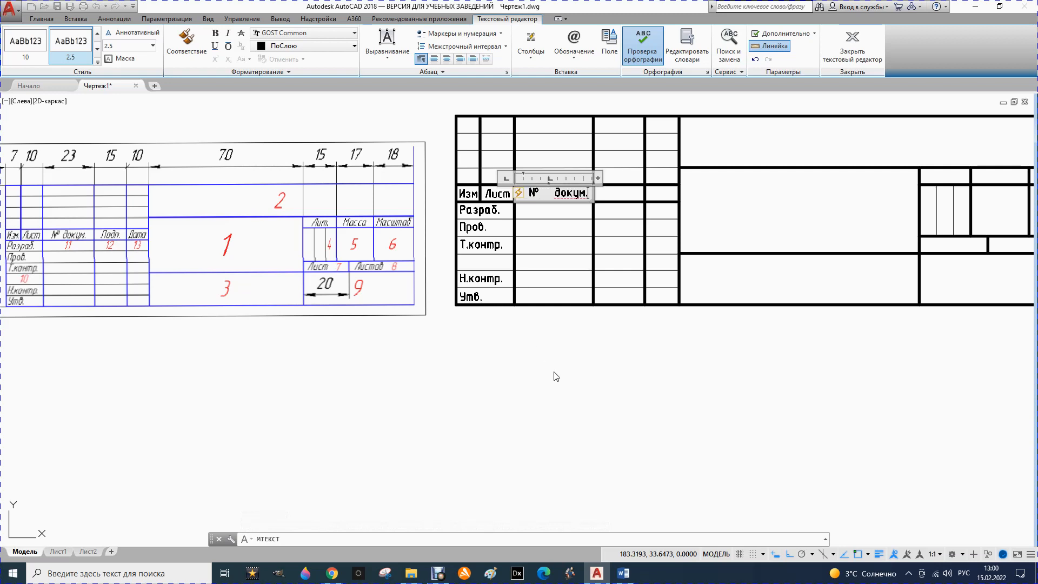
pyautogui.click(540, 349)
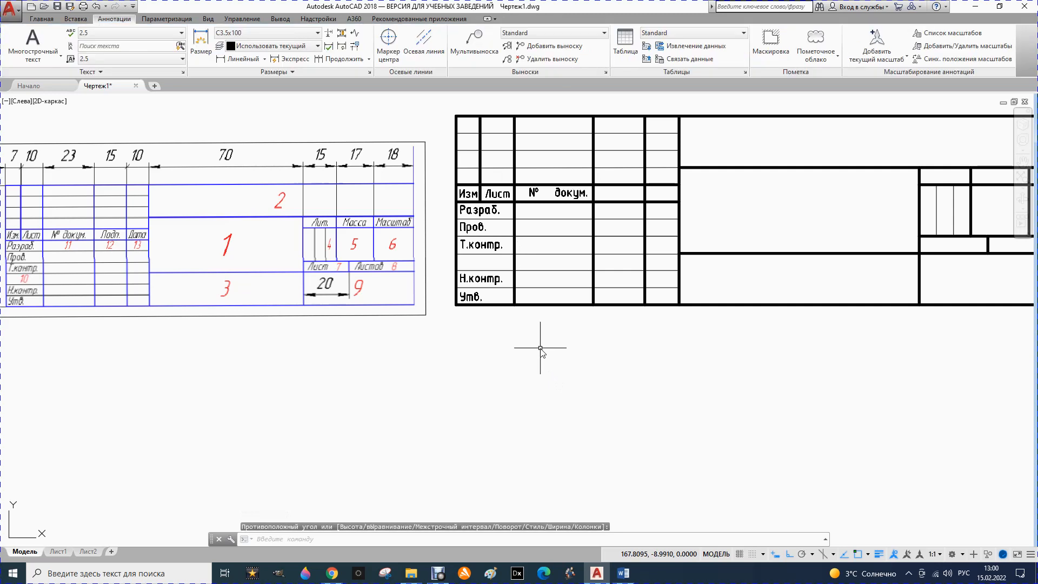
pyautogui.doubleClick(564, 196)
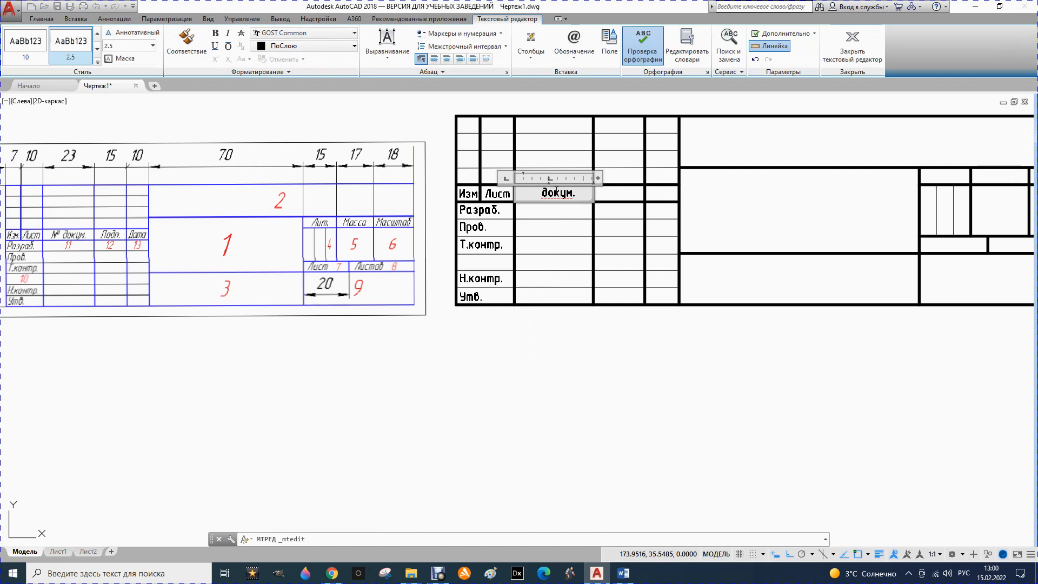
pyautogui.click(573, 391)
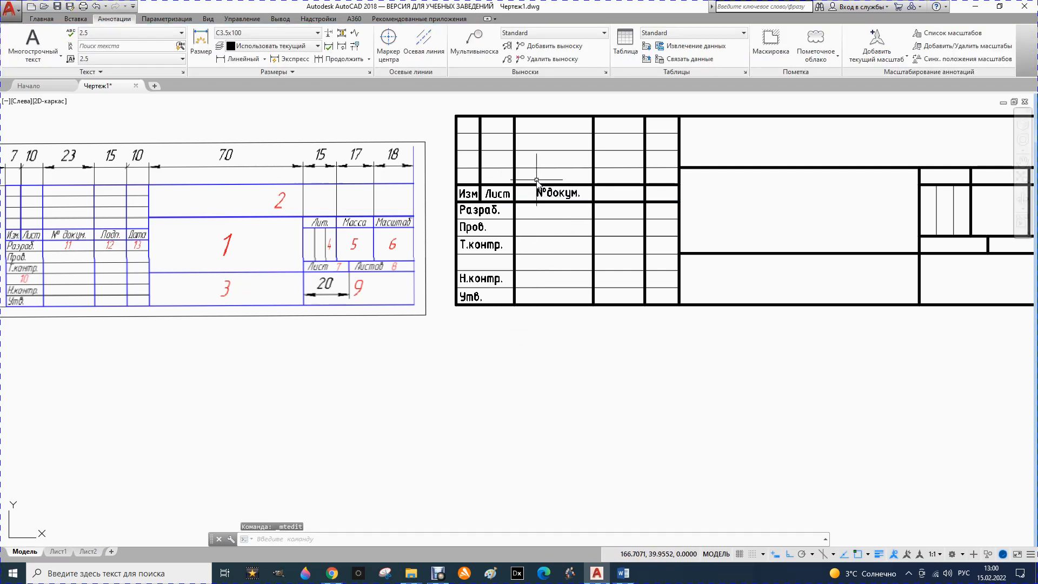
# Add the multiline text Подп., aligned middle centre, in the header-row cell beside №докум.
pyautogui.click(54, 63)
pyautogui.click(57, 76)
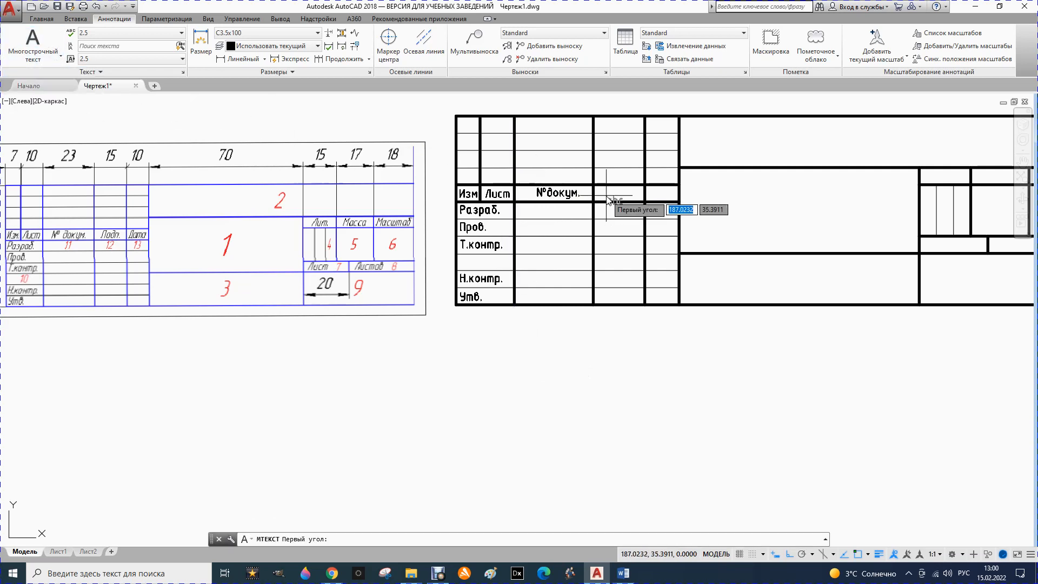
pyautogui.click(593, 185)
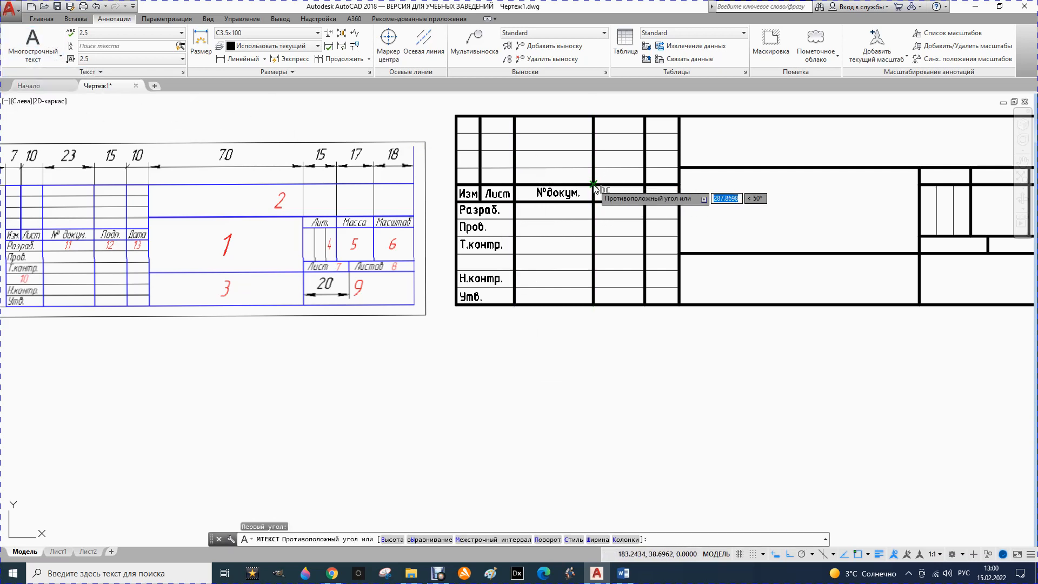
pyautogui.click(646, 200)
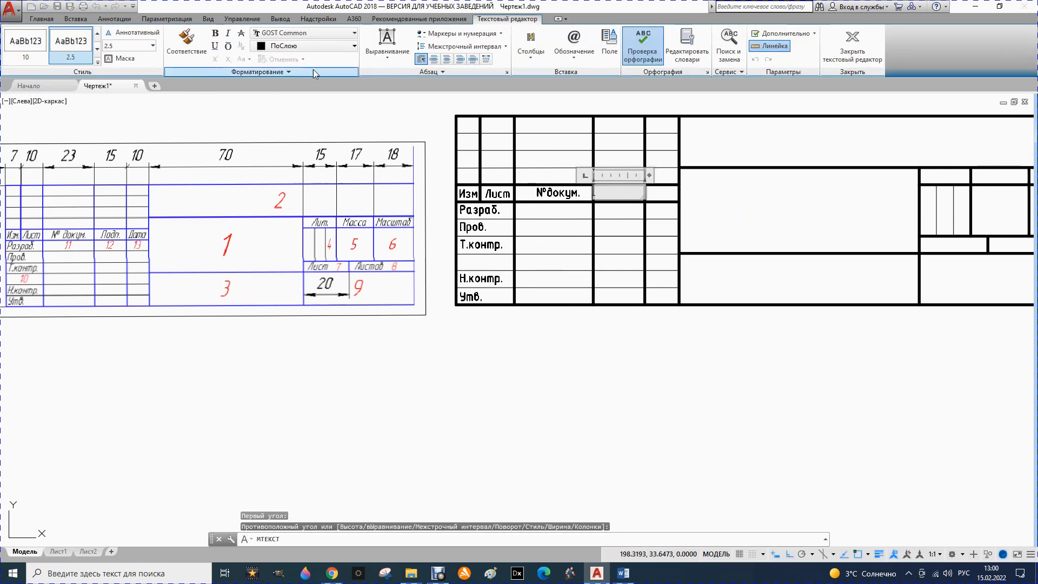
pyautogui.click(389, 55)
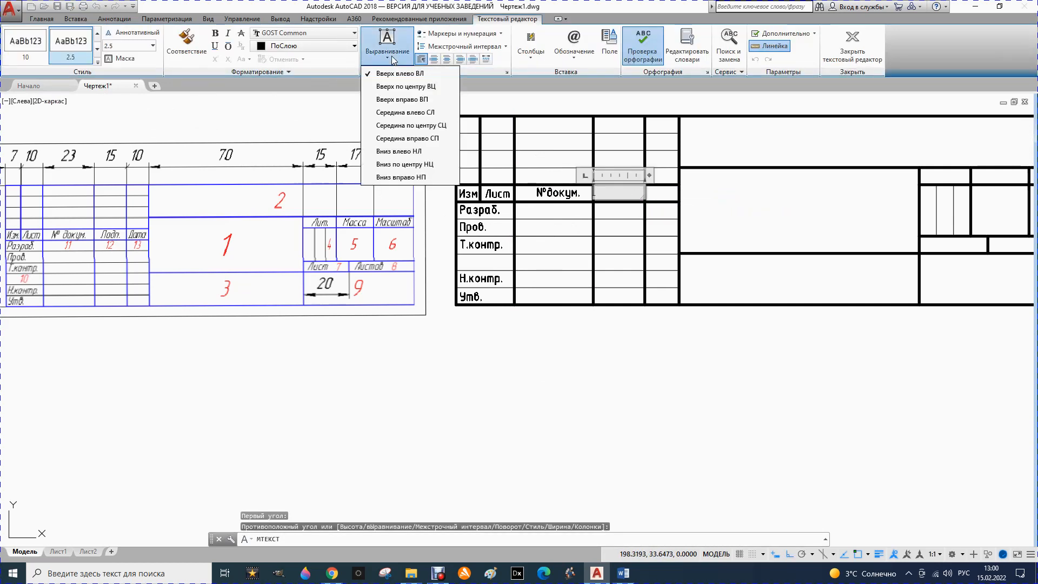
pyautogui.click(398, 128)
pyautogui.write('Подп.')
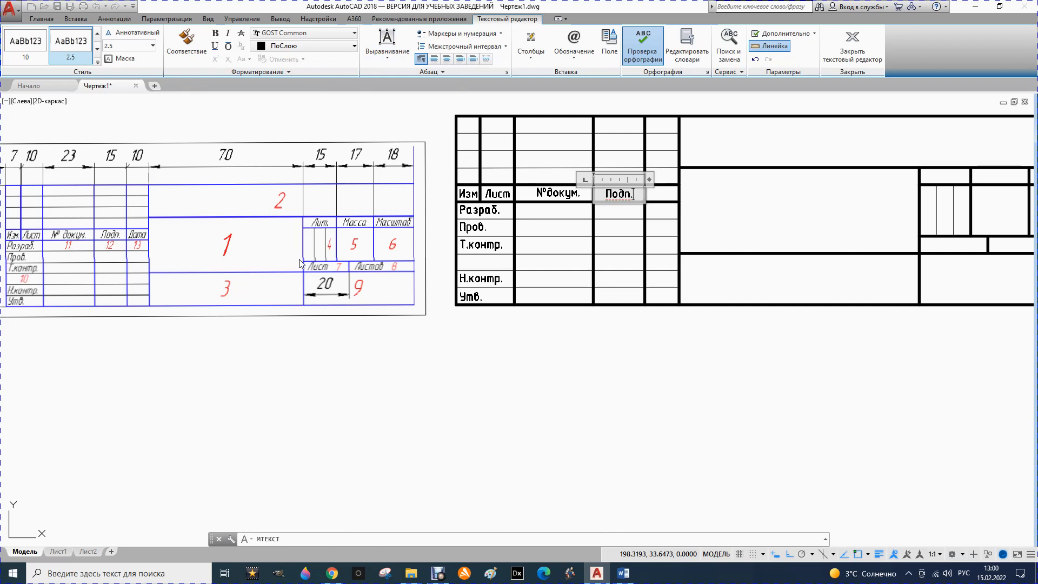
pyautogui.click(447, 340)
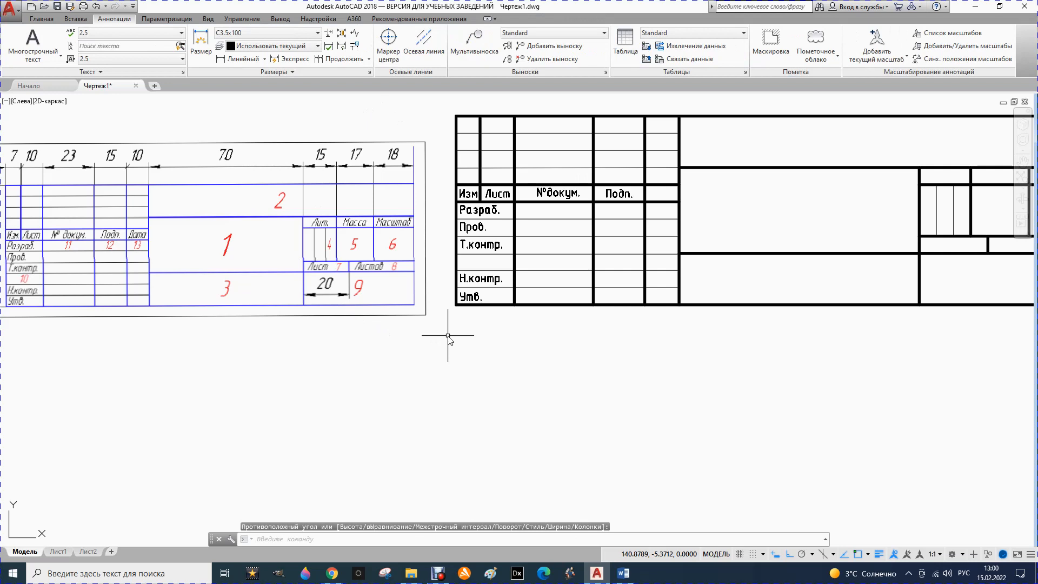
# Start a new multiline text for the empty header-row cell beside Подп.
pyautogui.click(53, 65)
pyautogui.click(33, 73)
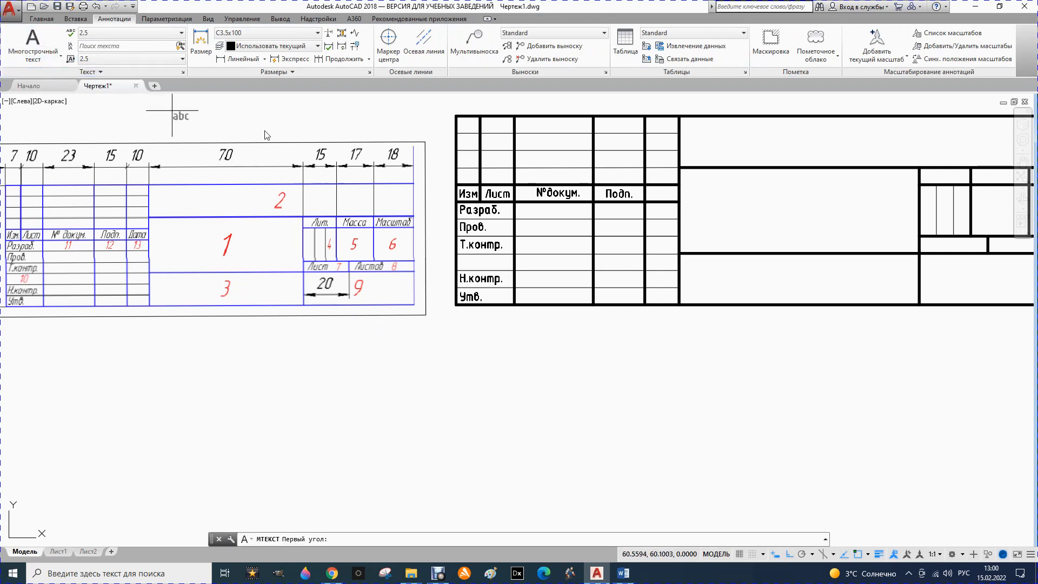
# Add middle-centred multiline text "Дата" in the empty header cell beside "Подп." in the title block.
pyautogui.click(647, 186)
pyautogui.click(669, 201)
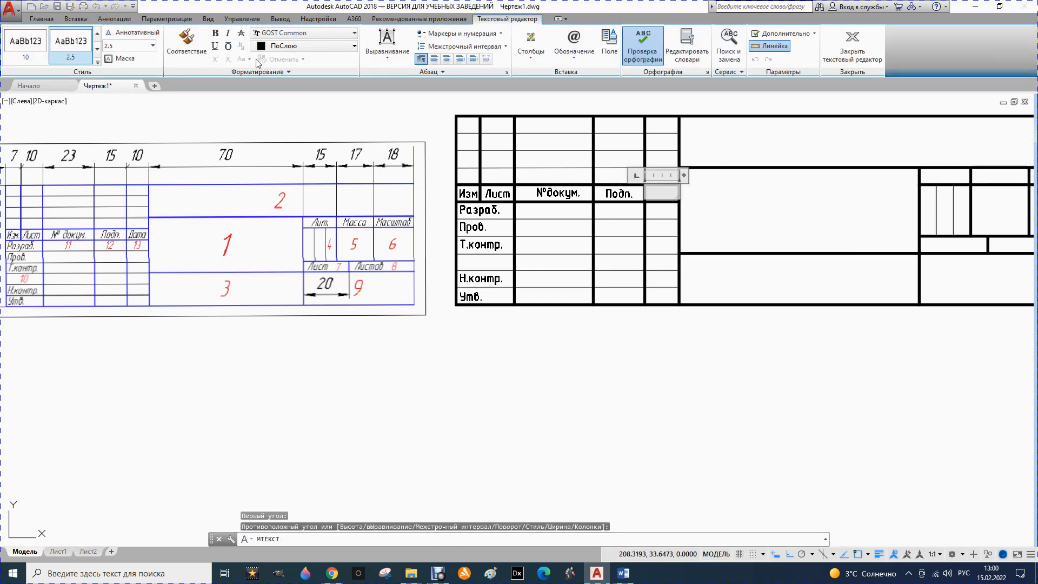
pyautogui.click(386, 61)
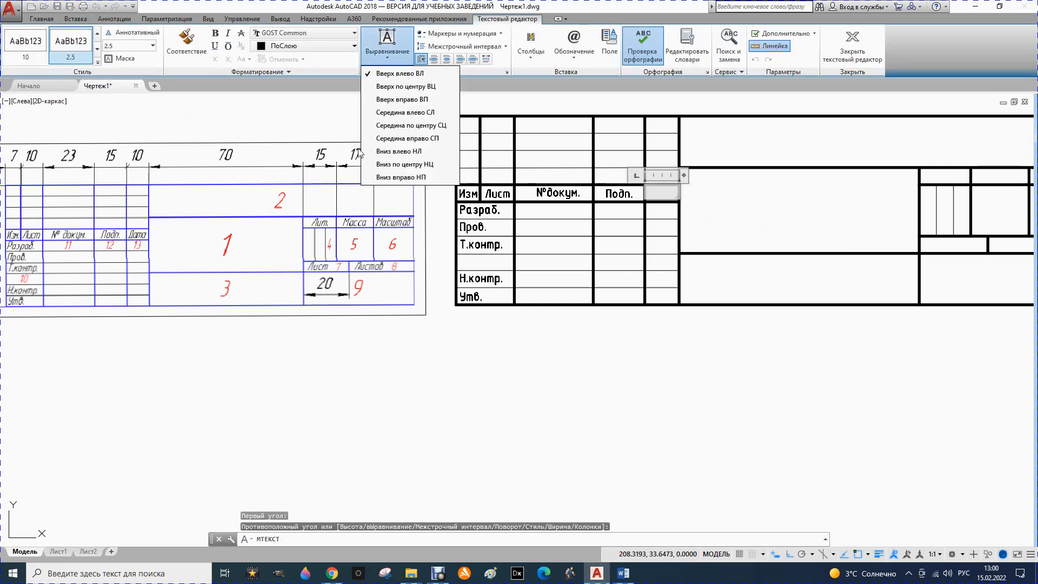
pyautogui.click(407, 130)
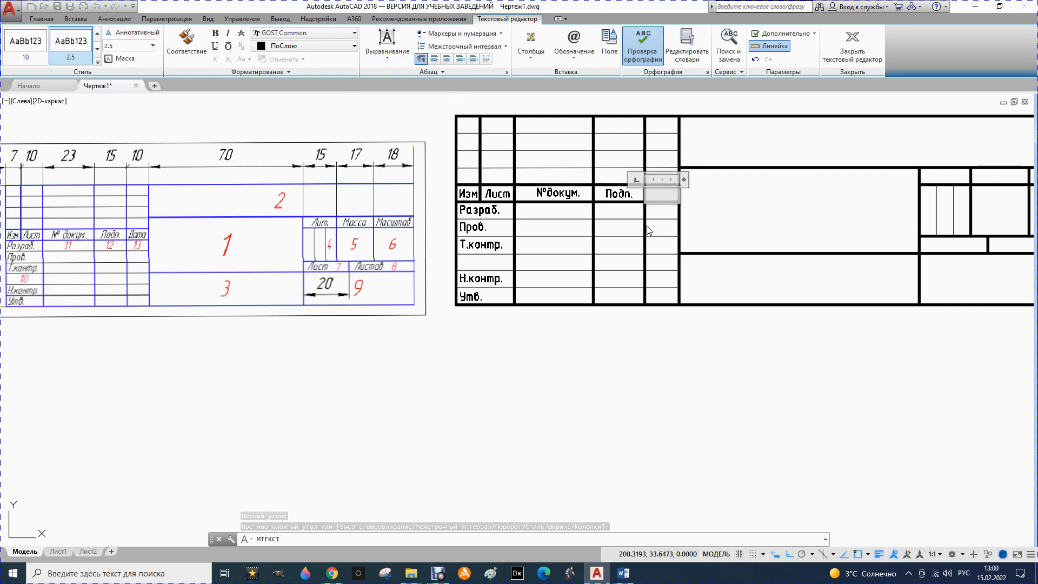
pyautogui.write('дата')
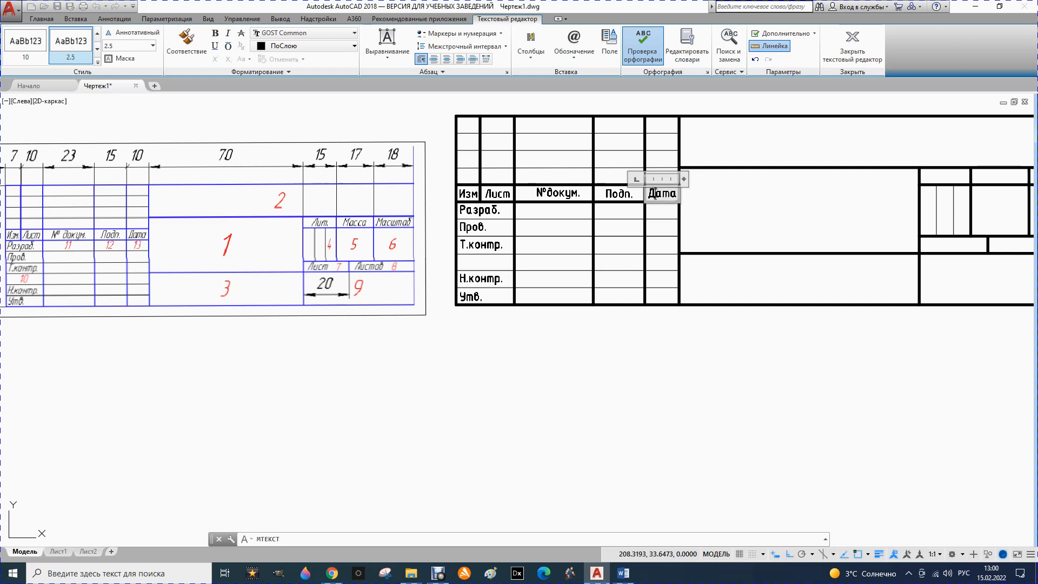
pyautogui.click(623, 387)
# Add middle-centred multiline text "Лит." in the first of the three small header cells in the title block's right part.
pyautogui.scroll(-1, 468, 287)
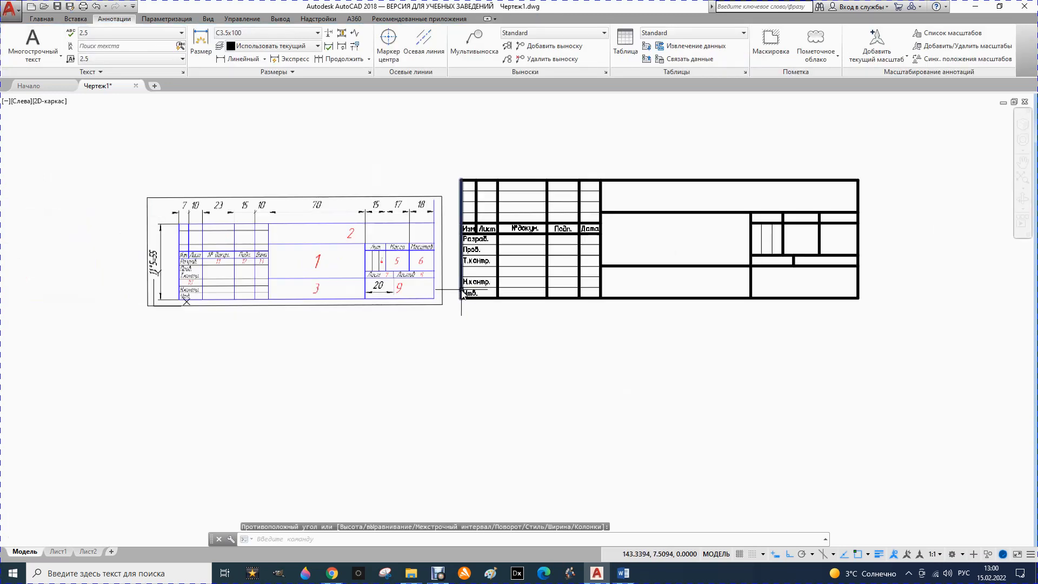
pyautogui.moveTo(697, 248); pyautogui.dragTo(557, 249, button='middle')
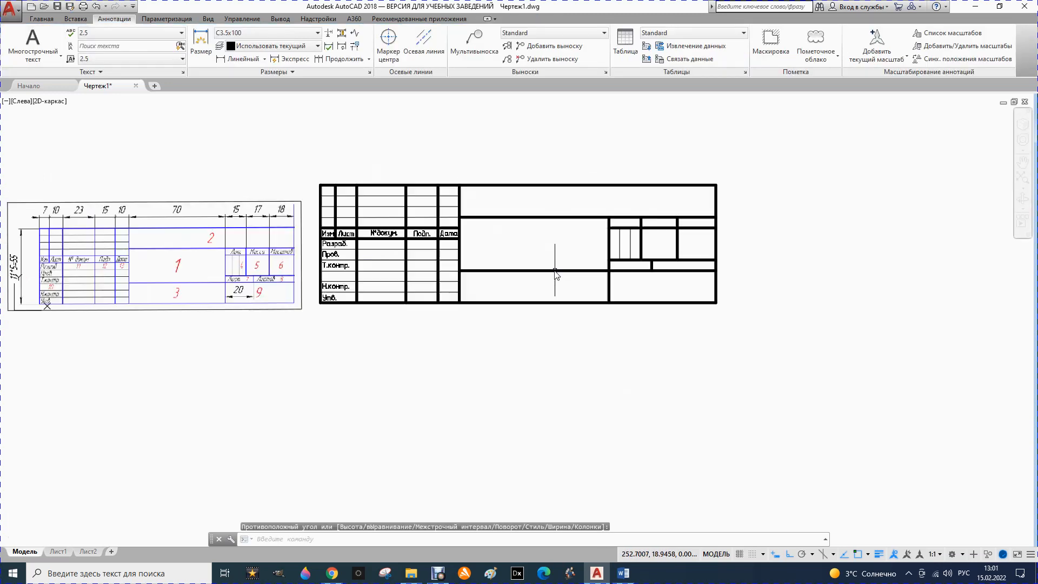
pyautogui.scroll(2, 551, 259)
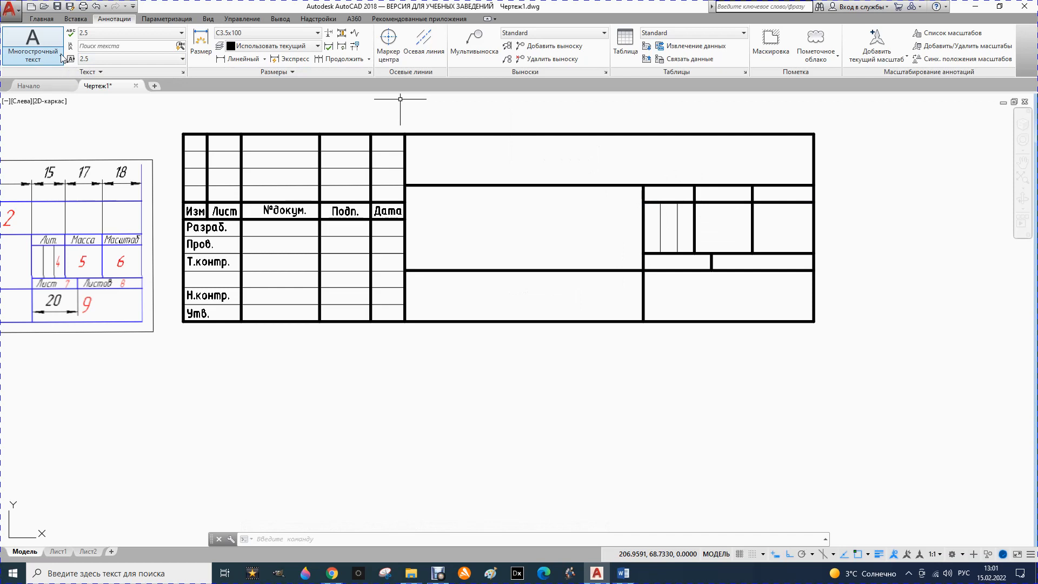
pyautogui.click(43, 56)
pyautogui.click(37, 81)
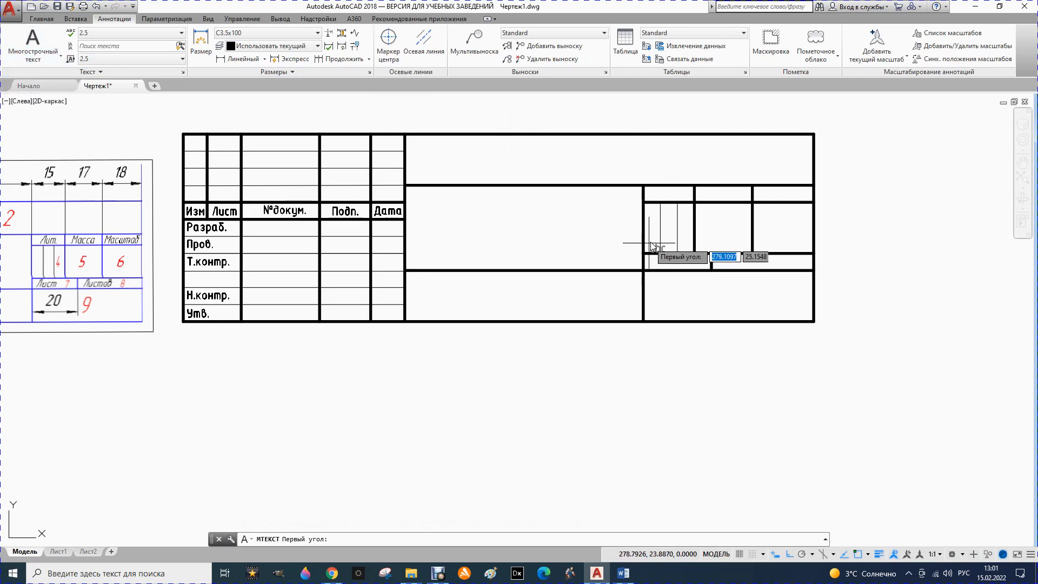
pyautogui.click(643, 186)
pyautogui.click(696, 201)
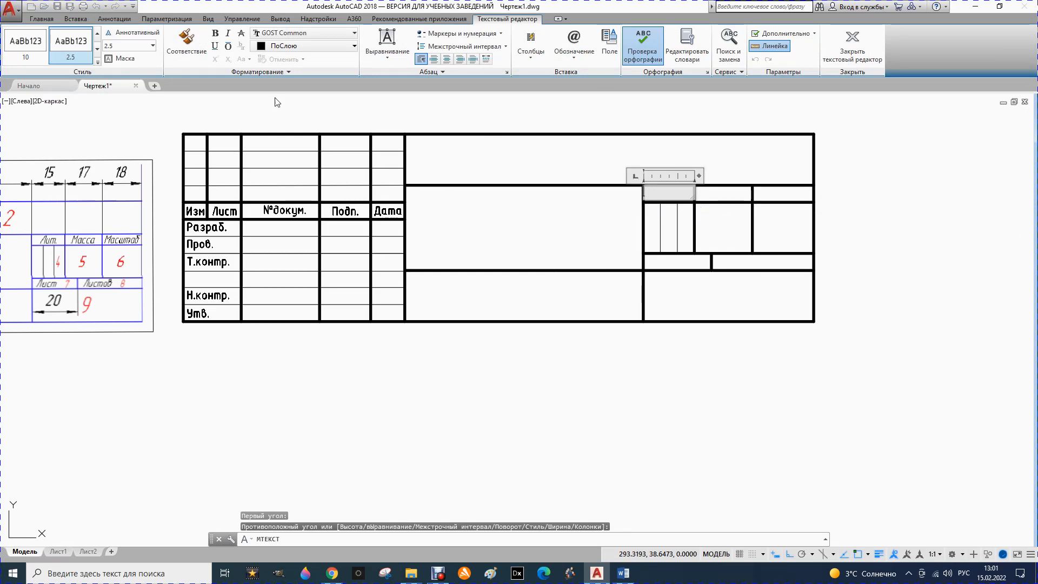
pyautogui.click(387, 51)
pyautogui.click(399, 128)
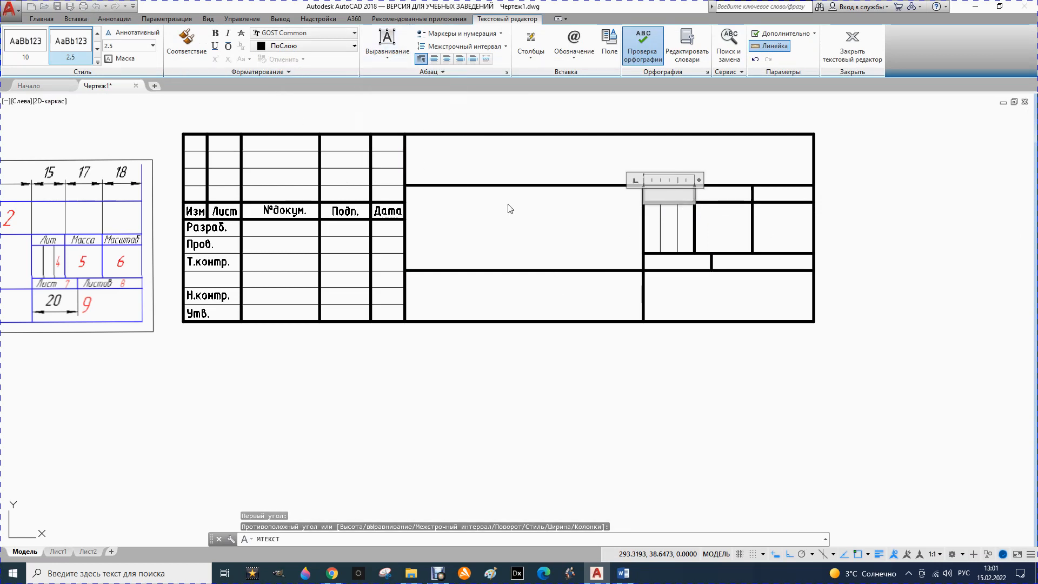
pyautogui.write('Лит.')
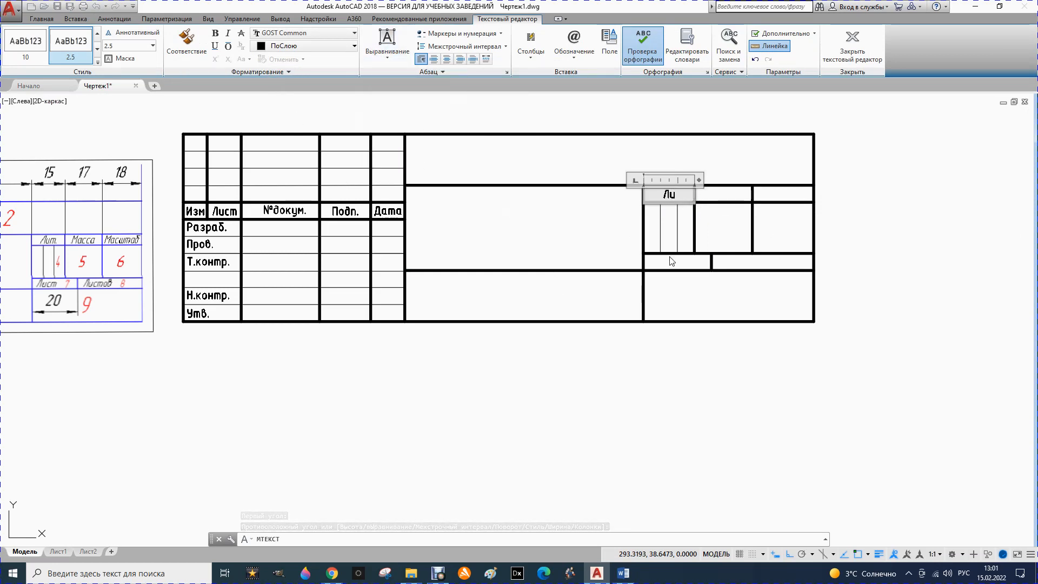
pyautogui.click(608, 318)
# Add middle-centred multiline text "У" in the middle narrow column under the "Лит." header.
pyautogui.click(55, 60)
pyautogui.click(51, 80)
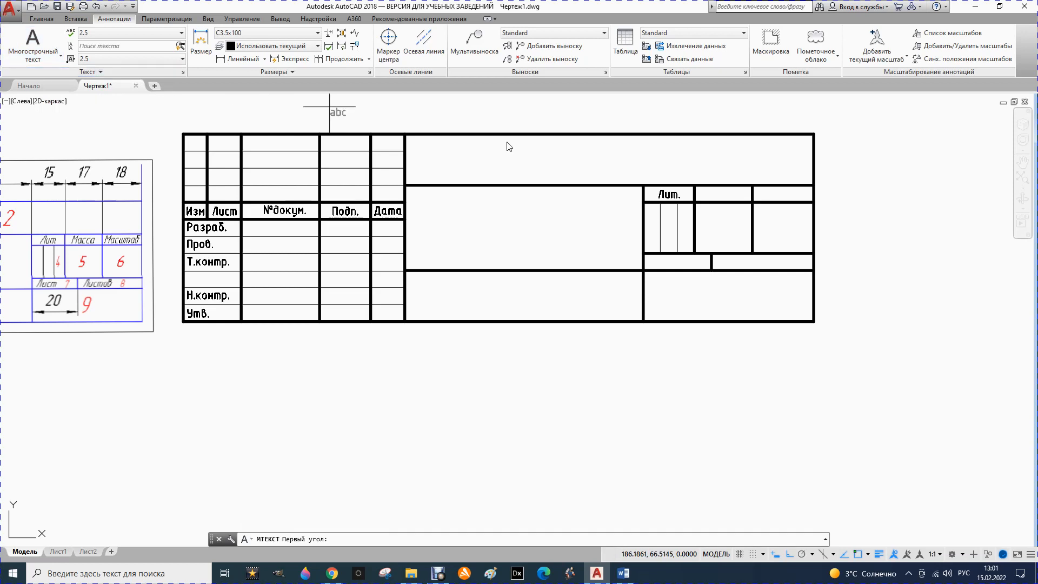
pyautogui.click(661, 202)
pyautogui.click(671, 238)
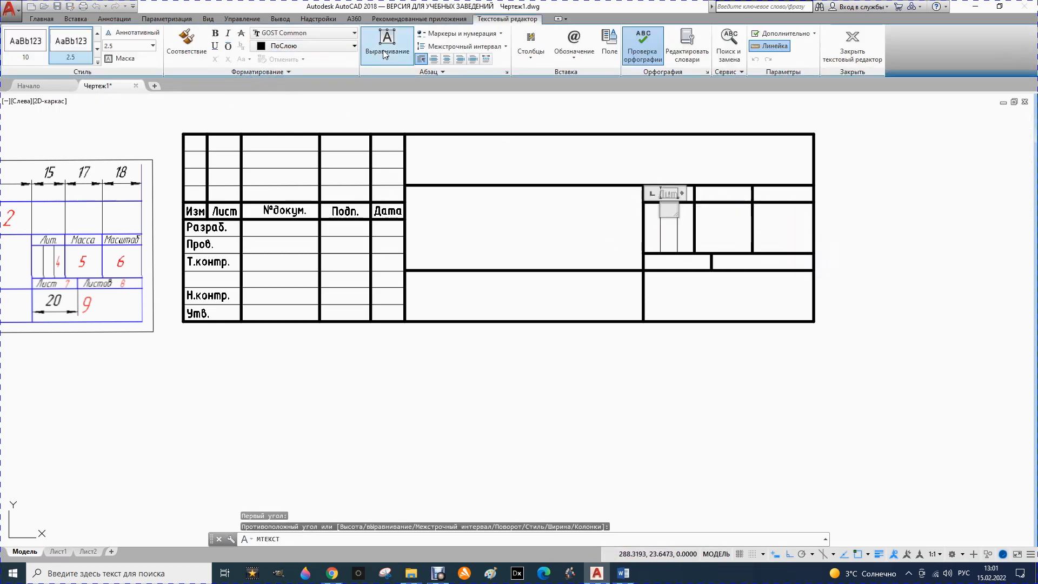
pyautogui.click(387, 60)
pyautogui.click(399, 126)
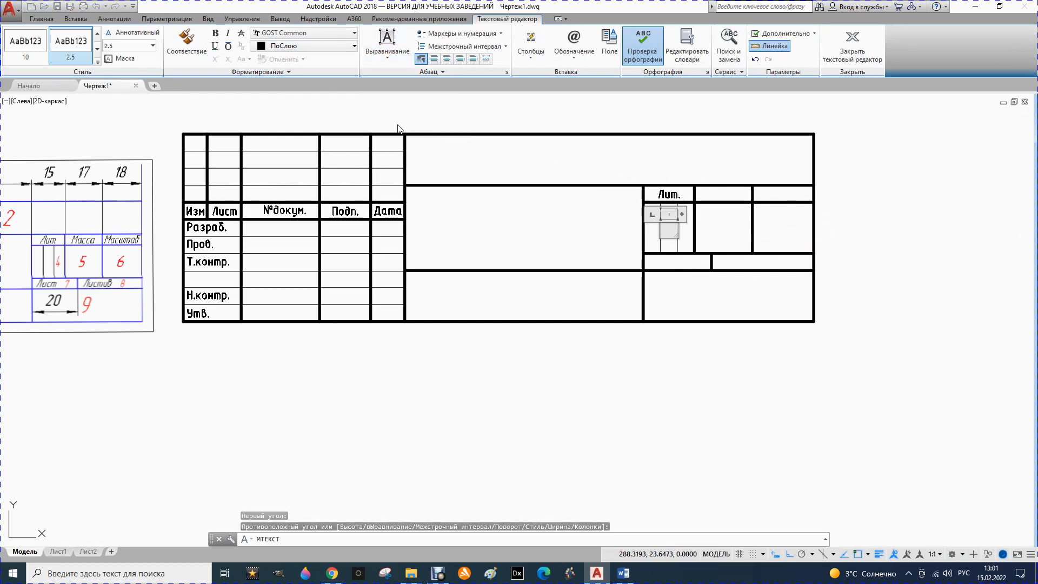
pyautogui.write('У')
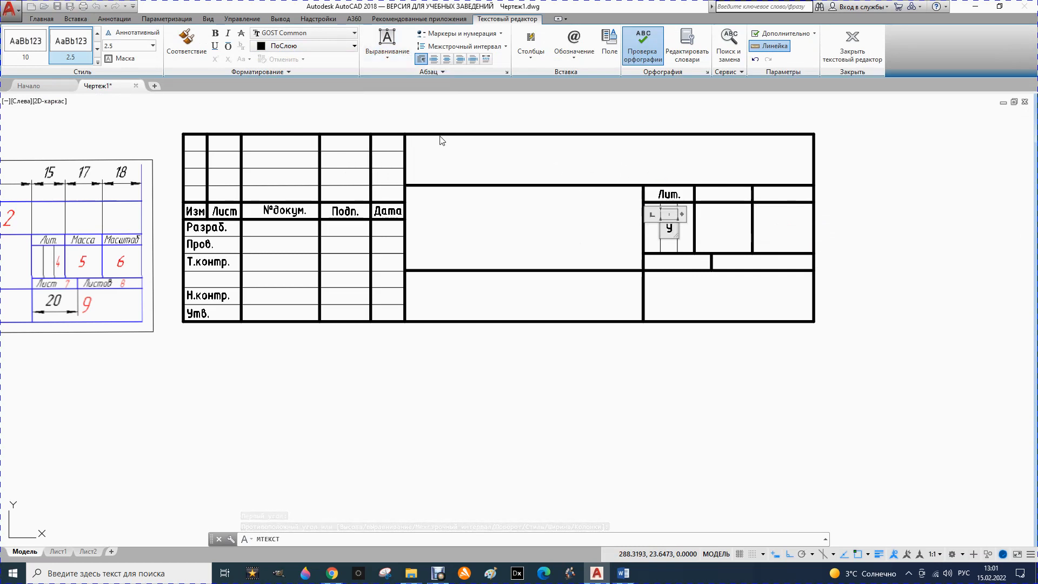
pyautogui.click(577, 338)
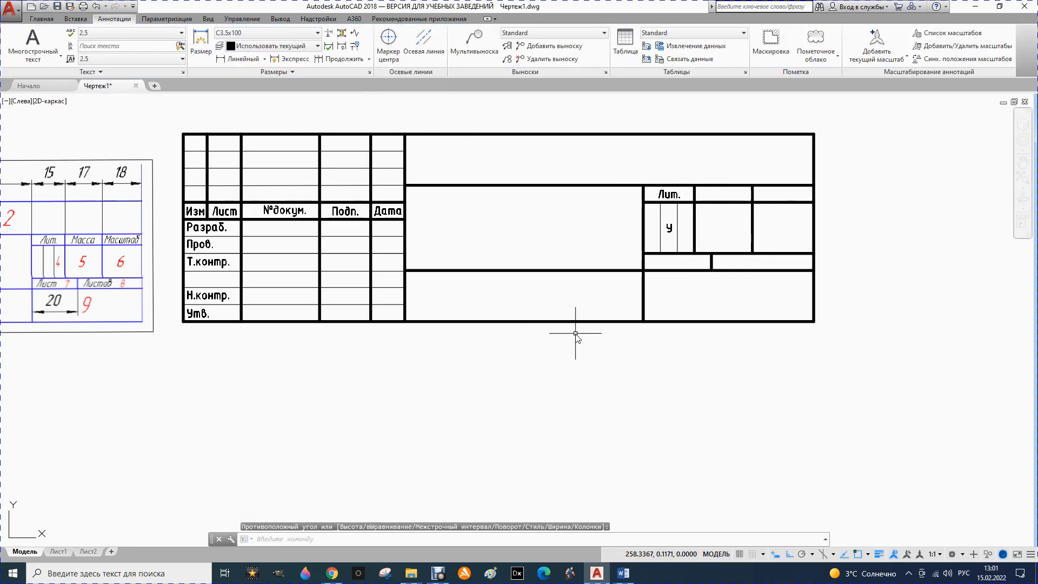
# Add middle-centred multiline text "Масса" in the header cell directly to the right of "Лит.".
pyautogui.click(59, 62)
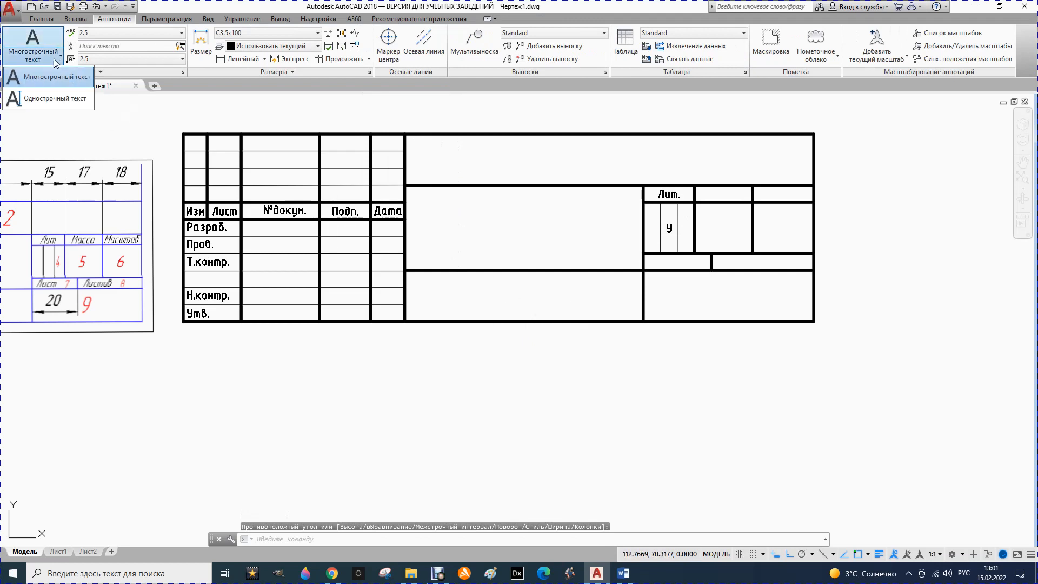
pyautogui.click(46, 81)
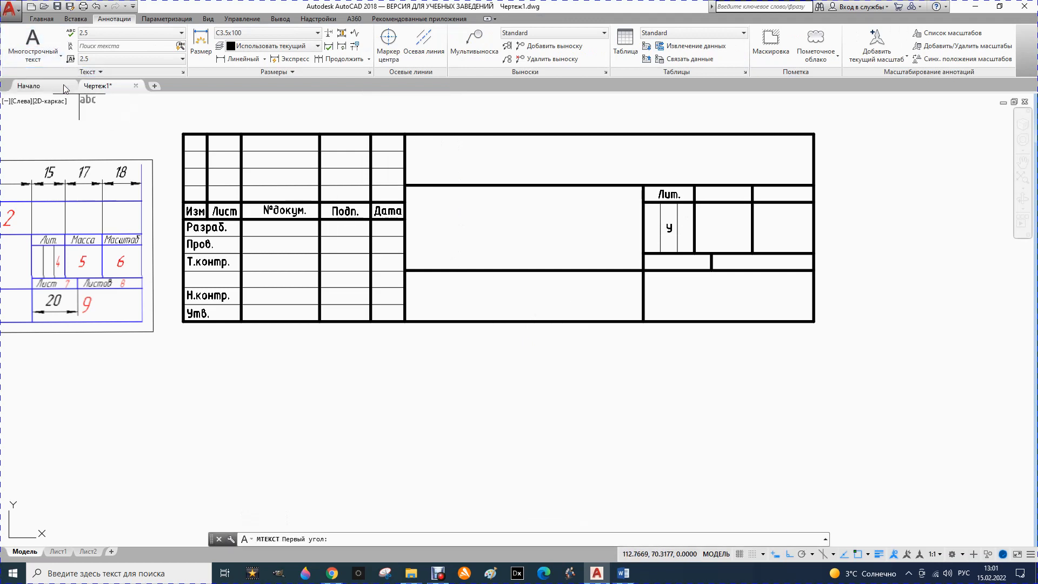
pyautogui.click(700, 191)
pyautogui.click(752, 204)
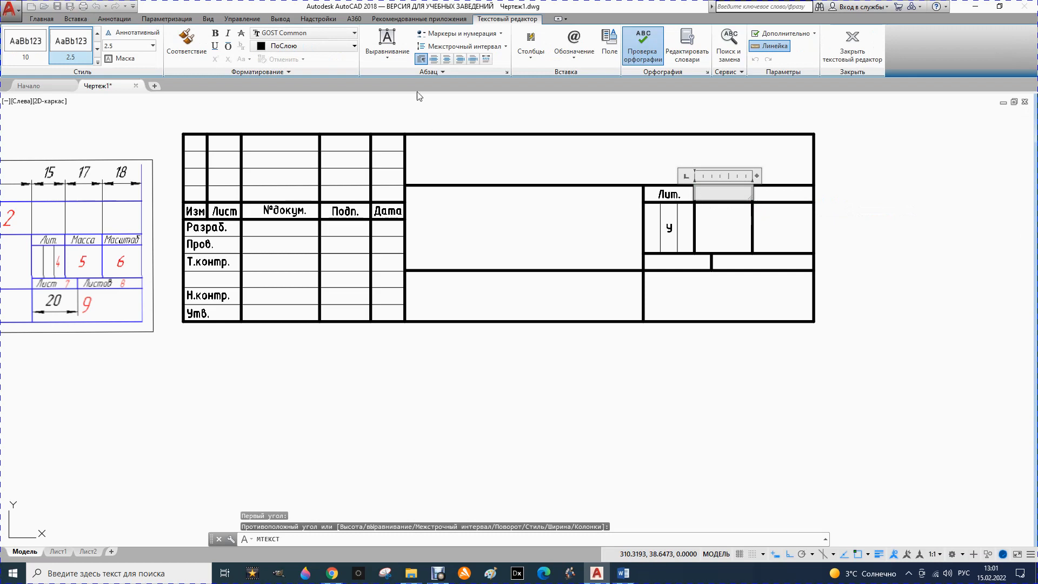
pyautogui.click(388, 43)
pyautogui.click(410, 131)
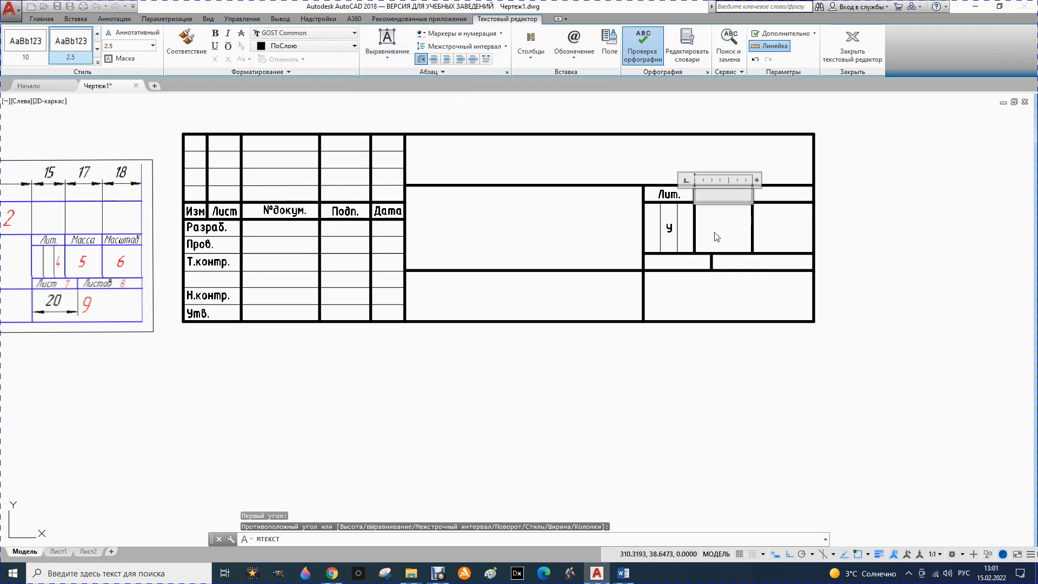
pyautogui.write('Масса')
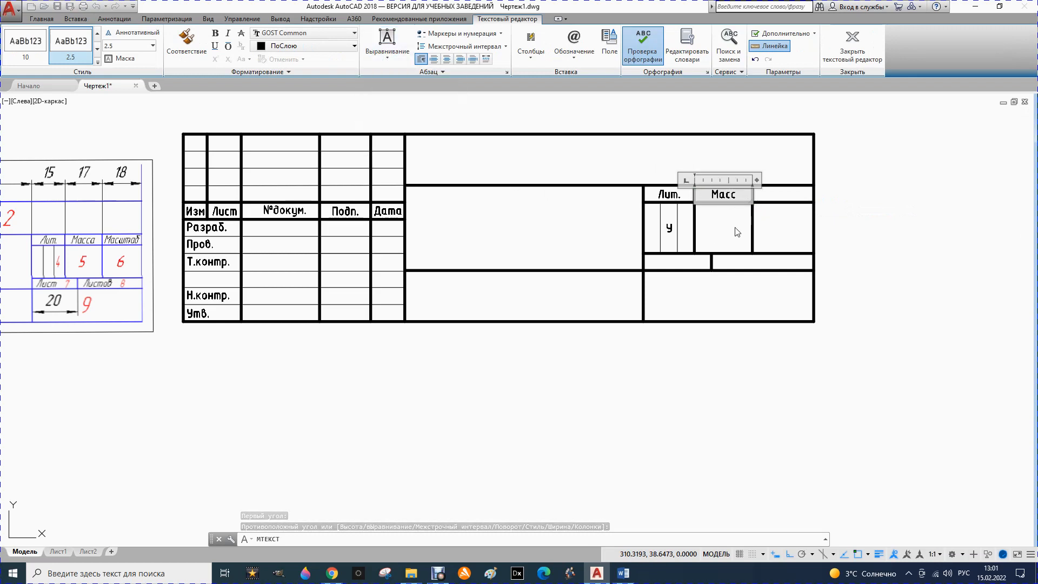
pyautogui.click(796, 226)
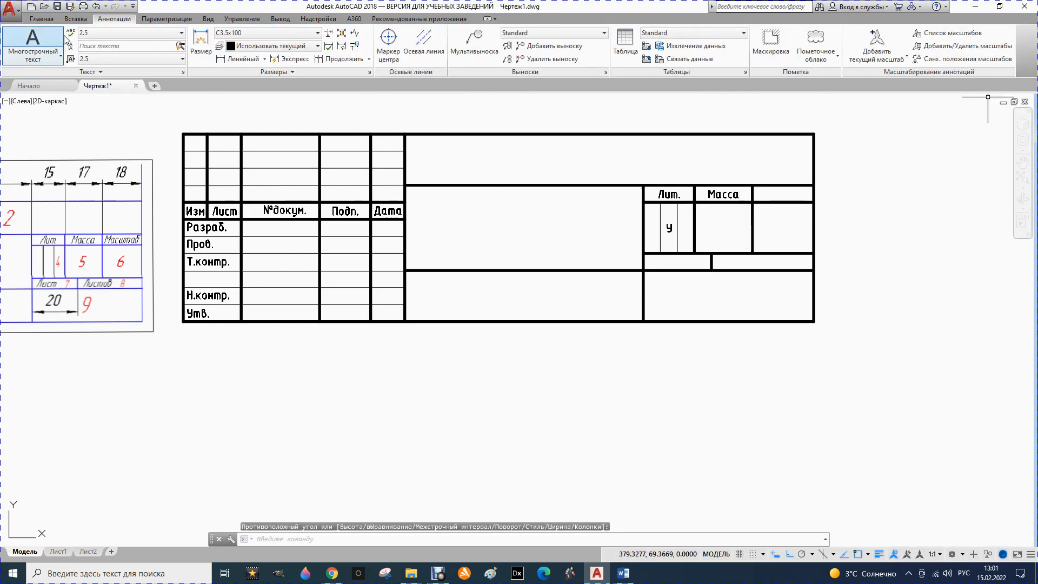
# Add multiline text "Масштаб" in the header cell right of "Масса" and justify it middle centre.
pyautogui.click(60, 58)
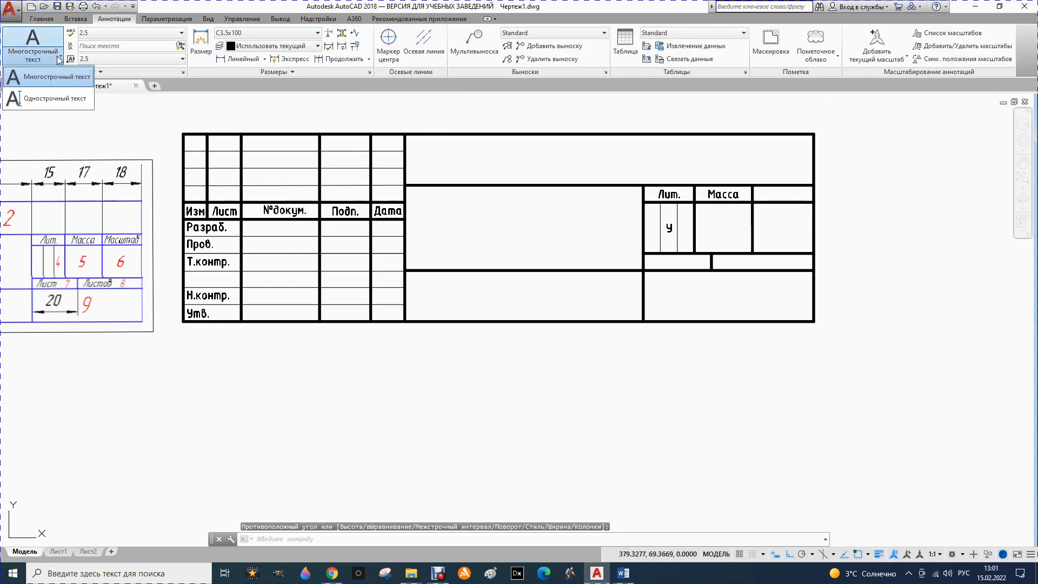
pyautogui.click(34, 78)
pyautogui.click(753, 185)
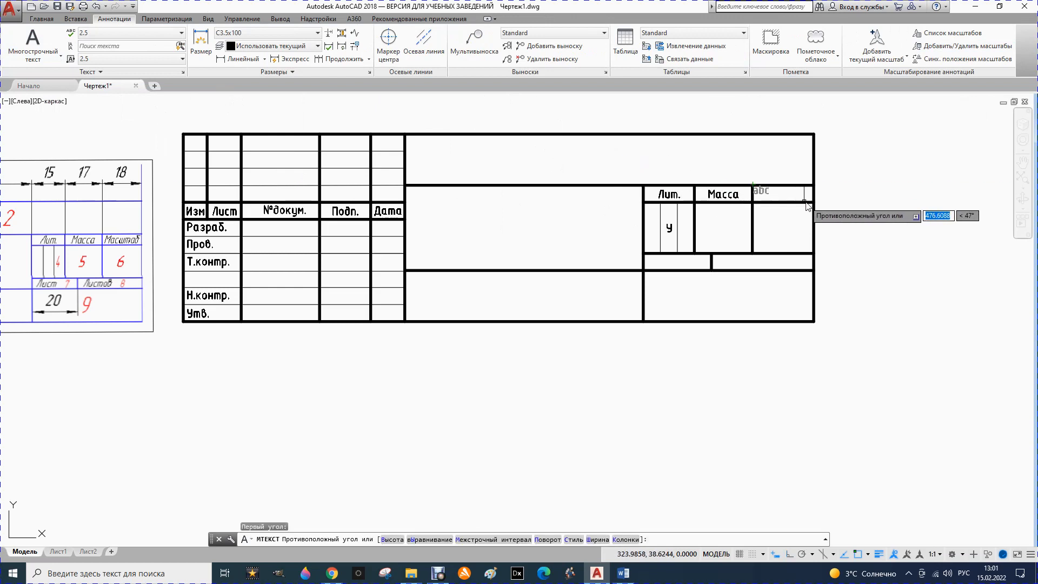
pyautogui.click(815, 205)
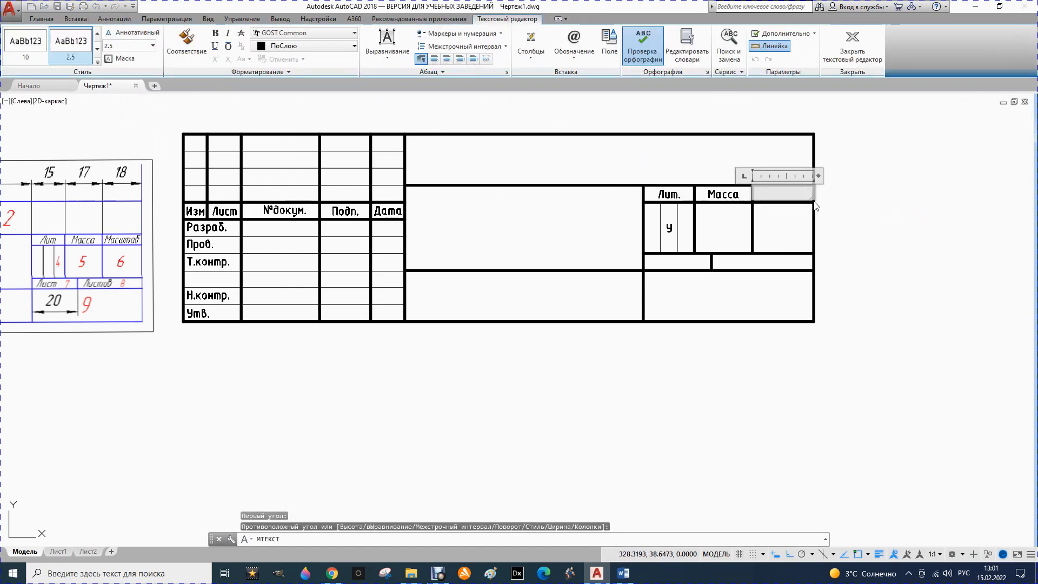
pyautogui.write('Масштаб')
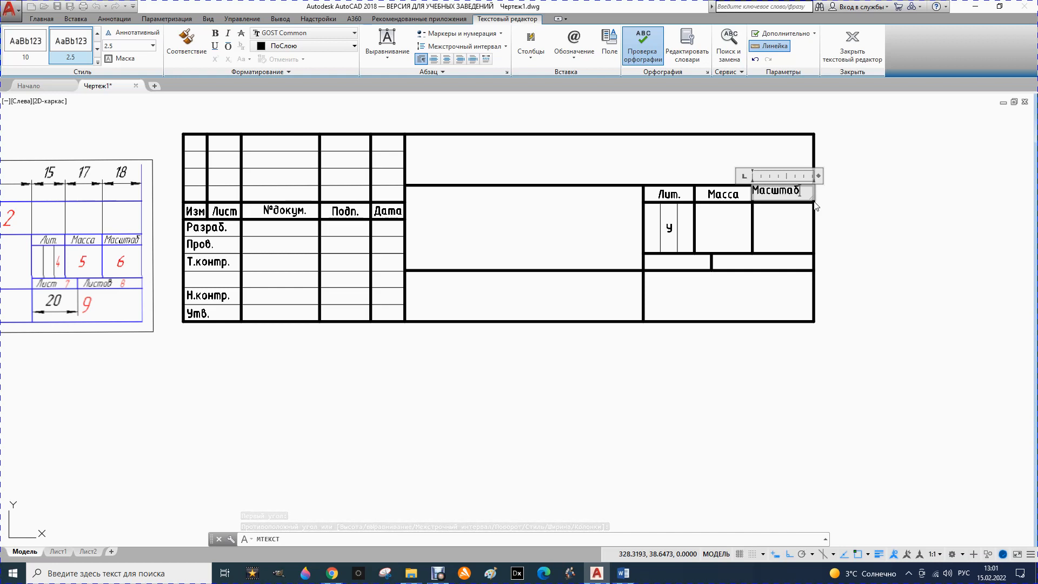
pyautogui.click(400, 64)
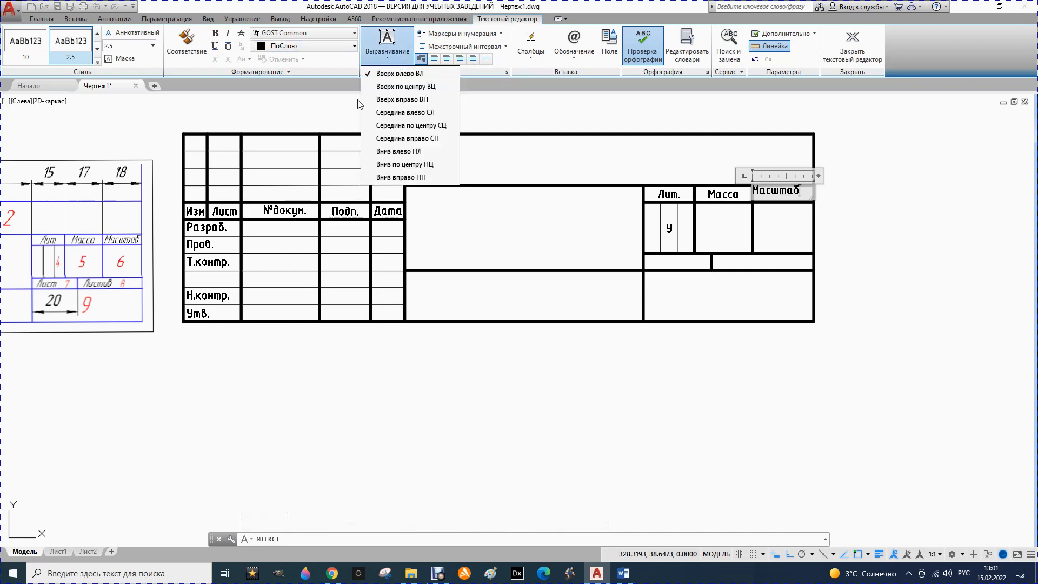
pyautogui.click(397, 125)
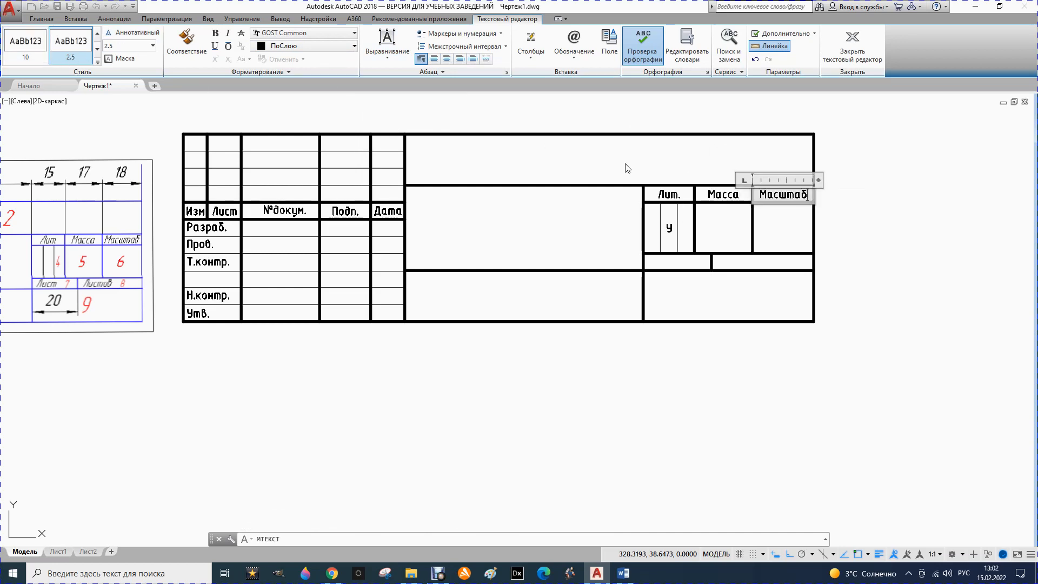
pyautogui.click(614, 351)
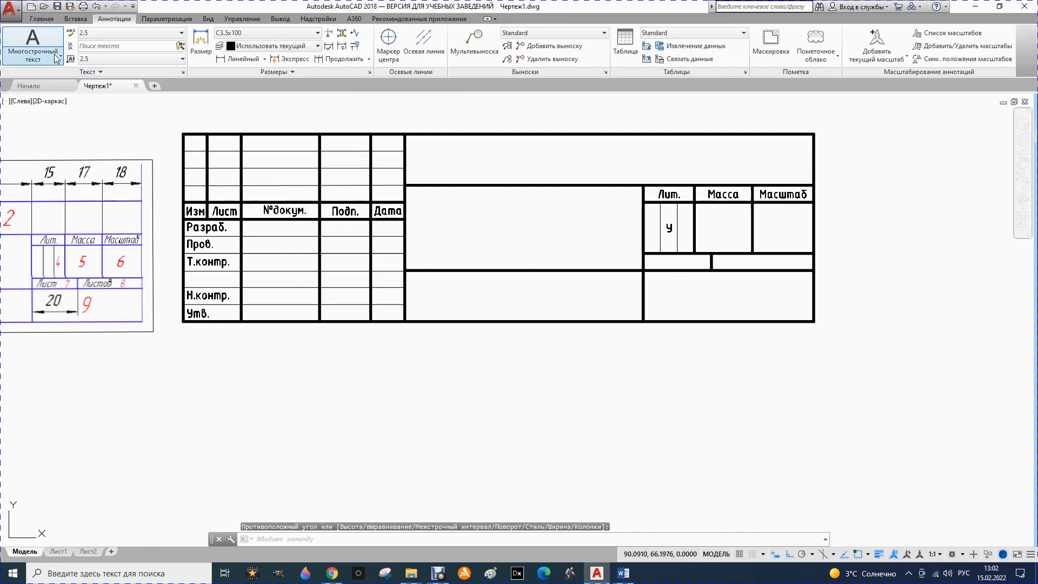
# Add middle-centred multiline text "Лист" in the left cell of the narrow row below the "Лит." columns.
pyautogui.click(24, 58)
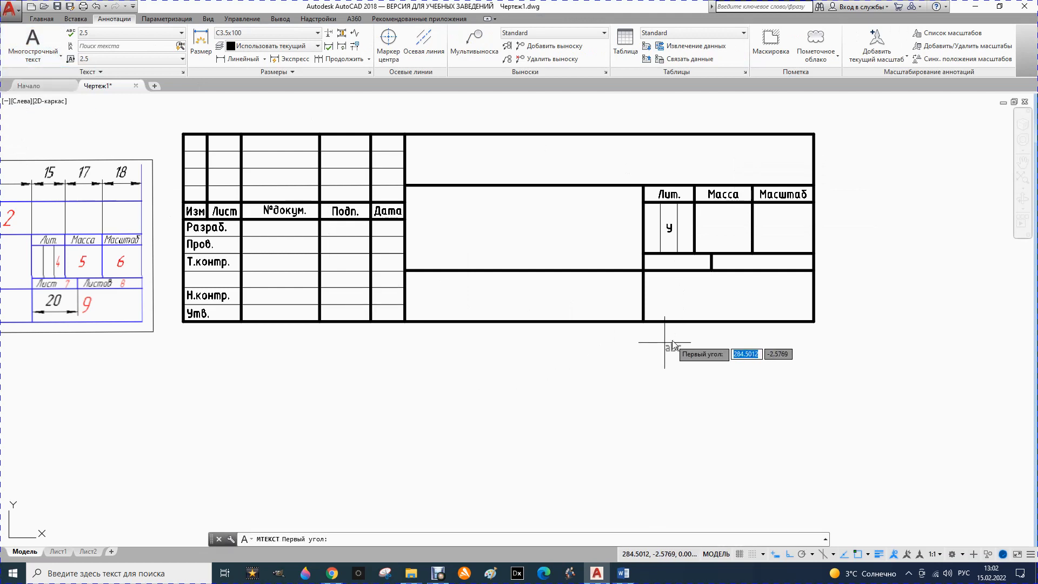
pyautogui.click(645, 256)
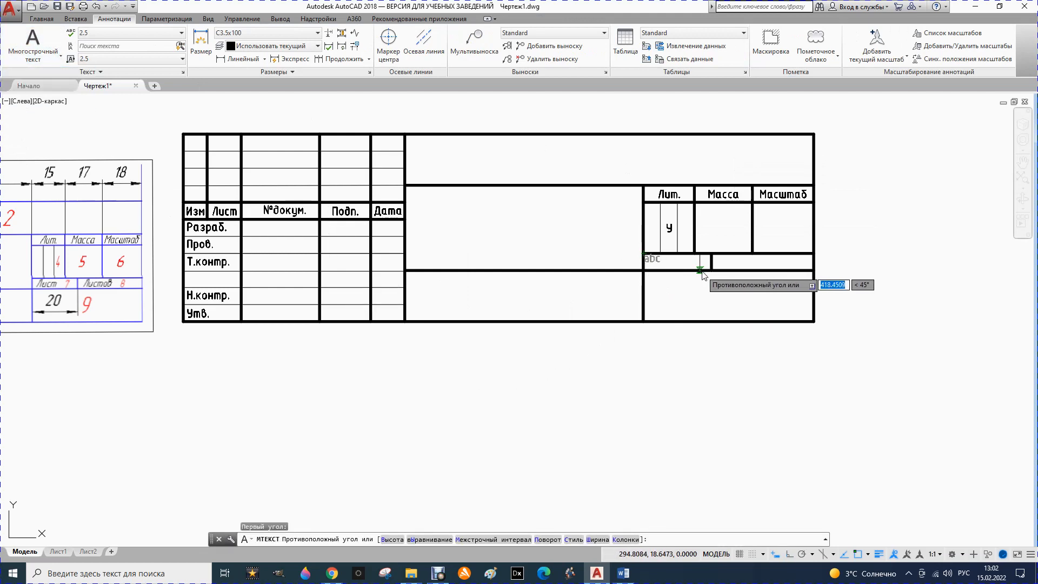
pyautogui.click(712, 271)
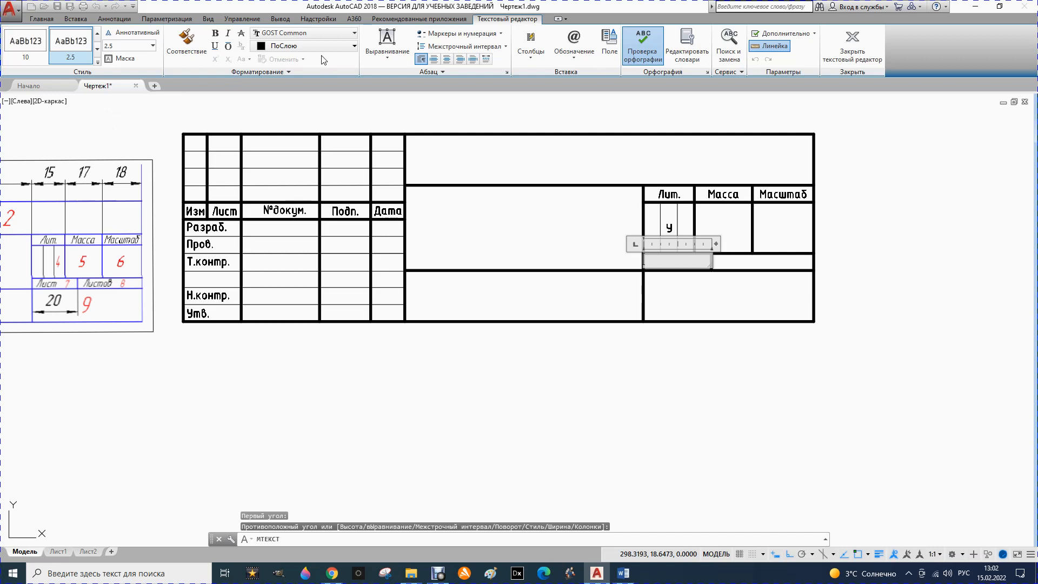
pyautogui.click(387, 54)
pyautogui.click(401, 126)
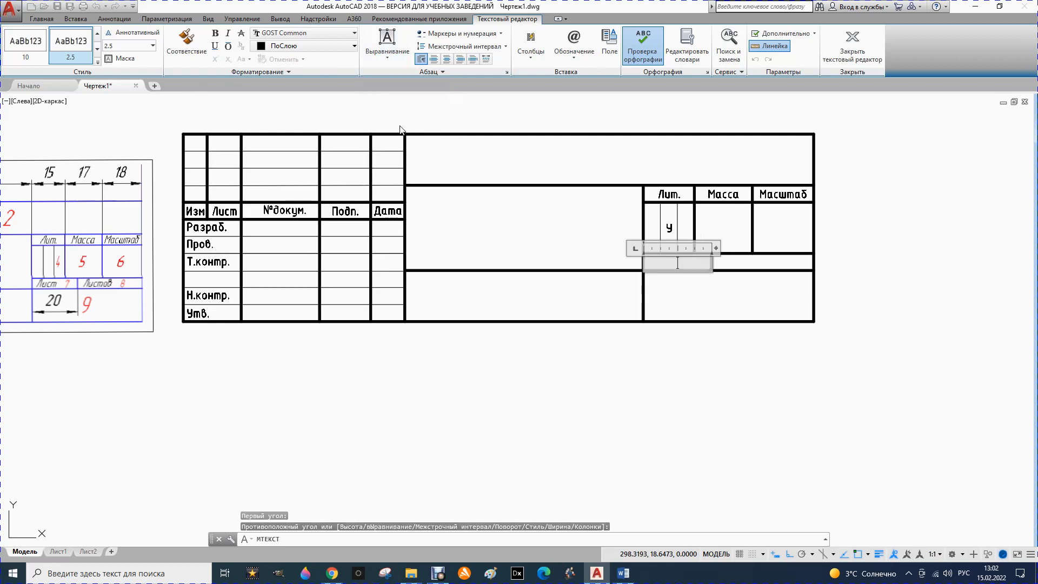
pyautogui.write('Лист')
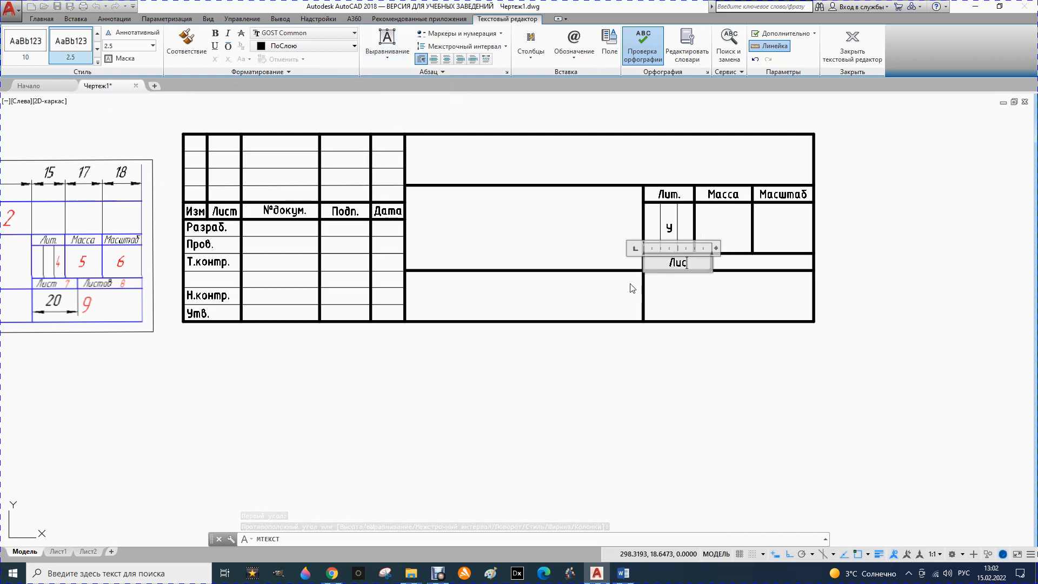
pyautogui.click(655, 295)
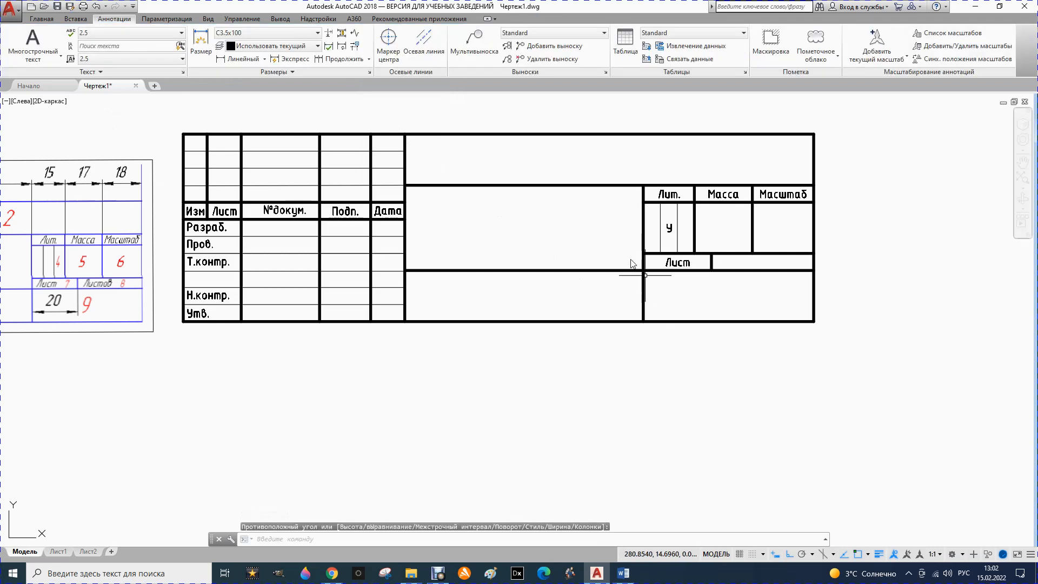
# Add middle-centred multiline text "Листов" in the cell directly to the right of "Лист" below the "Масса" and "Масштаб" columns.
pyautogui.click(62, 61)
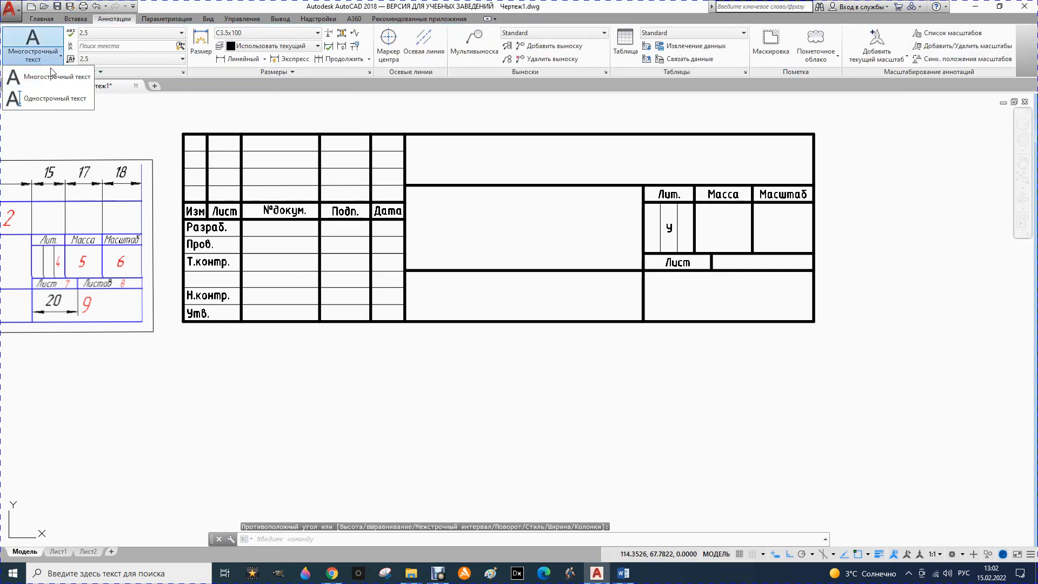
pyautogui.click(33, 77)
pyautogui.click(712, 254)
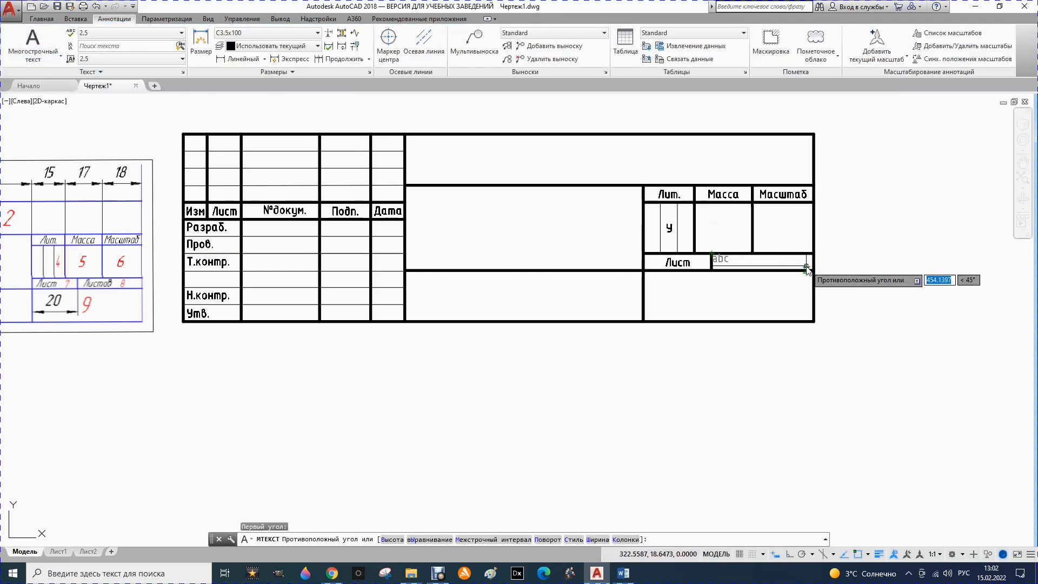
pyautogui.click(815, 271)
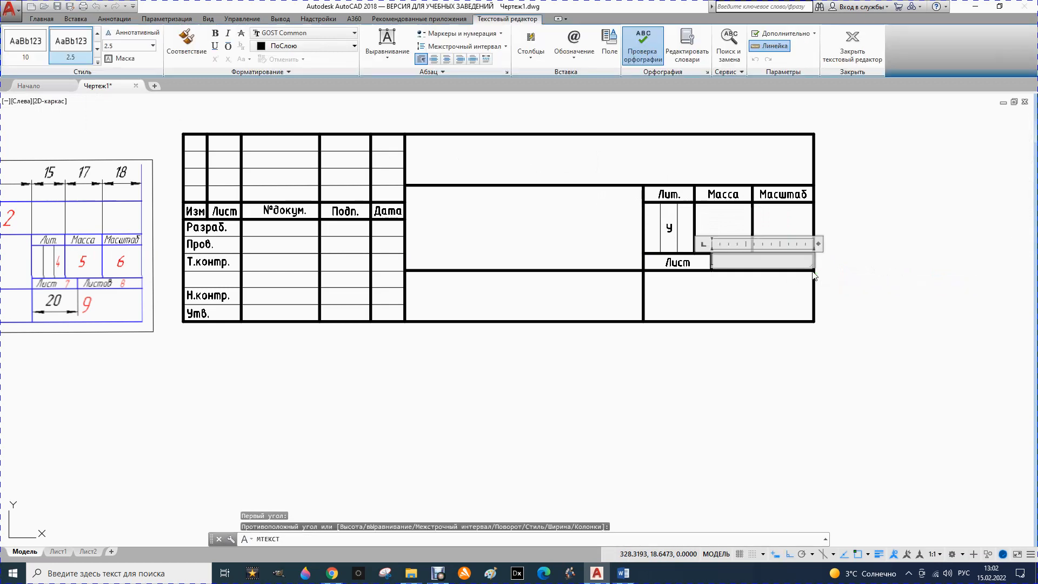
pyautogui.write('Листов')
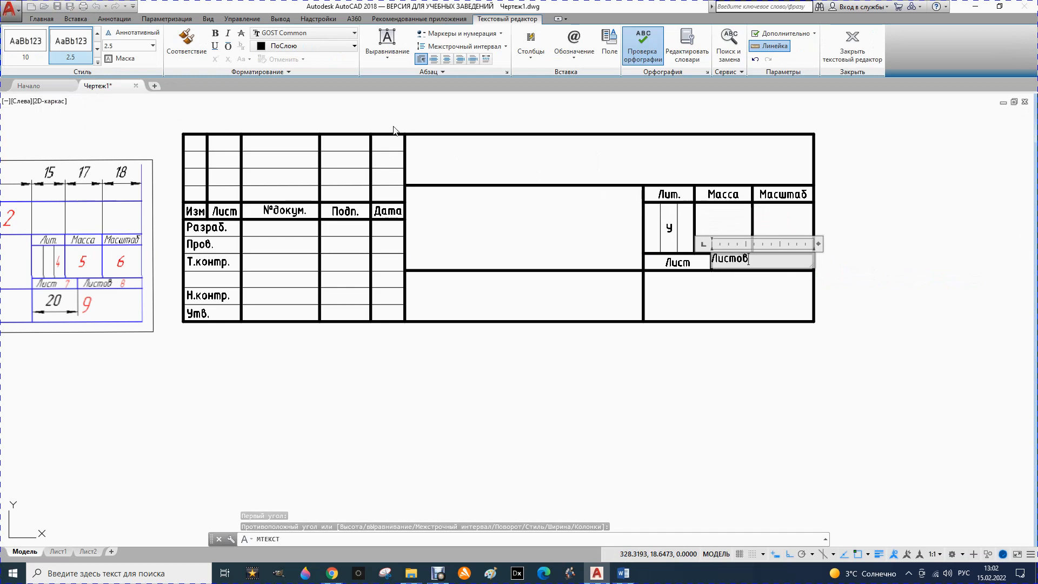
pyautogui.click(403, 64)
pyautogui.click(404, 127)
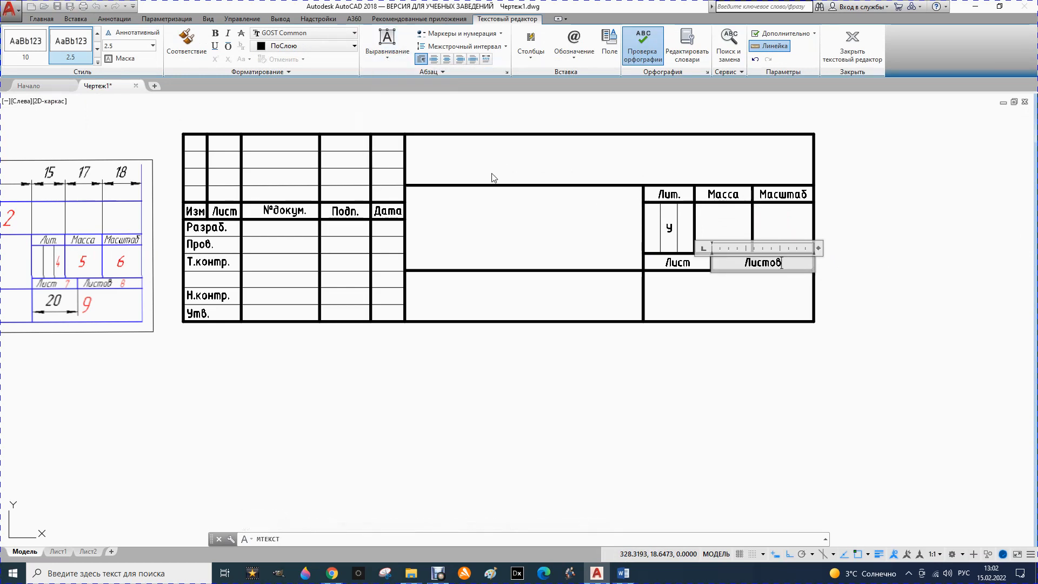
pyautogui.press('Escape')
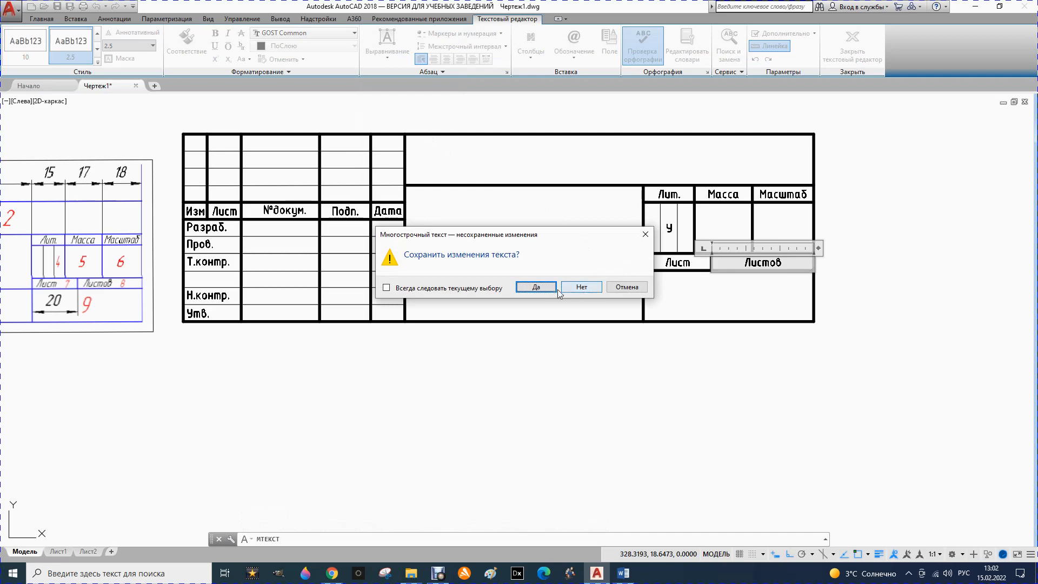
pyautogui.click(537, 288)
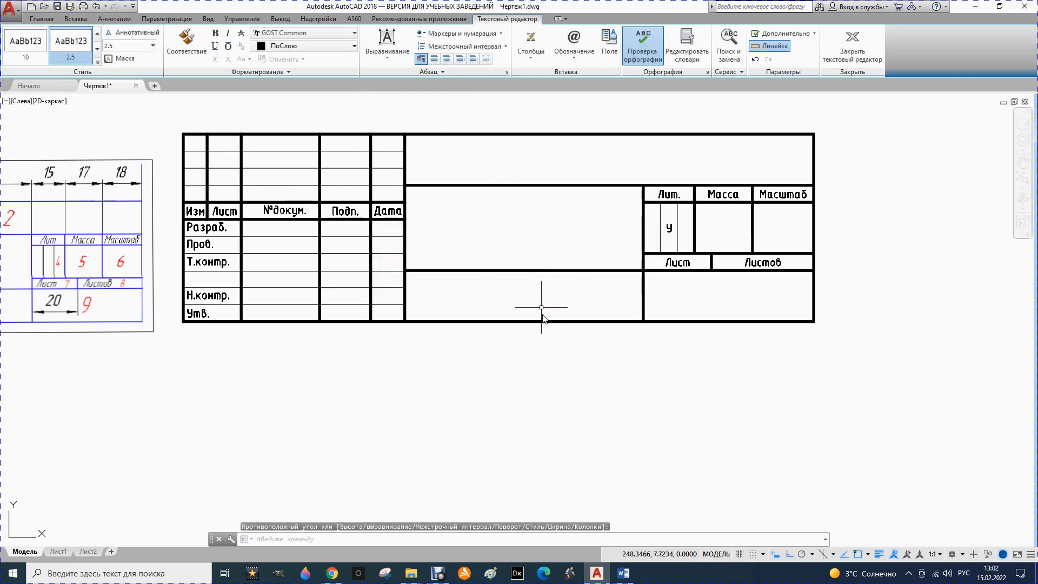
# Add middle-centred multiline text "Вариант 31" in the large cell below "Лист" and "Листов".
pyautogui.scroll(-2, 641, 308)
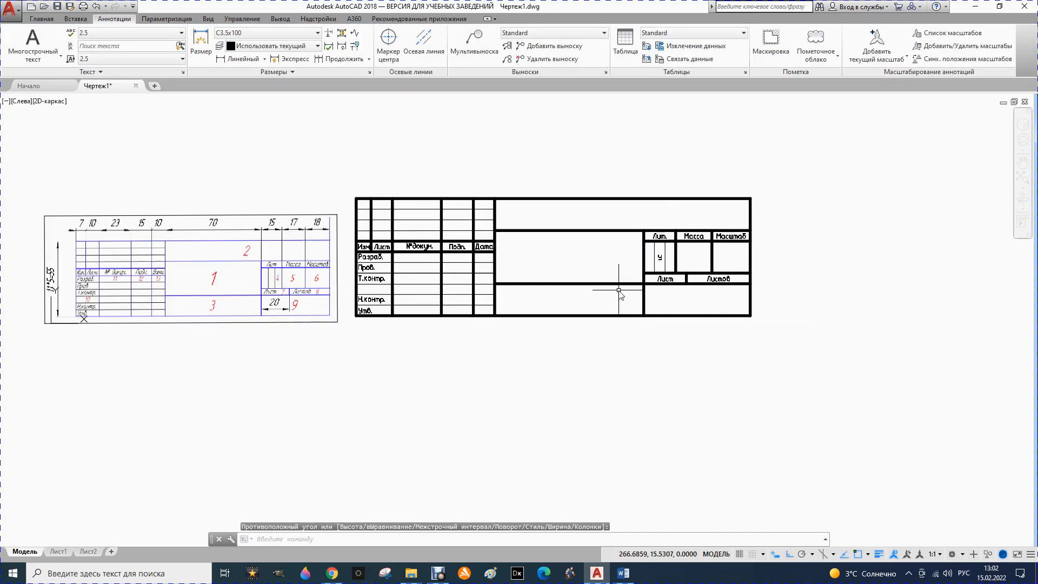
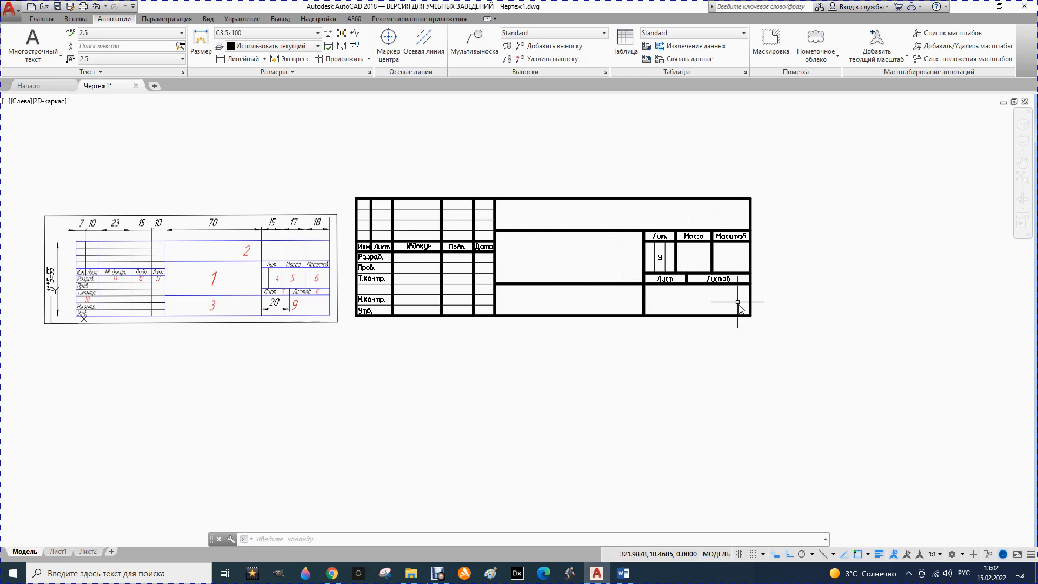
pyautogui.scroll(2, 757, 328)
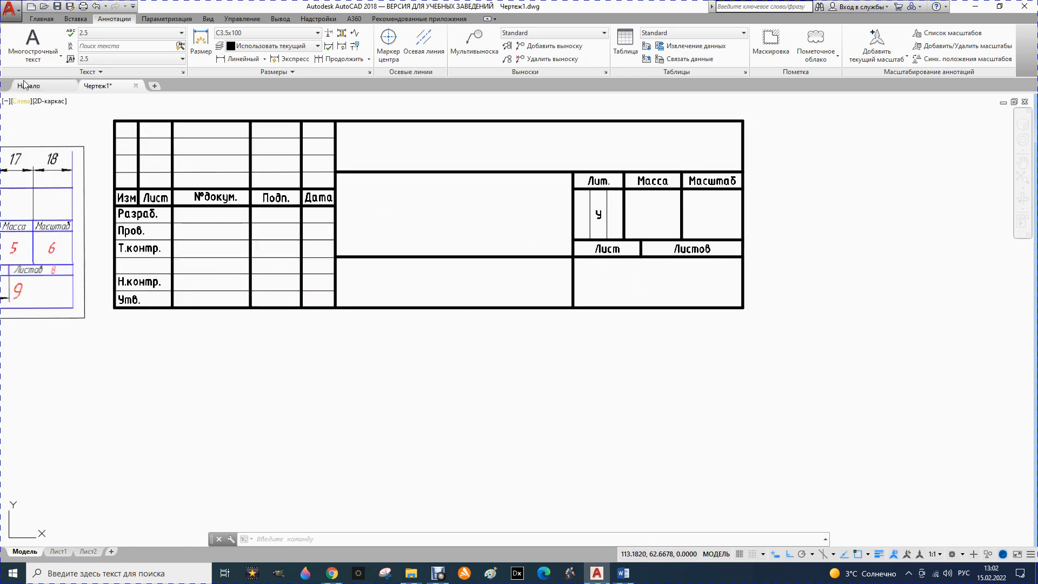
pyautogui.click(61, 56)
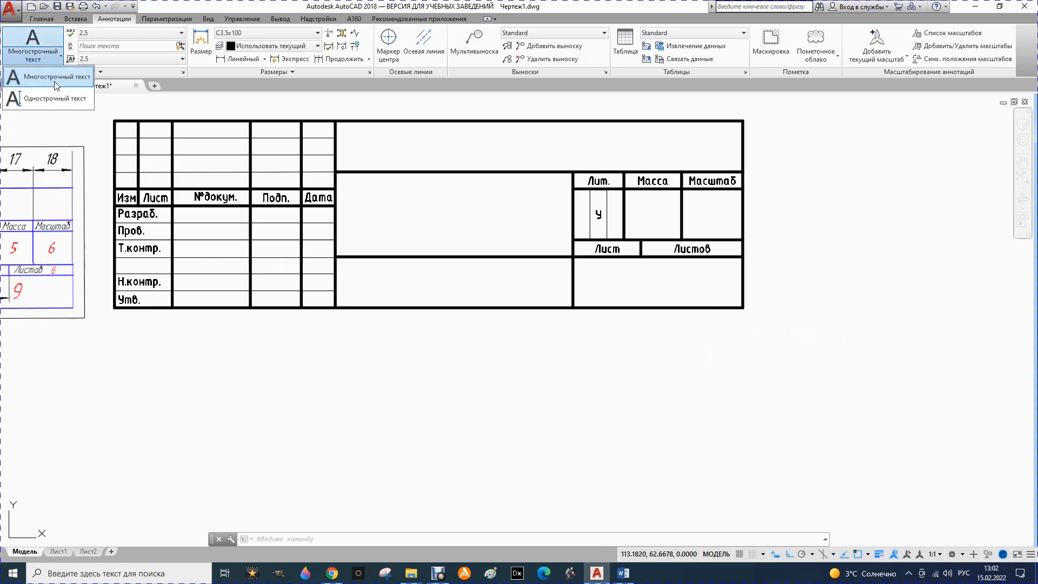
pyautogui.click(56, 77)
pyautogui.click(574, 256)
pyautogui.click(745, 308)
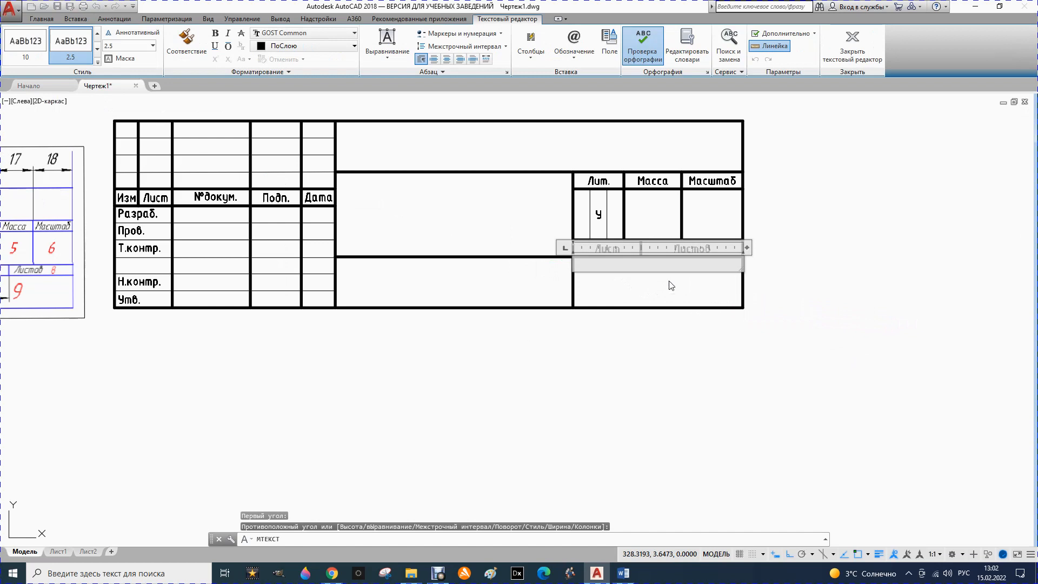
pyautogui.click(387, 43)
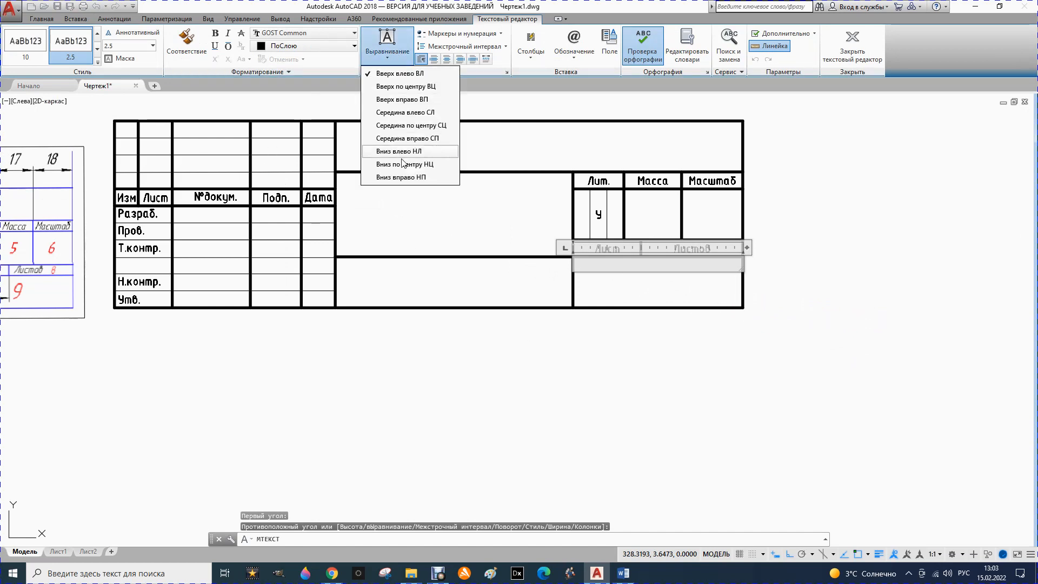
pyautogui.click(406, 127)
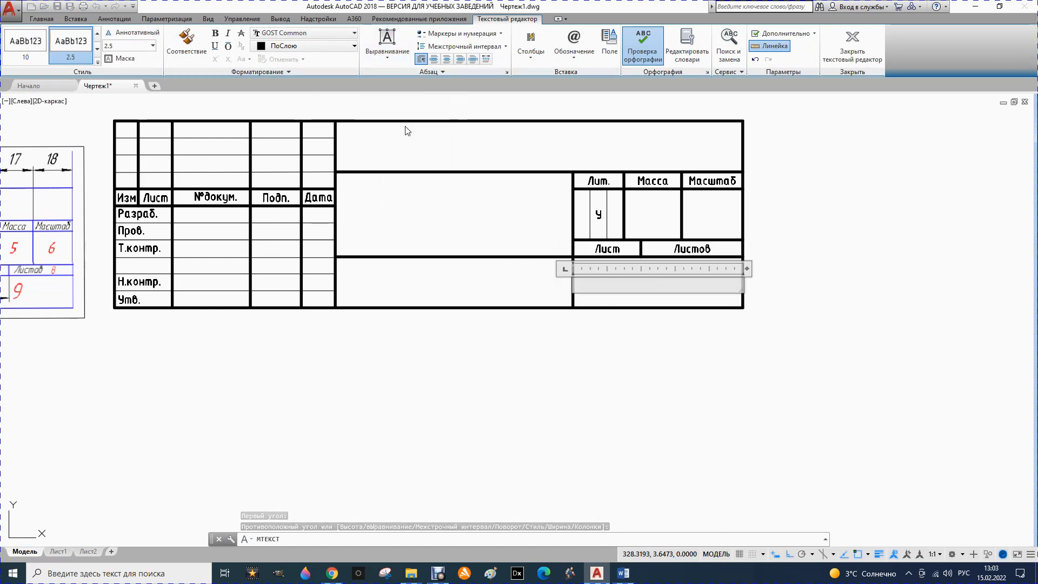
pyautogui.write('Вариант')
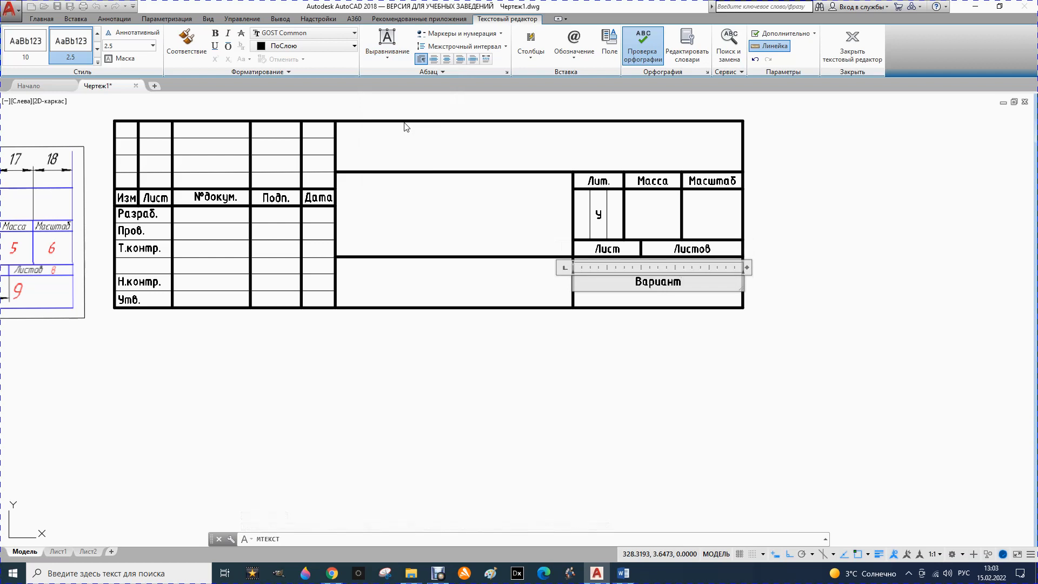
pyautogui.write(' 31')
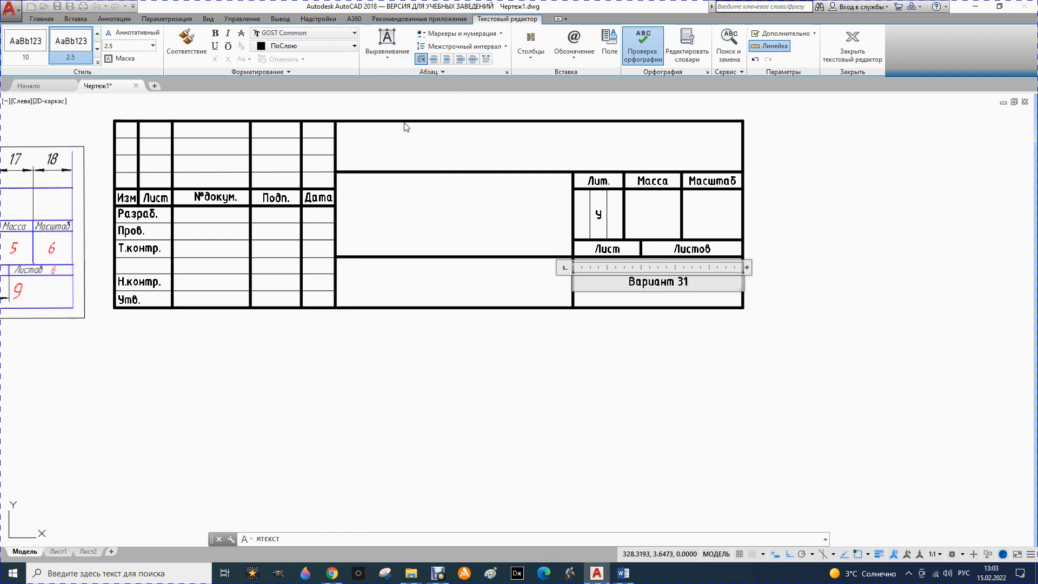
pyautogui.click(561, 352)
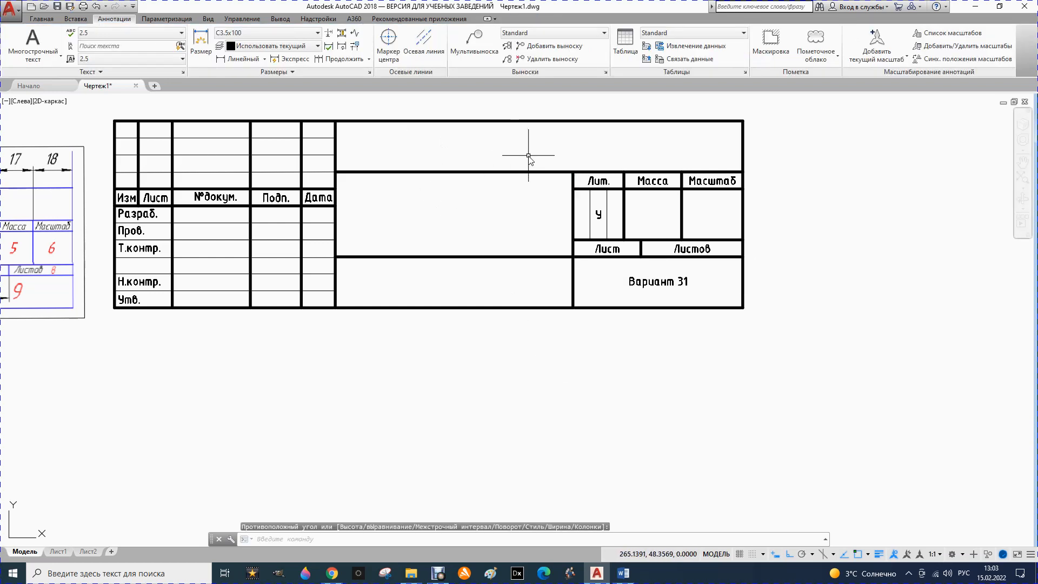
# Add multiline text "ИСФ СДП-ТВОВБ-211.1" in text style 5 in the wide upper cell of the title block.
pyautogui.scroll(-2, 529, 157)
pyautogui.scroll(2, 378, 132)
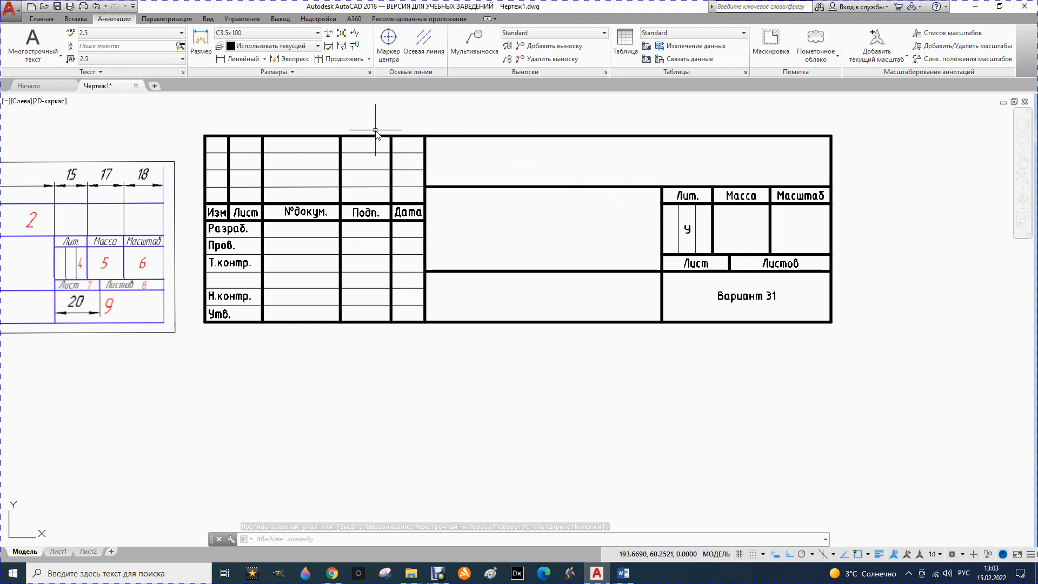
pyautogui.click(60, 56)
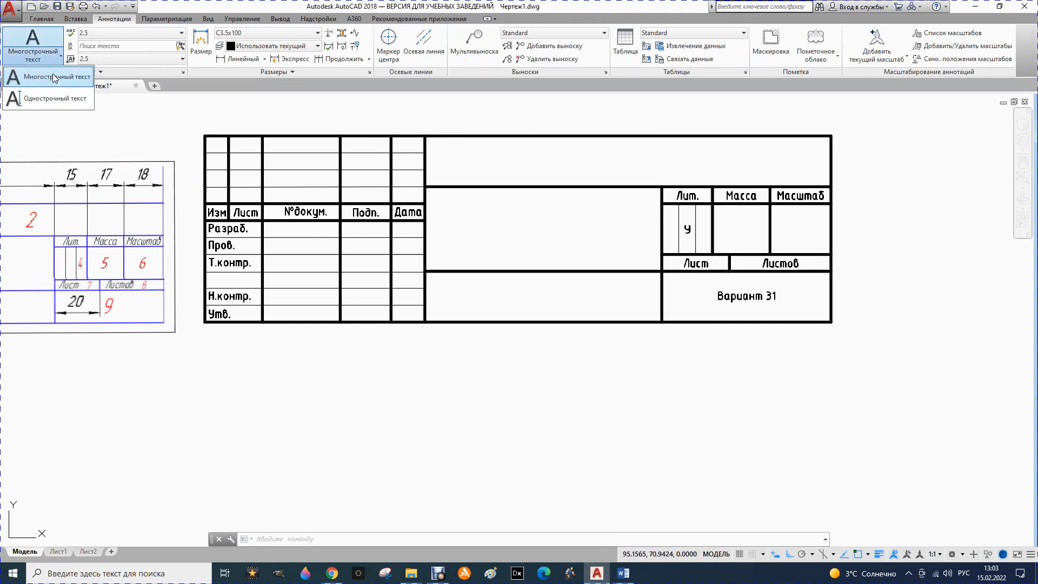
pyautogui.click(76, 80)
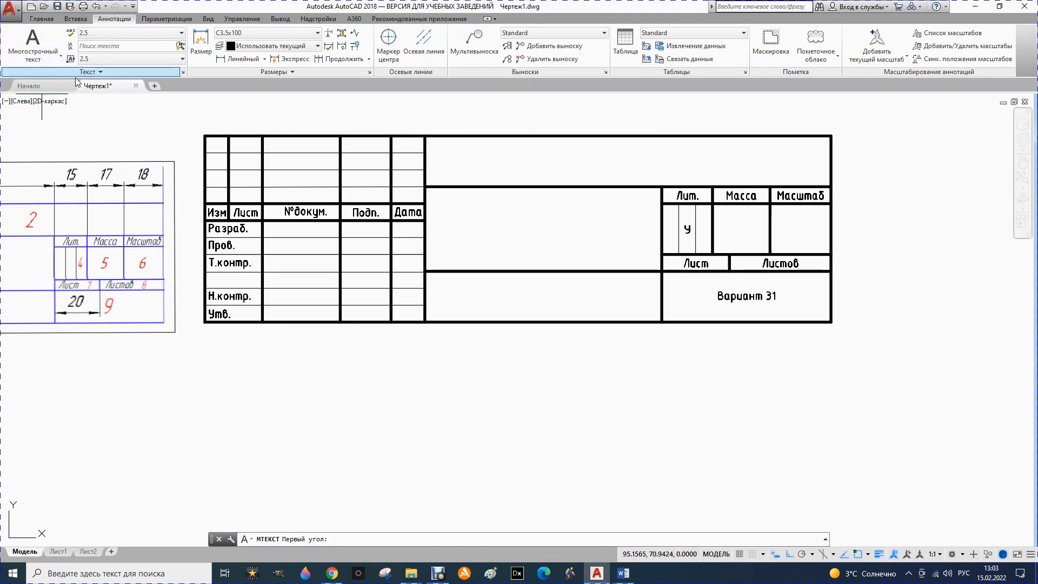
pyautogui.click(426, 136)
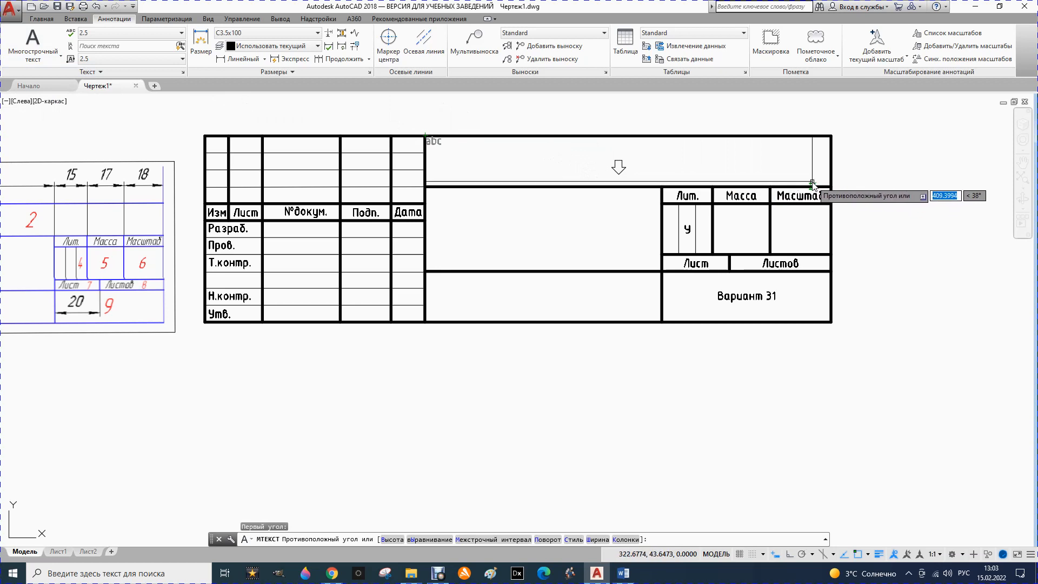
pyautogui.click(833, 188)
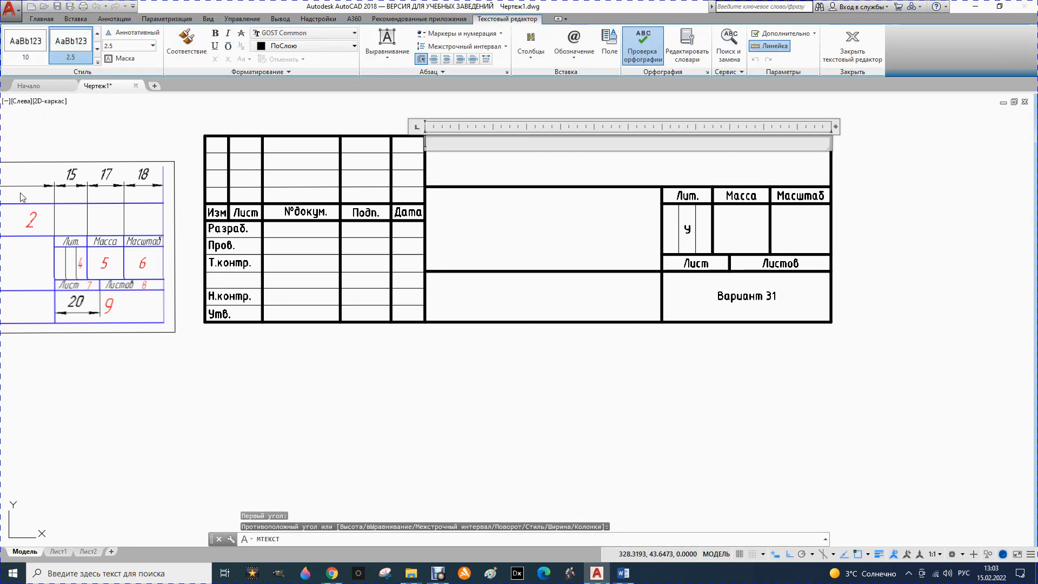
pyautogui.click(98, 49)
pyautogui.click(78, 54)
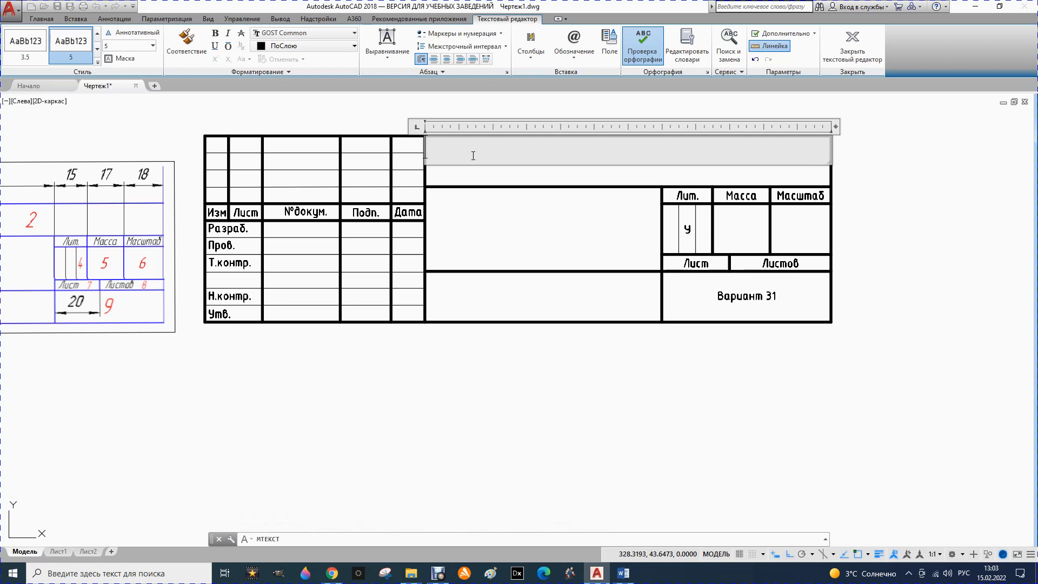
pyautogui.write('ИСФ СДП')
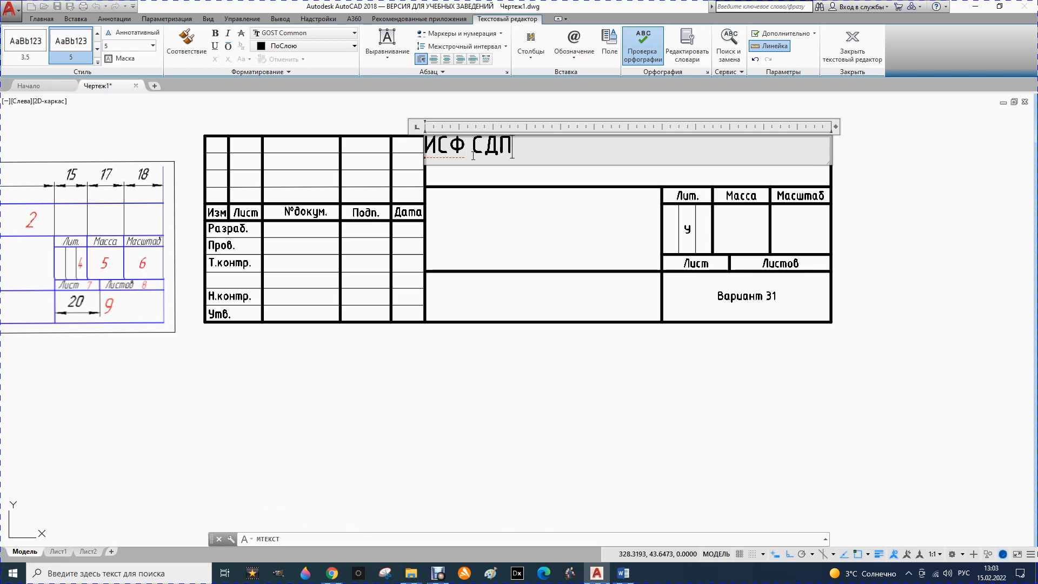
pyautogui.write('-')
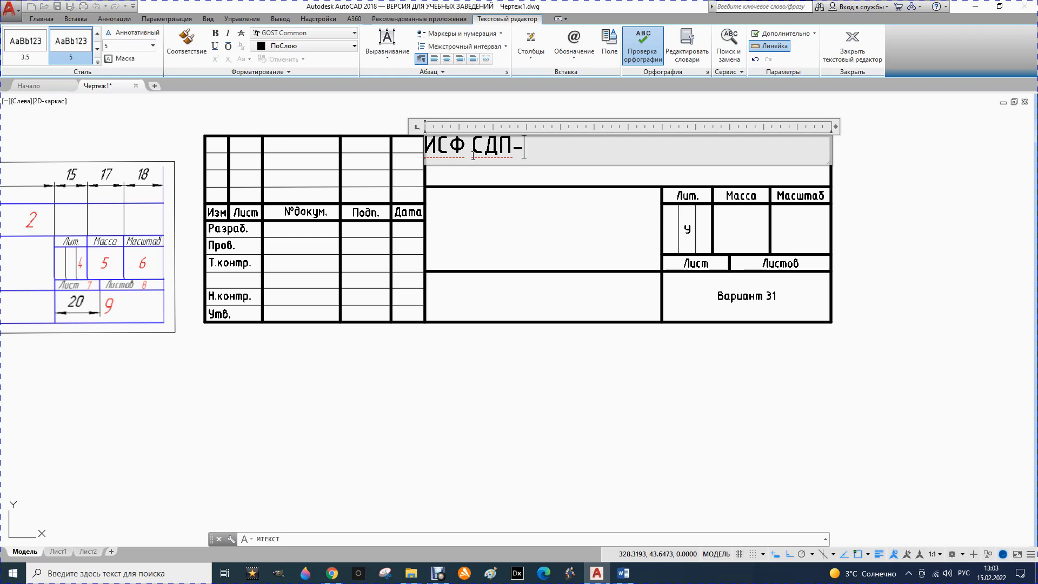
pyautogui.write('ТВОВ')
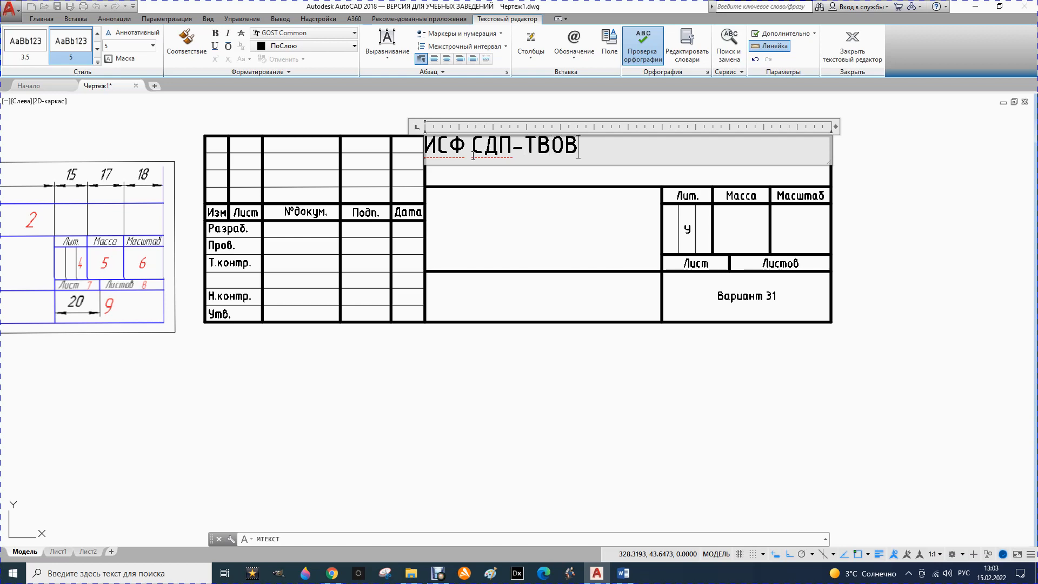
pyautogui.write('Б')
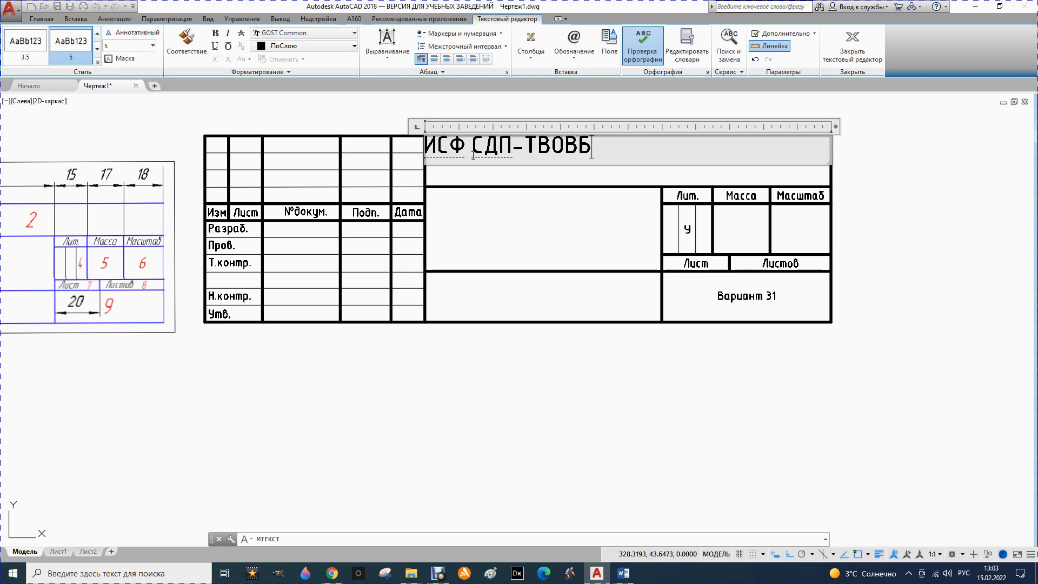
pyautogui.write('-211.1')
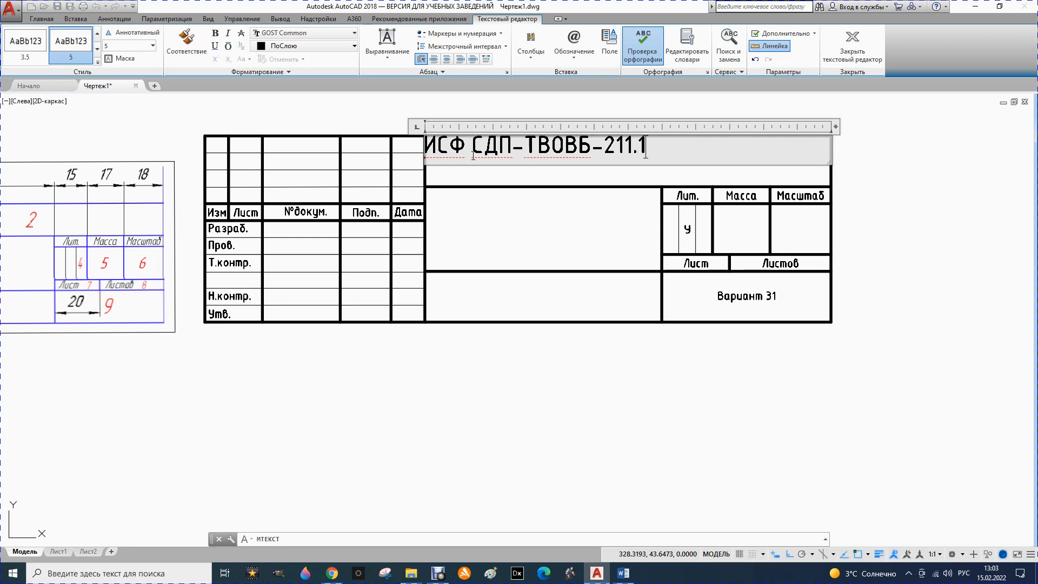
pyautogui.click(505, 209)
# Set the justification of the "ИСФ СДП-ТВОВБ-211.1" text to middle centre.
pyautogui.click(532, 145)
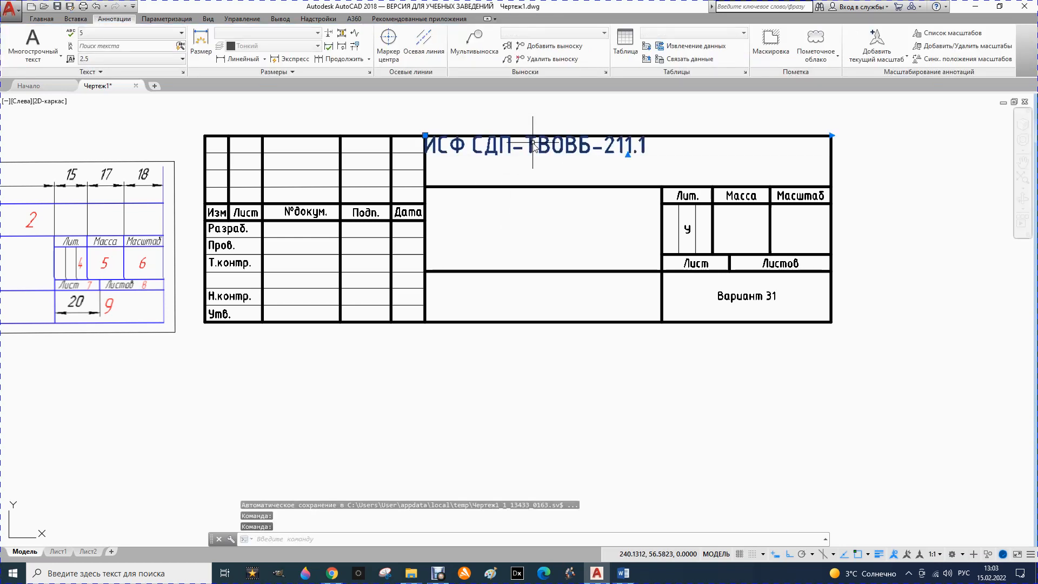
pyautogui.doubleClick(533, 145)
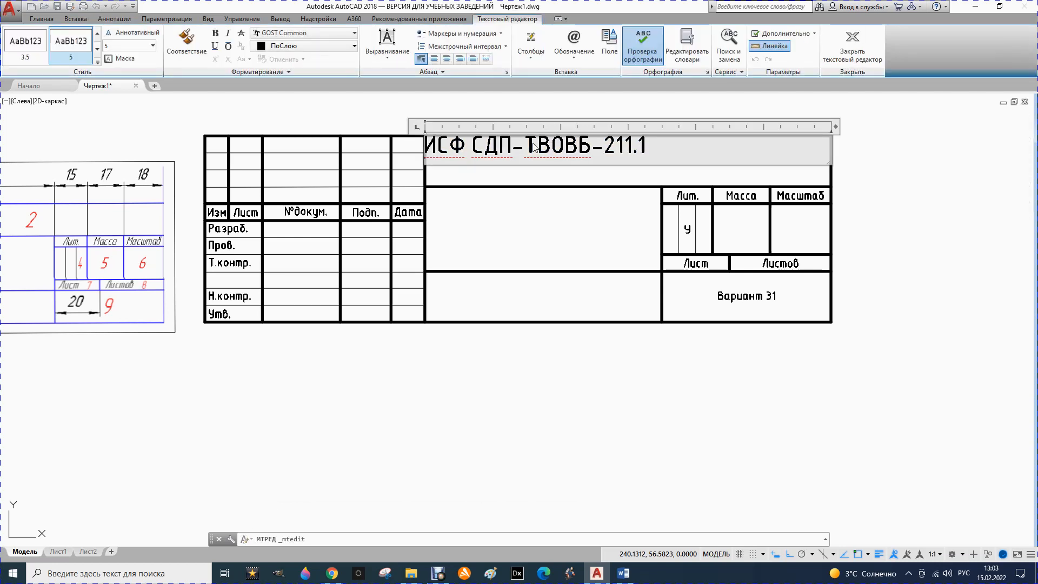
pyautogui.click(387, 43)
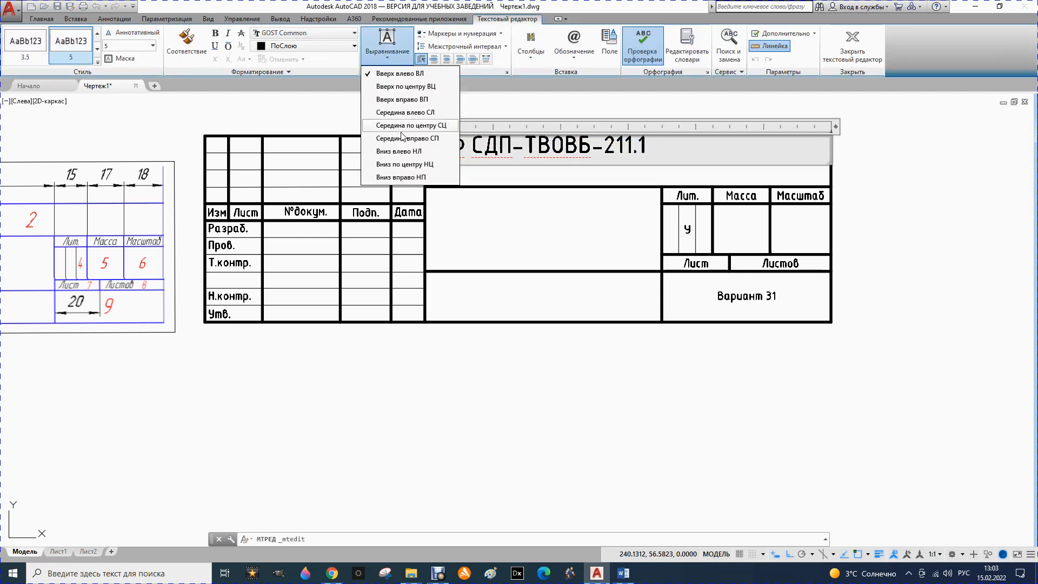
pyautogui.click(401, 126)
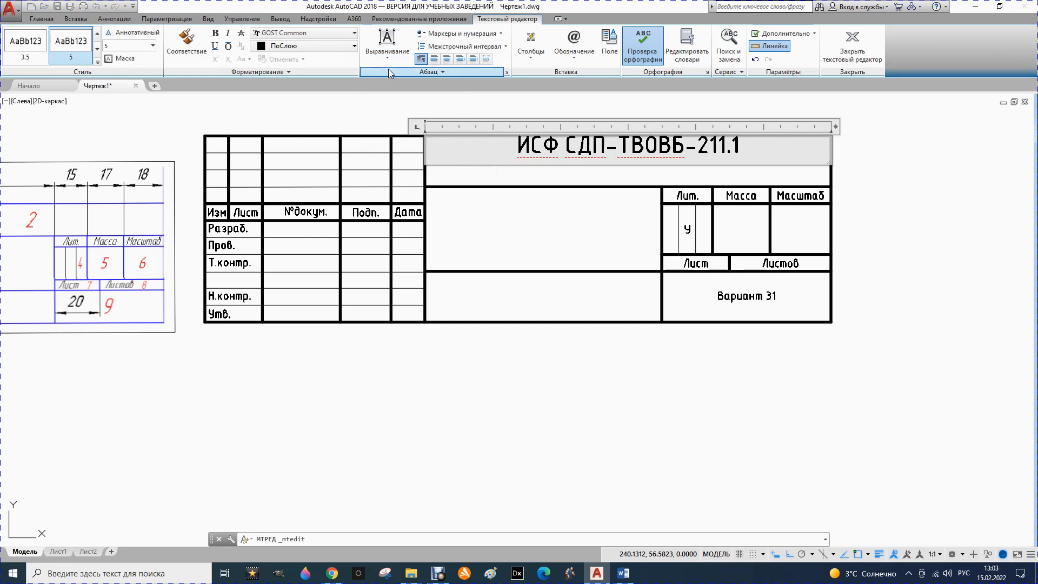
pyautogui.click(389, 96)
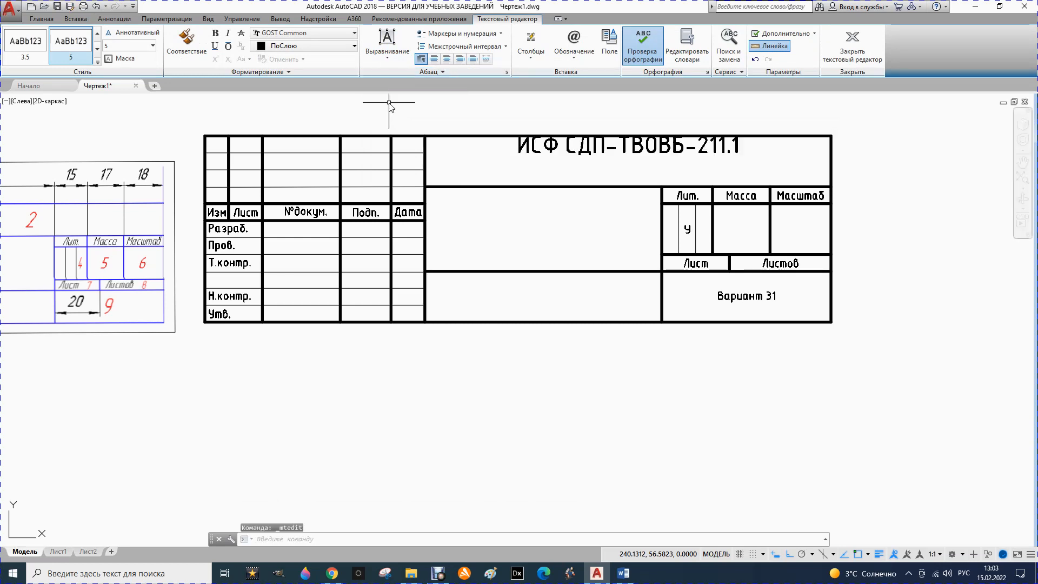
# Try to change the justification of the "ИСФ СДП-ТВОВБ-211.1" text to bottom centre.
pyautogui.click(606, 153)
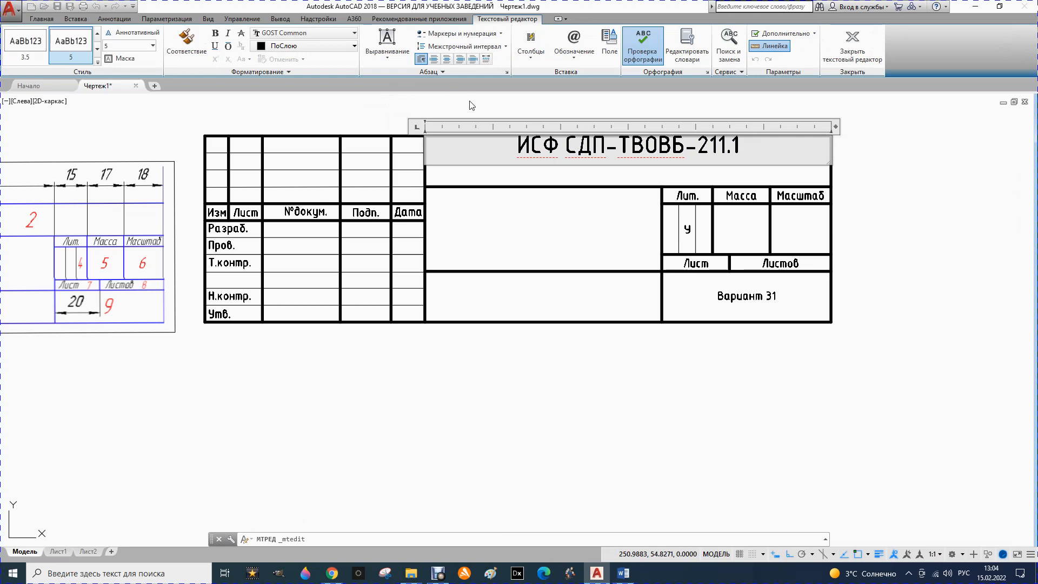
pyautogui.click(394, 61)
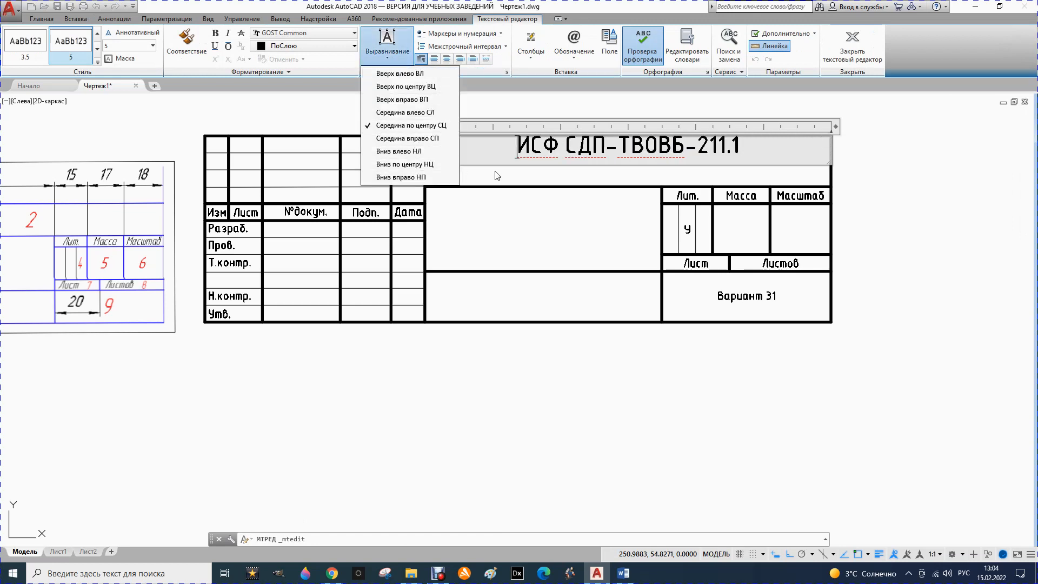
pyautogui.click(400, 164)
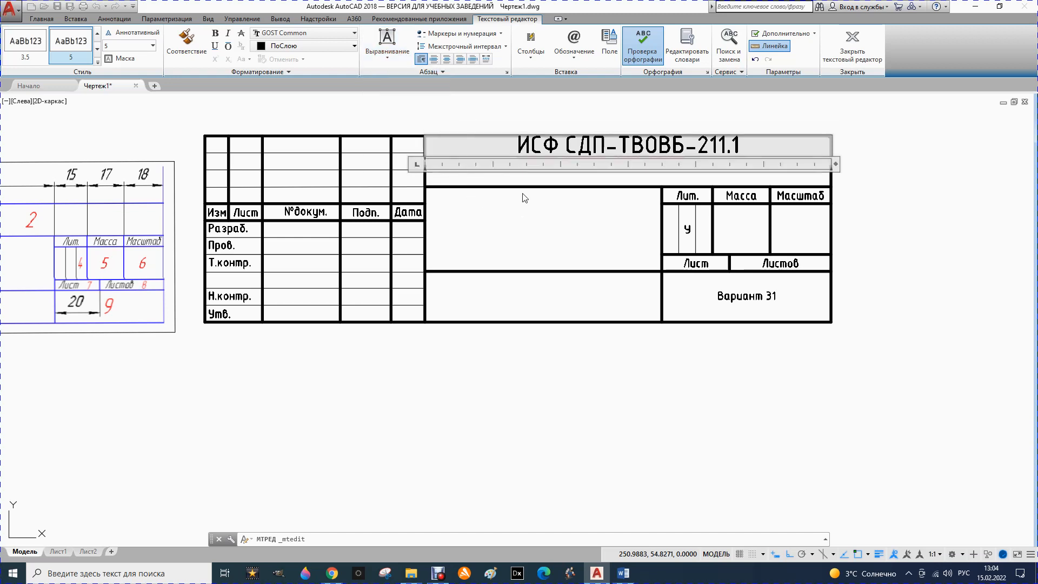
pyautogui.rightClick(524, 157)
pyautogui.rightClick(446, 139)
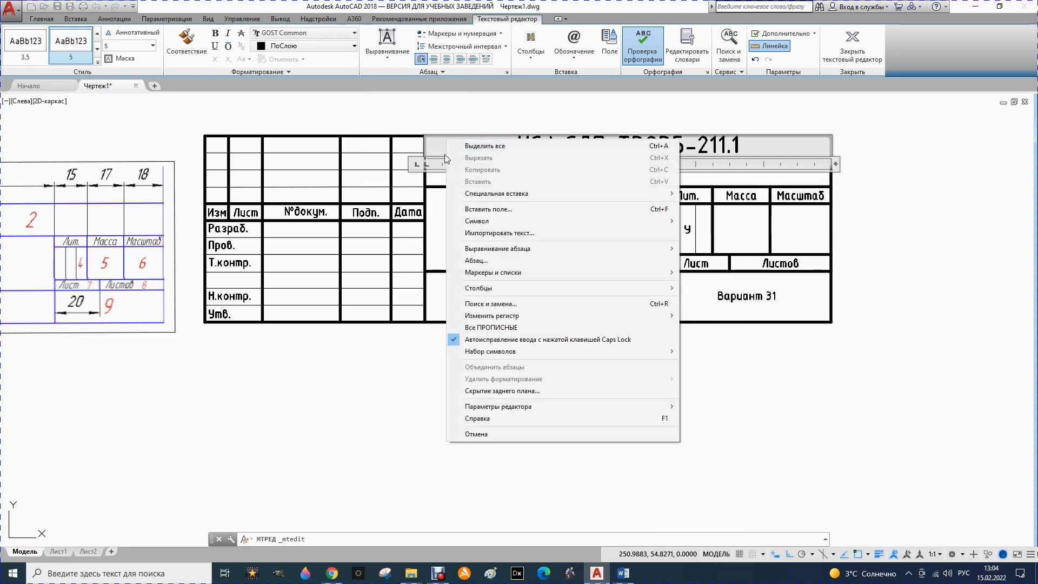
pyautogui.click(419, 389)
# Delete the designation text and start a new middle-centred multiline text box spanning the whole wide upper cell.
pyautogui.click(670, 144)
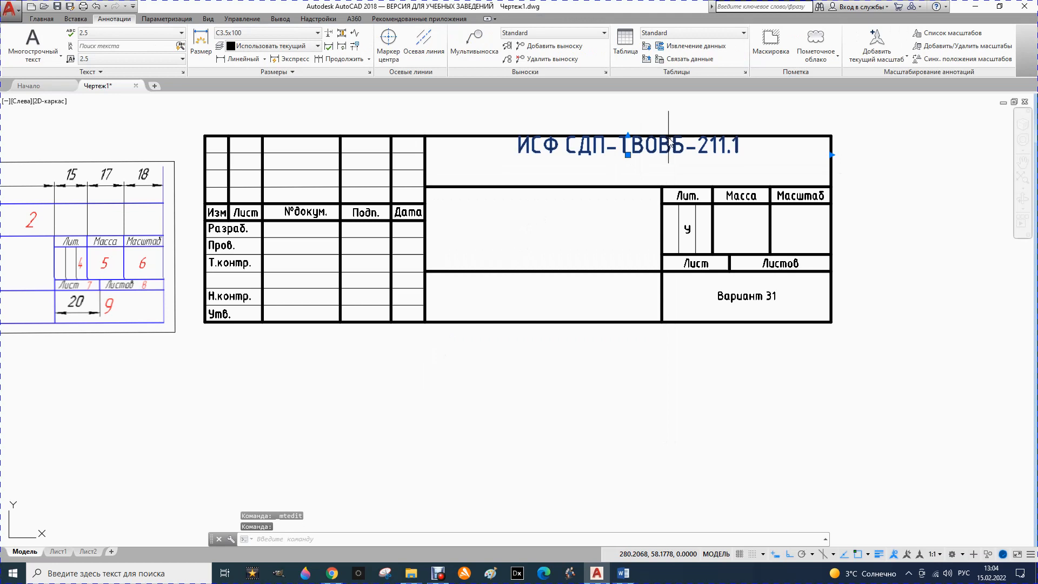
pyautogui.press('Delete')
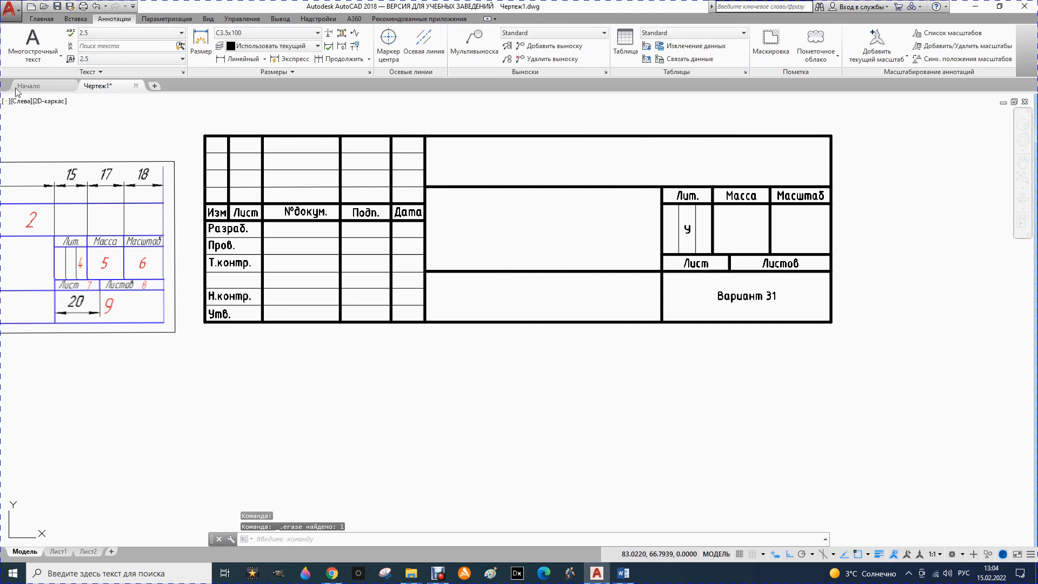
pyautogui.click(58, 56)
pyautogui.click(49, 81)
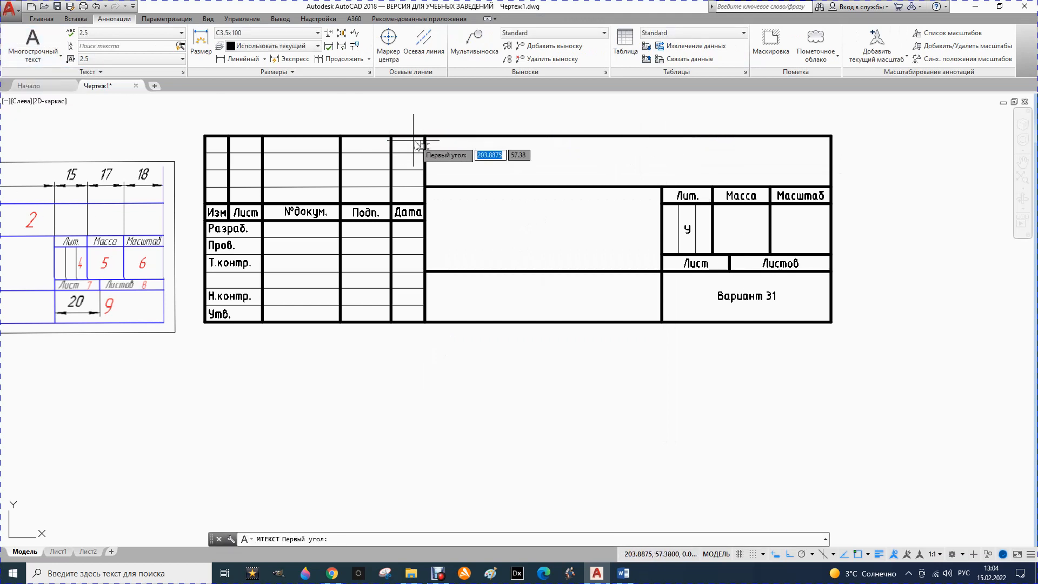
pyautogui.click(425, 135)
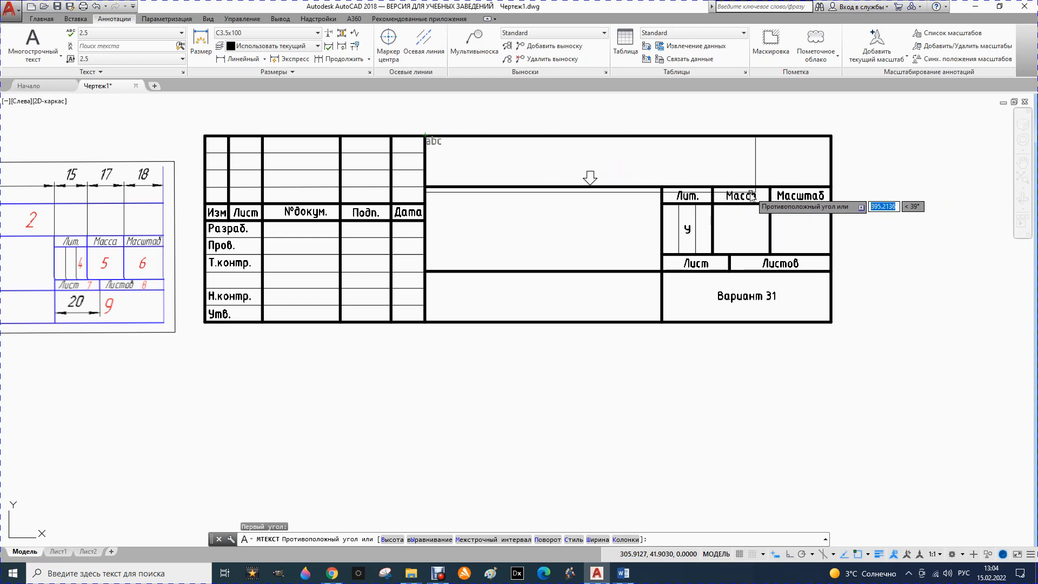
pyautogui.click(834, 187)
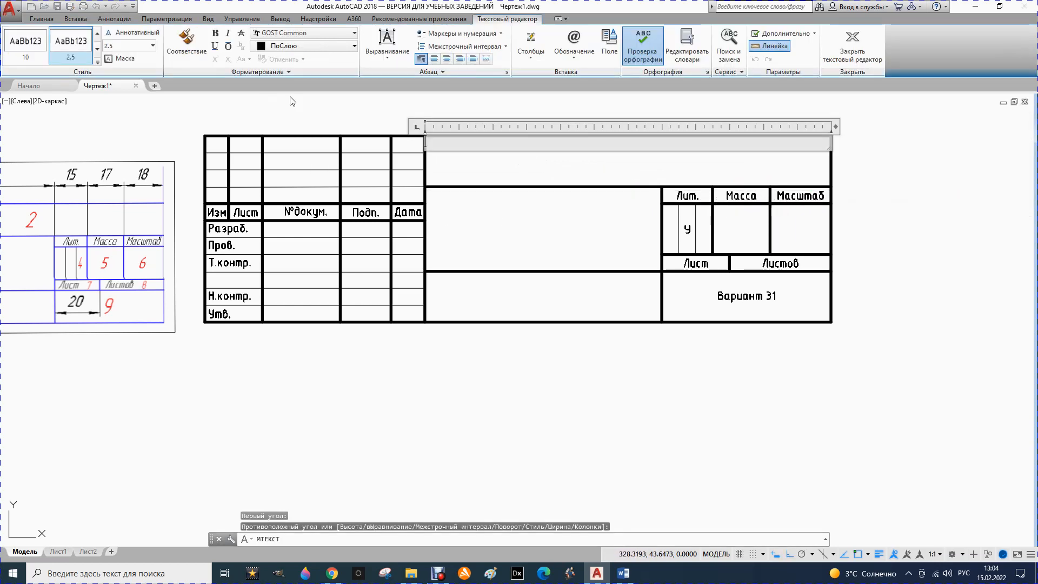
pyautogui.click(391, 57)
pyautogui.click(391, 125)
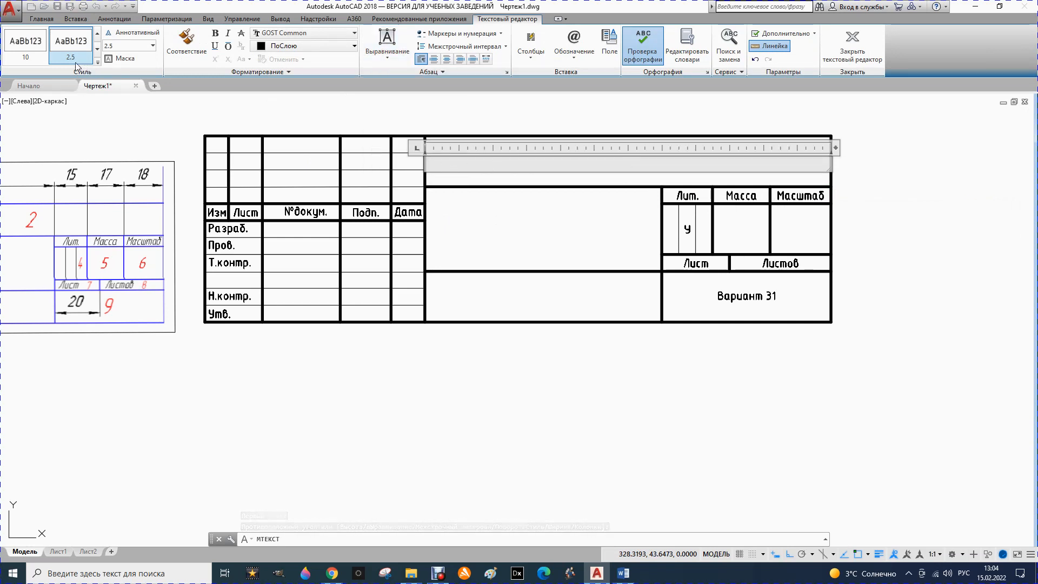
# Enter the designation "ИСФ сдп-ТВОВБ-211.1" in text style 5 in the wide upper cell's text box.
pyautogui.click(98, 49)
pyautogui.click(72, 58)
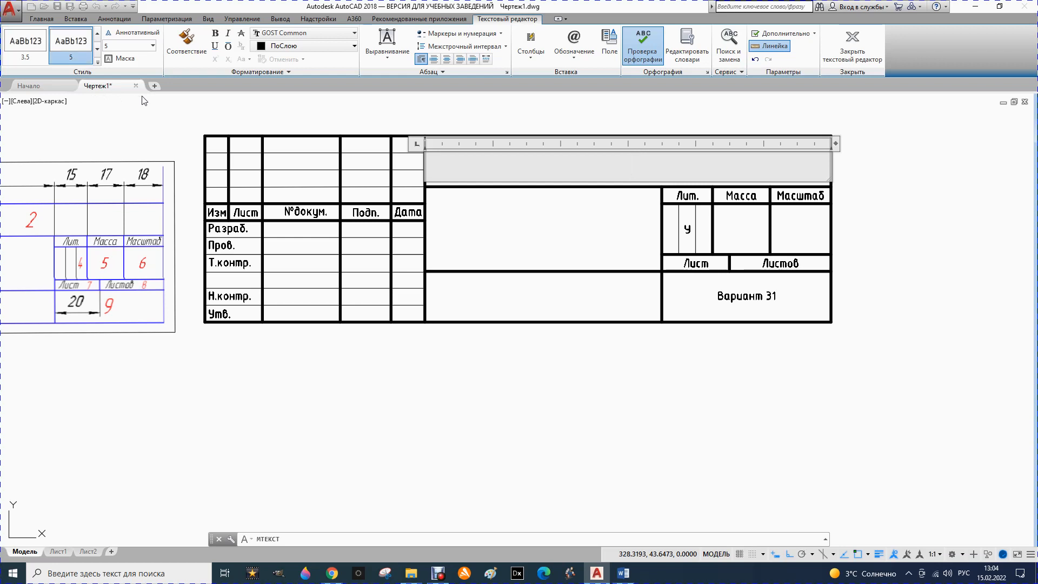
pyautogui.write('И')
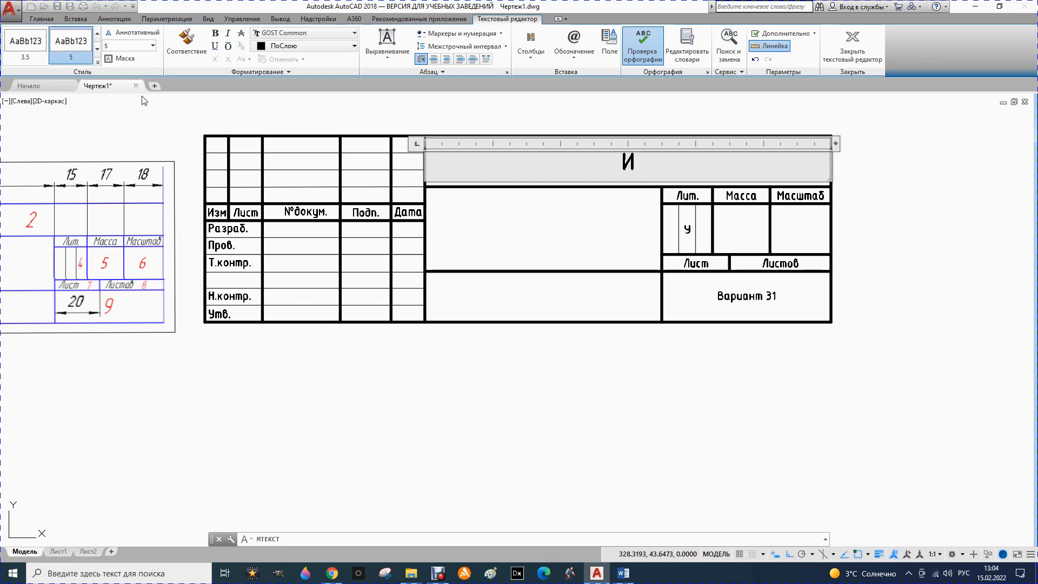
pyautogui.write('с')
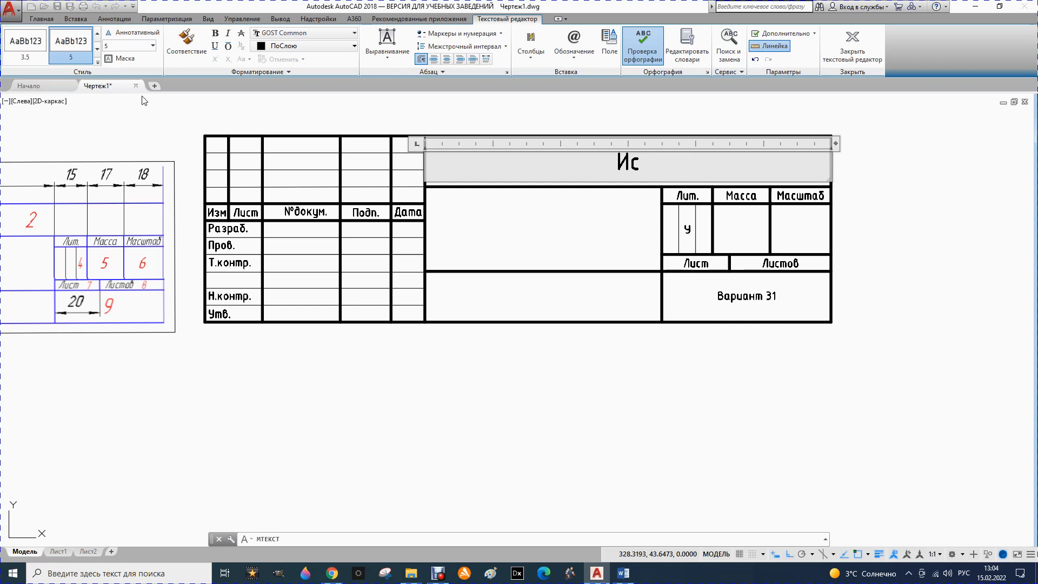
pyautogui.press('BackSpace')
pyautogui.write('СФ сдп')
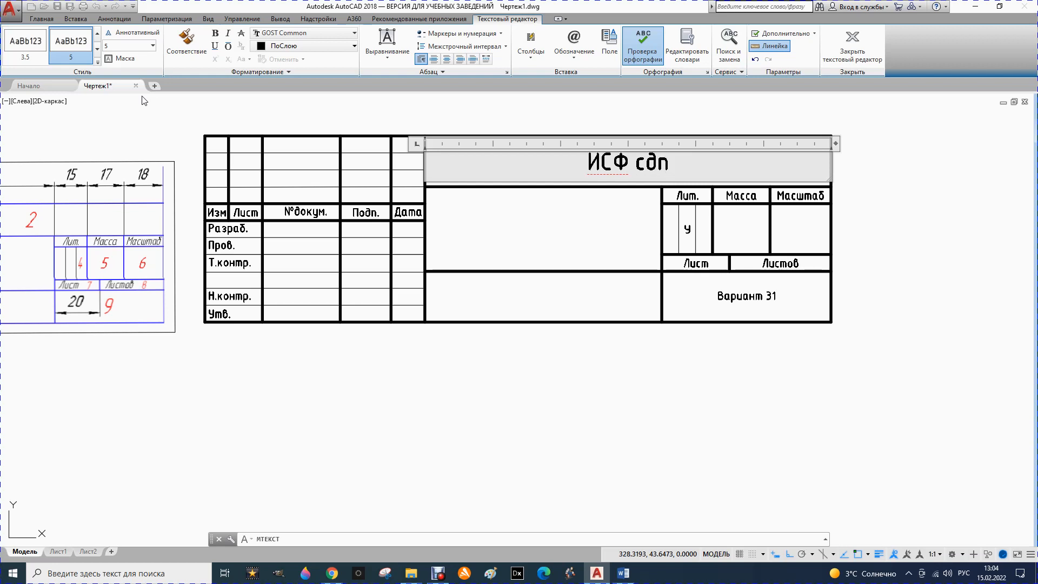
pyautogui.write('-Т')
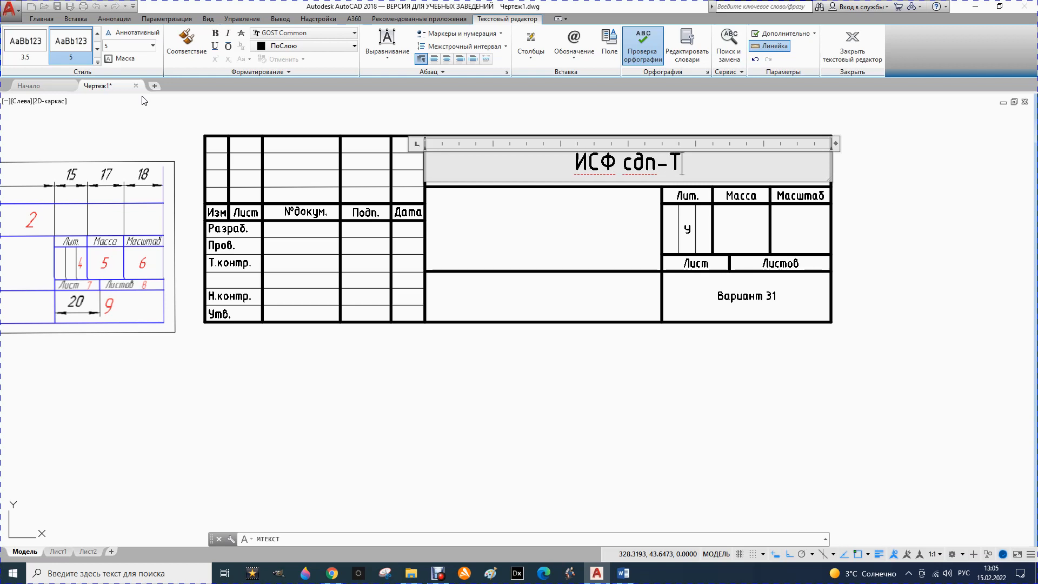
pyautogui.write('В')
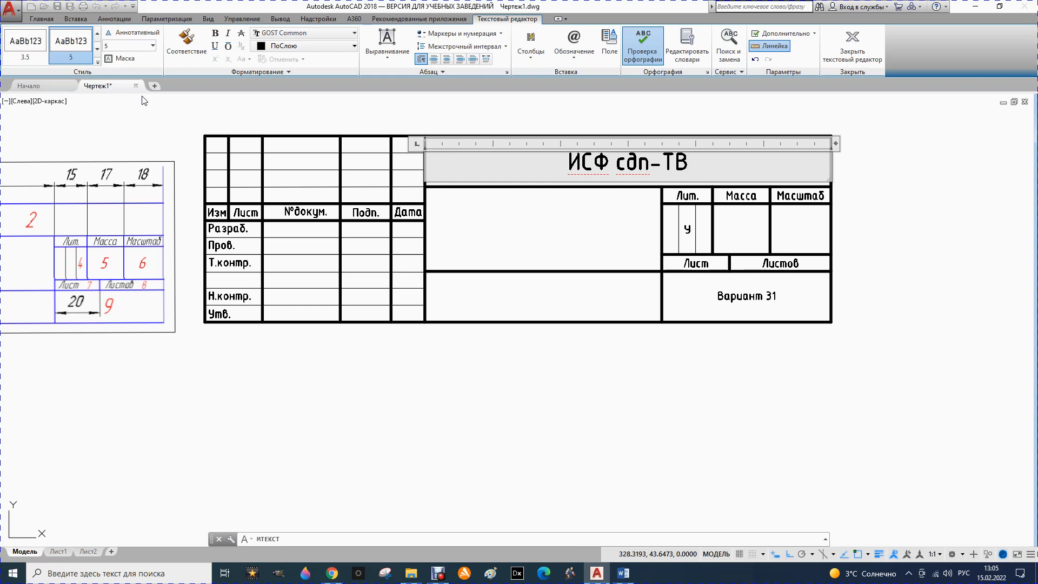
pyautogui.write('ОВ')
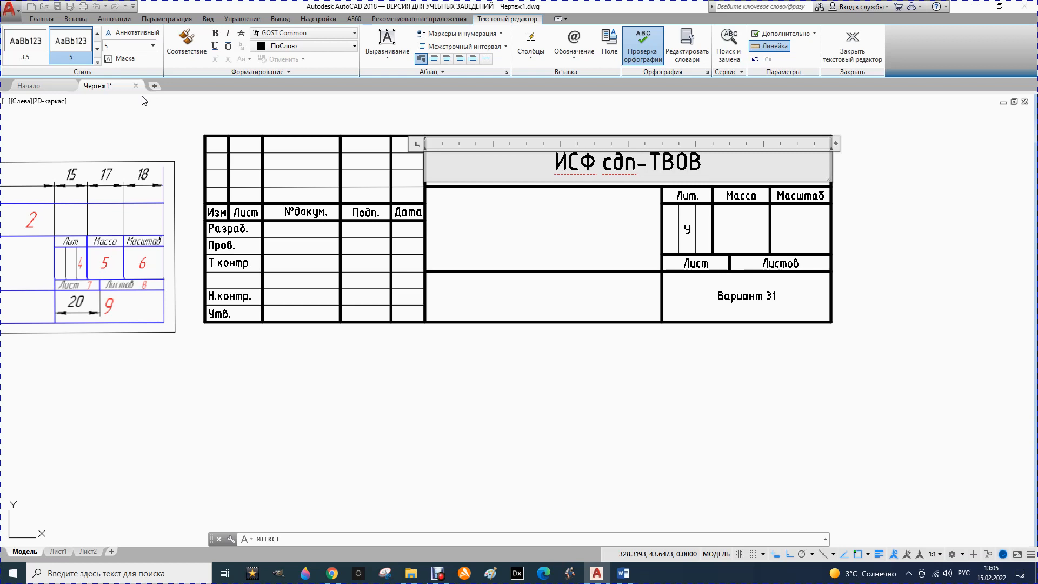
pyautogui.write('Б')
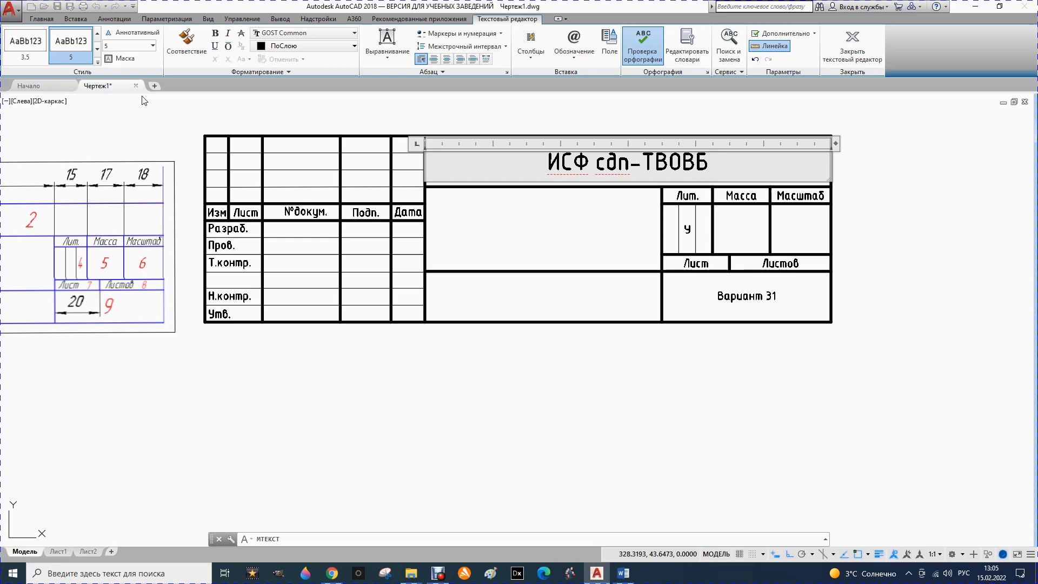
pyautogui.write('-211')
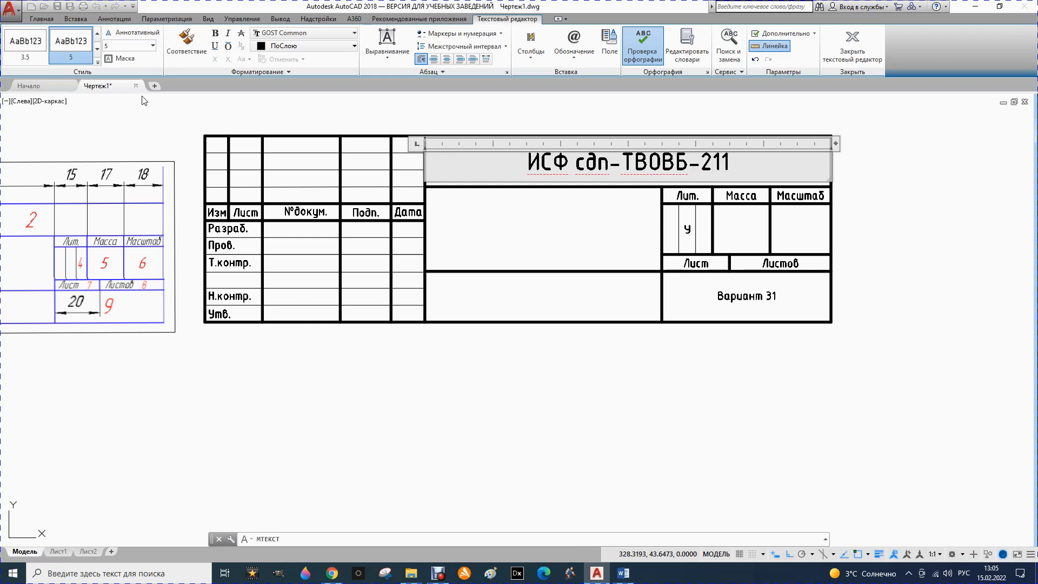
pyautogui.write('.1')
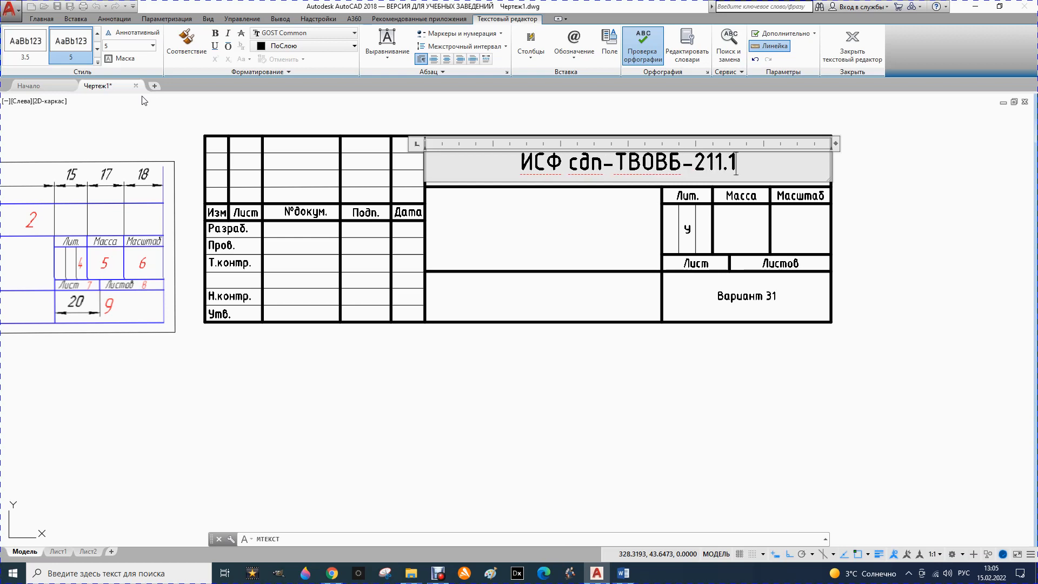
pyautogui.click(451, 211)
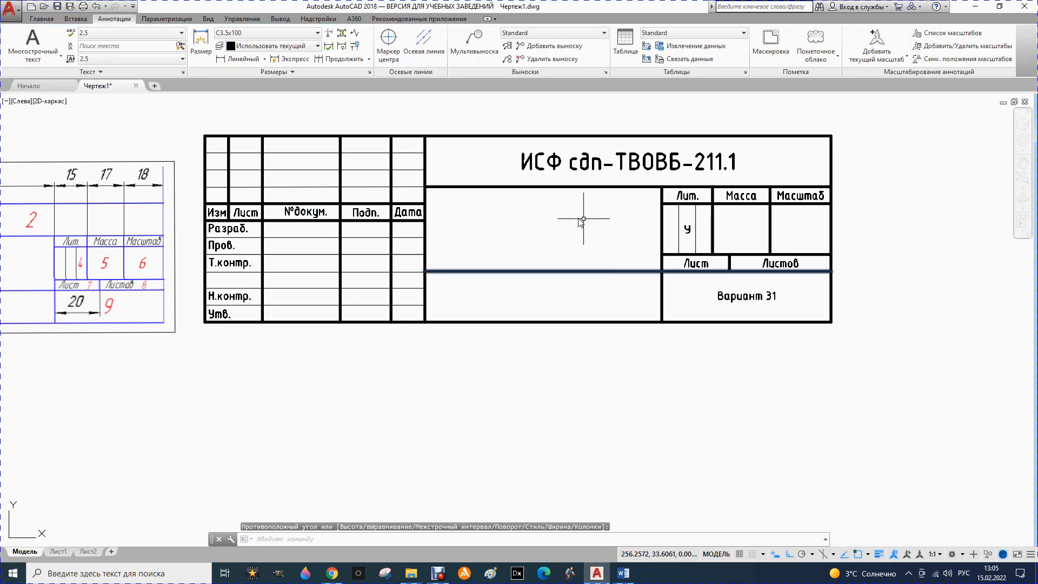
# Replace "сдп" with uppercase "СДП" in the designation text of the wide upper cell.
pyautogui.click(594, 169)
pyautogui.doubleClick(594, 169)
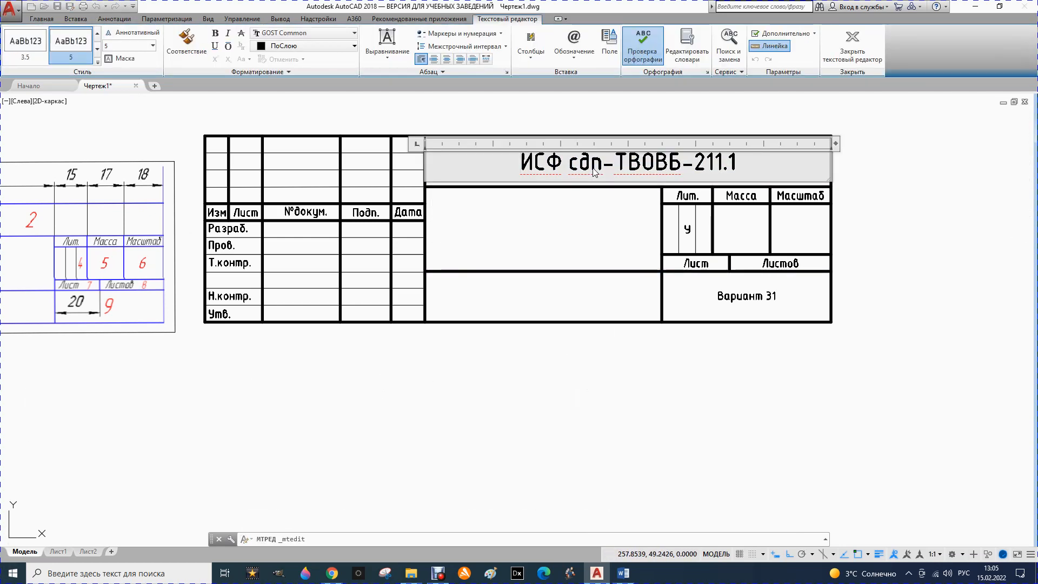
pyautogui.moveTo(602, 165); pyautogui.dragTo(567, 165)
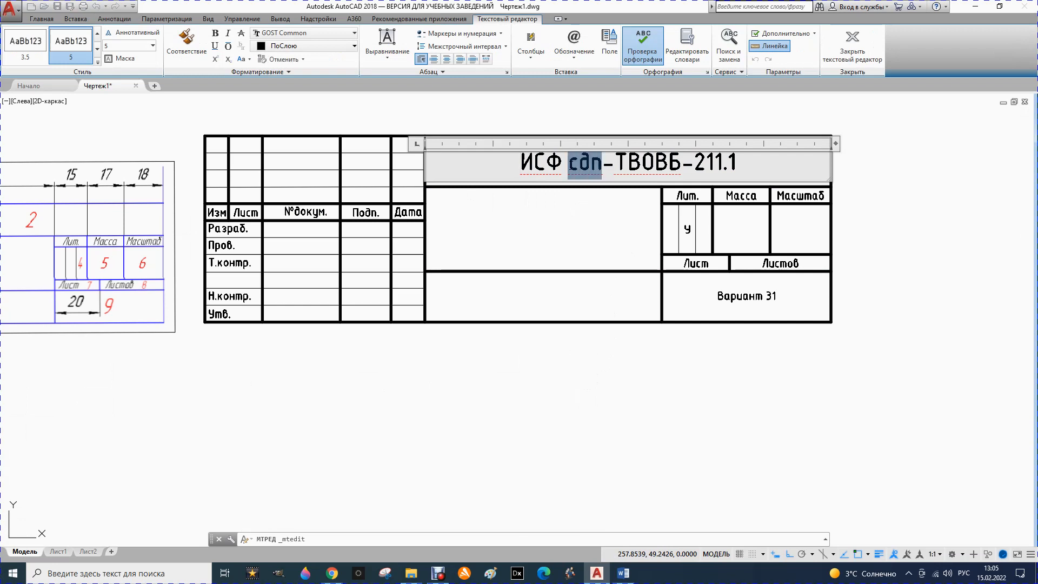
pyautogui.write('с')
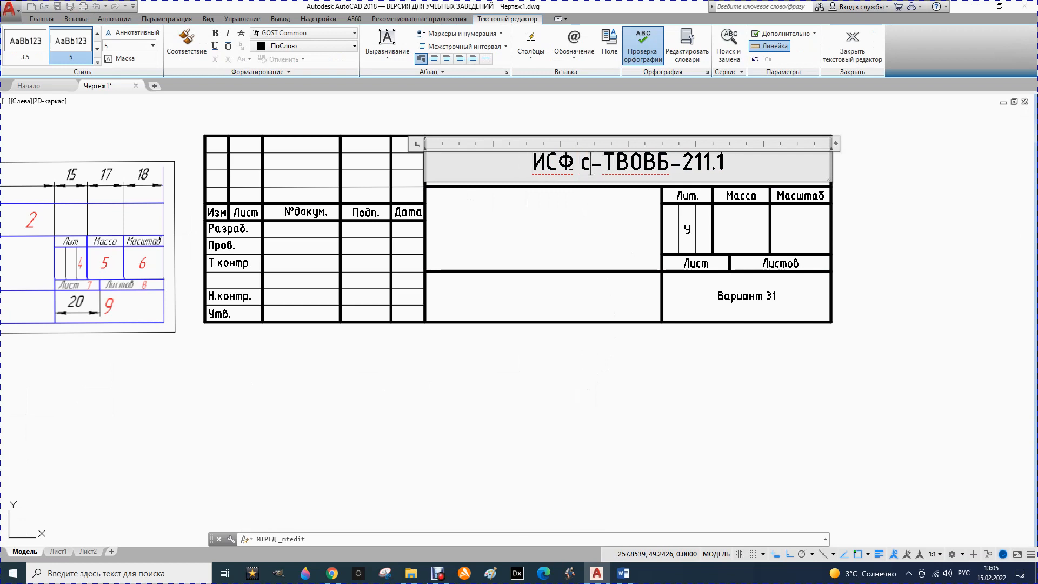
pyautogui.press('BackSpace')
pyautogui.write('С')
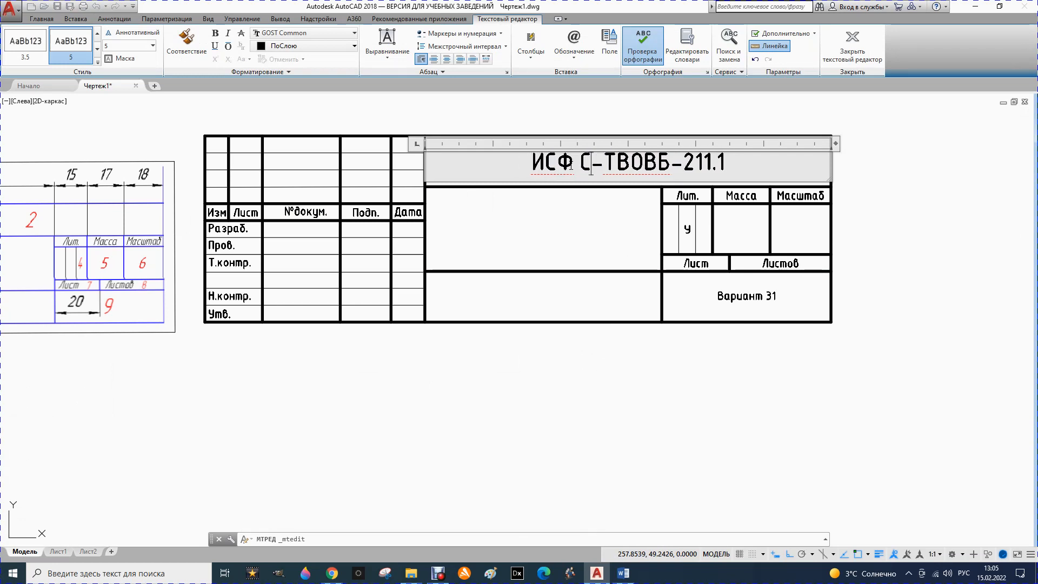
pyautogui.write('ДП')
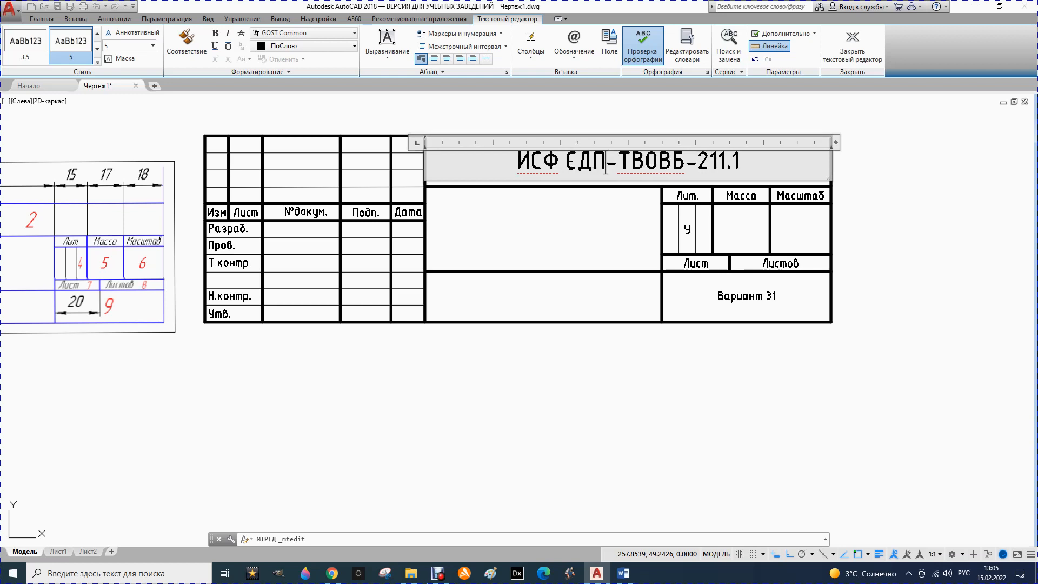
pyautogui.click(599, 223)
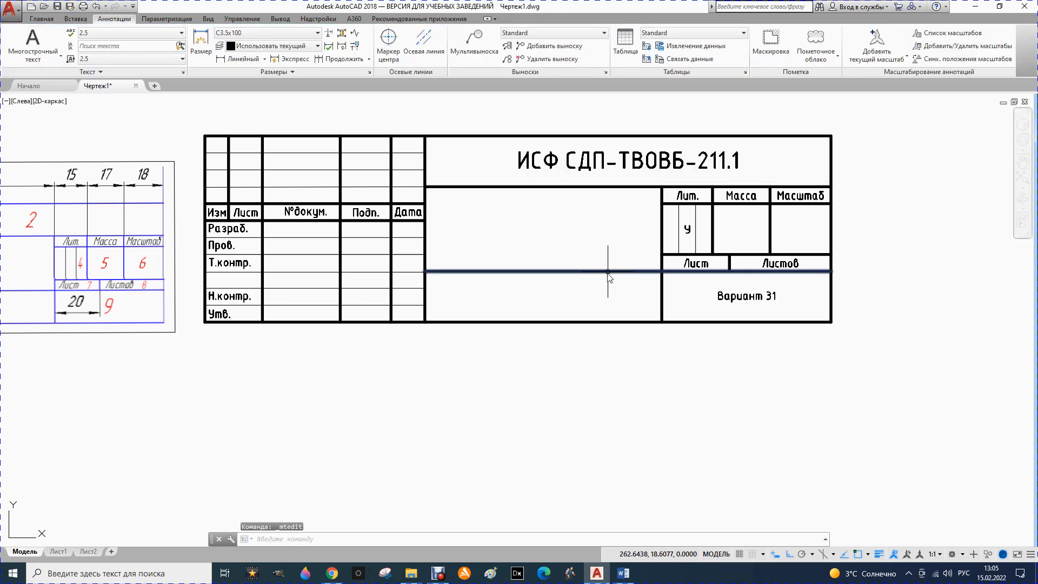
pyautogui.click(573, 229)
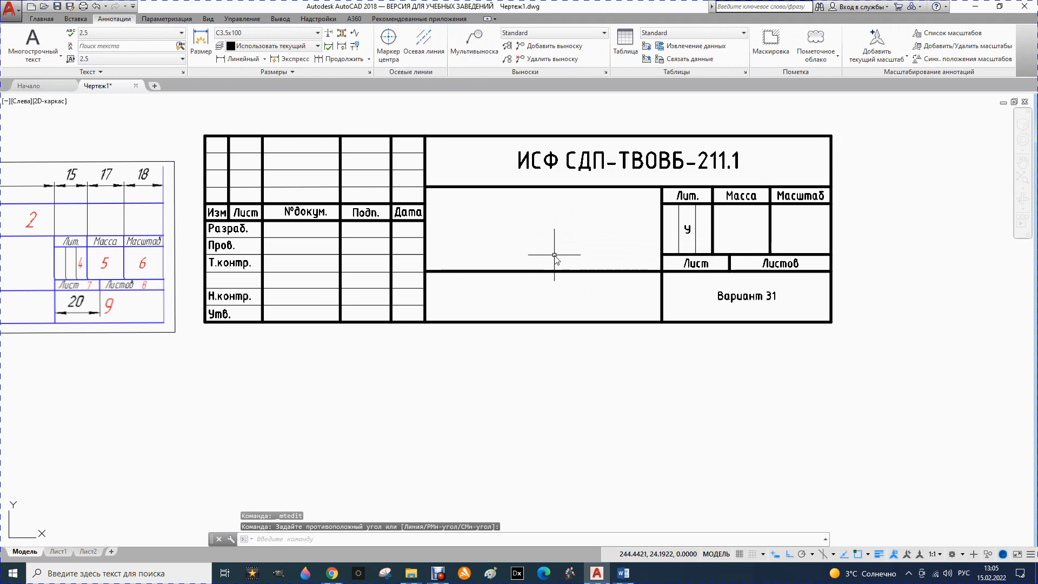
# Start a multiline text in style 2.5 spanning the drawing title cell below the designation, with middle-centre justification.
pyautogui.click(59, 55)
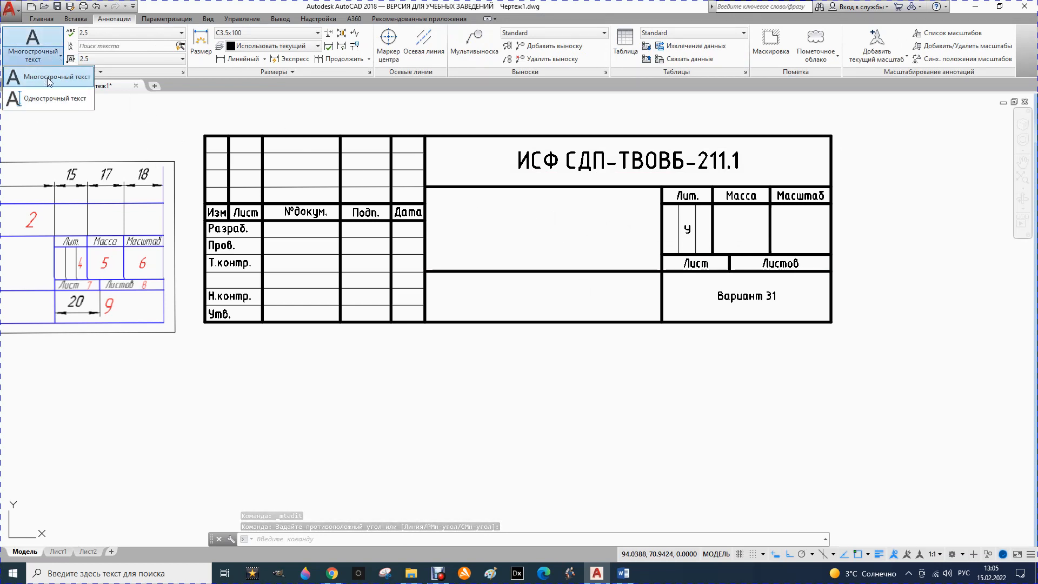
pyautogui.click(48, 80)
pyautogui.click(181, 34)
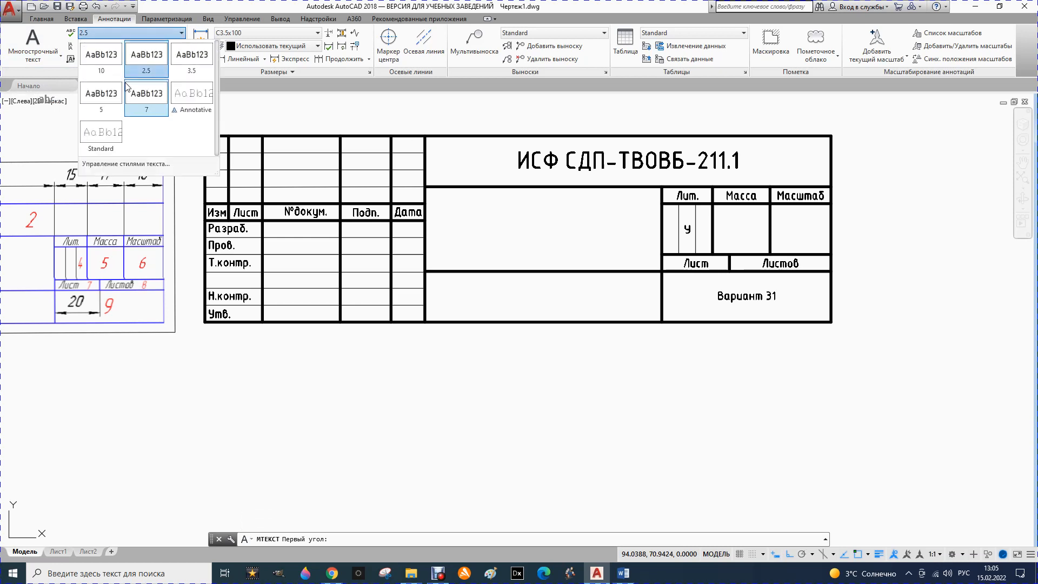
pyautogui.click(215, 81)
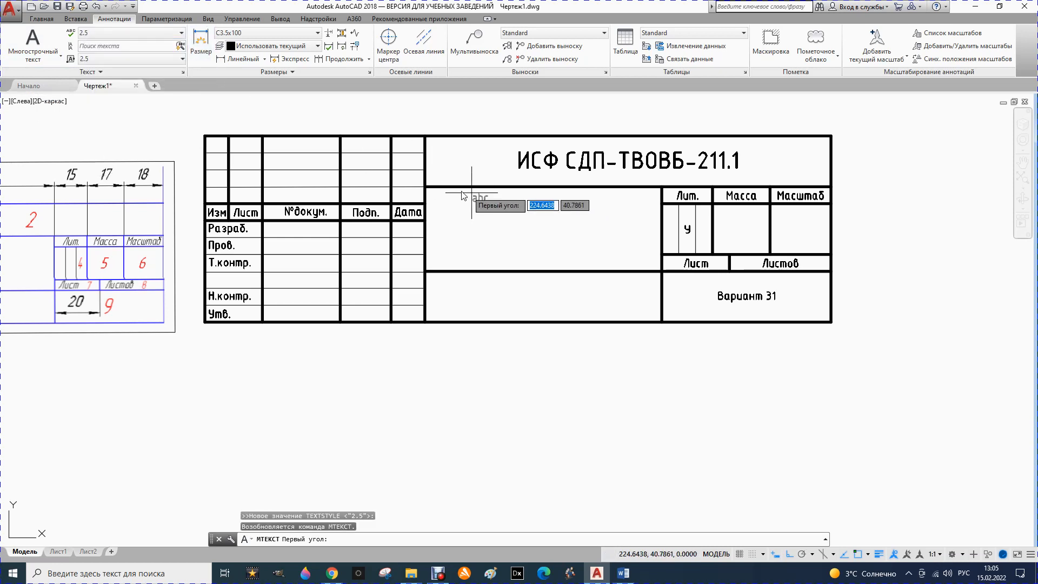
pyautogui.click(426, 187)
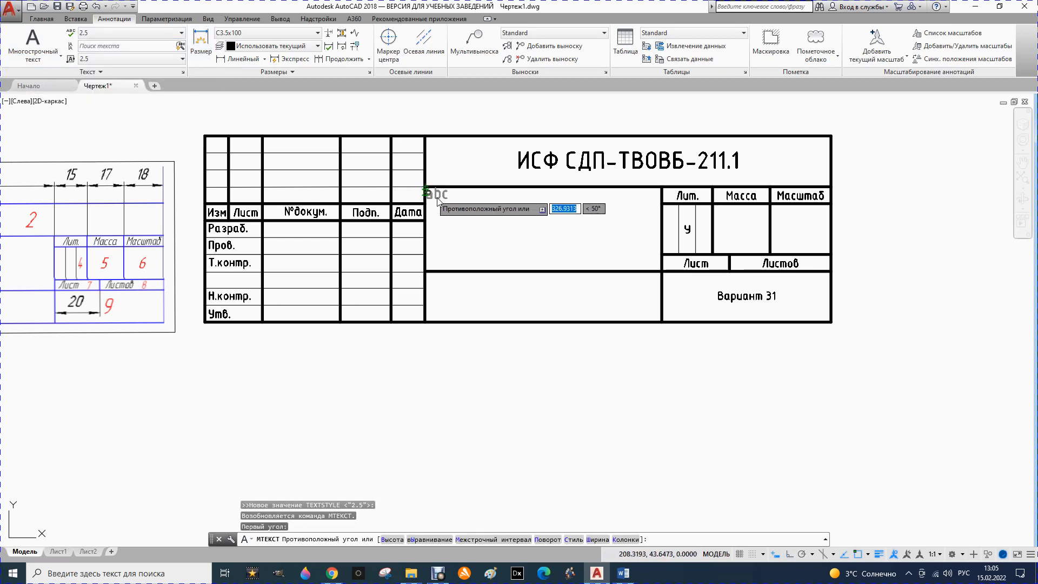
pyautogui.click(663, 273)
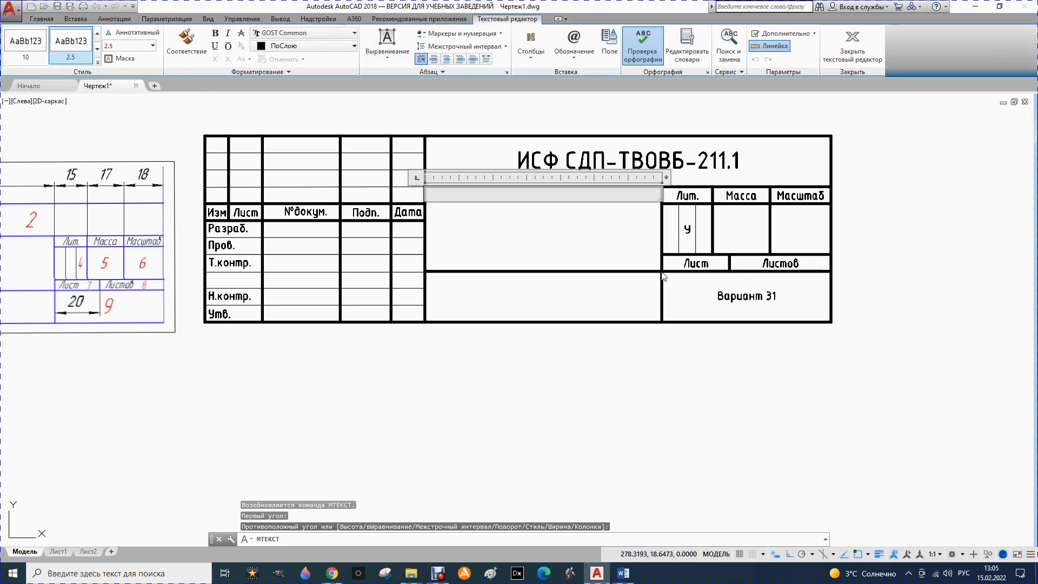
pyautogui.click(388, 54)
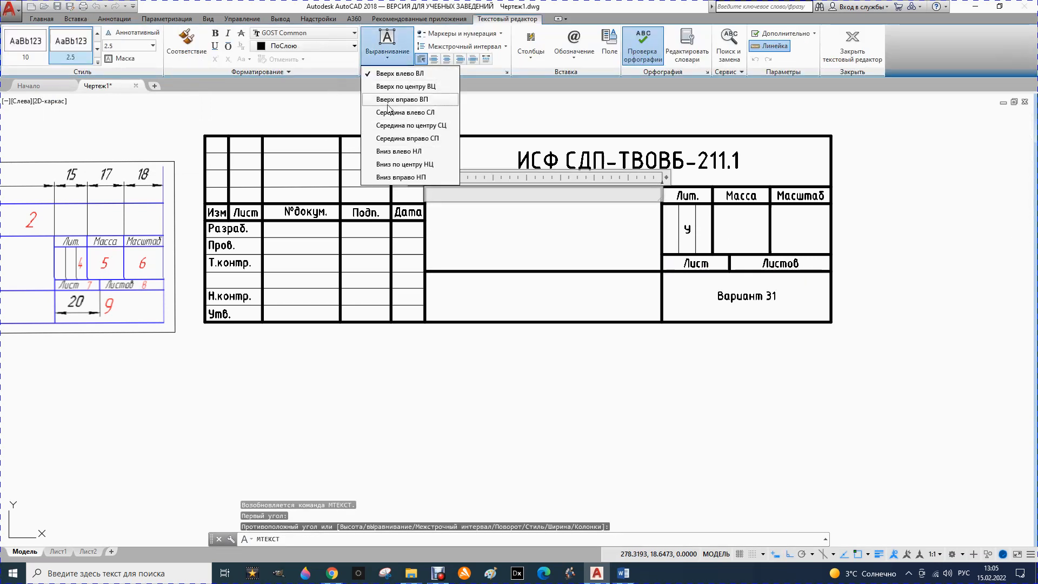
pyautogui.click(390, 126)
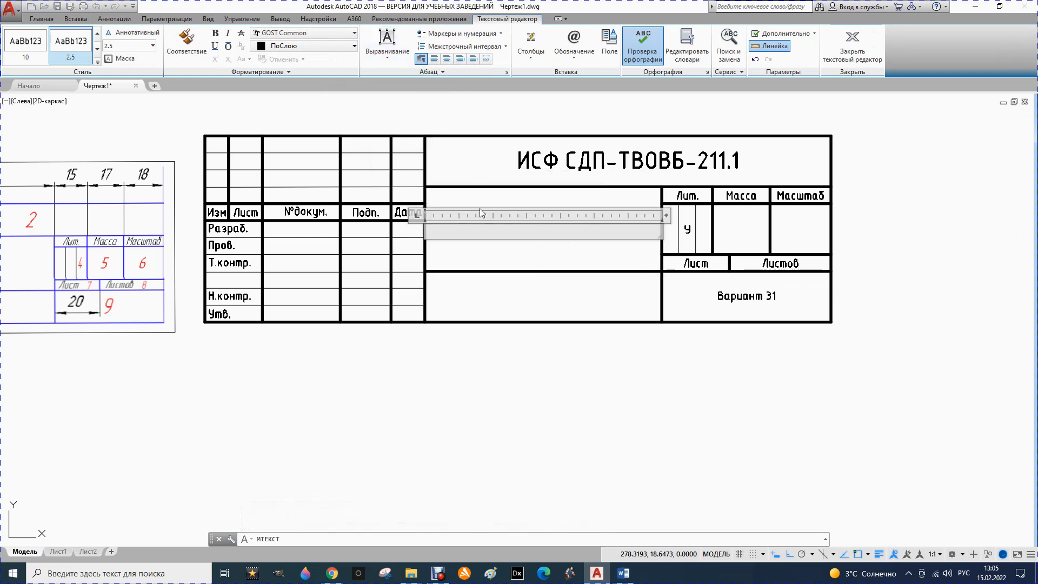
# Enter "Лабораторная работа 1" in the drawing title text box and add a second line.
pyautogui.write('Лабо')
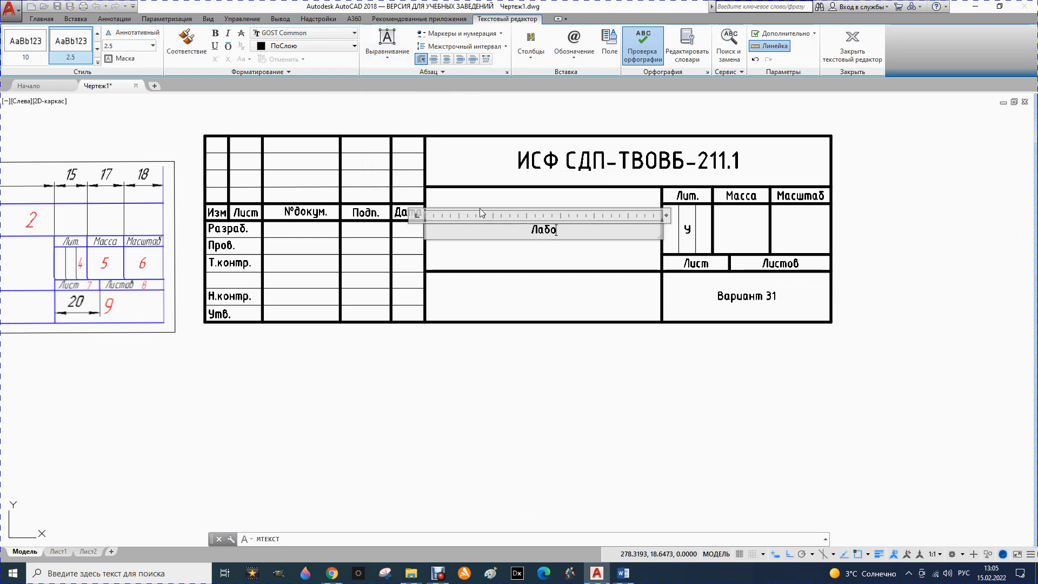
pyautogui.write('раторная')
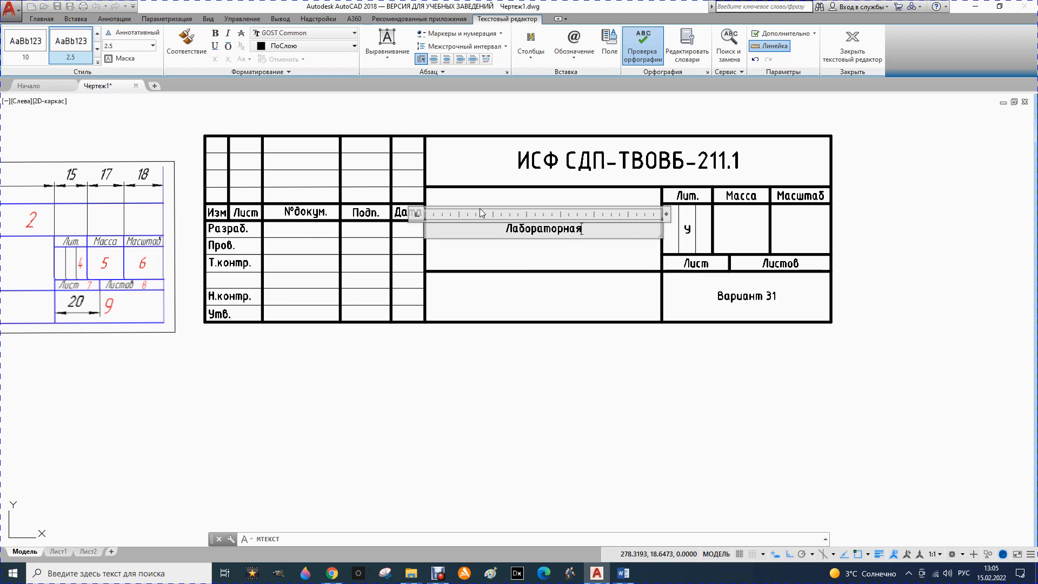
pyautogui.write(' работа')
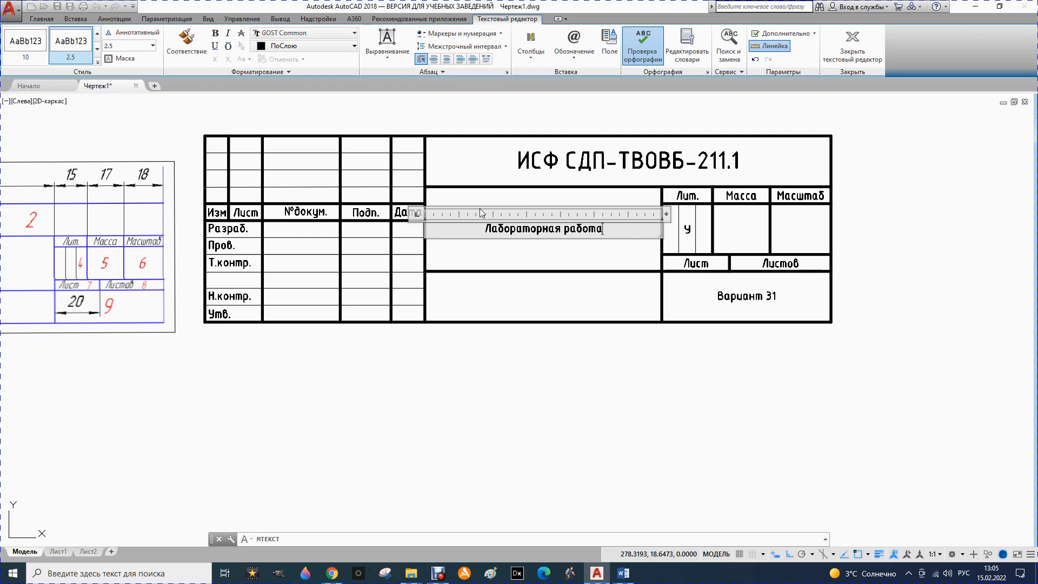
pyautogui.write(' 1')
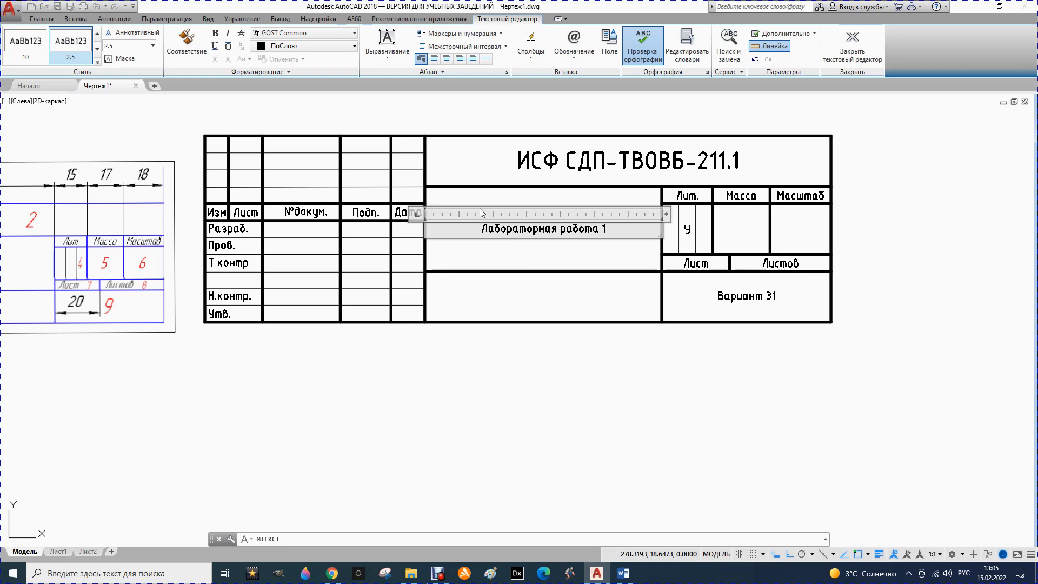
pyautogui.press('Return')
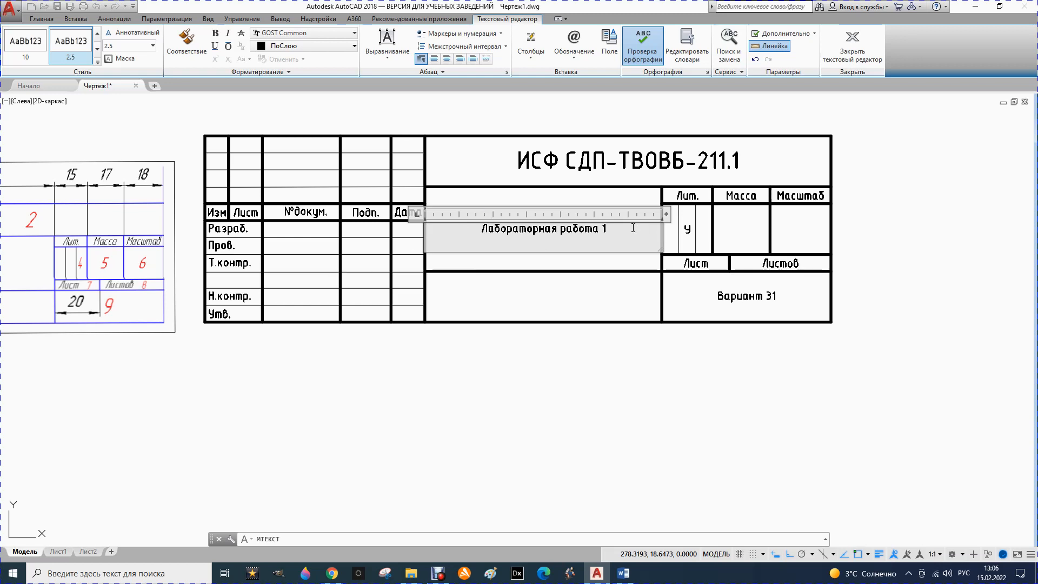
# Remove the trailing "1" and the empty second line from the drawing title, and finish the text with middle-centre justification.
pyautogui.press('BackSpace')
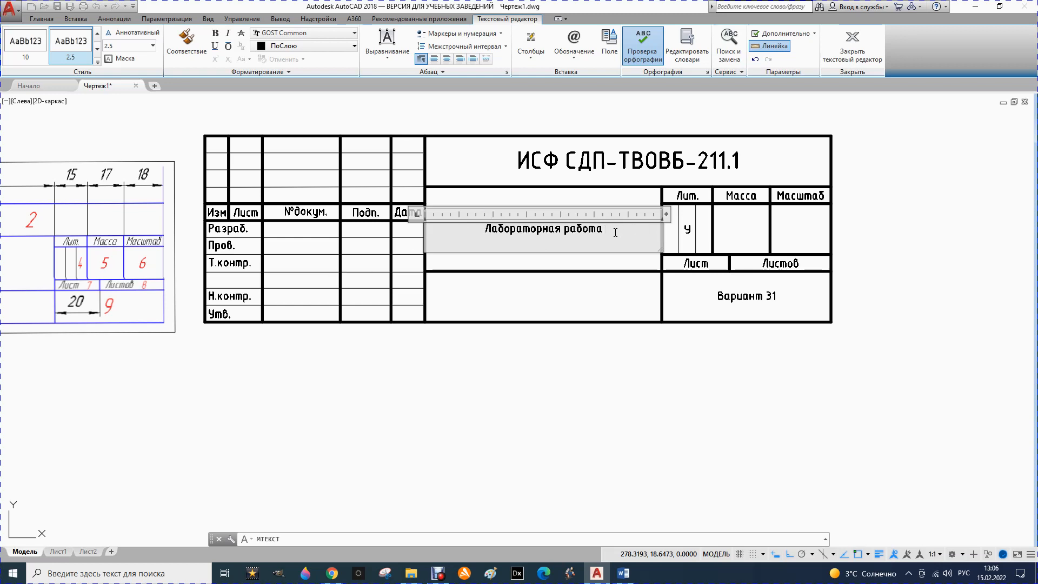
pyautogui.press('Delete')
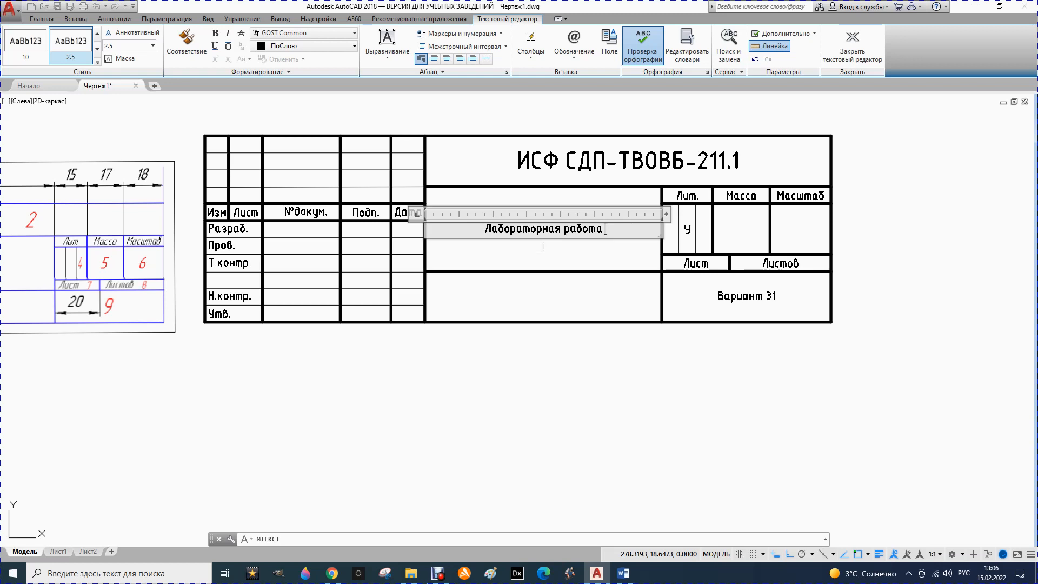
pyautogui.click(388, 55)
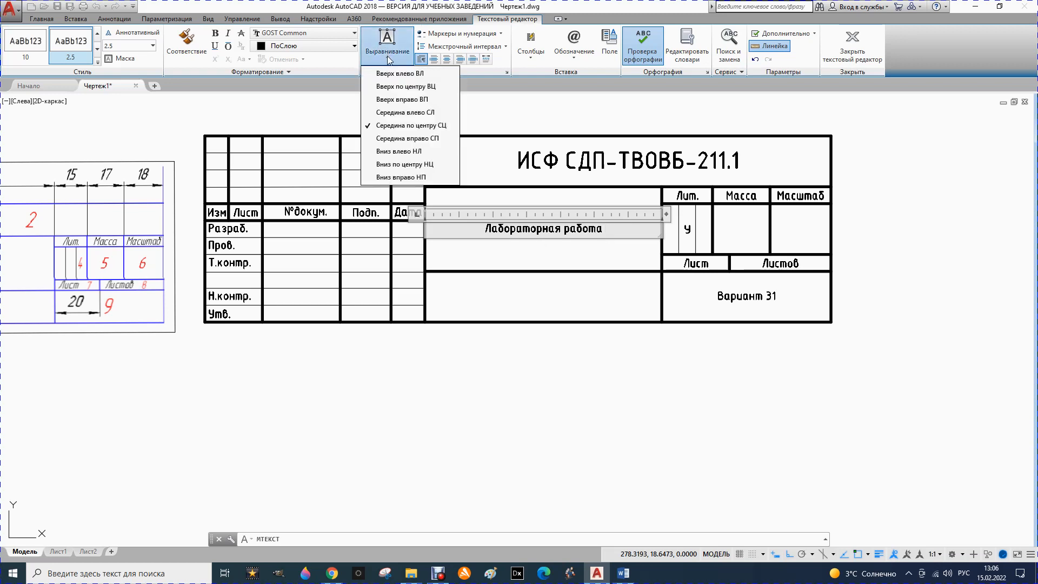
pyautogui.click(405, 126)
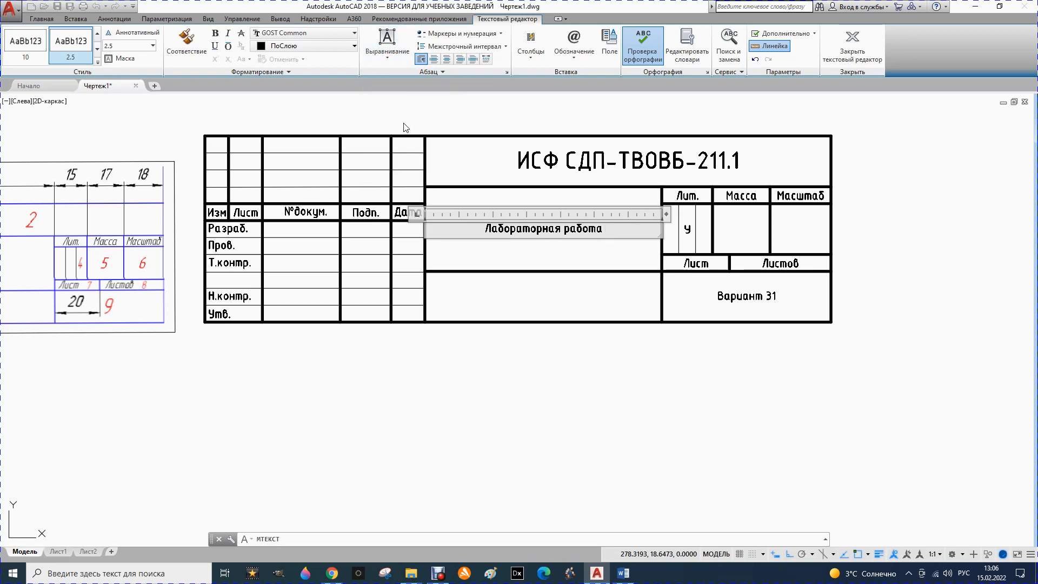
pyautogui.click(387, 54)
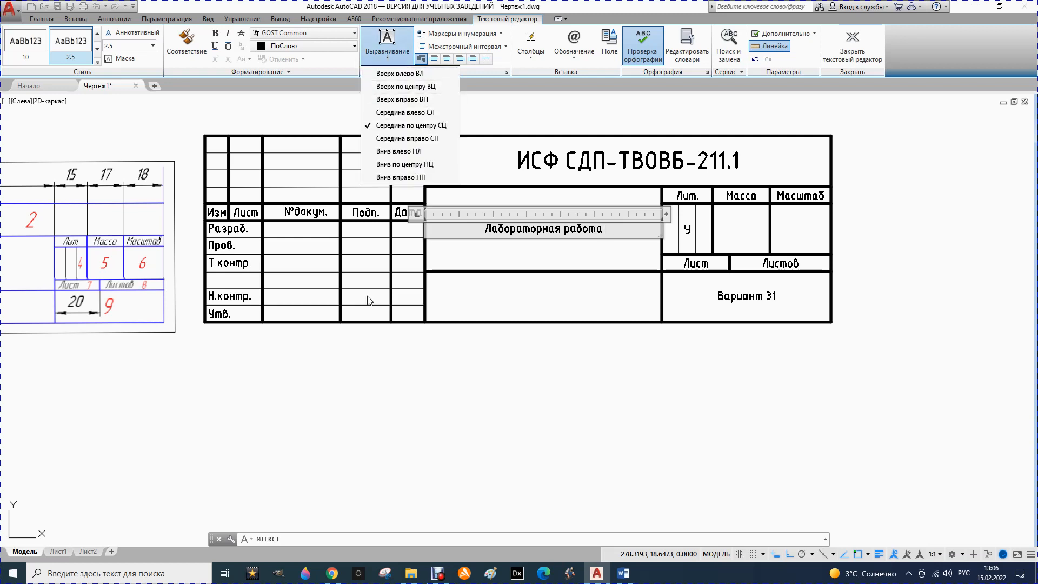
pyautogui.click(362, 355)
pyautogui.click(365, 360)
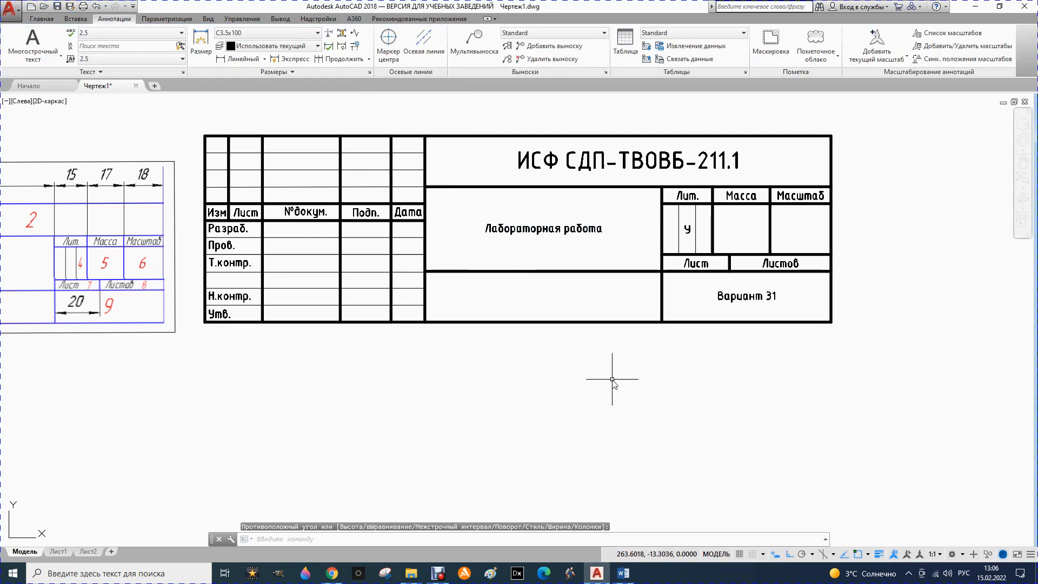
# Set the lineweight of the title block's main-line layer "Основной" to 0.35 mm and close the layer properties manager.
pyautogui.scroll(-3, 613, 374)
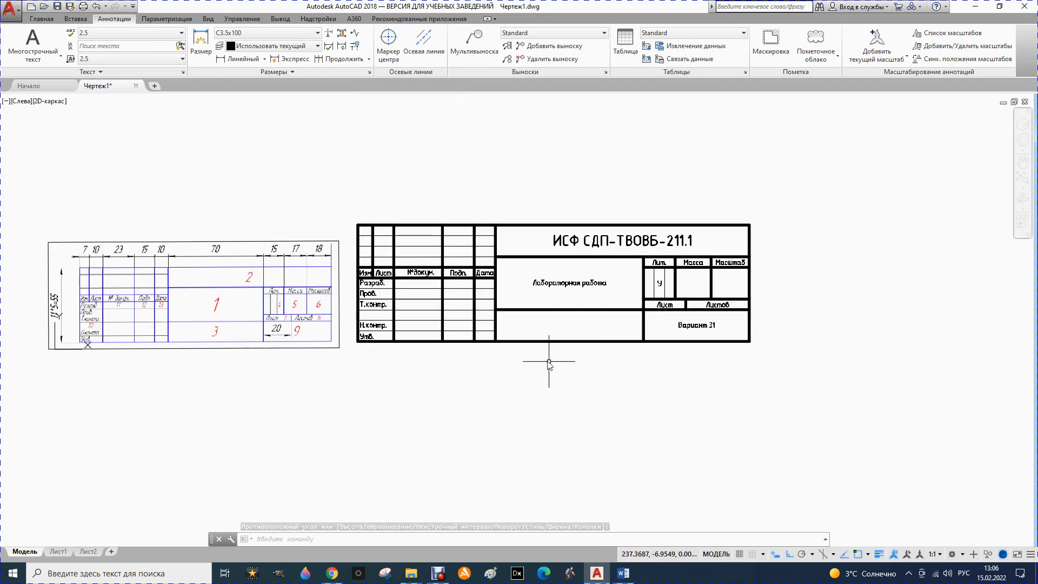
pyautogui.scroll(3, 563, 364)
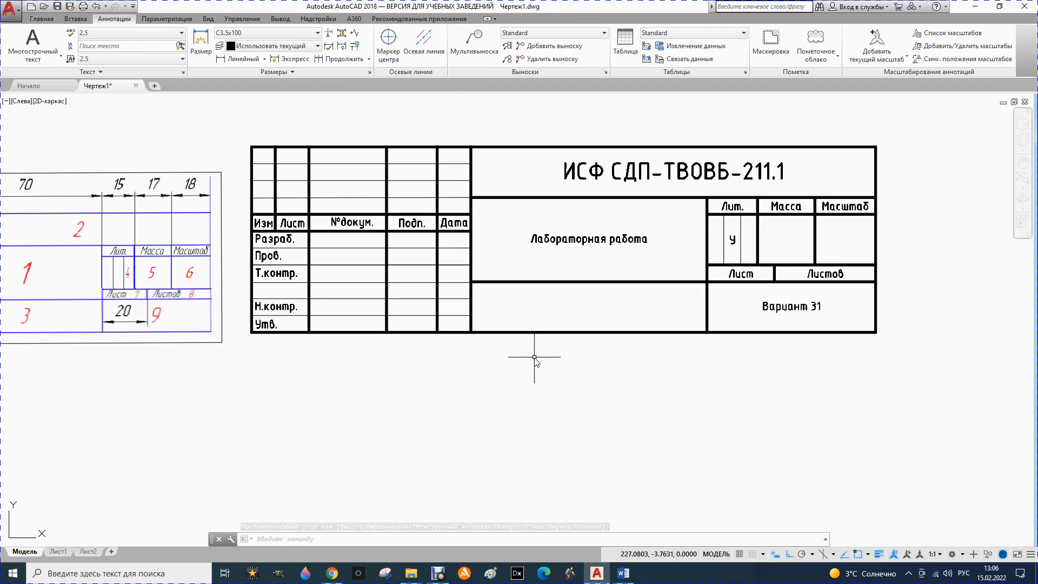
pyautogui.click(505, 332)
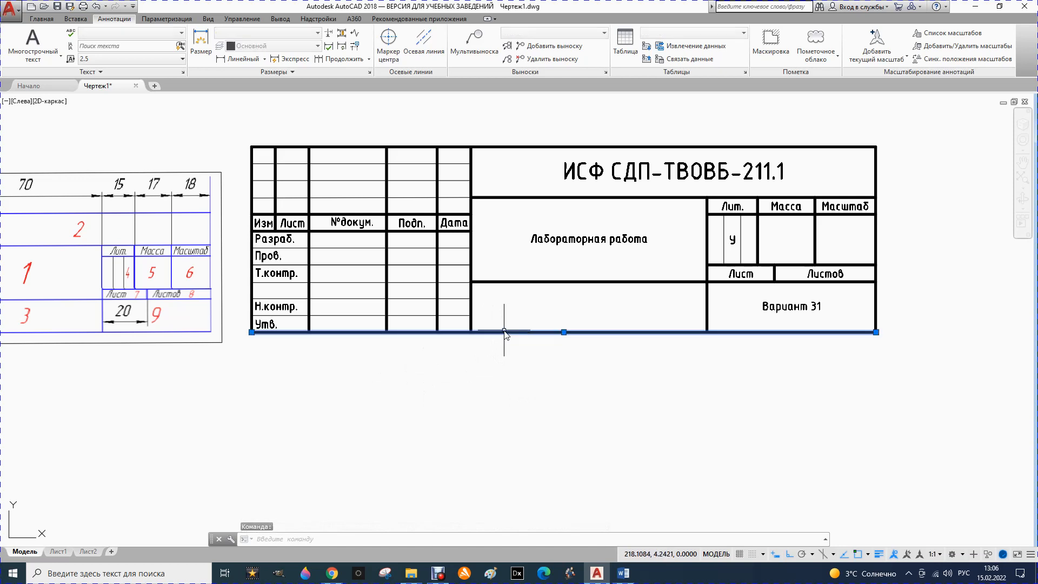
pyautogui.click(41, 19)
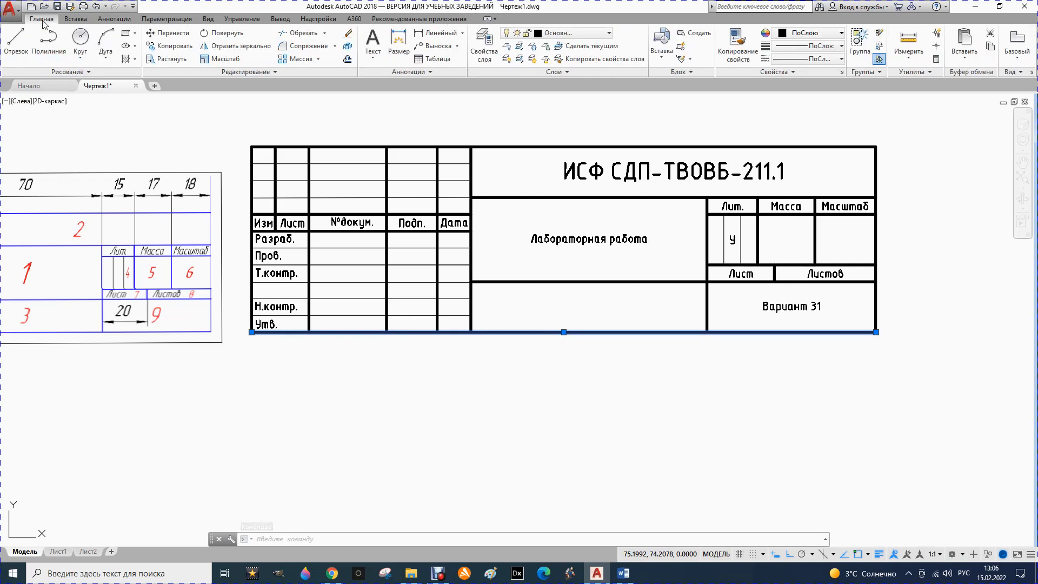
pyautogui.click(610, 36)
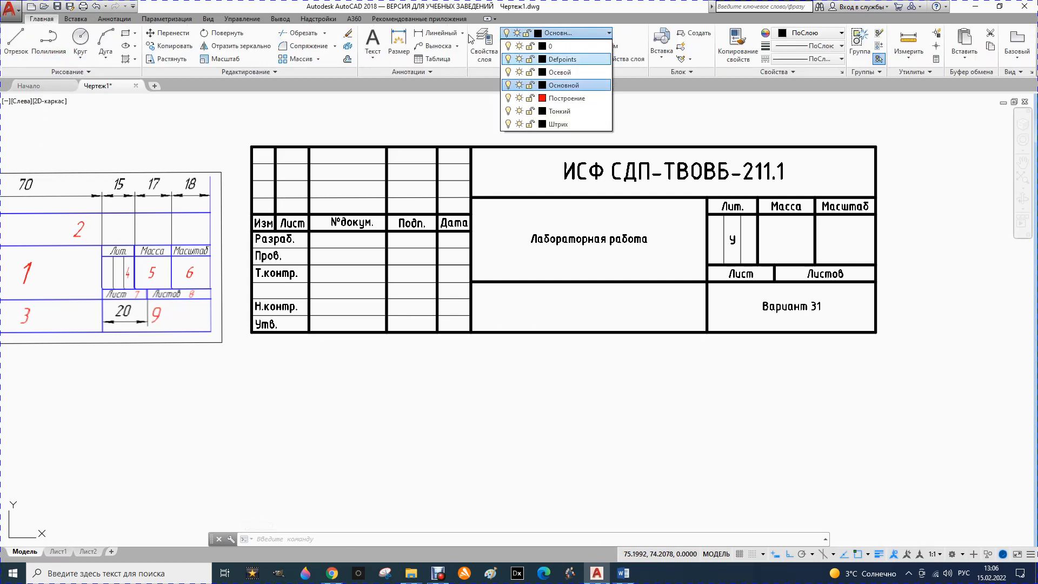
pyautogui.click(486, 46)
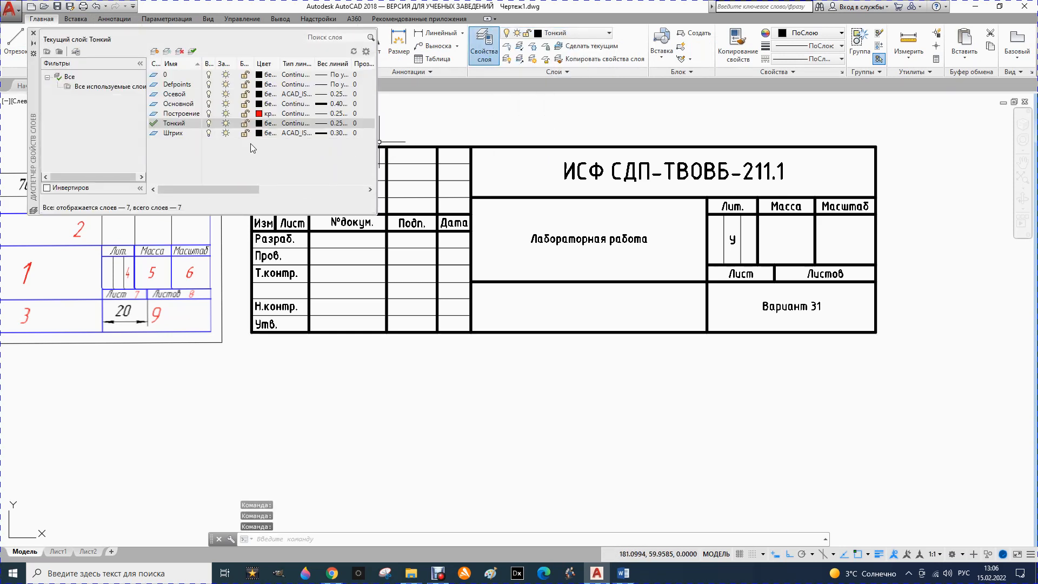
pyautogui.click(340, 104)
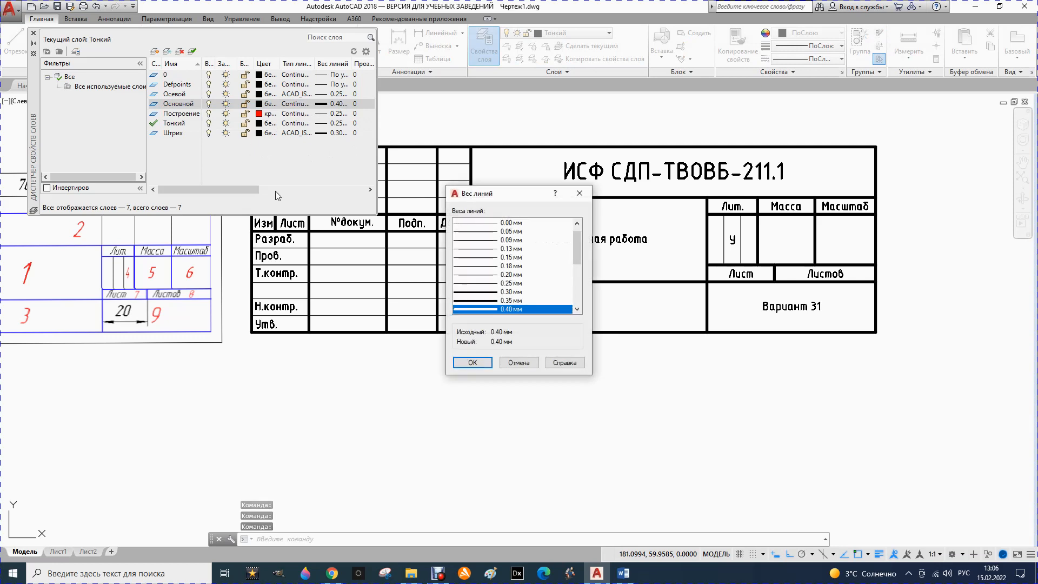
pyautogui.click(485, 301)
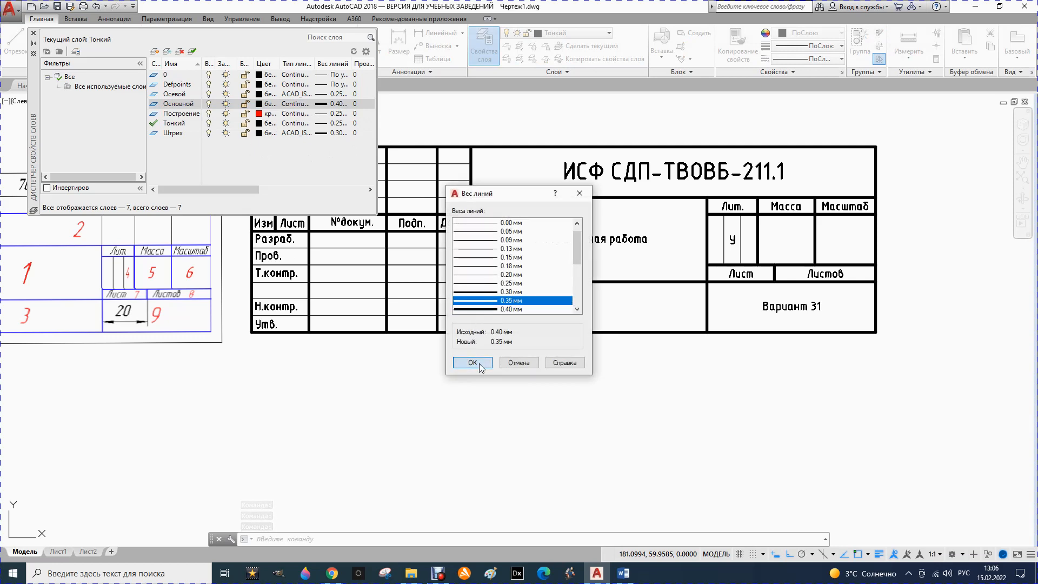
pyautogui.click(472, 363)
pyautogui.click(476, 376)
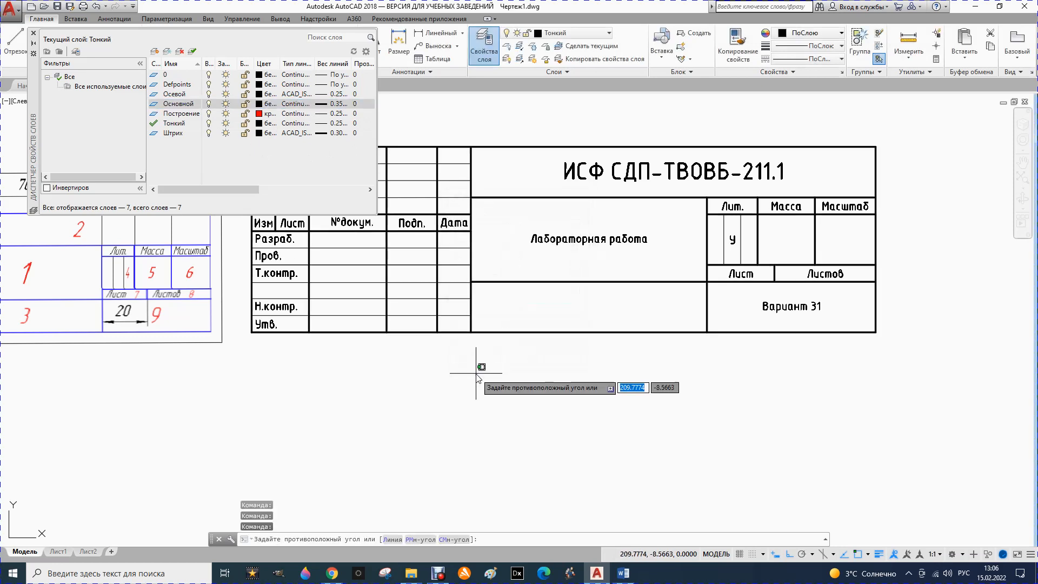
pyautogui.press('Escape')
pyautogui.scroll(3, 505, 352)
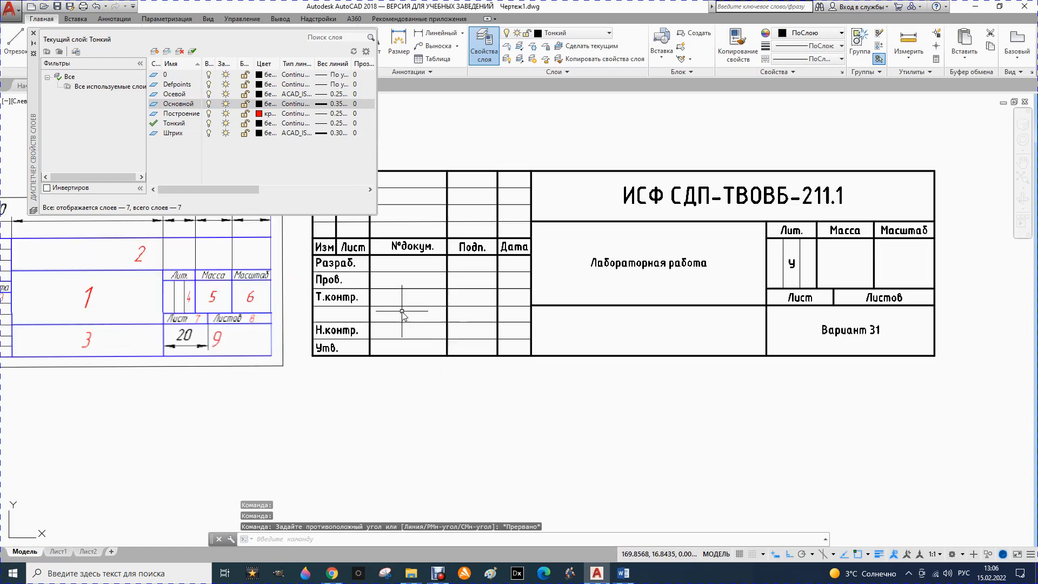
pyautogui.scroll(-2, 496, 338)
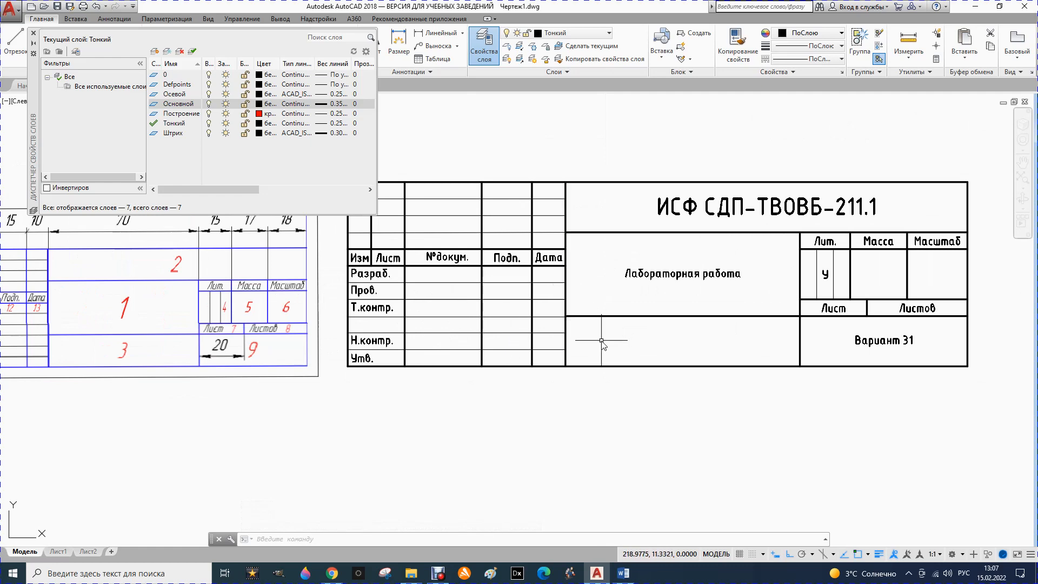
pyautogui.scroll(-1, 615, 325)
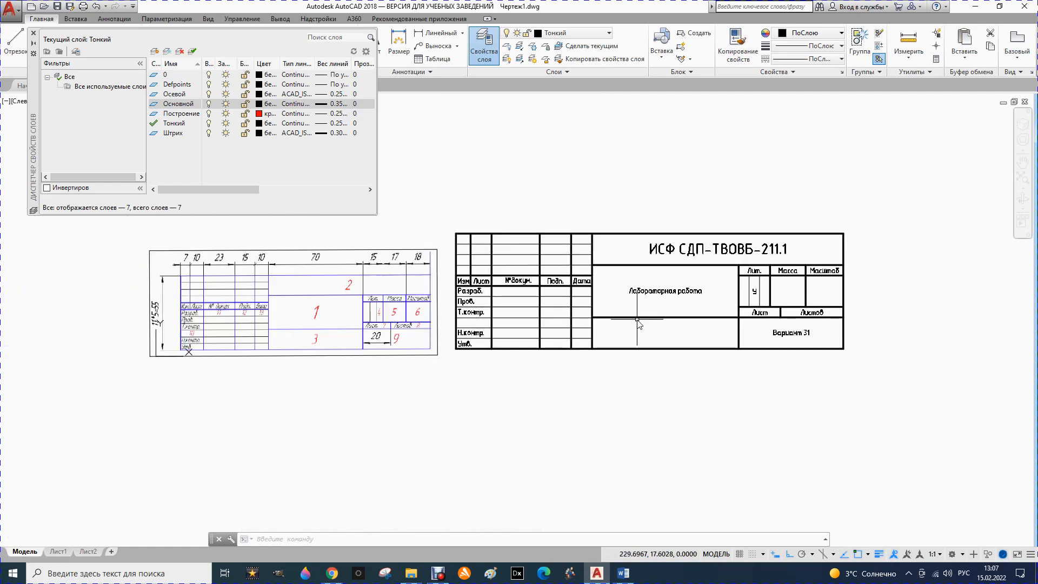
pyautogui.scroll(1, 609, 328)
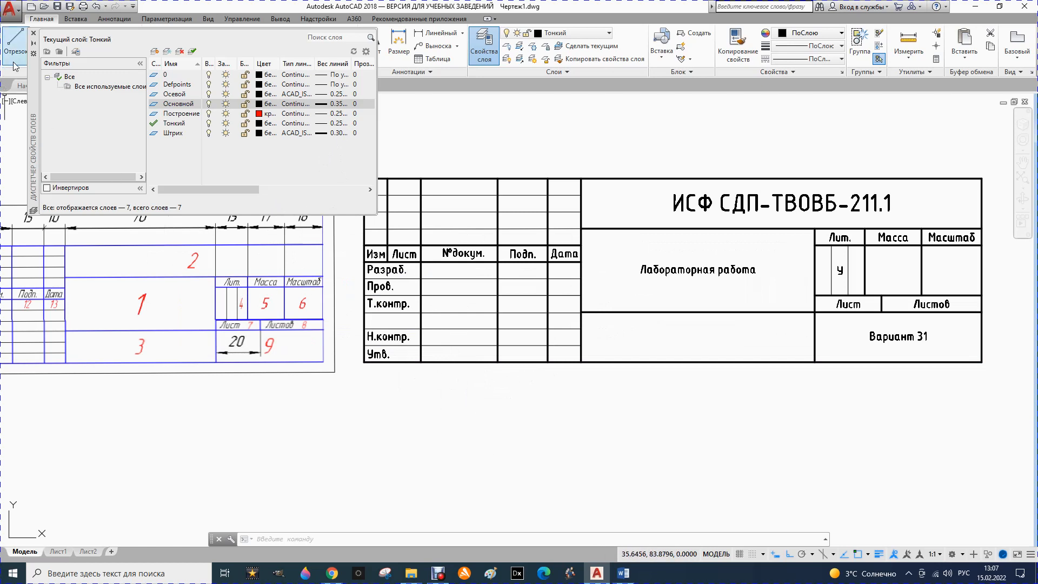
pyautogui.click(33, 33)
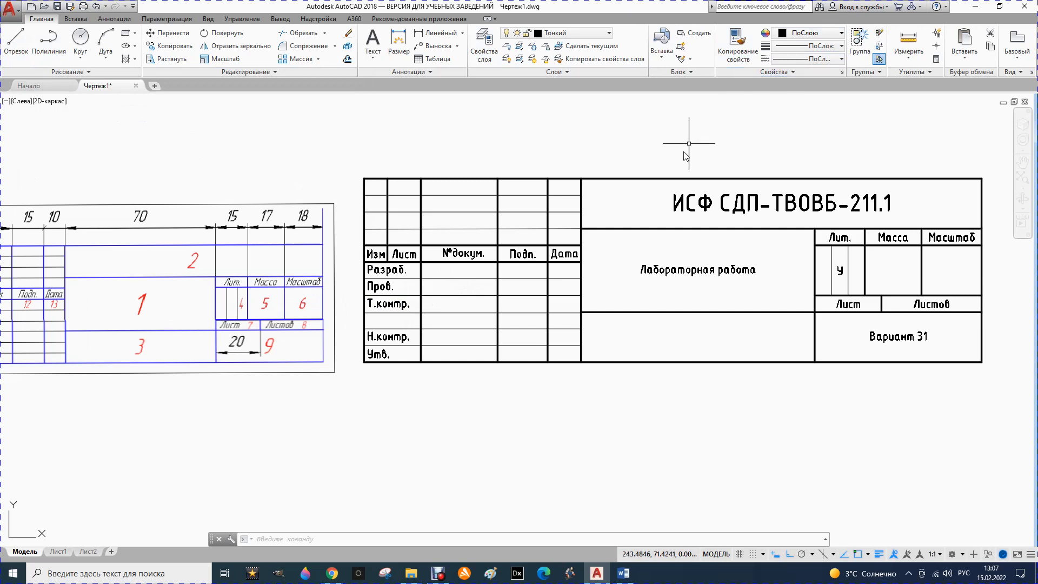
pyautogui.click(478, 255)
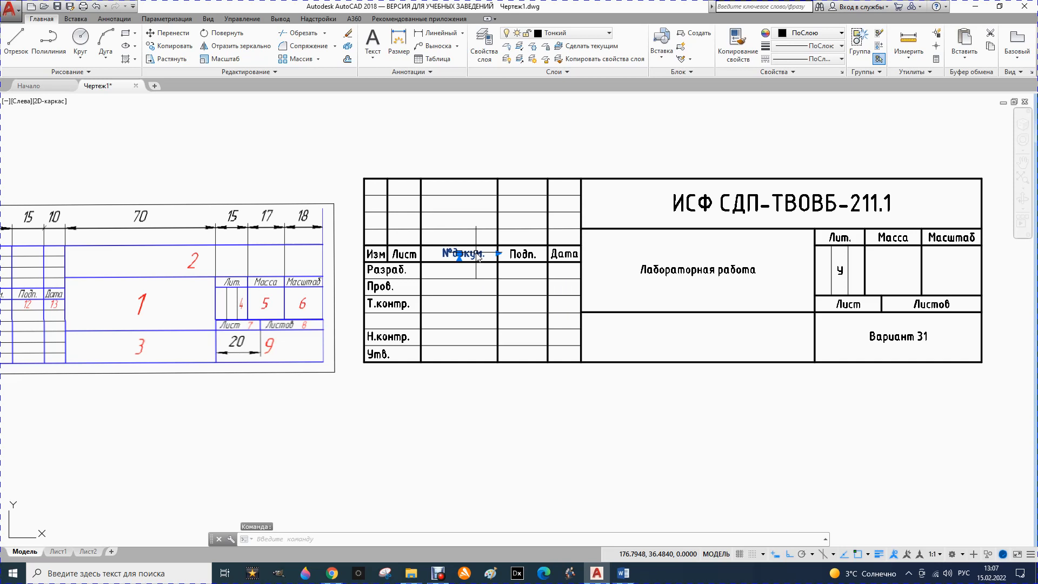
pyautogui.click(533, 255)
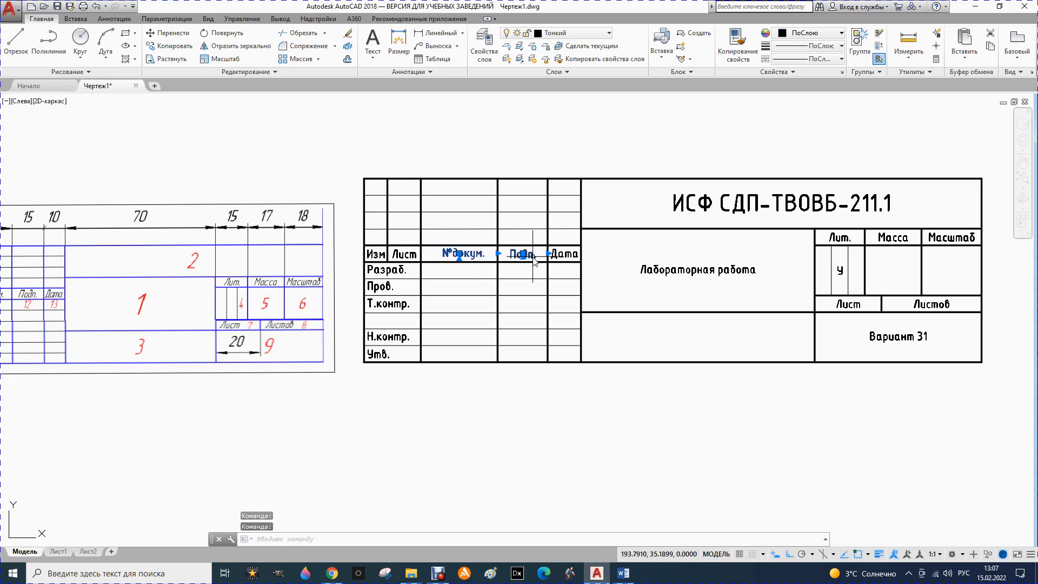
pyautogui.press('Escape')
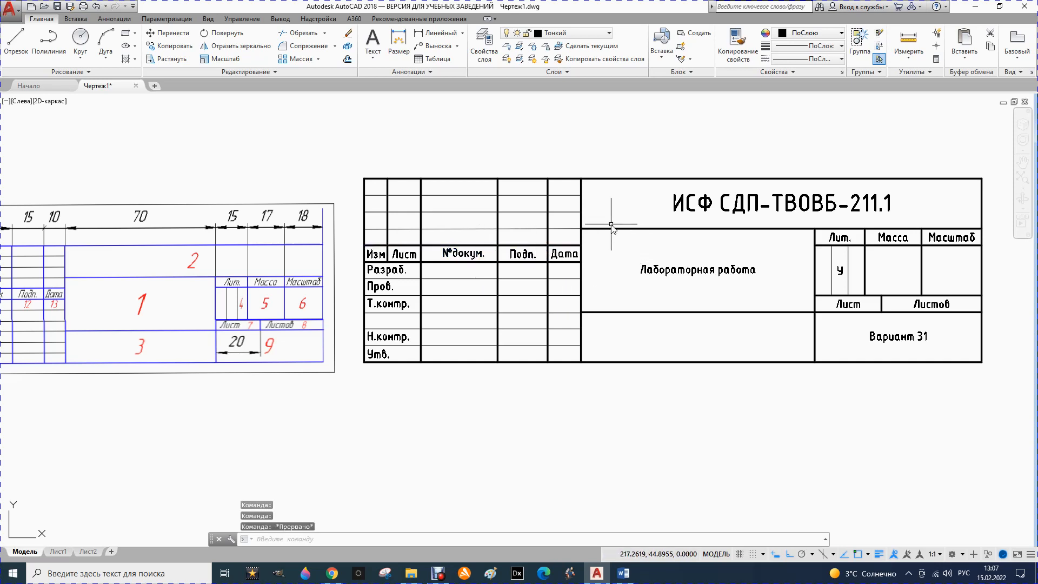
# Delete the reference title block image lying beside the drawn title block.
pyautogui.scroll(-2, 612, 224)
pyautogui.scroll(-1, 612, 224)
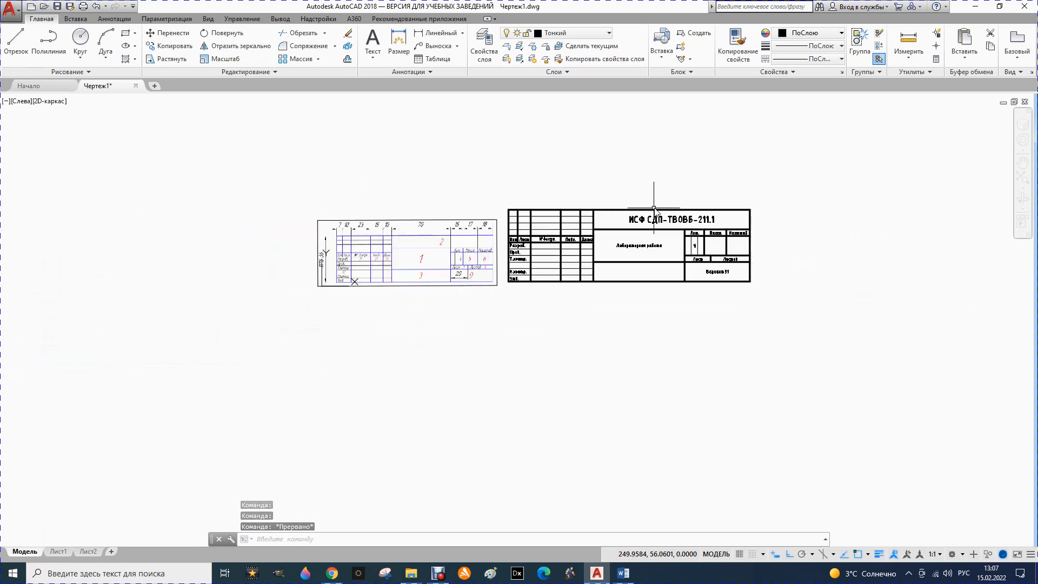
pyautogui.scroll(1, 657, 200)
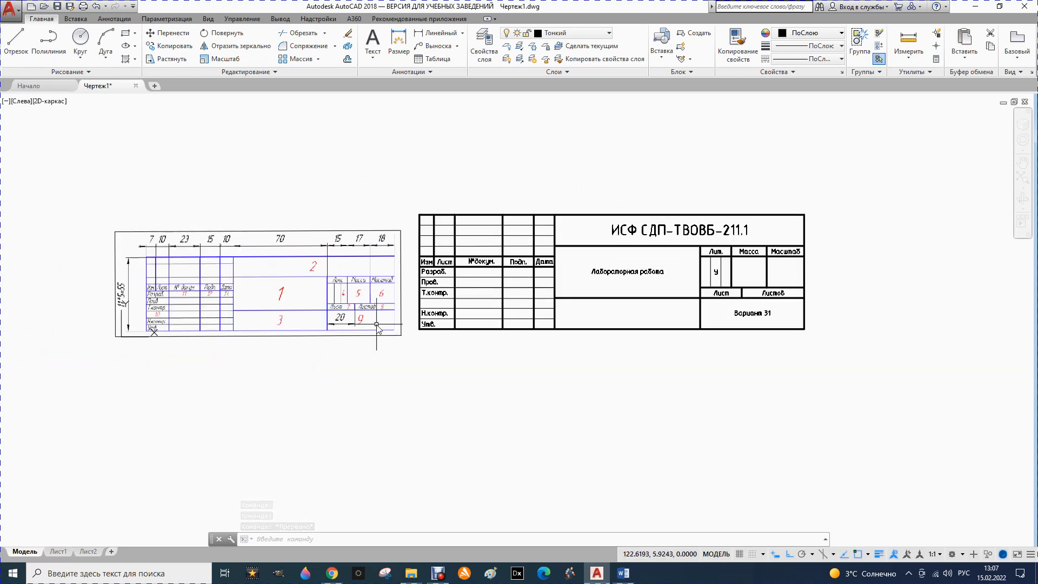
pyautogui.click(332, 323)
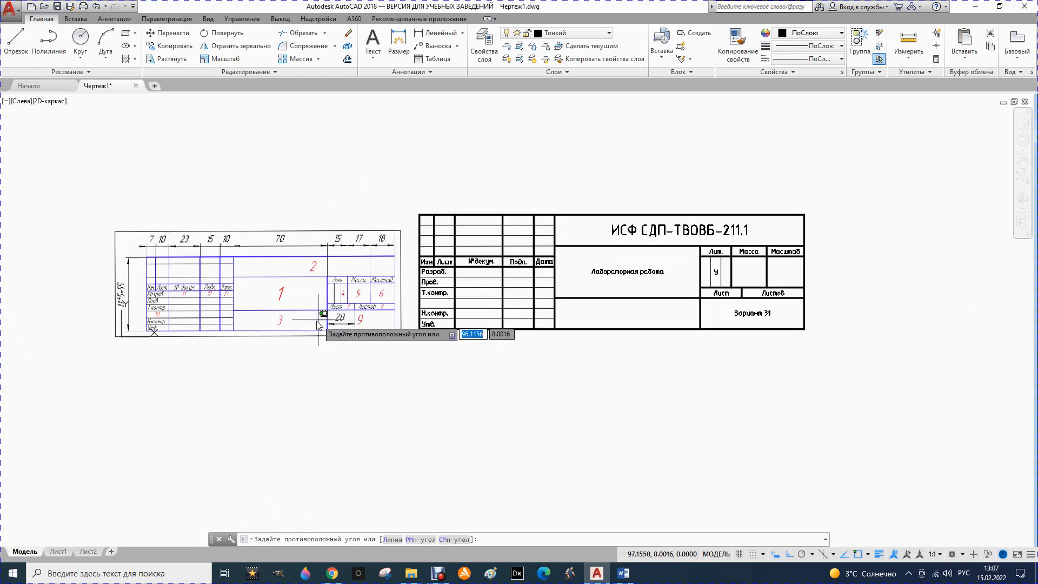
pyautogui.press('Escape')
pyautogui.click(299, 328)
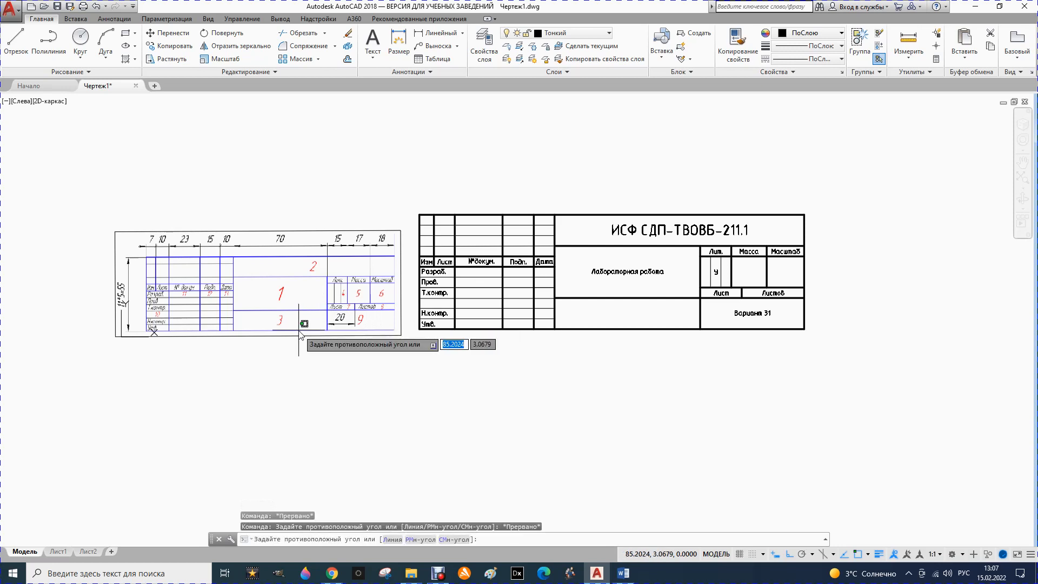
pyautogui.press('Escape')
pyautogui.press('Escape')
pyautogui.press('Escape')
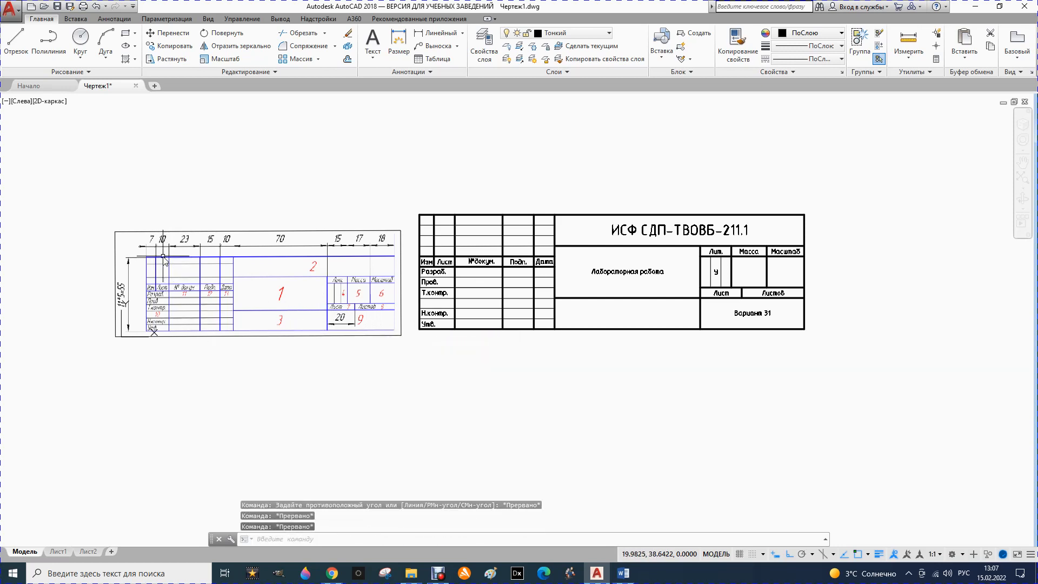
pyautogui.press('Escape')
pyautogui.click(156, 255)
pyautogui.click(155, 229)
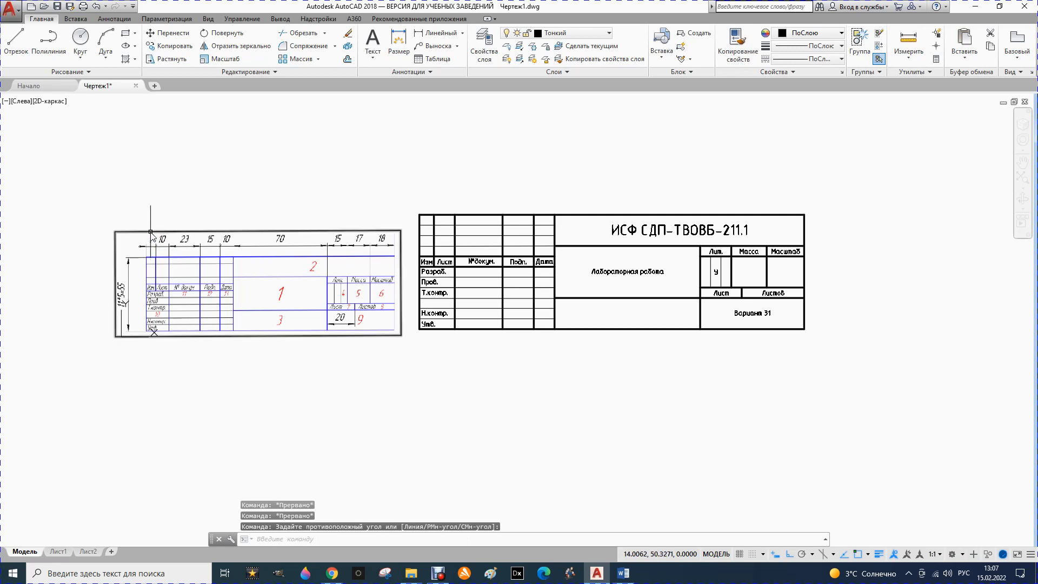
pyautogui.press('Delete')
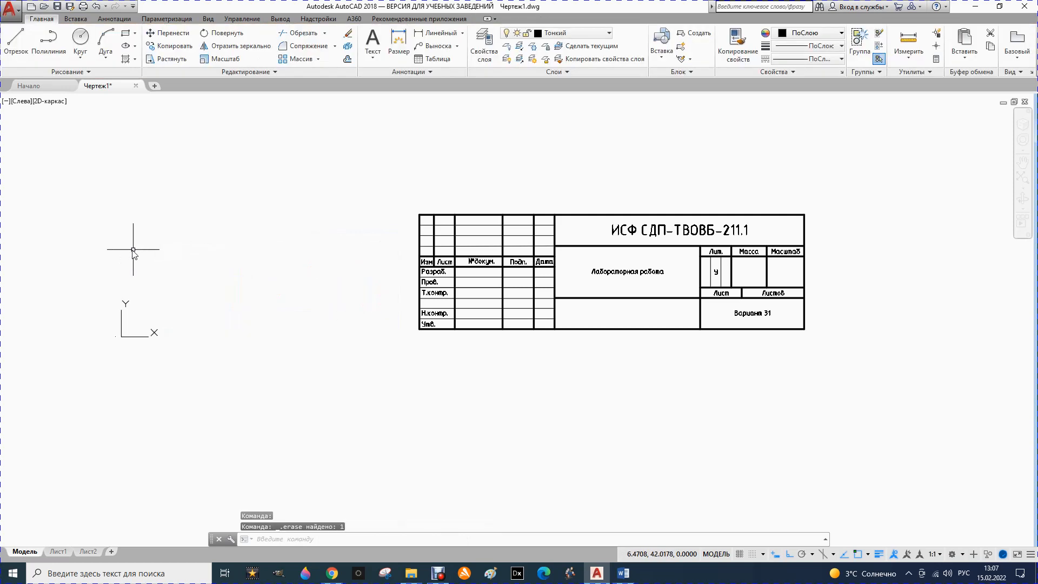
pyautogui.scroll(-5, 145, 249)
pyautogui.scroll(3, 206, 238)
pyautogui.scroll(2, 192, 225)
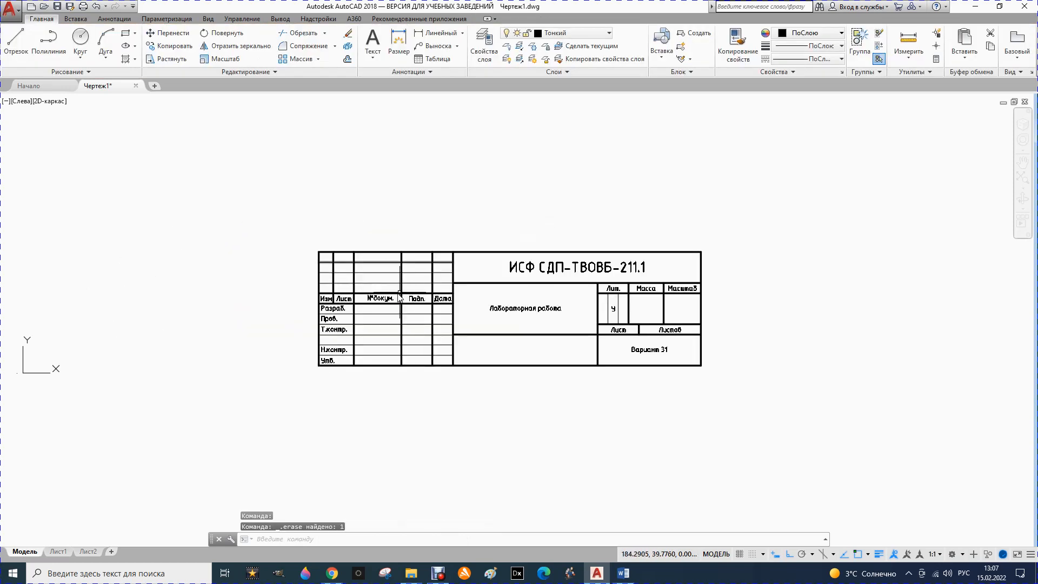
pyautogui.click(13, 42)
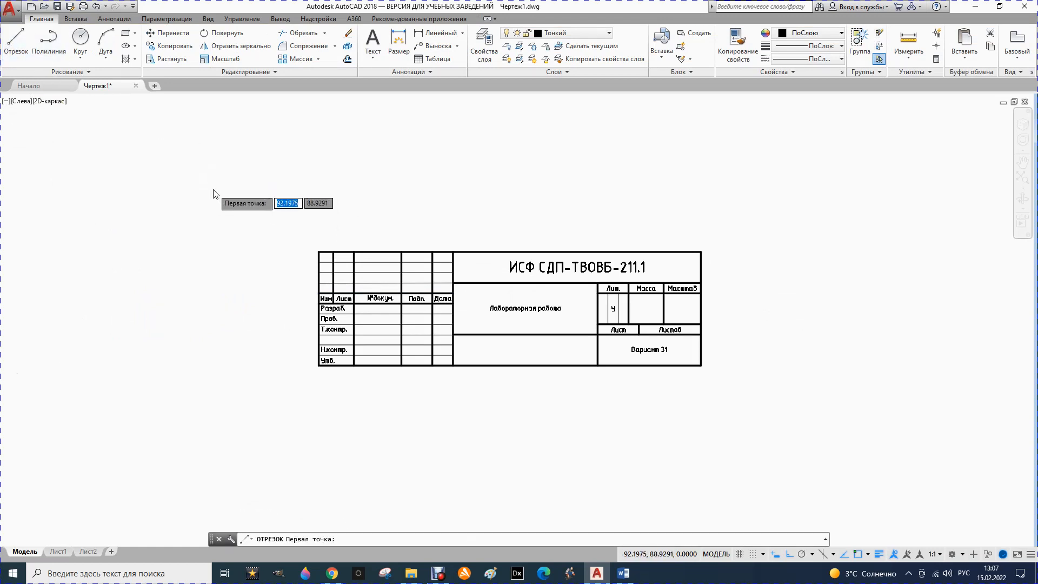
pyautogui.scroll(-4, 216, 194)
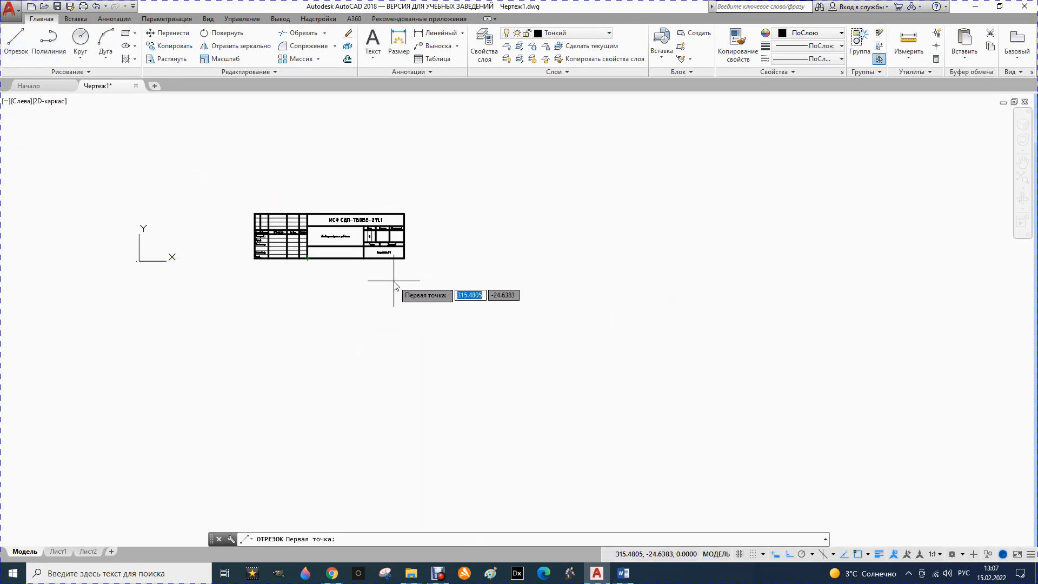
pyautogui.scroll(-2, 390, 279)
pyautogui.scroll(4, 298, 213)
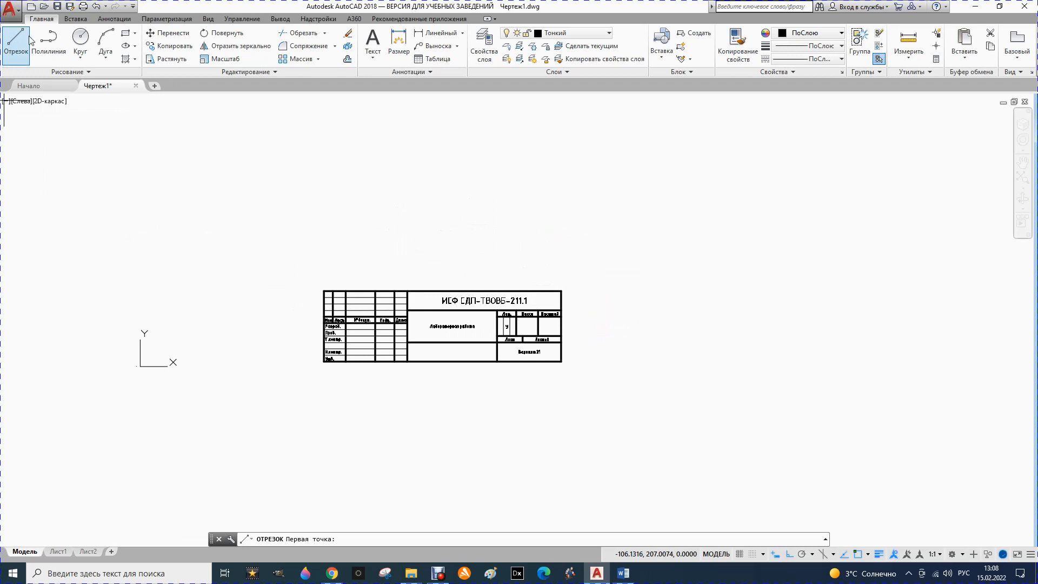
# Make layer "Основной" current and draw a line 232 units straight up from the title block's upper-right corner.
pyautogui.click(565, 33)
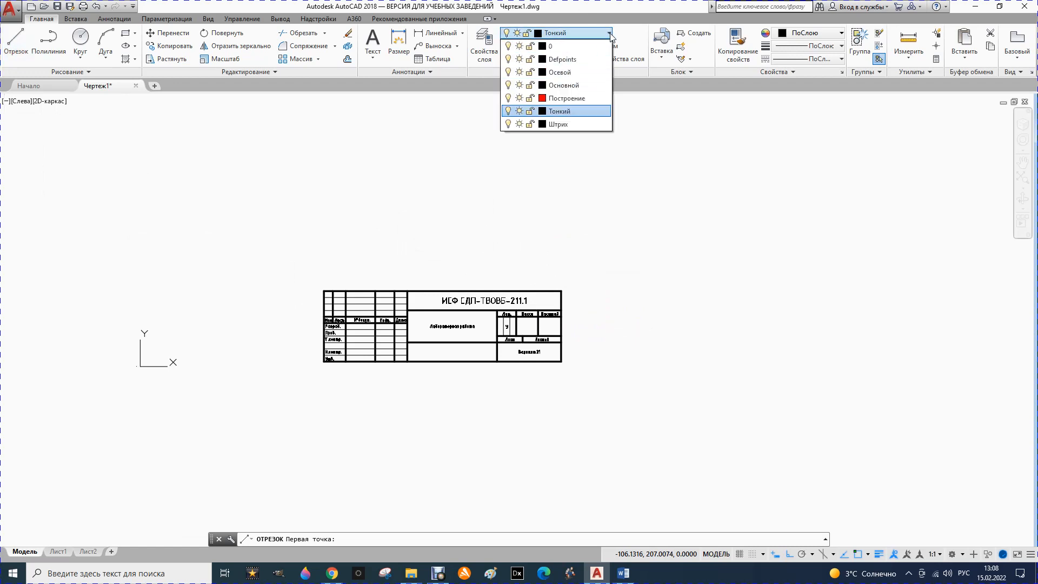
pyautogui.click(564, 85)
pyautogui.click(16, 41)
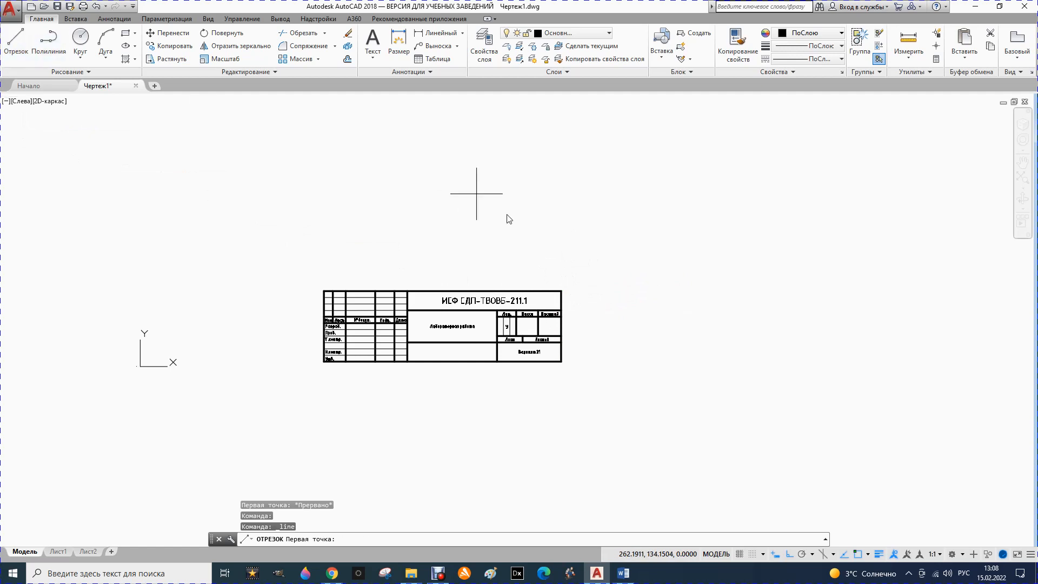
pyautogui.click(562, 291)
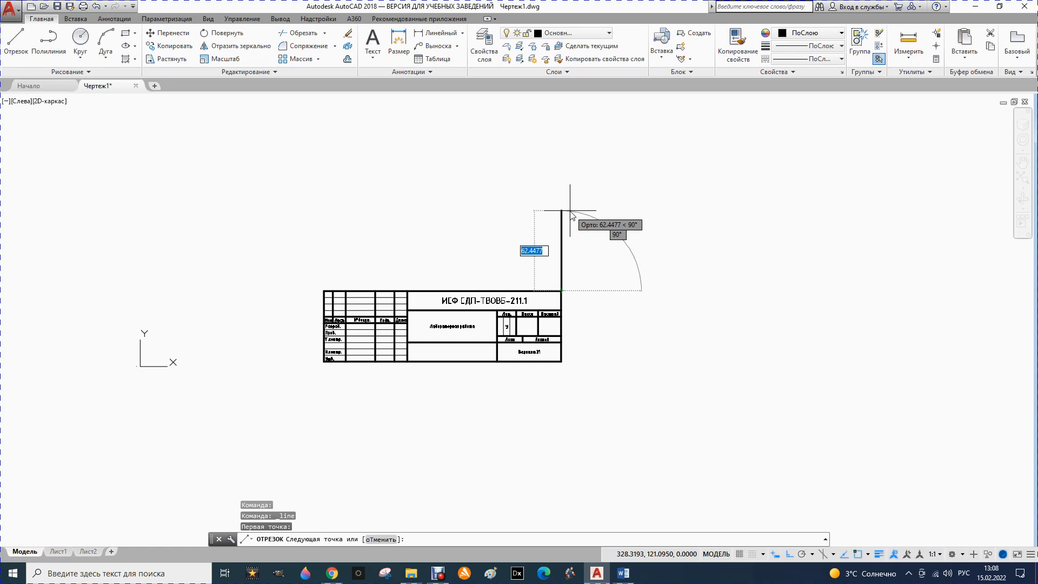
pyautogui.write('23')
pyautogui.press('Return')
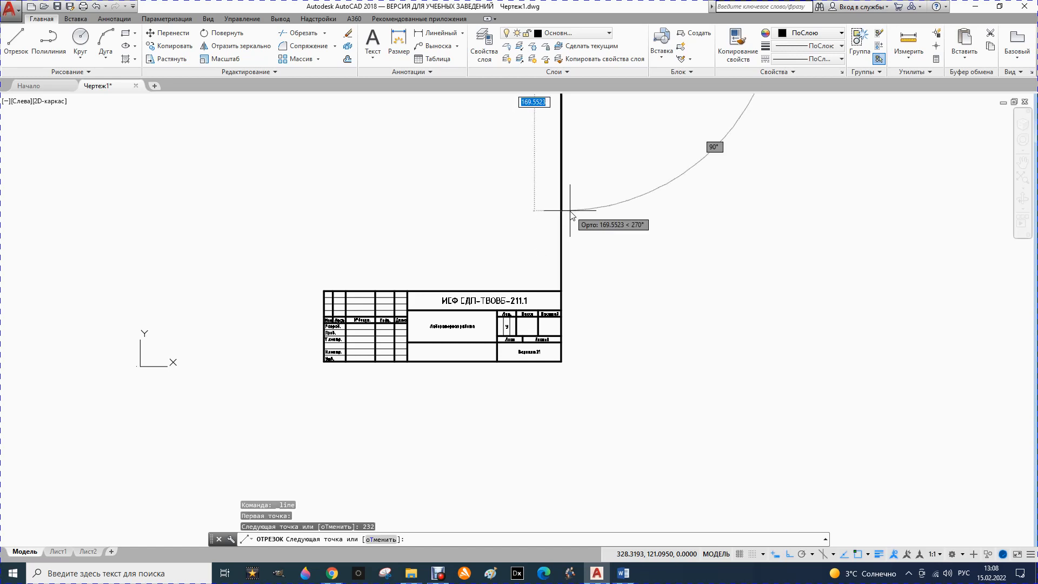
# Continue the frame outline with a 405-unit line to the left and a 287-unit line straight down.
pyautogui.scroll(-4, 557, 217)
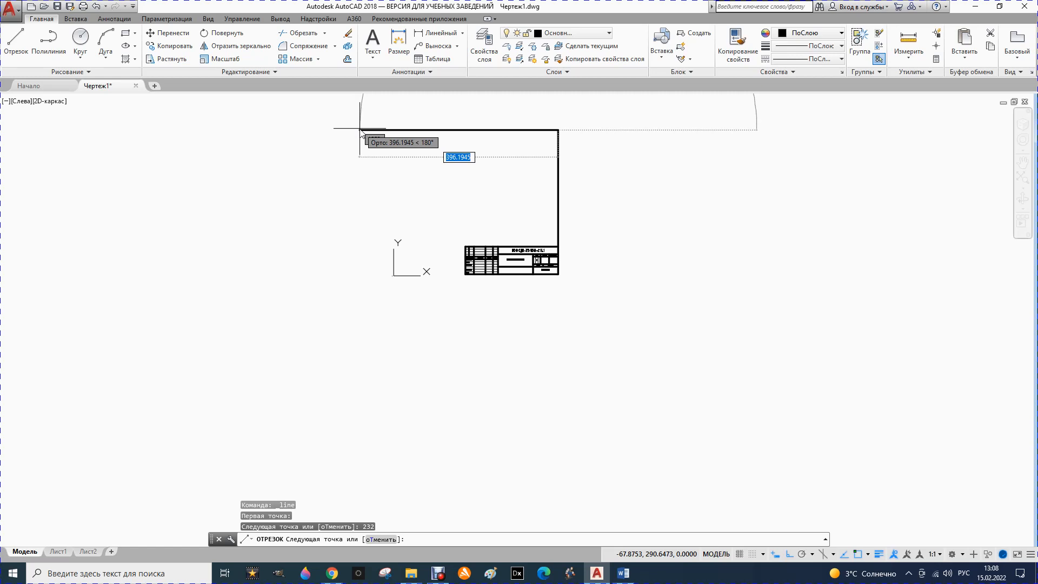
pyautogui.write('405')
pyautogui.press('Return')
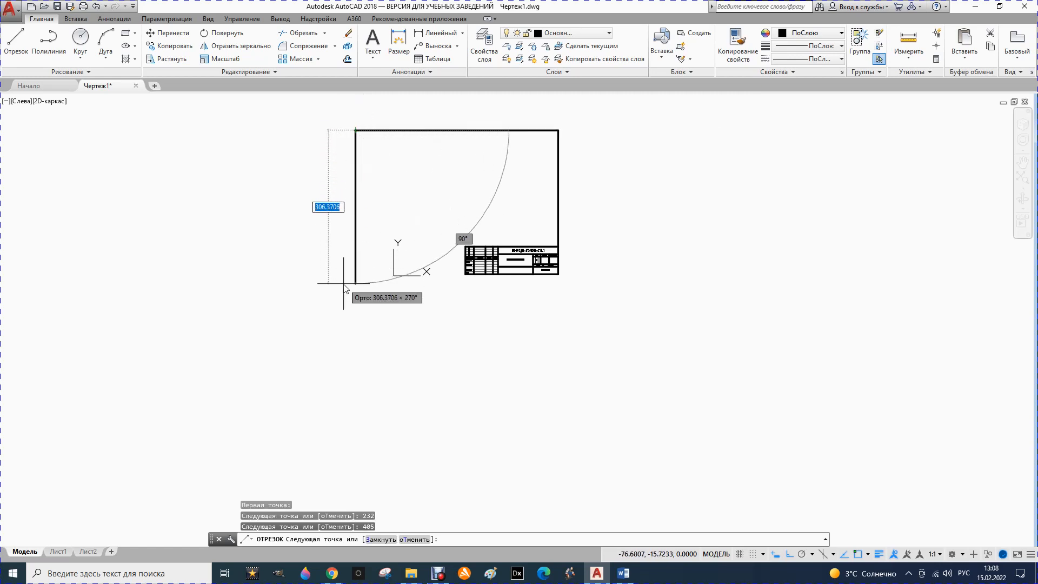
pyautogui.write('2')
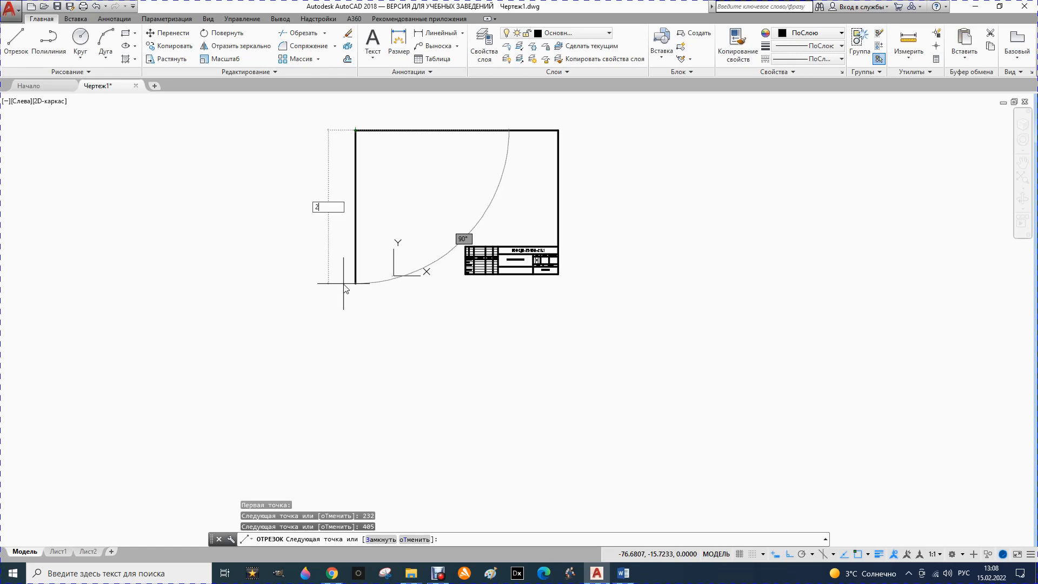
pyautogui.write('87')
pyautogui.press('Return')
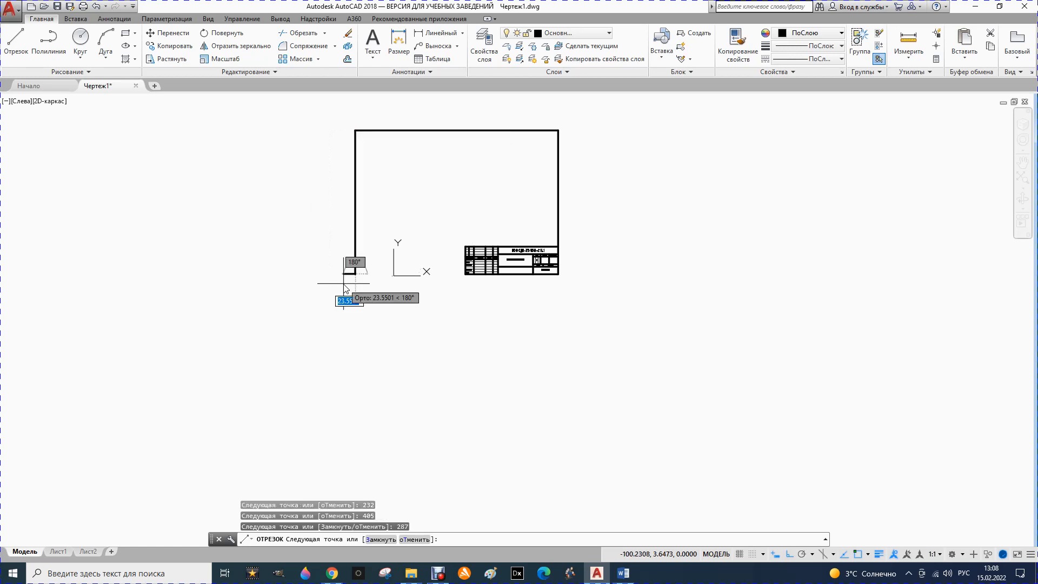
# Try to close the frame outline back to its starting point, and delete the slanted closing segment.
pyautogui.rightClick(400, 281)
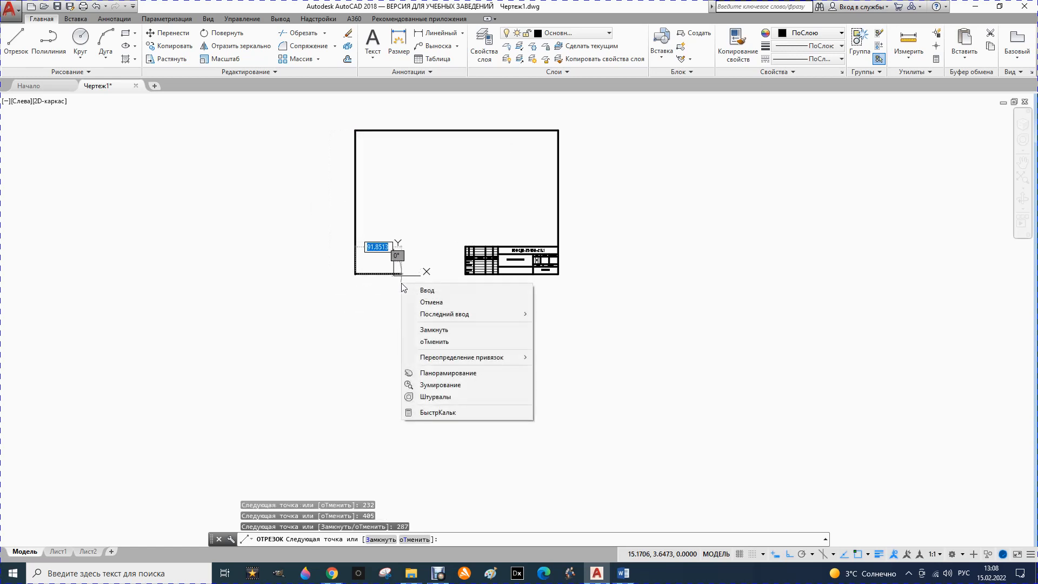
pyautogui.click(436, 329)
pyautogui.press('Escape')
pyautogui.press('Escape')
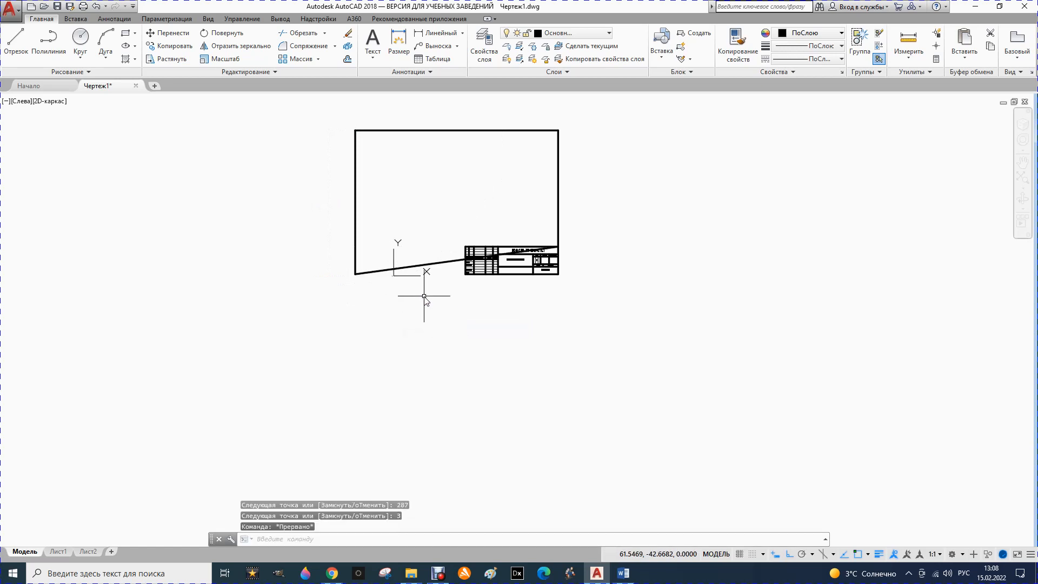
pyautogui.click(436, 263)
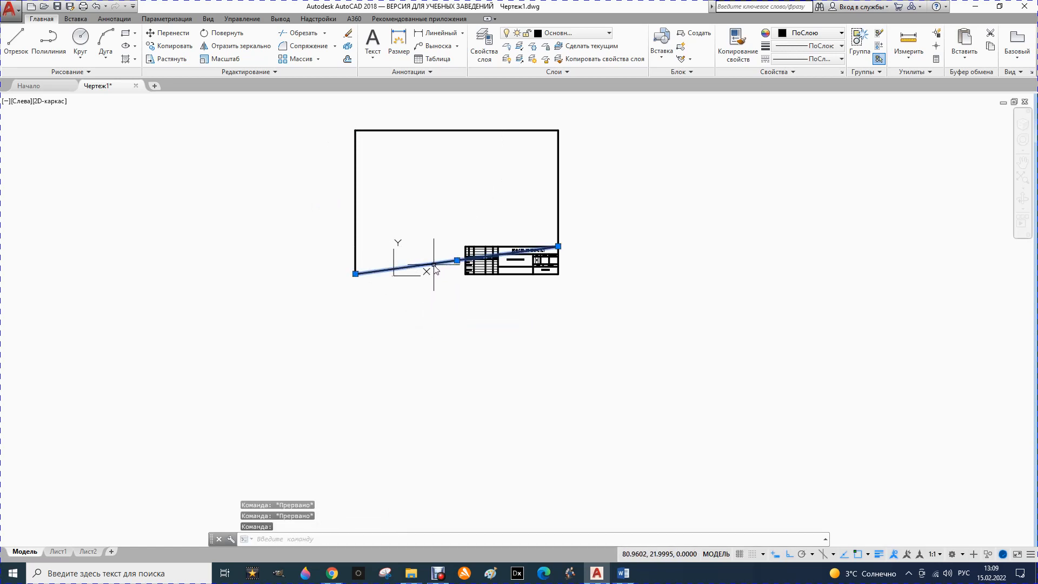
pyautogui.press('Delete')
# Draw the frame's bottom line from its lower-left corner to the title block's lower-left corner.
pyautogui.click(17, 46)
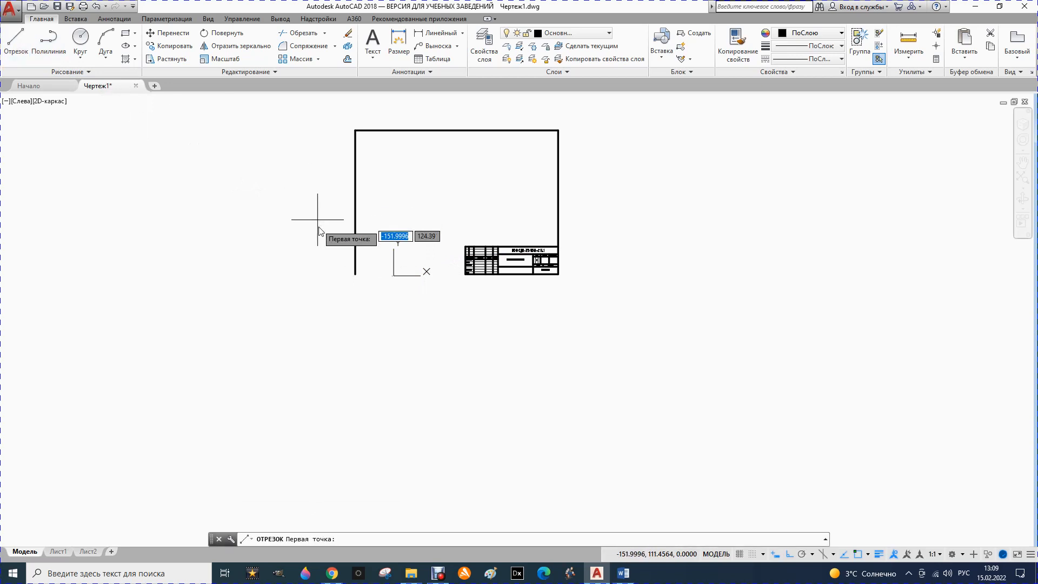
pyautogui.click(356, 274)
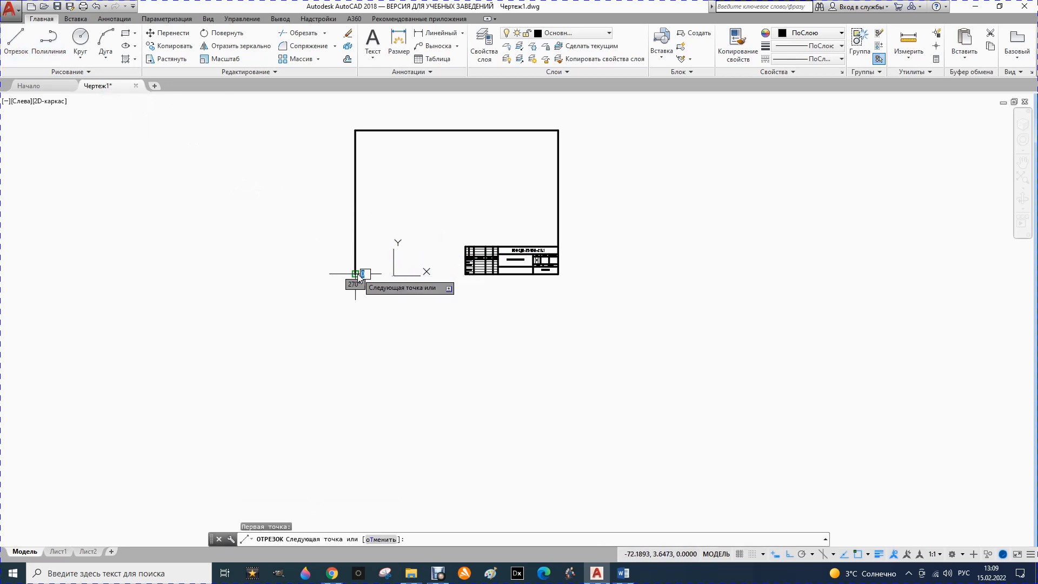
pyautogui.click(466, 275)
pyautogui.press('Escape')
pyautogui.scroll(-2, 464, 278)
pyautogui.scroll(2, 444, 188)
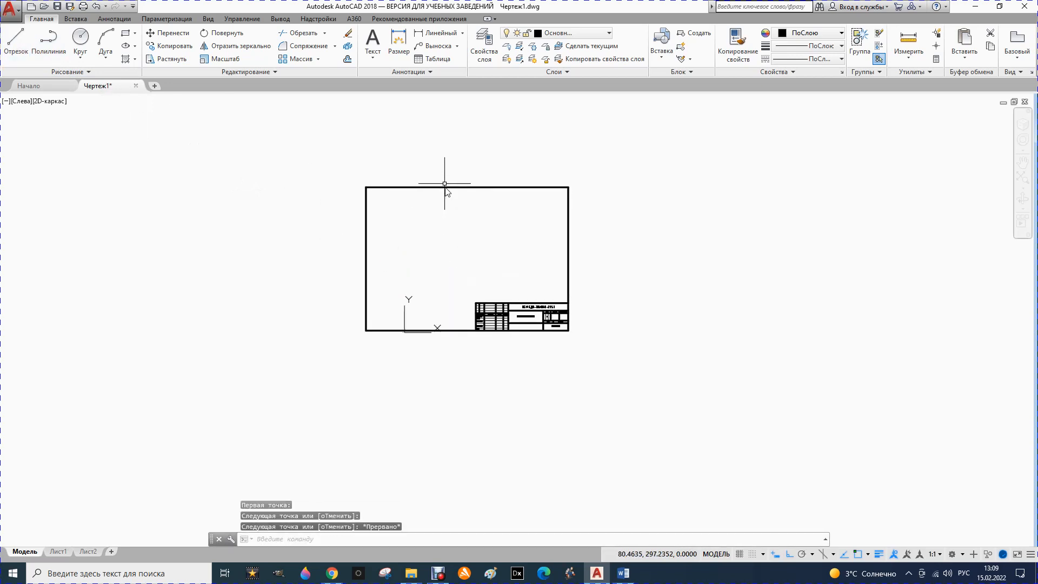
# Offset the frame's top, right and bottom lines outward by 5 units.
pyautogui.scroll(2, 421, 223)
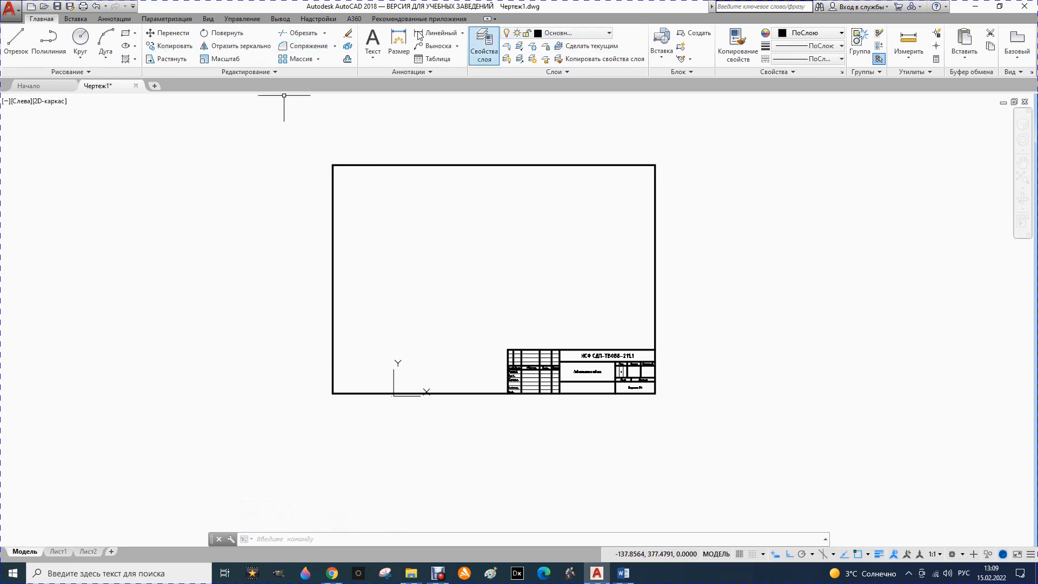
pyautogui.click(348, 61)
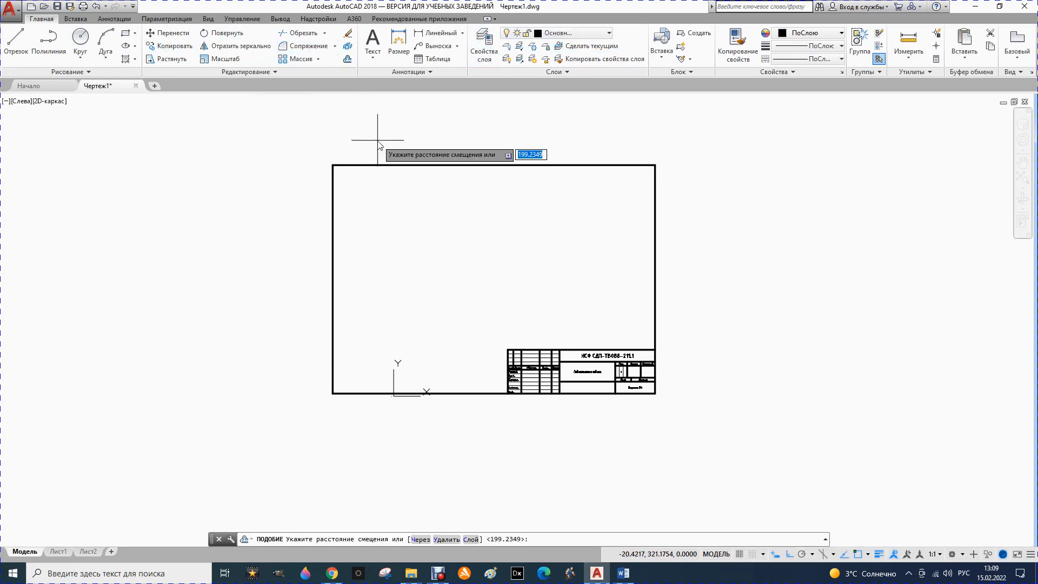
pyautogui.press('Return')
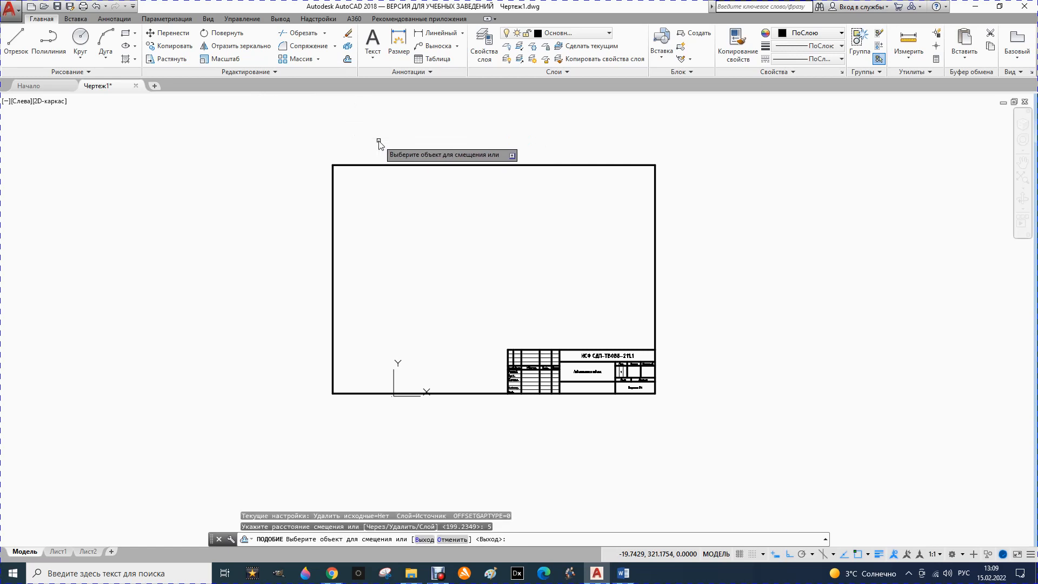
pyautogui.click(406, 164)
pyautogui.click(428, 141)
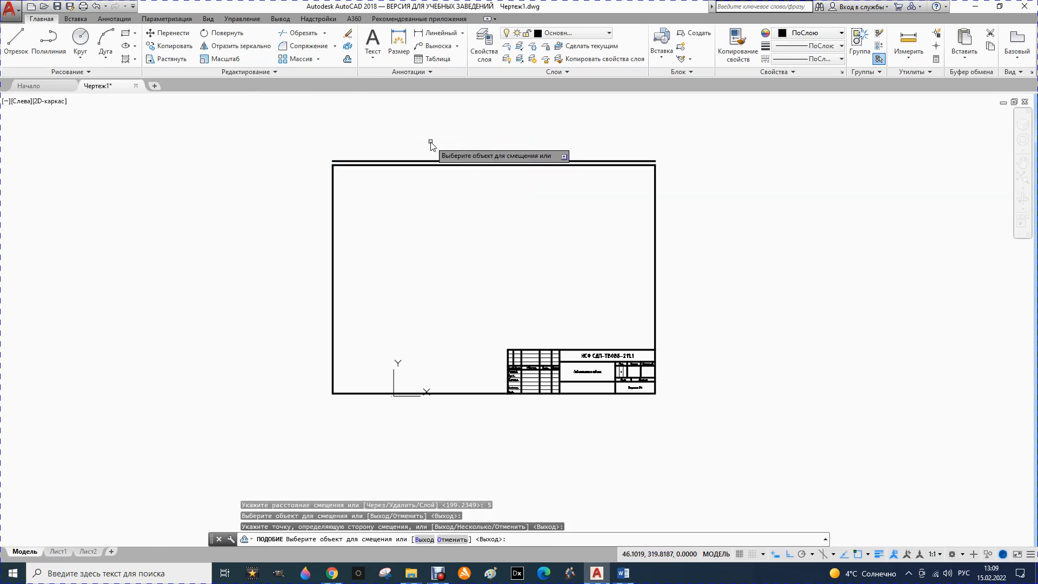
pyautogui.click(655, 238)
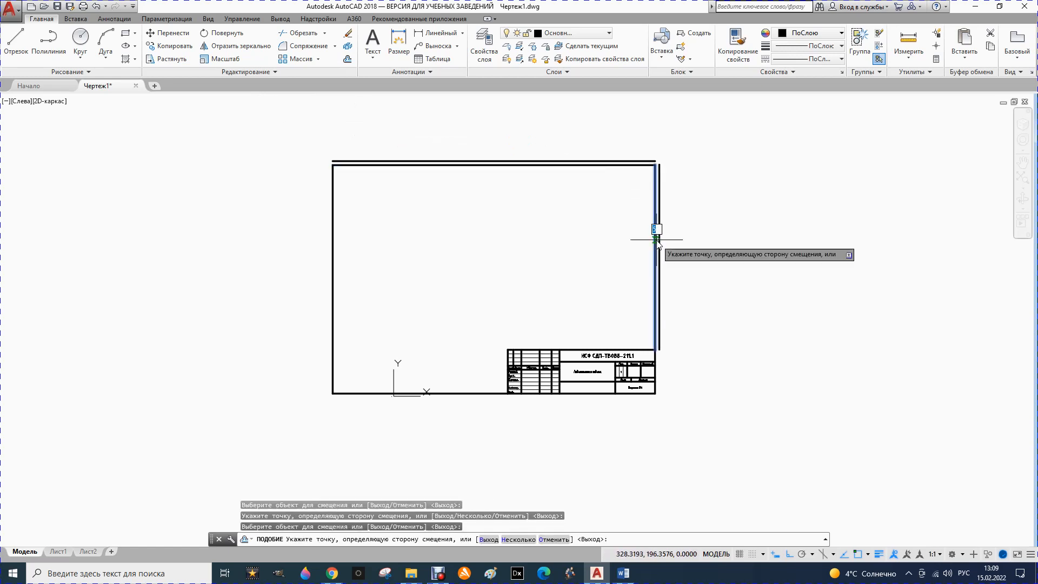
pyautogui.click(679, 238)
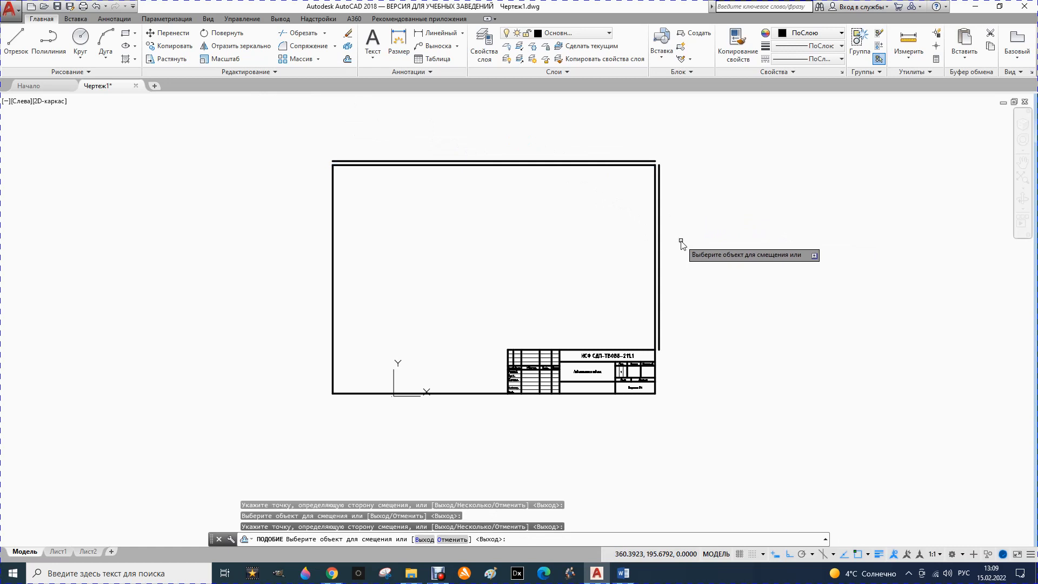
pyautogui.click(447, 395)
pyautogui.click(453, 424)
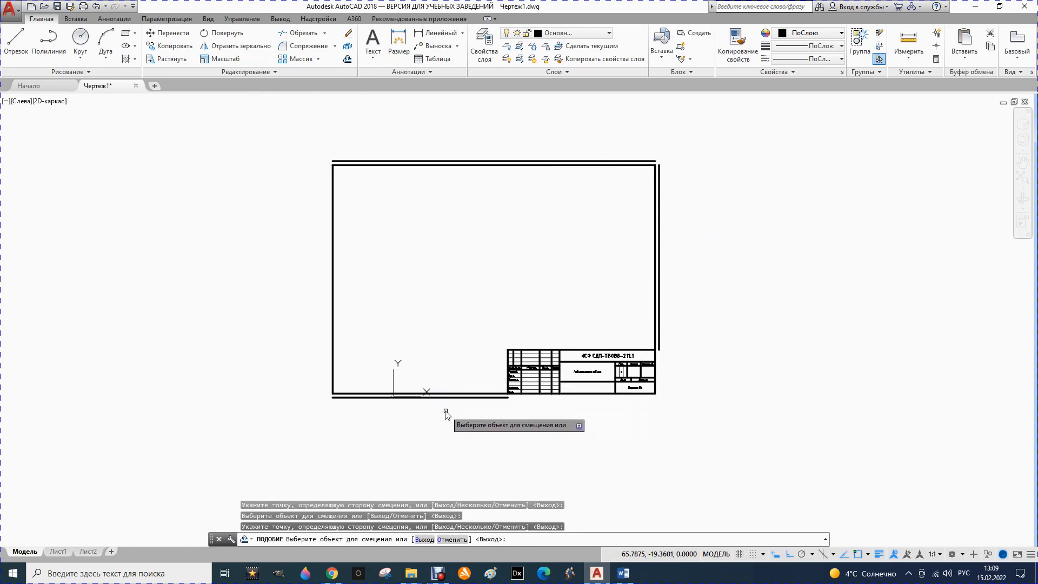
# Offset the frame's left line outward by 20 units.
pyautogui.click(348, 59)
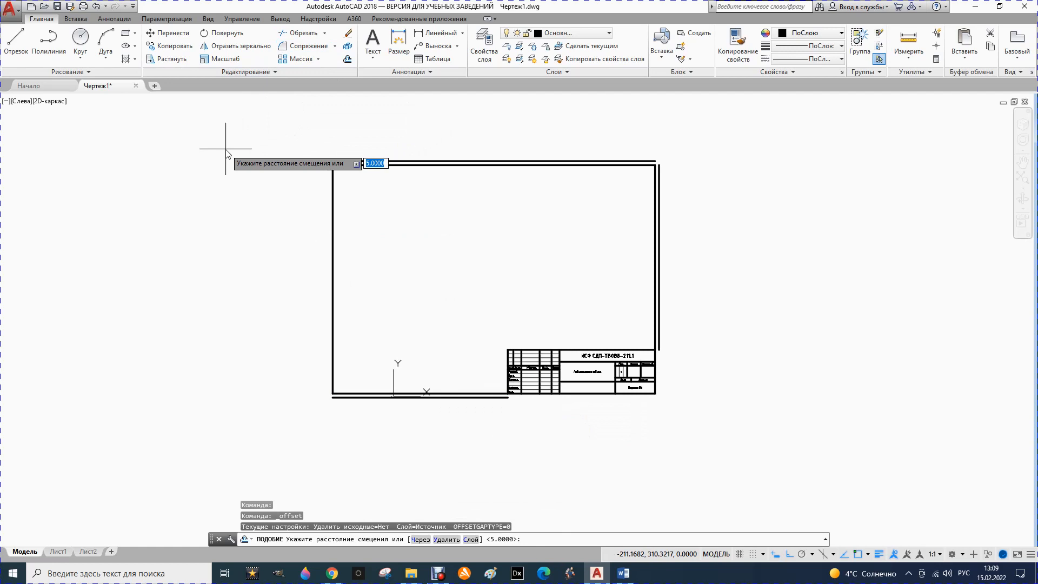
pyautogui.write('20')
pyautogui.press('Return')
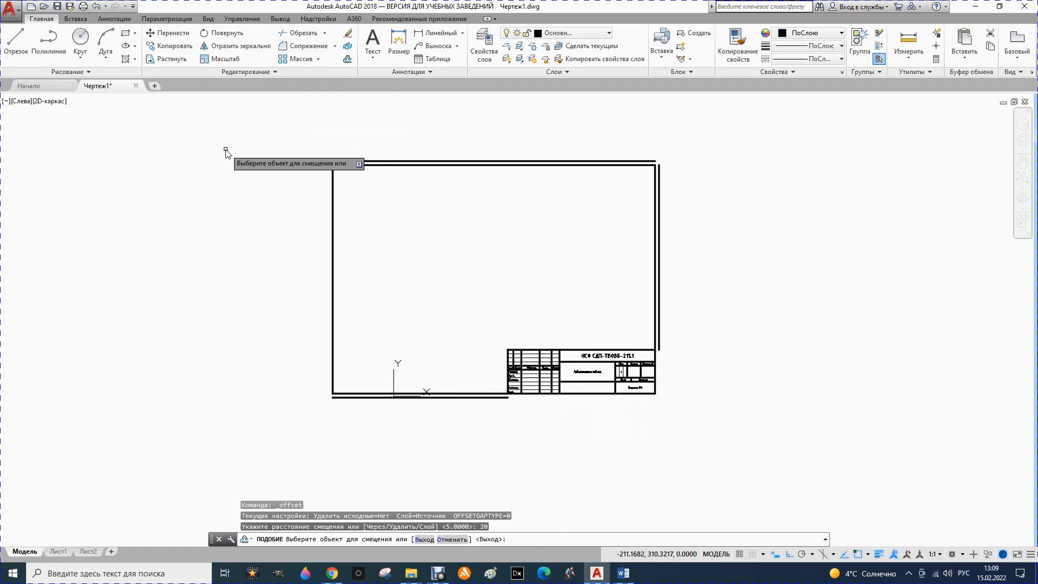
pyautogui.click(333, 260)
pyautogui.click(278, 255)
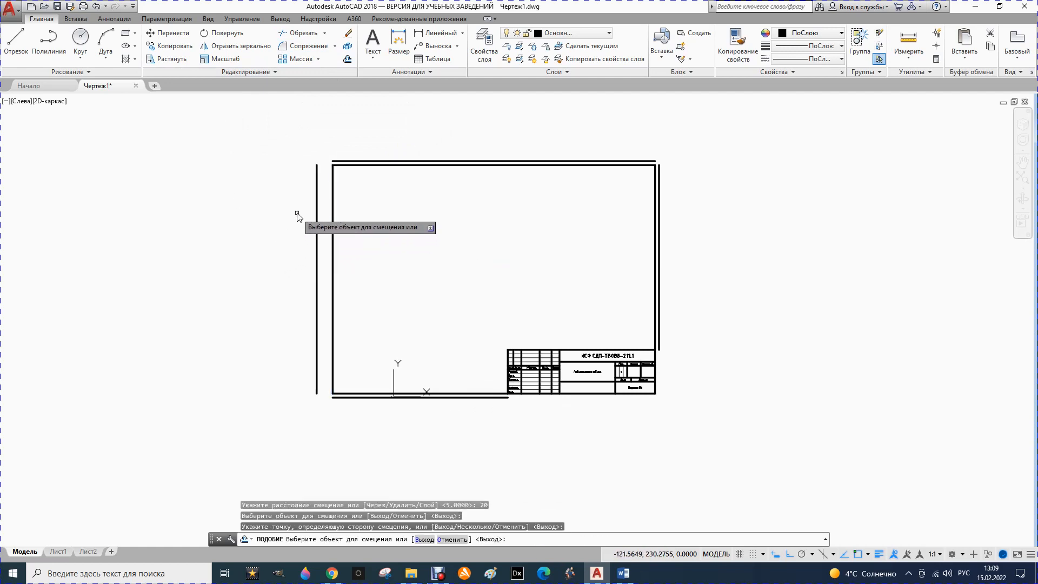
# Stretch the left end of the outer top line horizontally until it lies above the outer left line.
pyautogui.scroll(2, 276, 155)
pyautogui.press('Escape')
pyautogui.press('Escape')
pyautogui.scroll(2, 336, 161)
pyautogui.click(383, 168)
pyautogui.click(384, 171)
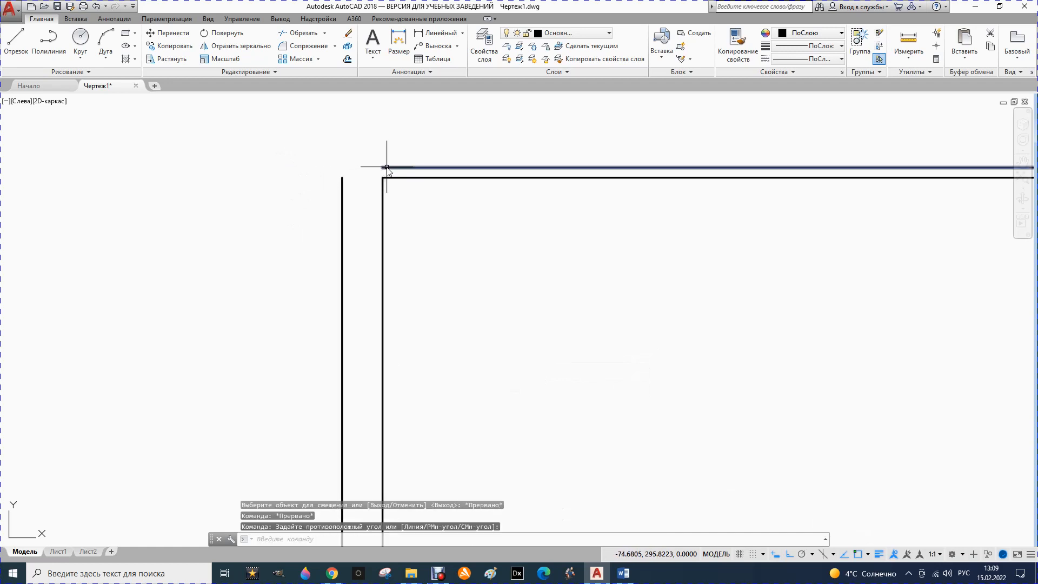
pyautogui.click(385, 167)
pyautogui.click(383, 167)
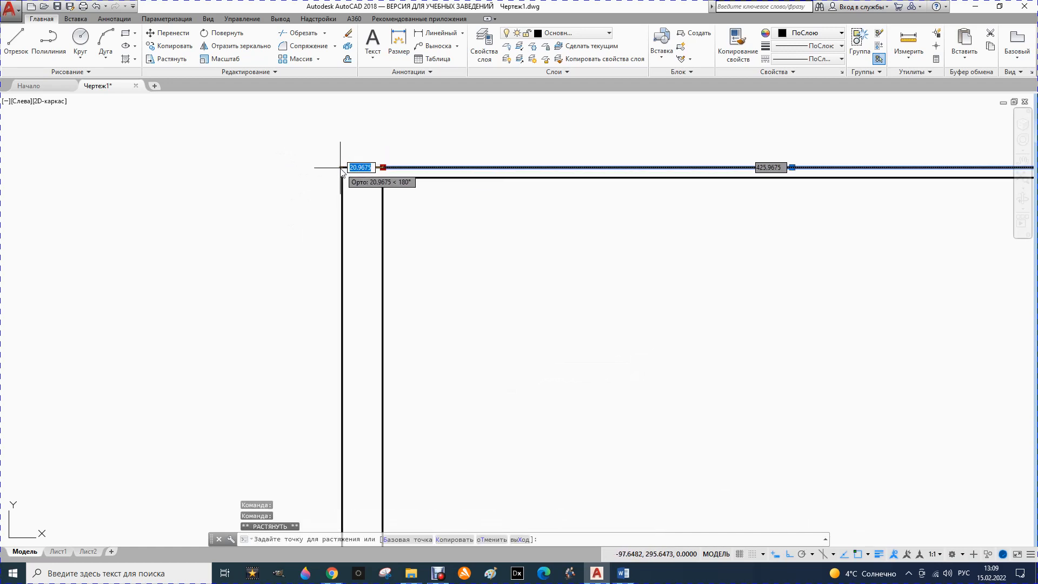
pyautogui.press('Escape')
pyautogui.click(383, 167)
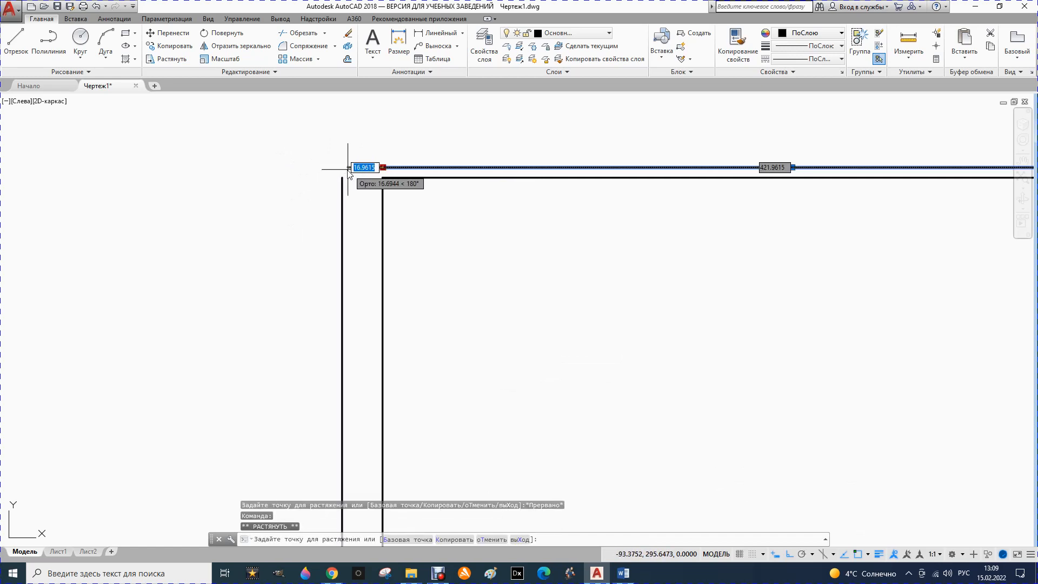
pyautogui.click(342, 167)
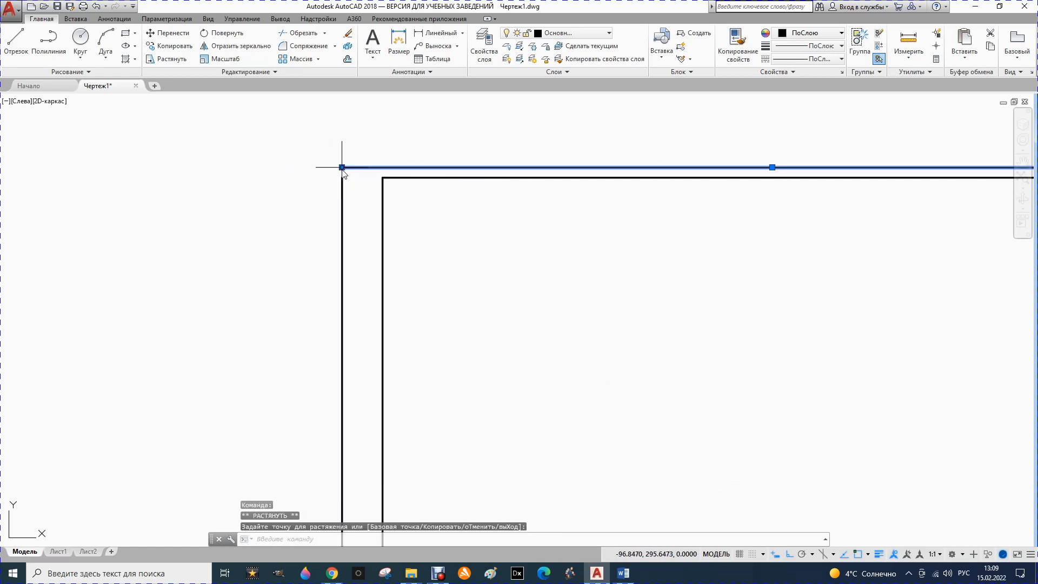
# Stretch the upper end of the outer left line up to the end of the outer top line.
pyautogui.click(342, 191)
pyautogui.press('Escape')
pyautogui.click(341, 190)
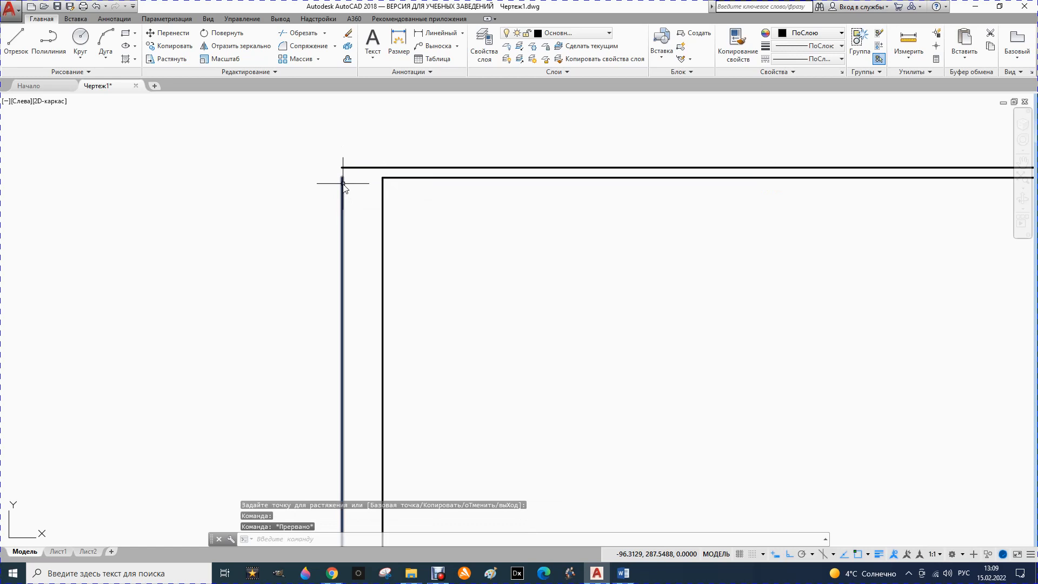
pyautogui.click(341, 177)
pyautogui.press('Escape')
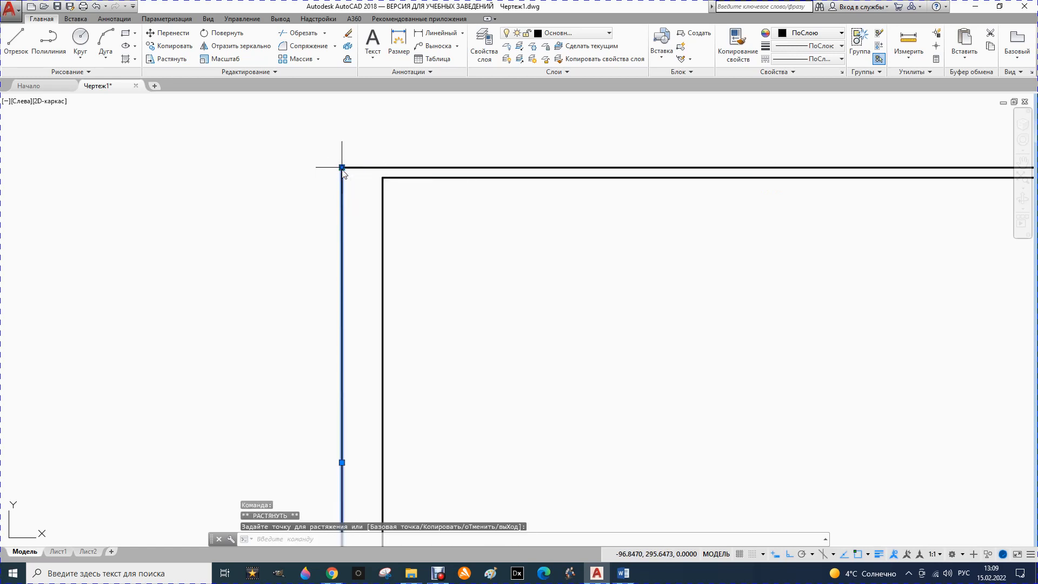
pyautogui.press('Escape')
# Close the outer border's lower-left corner by stretching the left line down and the bottom line across until their ends meet.
pyautogui.scroll(-5, 297, 179)
pyautogui.scroll(8, 309, 232)
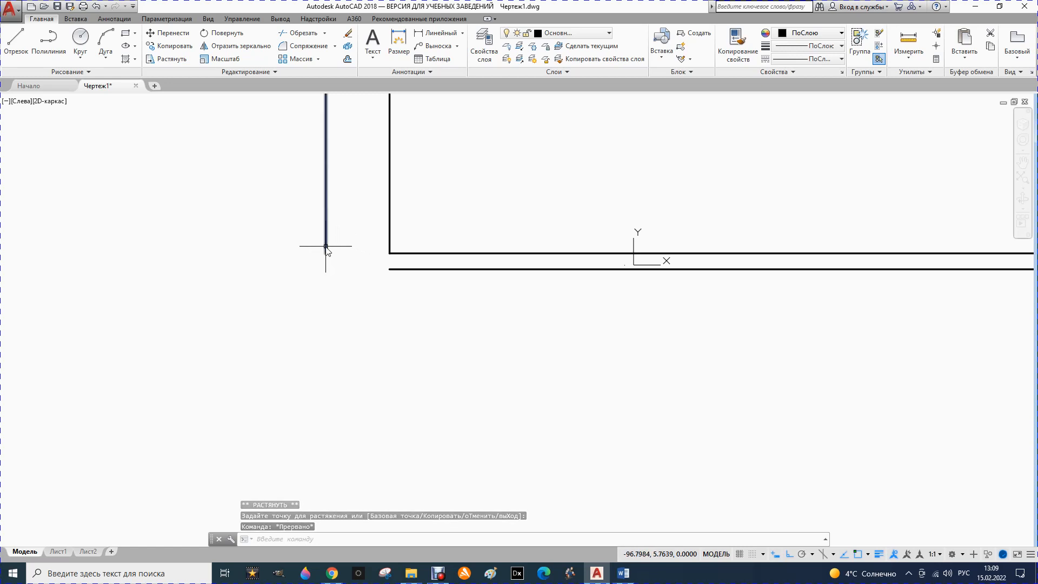
pyautogui.click(327, 258)
pyautogui.click(328, 261)
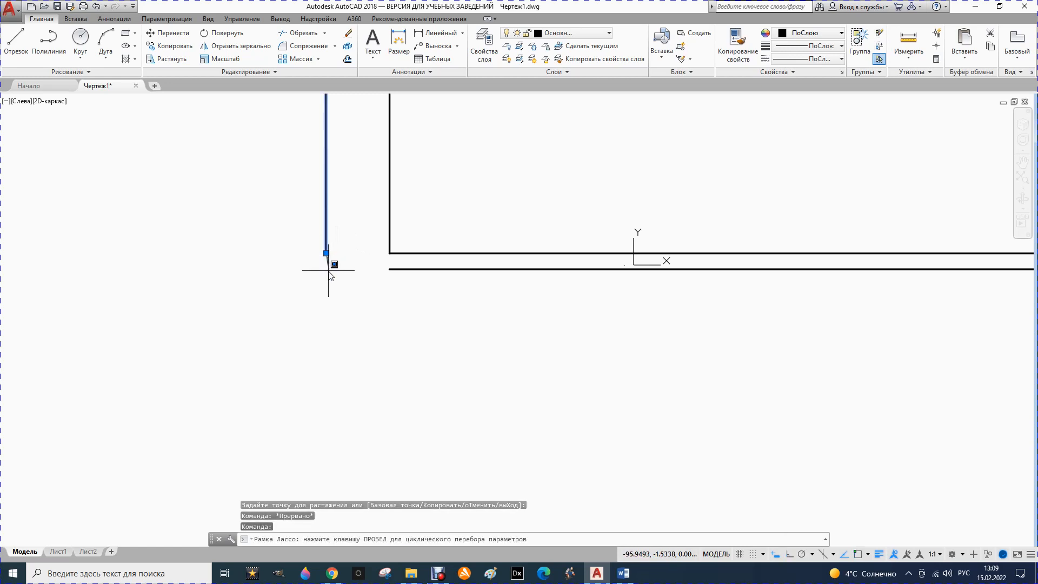
pyautogui.click(326, 252)
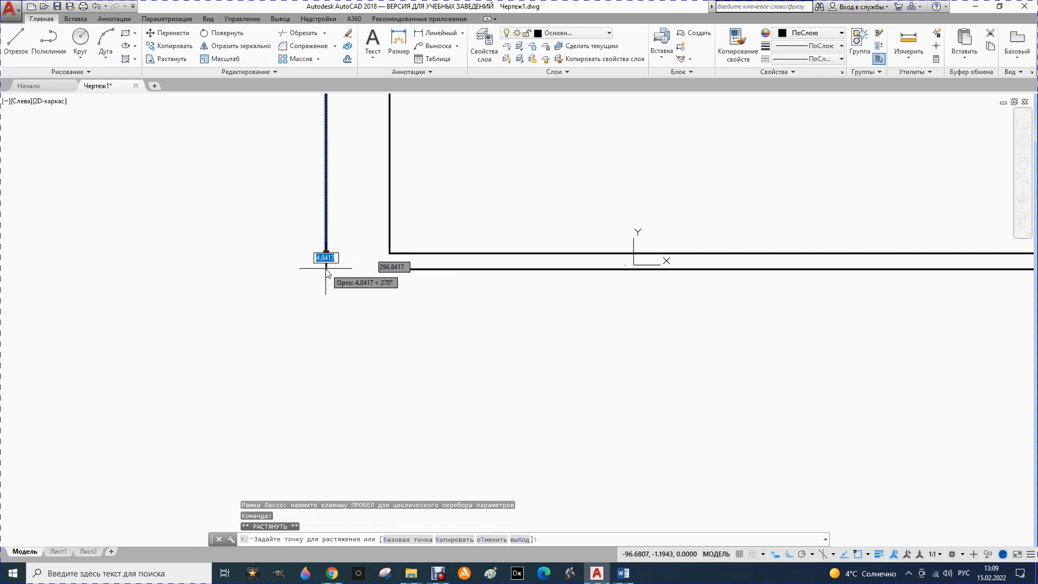
pyautogui.click(326, 268)
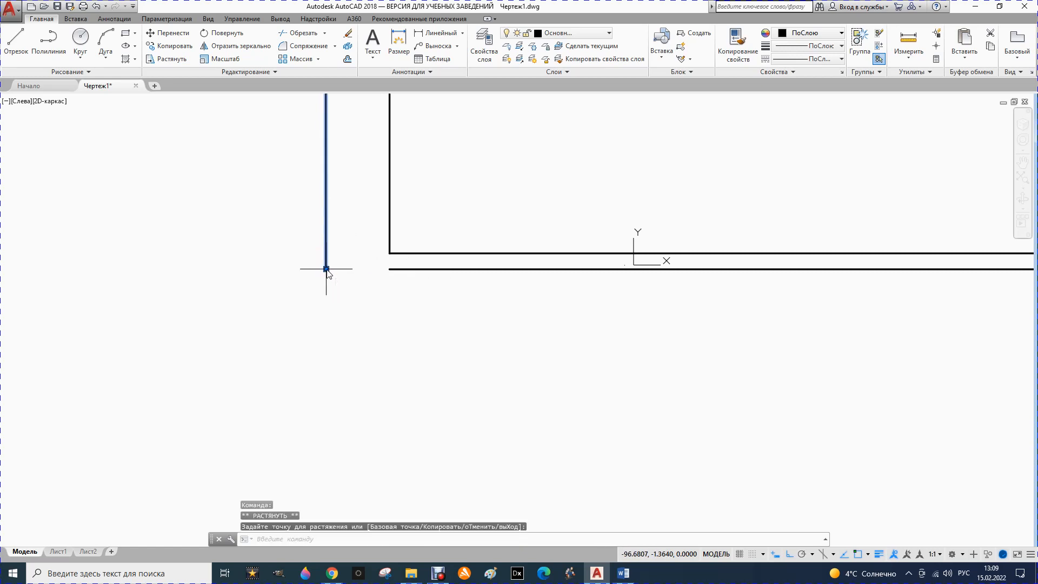
pyautogui.click(402, 269)
pyautogui.click(390, 269)
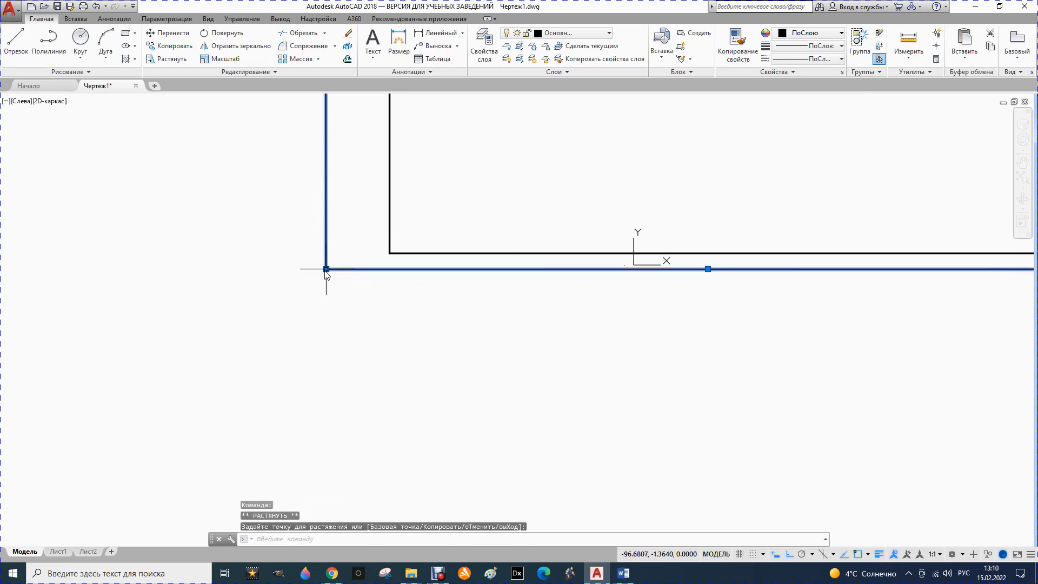
pyautogui.press('Escape')
# Stretch the right end of the outer bottom line beneath the title block and slightly past the outer right line.
pyautogui.scroll(-3, 344, 241)
pyautogui.scroll(3, 267, 251)
pyautogui.click(379, 306)
pyautogui.click(412, 307)
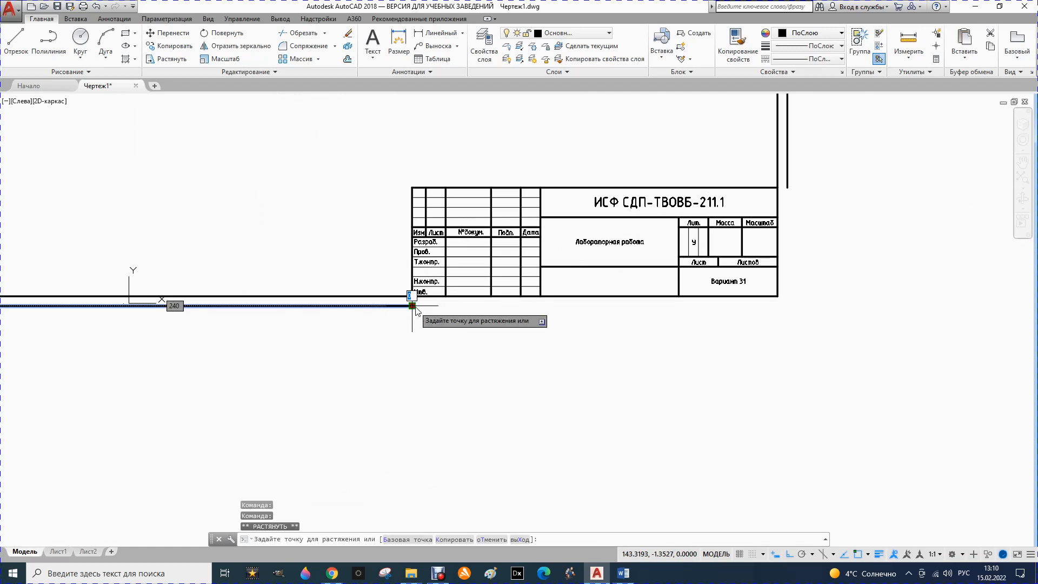
pyautogui.click(805, 307)
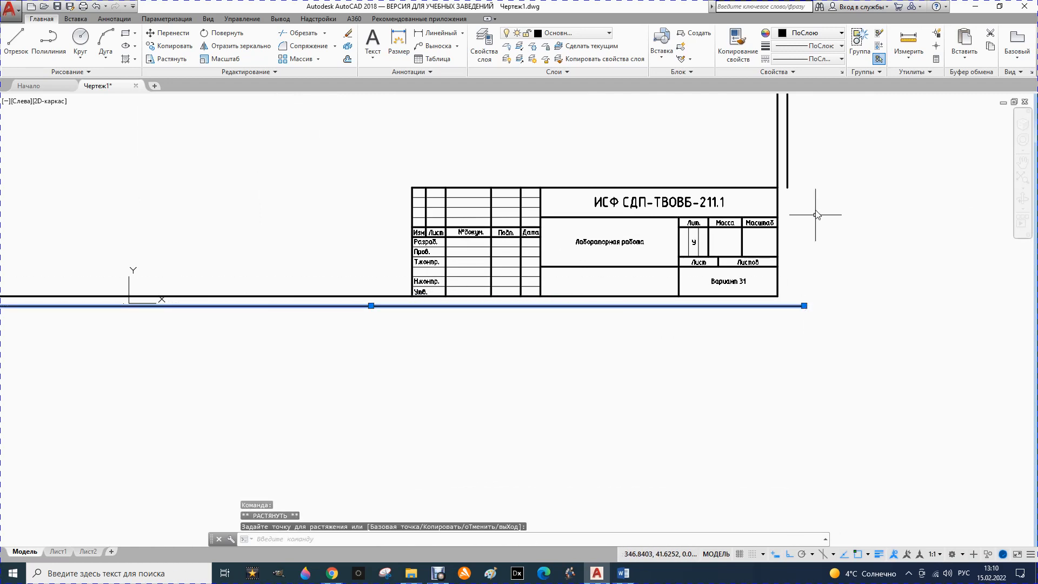
pyautogui.press('Escape')
# Stretch the outer right line down to the outer bottom line, and shorten the bottom line's overhang back to that corner.
pyautogui.click(788, 186)
pyautogui.click(787, 187)
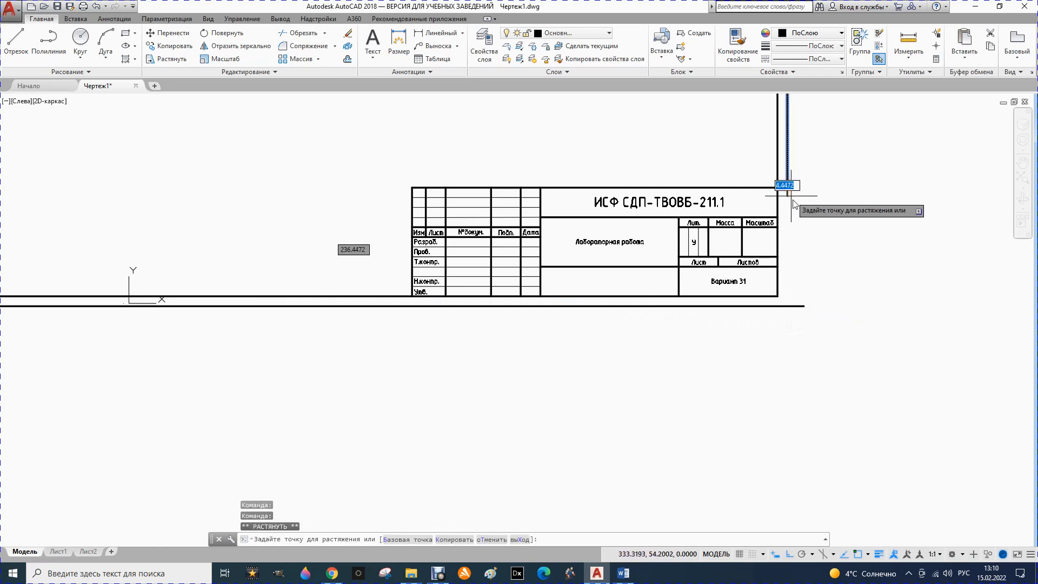
pyautogui.click(789, 306)
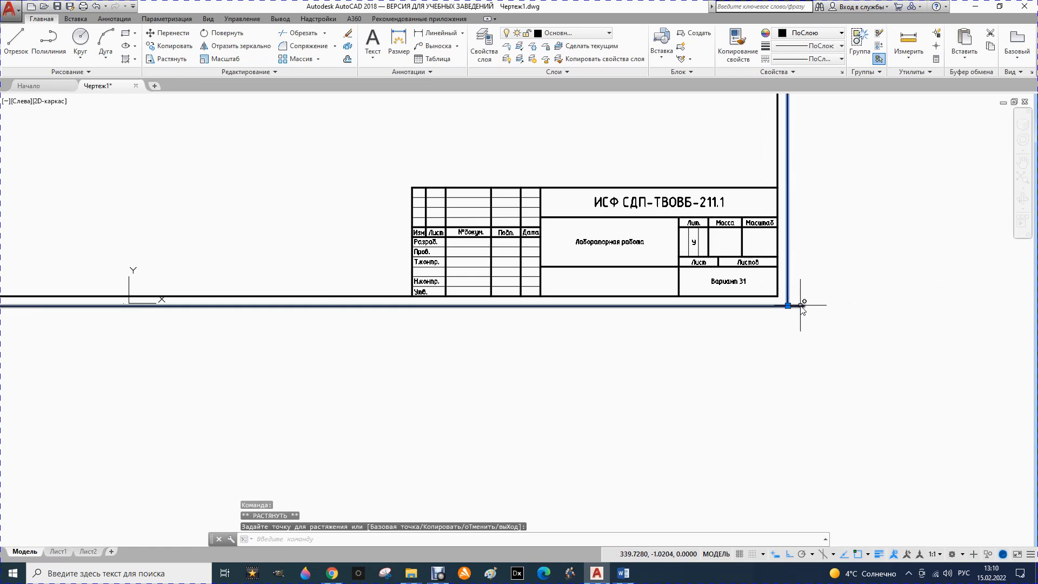
pyautogui.press('Escape')
pyautogui.click(804, 306)
pyautogui.moveTo(807, 306)
pyautogui.mouseDown()
pyautogui.moveTo(792, 307)
pyautogui.moveTo(804, 306)
pyautogui.mouseUp()
pyautogui.click(804, 306)
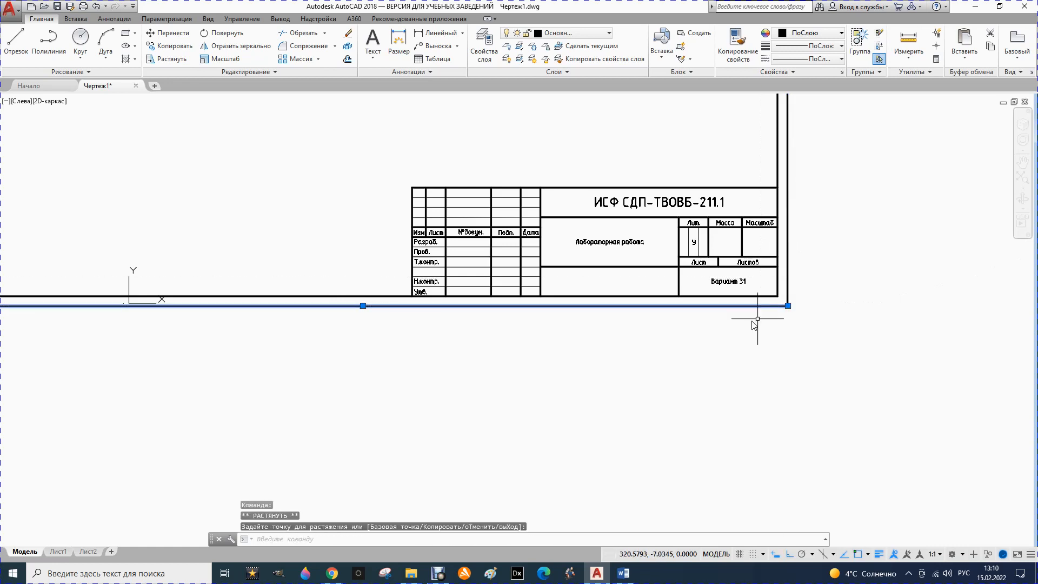
pyautogui.scroll(-6, 780, 312)
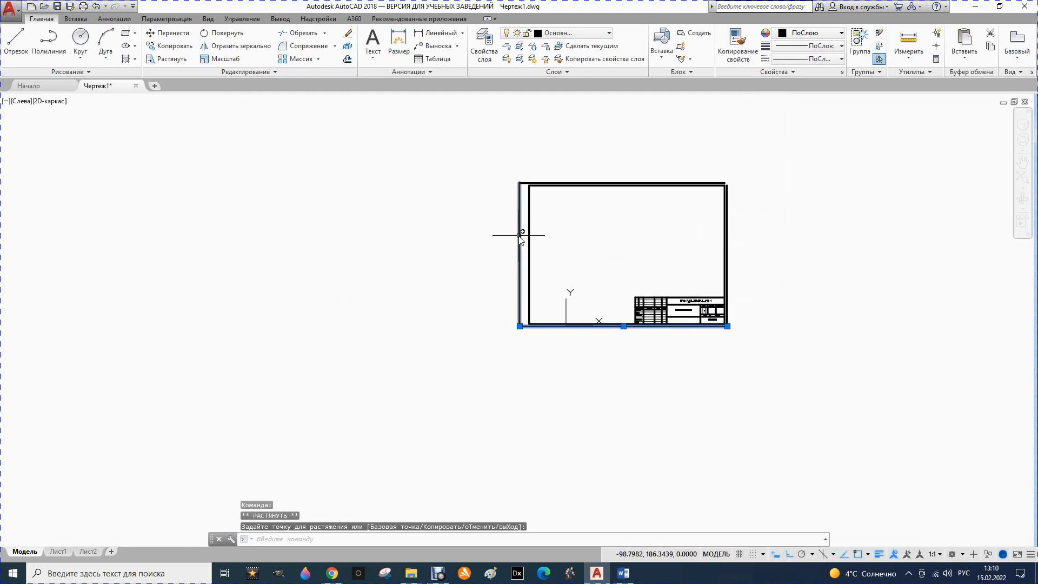
pyautogui.click(520, 234)
pyautogui.scroll(5, 556, 198)
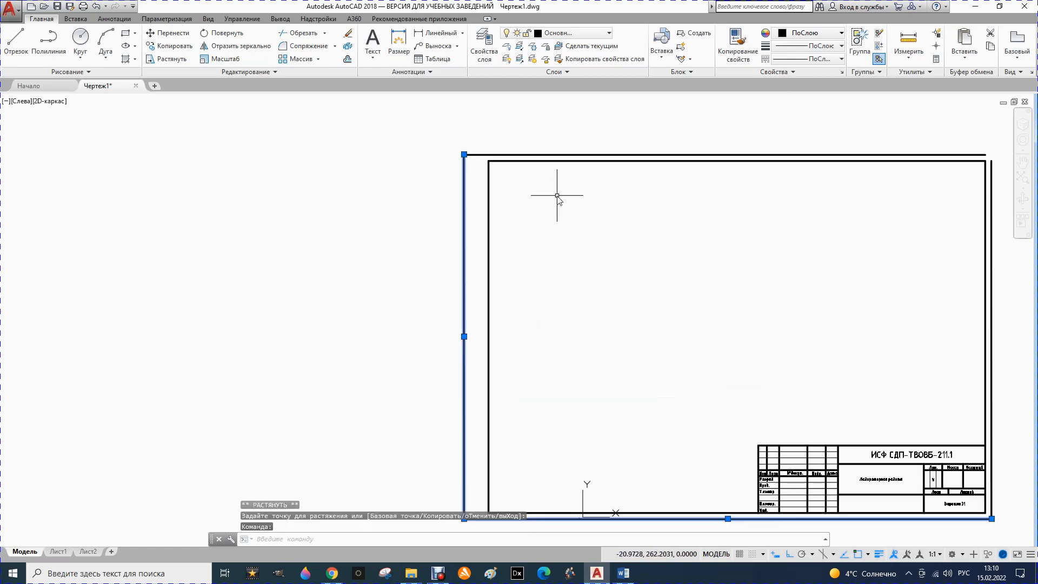
pyautogui.click(549, 156)
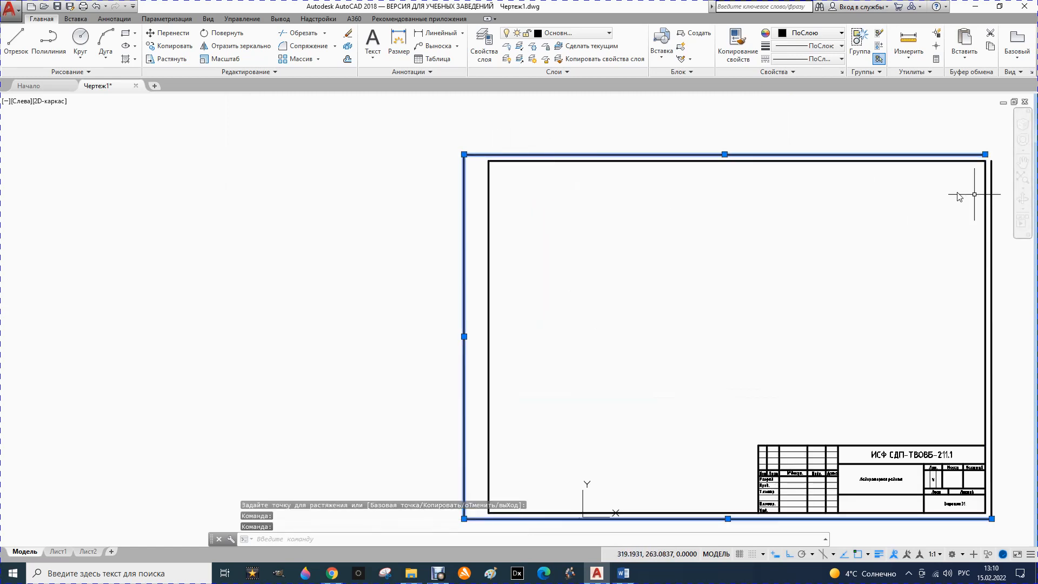
pyautogui.scroll(2, 963, 197)
pyautogui.press('Escape')
# Stretch the right end of the outer top line horizontally past the outer right line.
pyautogui.scroll(-4, 614, 157)
pyautogui.scroll(4, 649, 158)
pyautogui.click(625, 168)
pyautogui.click(669, 167)
pyautogui.click(723, 168)
pyautogui.press('Escape')
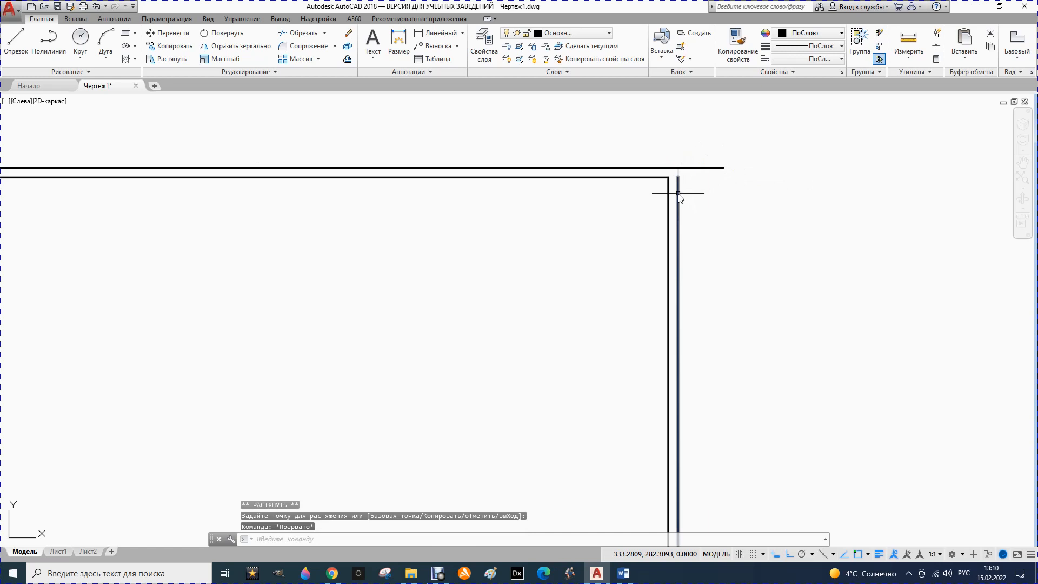
# Stretch the outer right line up to the outer top line, and shorten the top line's overhang back to that corner.
pyautogui.click(679, 195)
pyautogui.click(679, 177)
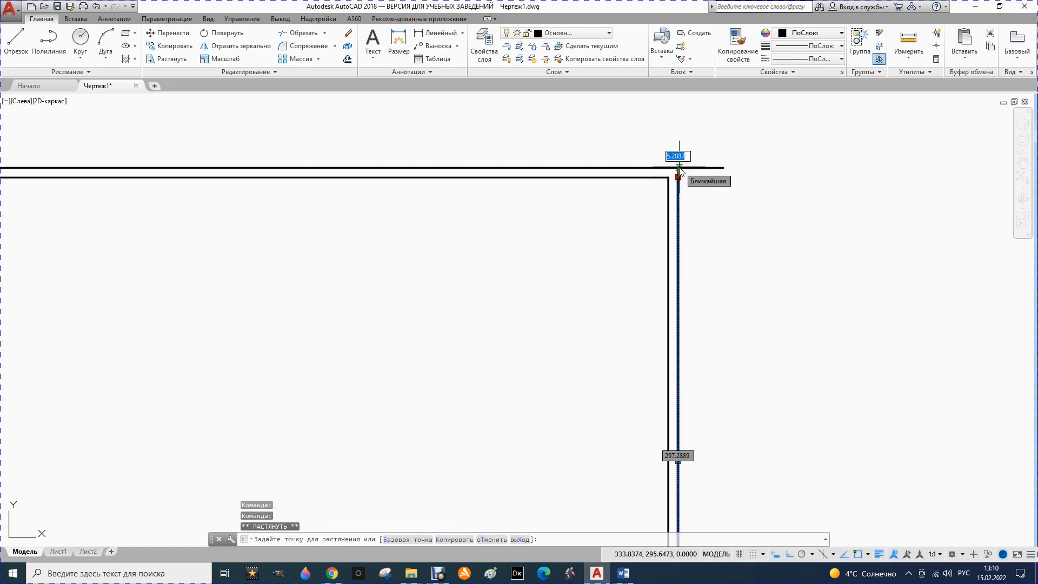
pyautogui.click(680, 168)
pyautogui.click(708, 168)
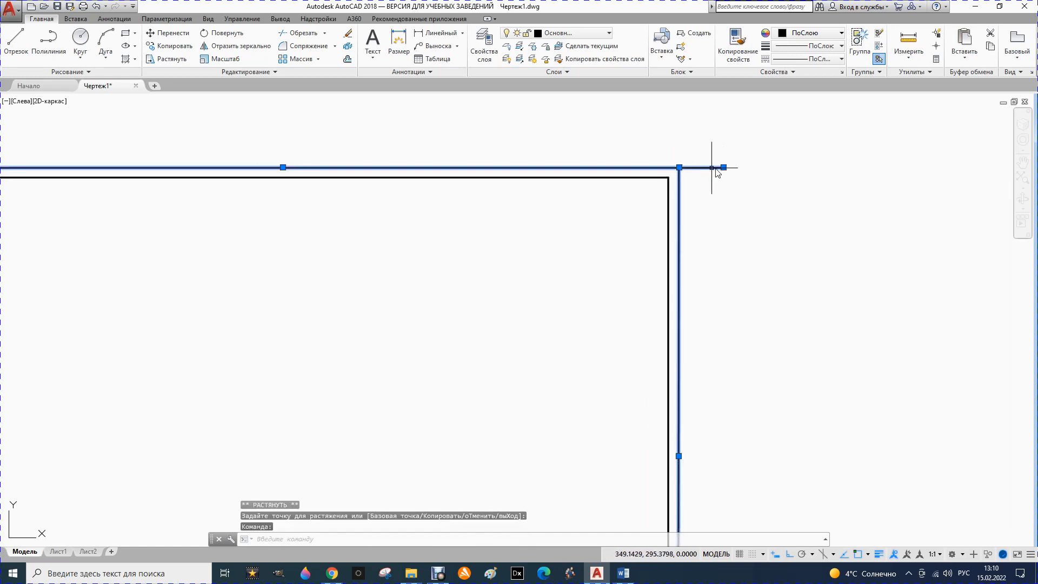
pyautogui.click(725, 168)
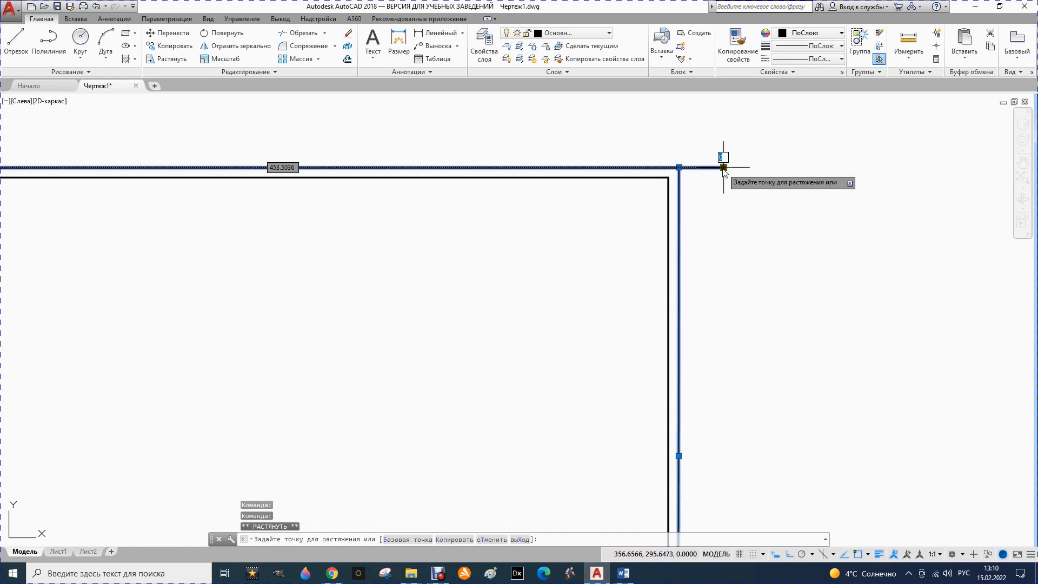
pyautogui.click(680, 167)
pyautogui.press('Escape')
# Move all four outer border lines from the Основной layer to the thin-line layer Тонкий.
pyautogui.scroll(-3, 728, 168)
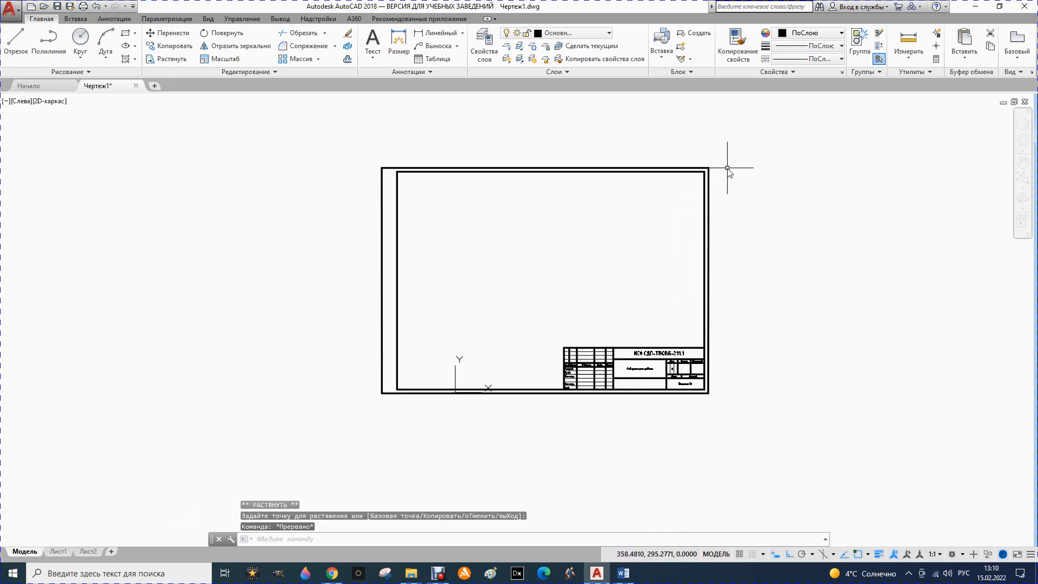
pyautogui.click(597, 164)
pyautogui.click(710, 232)
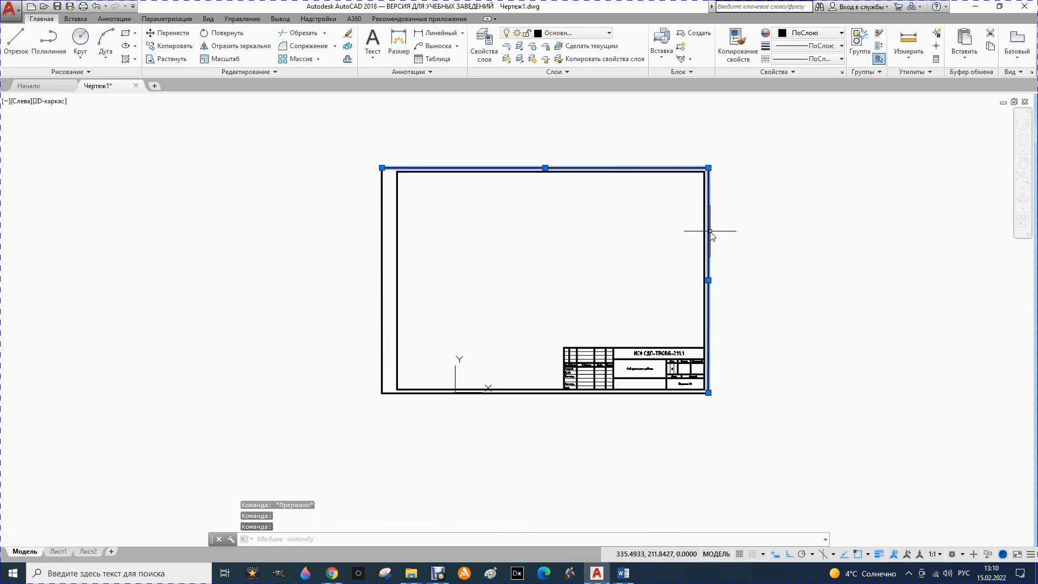
pyautogui.click(606, 395)
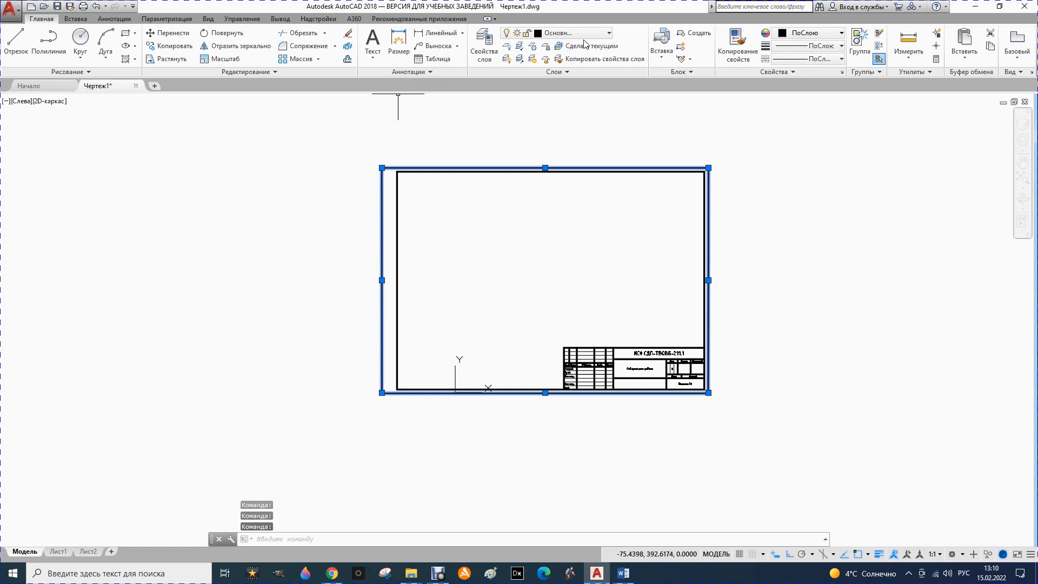
pyautogui.click(611, 35)
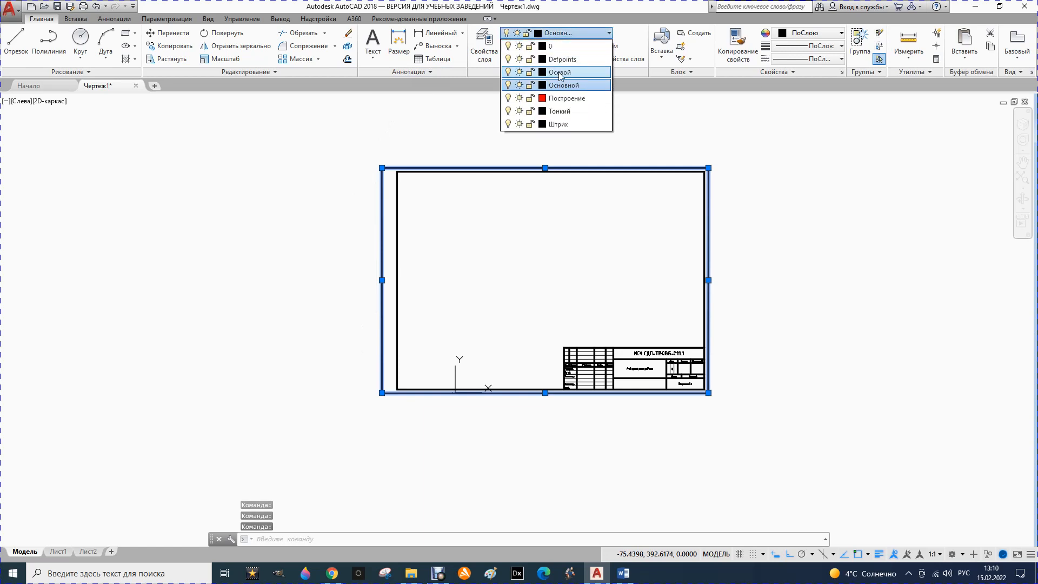
pyautogui.press('Escape')
pyautogui.press('Escape')
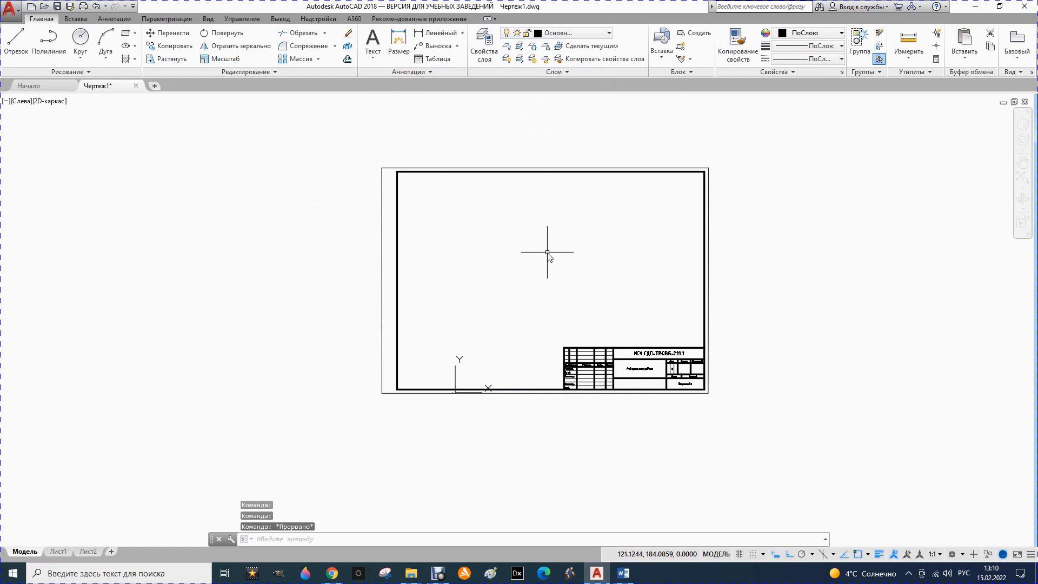
pyautogui.scroll(4, 598, 297)
pyautogui.scroll(-3, 461, 239)
pyautogui.scroll(-1, 473, 263)
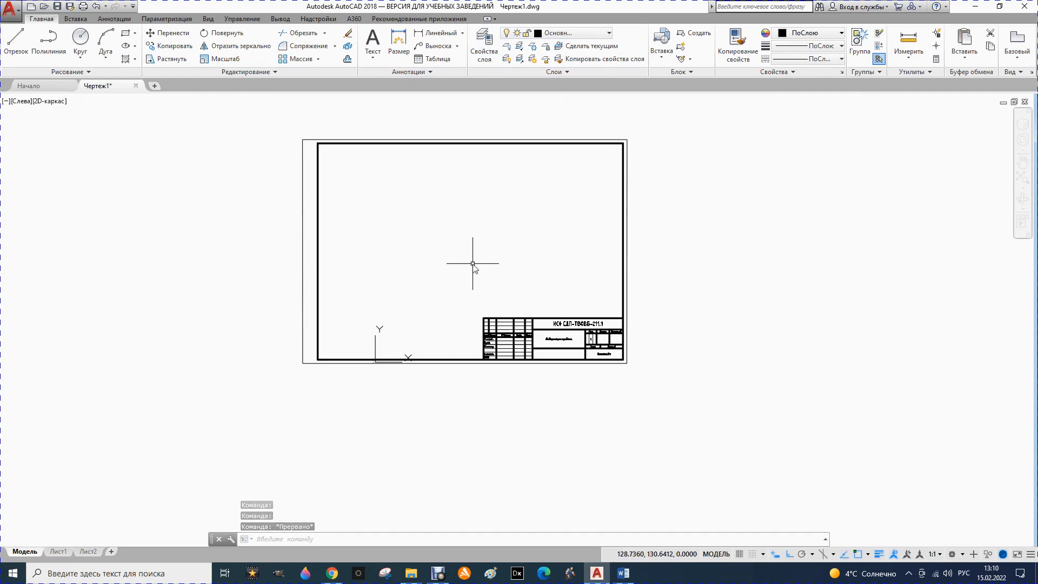
pyautogui.scroll(2, 463, 159)
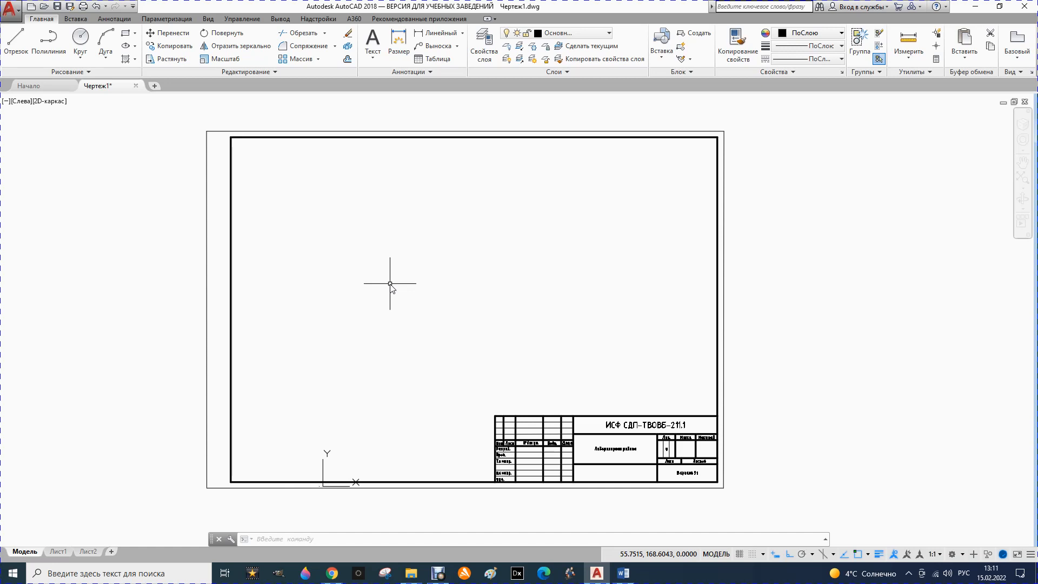
# Save the drawing as a template file named "Шаблон лабораторные работы" in the Template folder, keeping metric units.
pyautogui.click(10, 9)
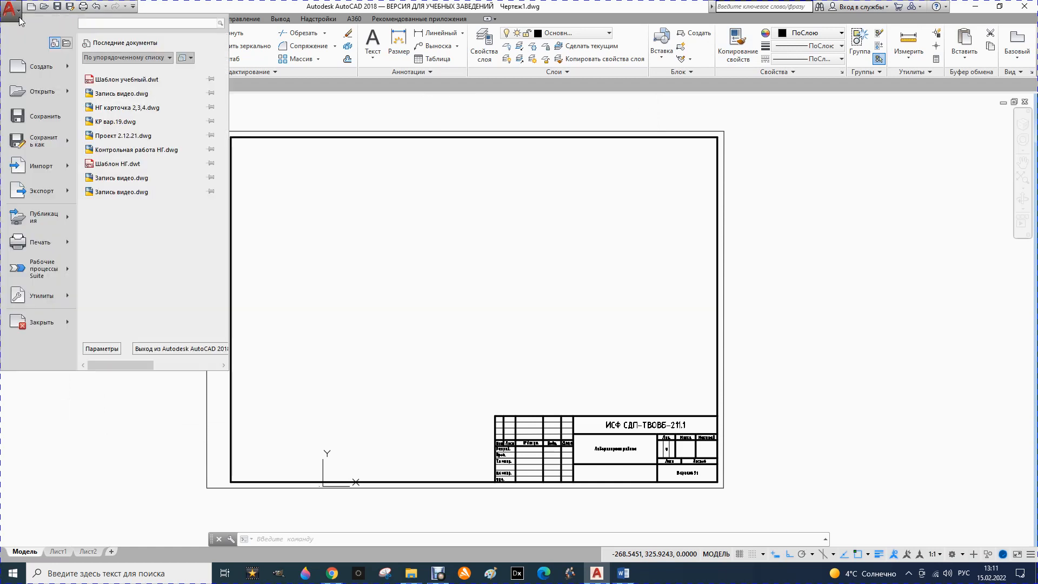
pyautogui.moveTo(63, 144)
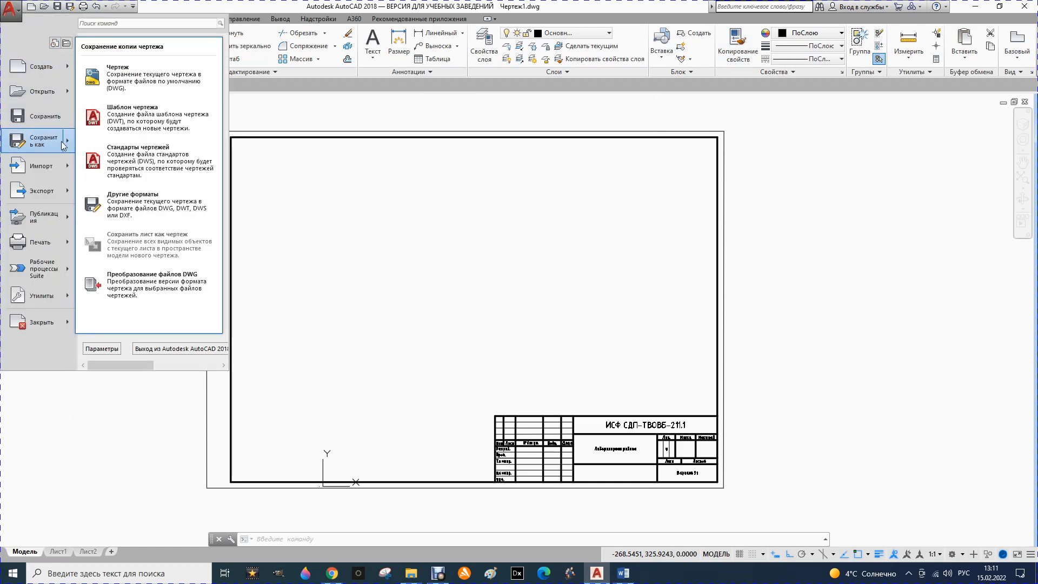
pyautogui.click(137, 123)
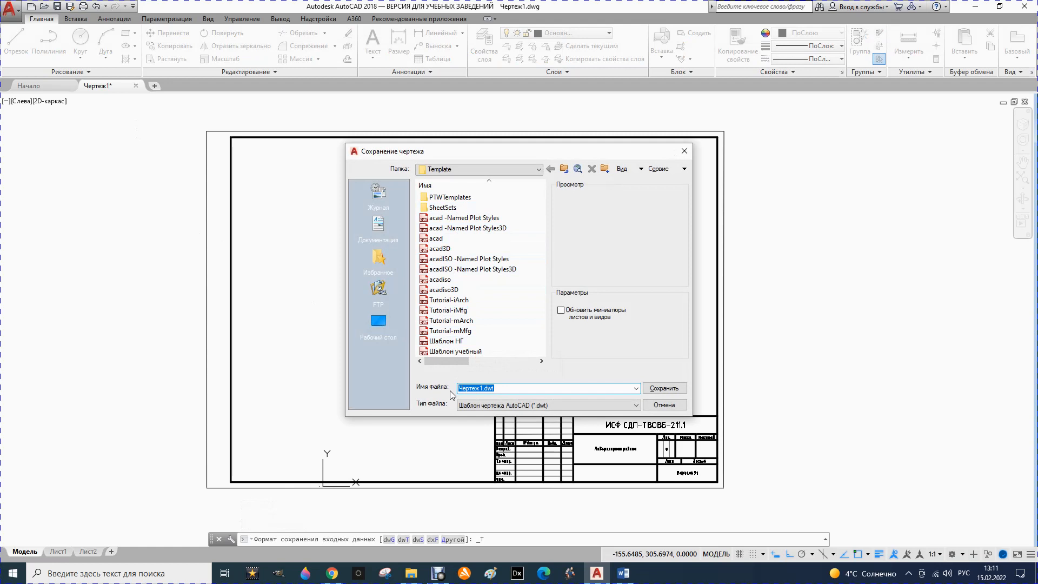
pyautogui.write('Ша')
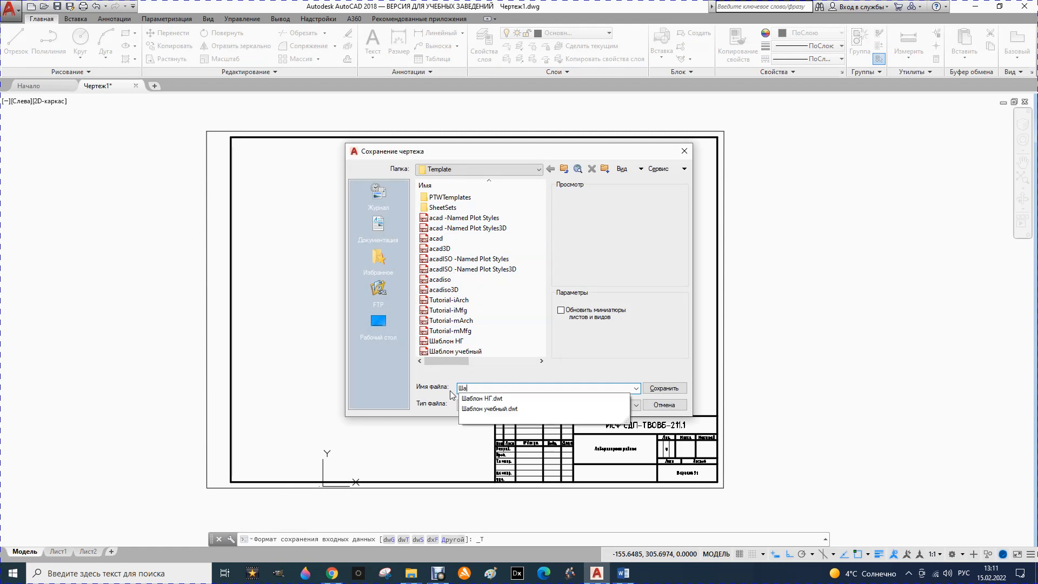
pyautogui.write('блон лабора')
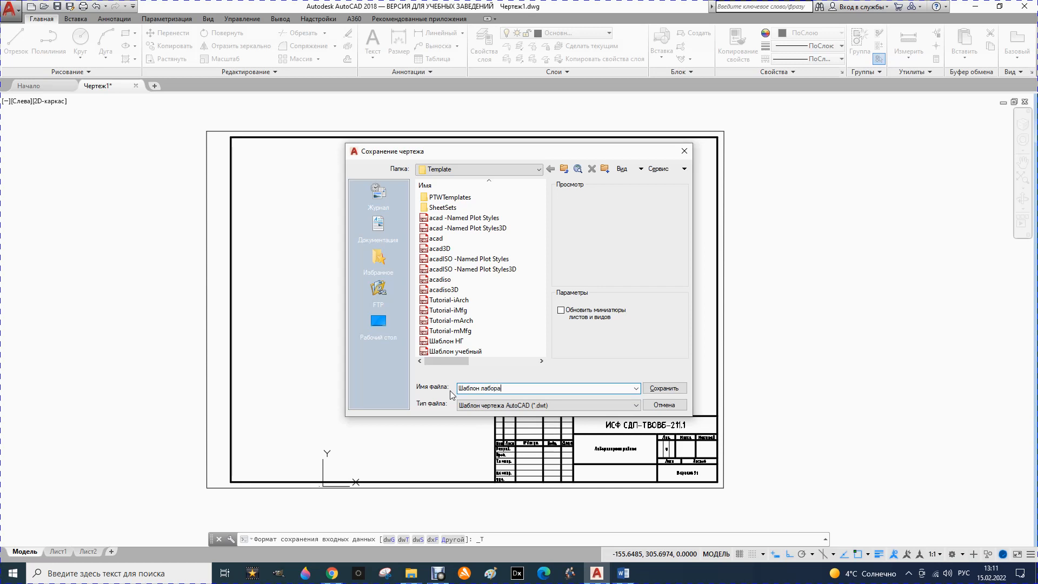
pyautogui.write('торные работы')
pyautogui.click(665, 389)
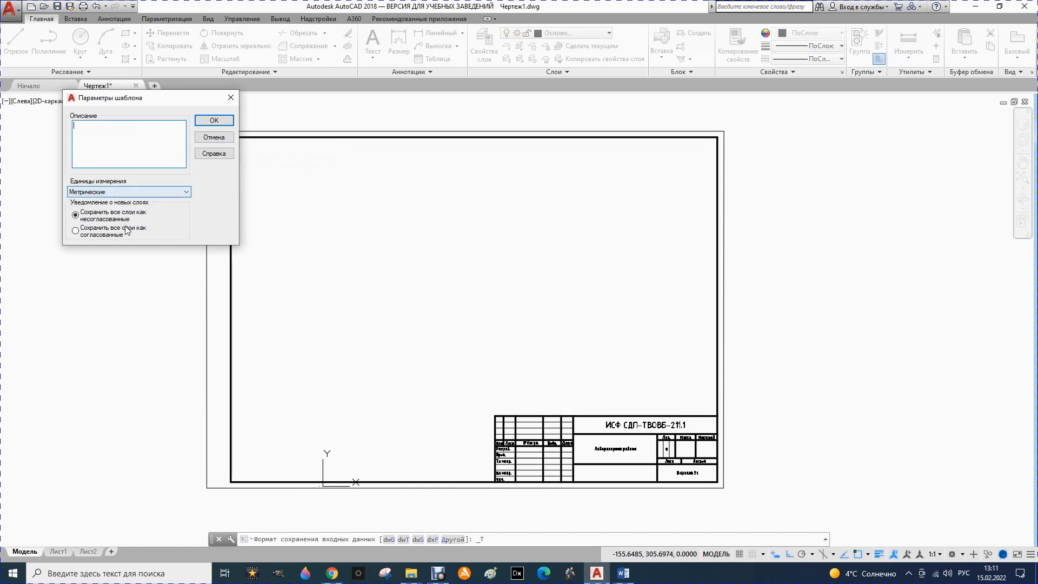
pyautogui.click(214, 120)
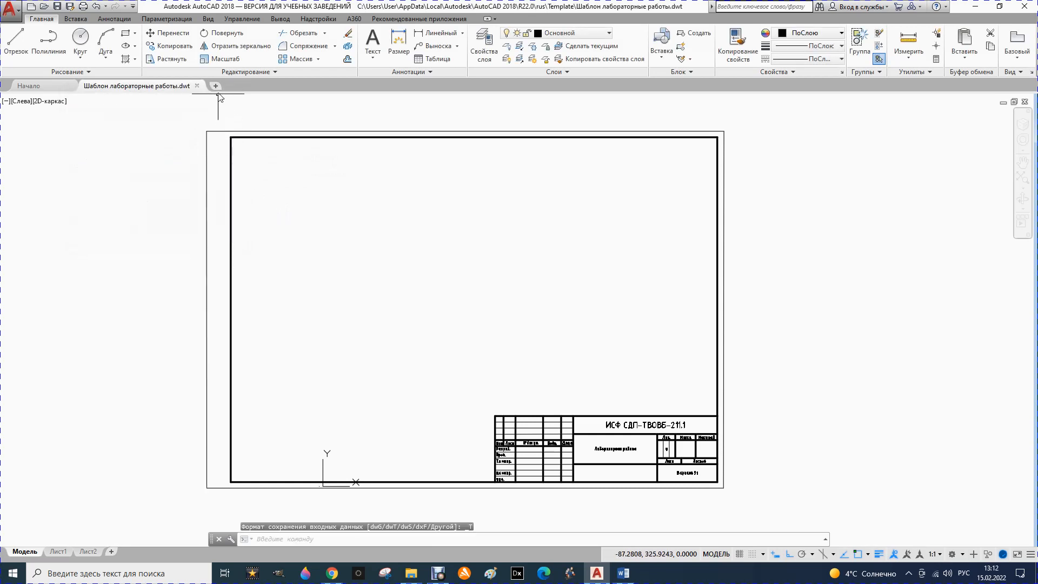
# Create a new drawing from the template Шаблон нг.dwt and look over its task sheet and figures.
pyautogui.click(19, 19)
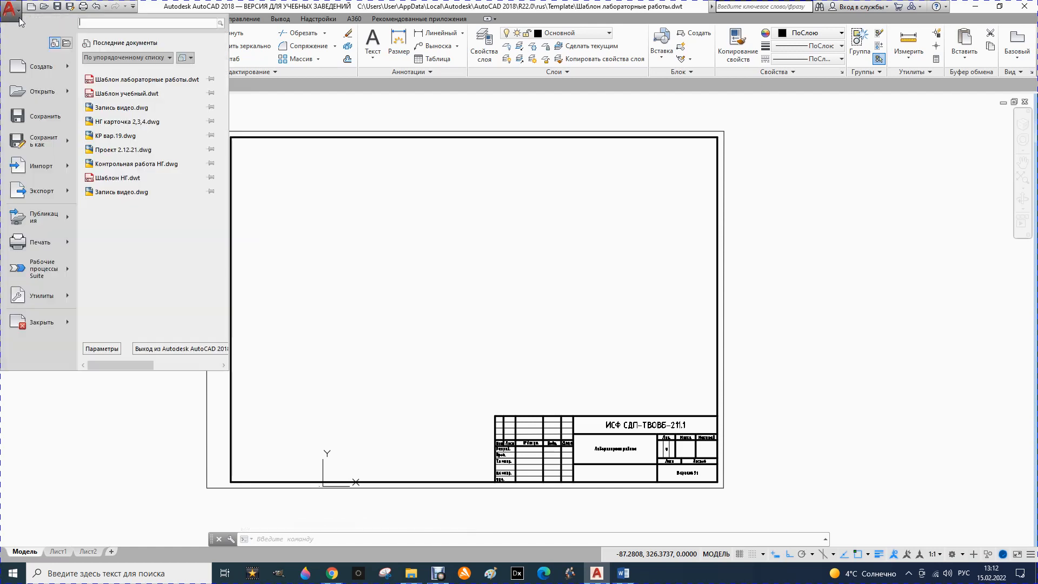
pyautogui.moveTo(66, 73)
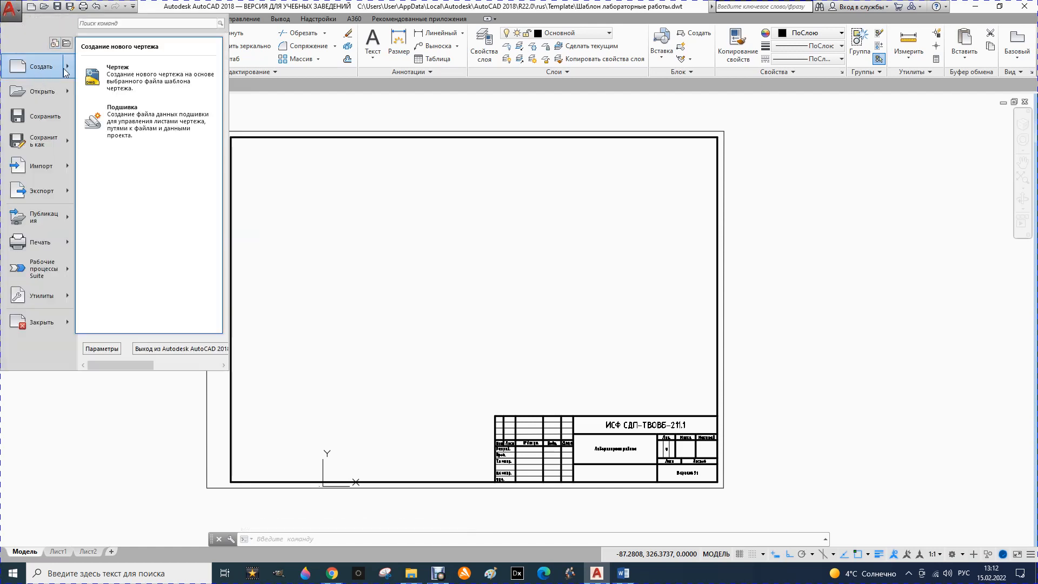
pyautogui.click(104, 78)
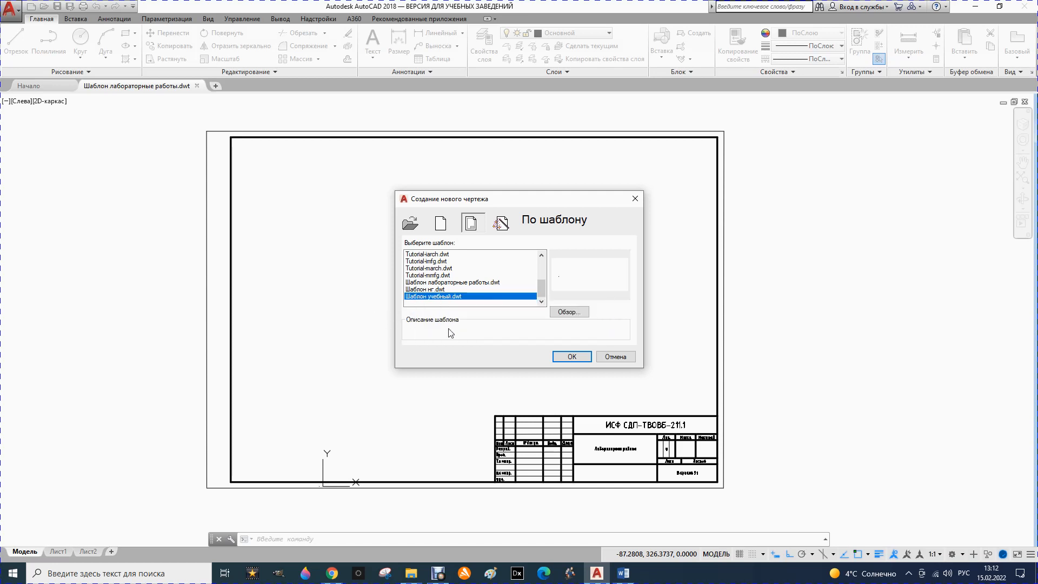
pyautogui.click(420, 291)
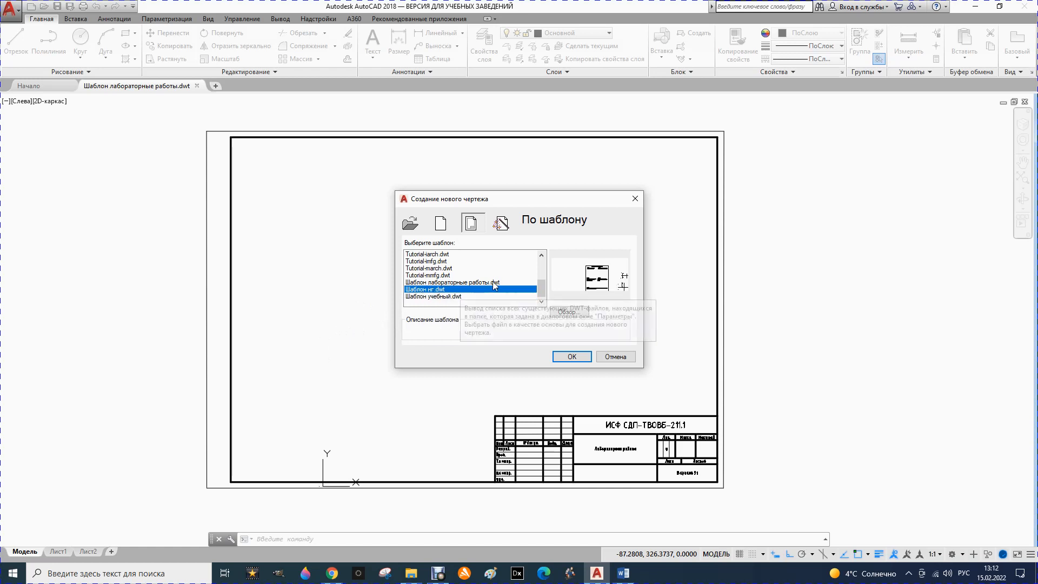
pyautogui.click(572, 357)
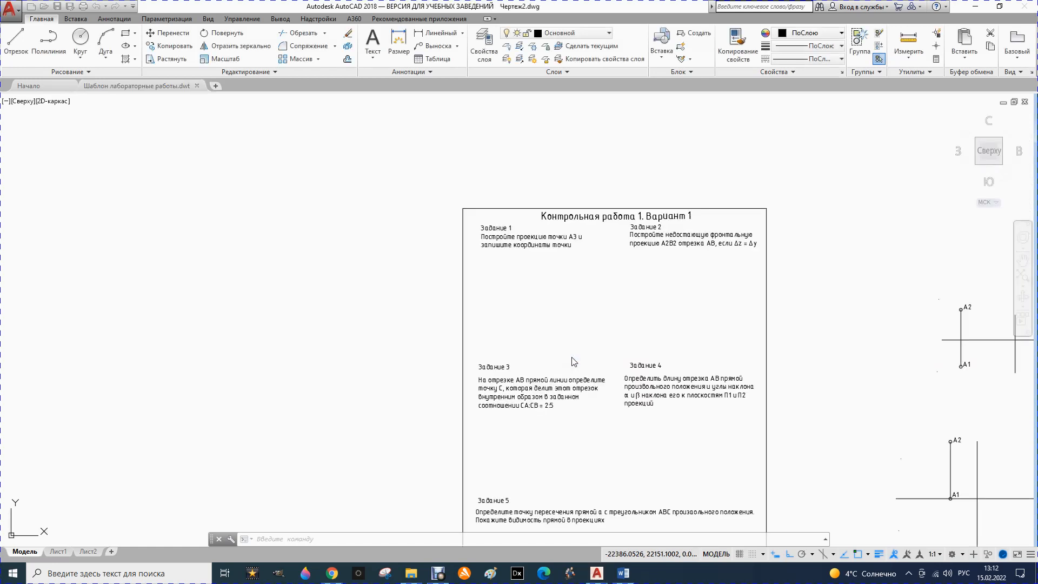
pyautogui.scroll(-5, 335, 244)
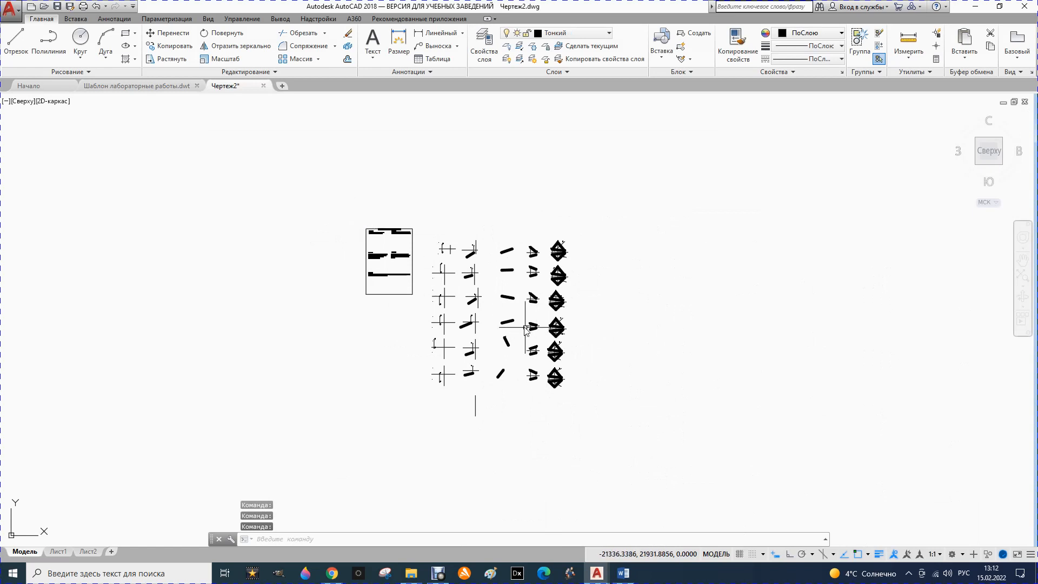
pyautogui.scroll(4, 486, 303)
pyautogui.scroll(-2, 487, 336)
pyautogui.scroll(2, 436, 267)
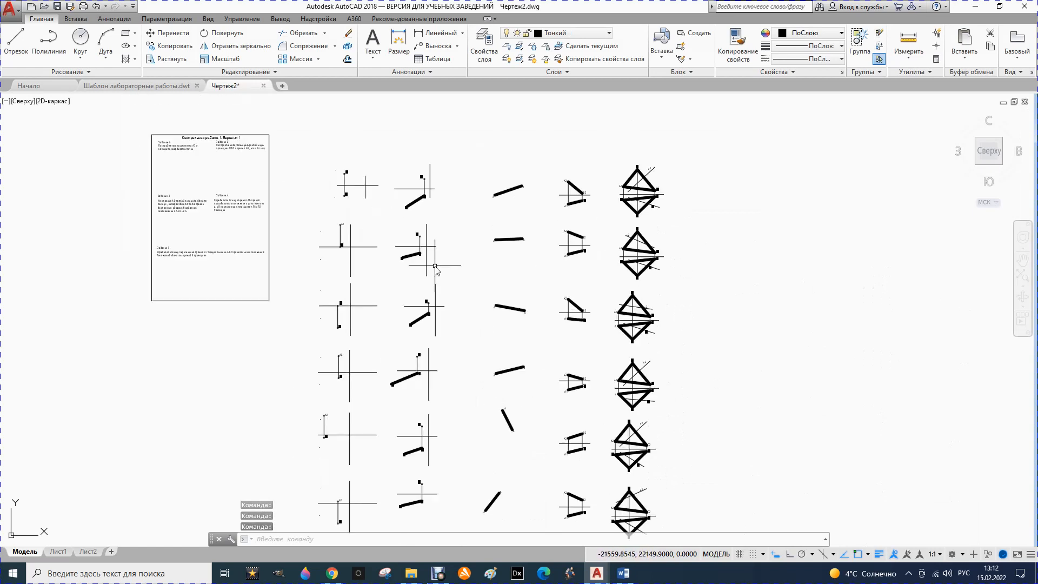
# Open two more new drawings based on the last used template.
pyautogui.click(282, 86)
pyautogui.moveTo(284, 91)
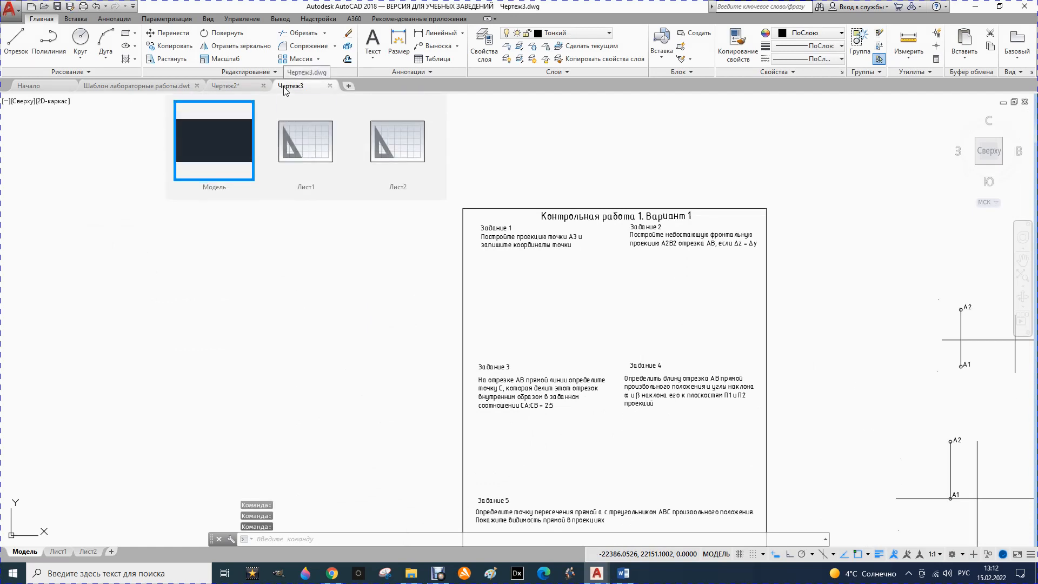
pyautogui.click(349, 87)
pyautogui.moveTo(349, 88)
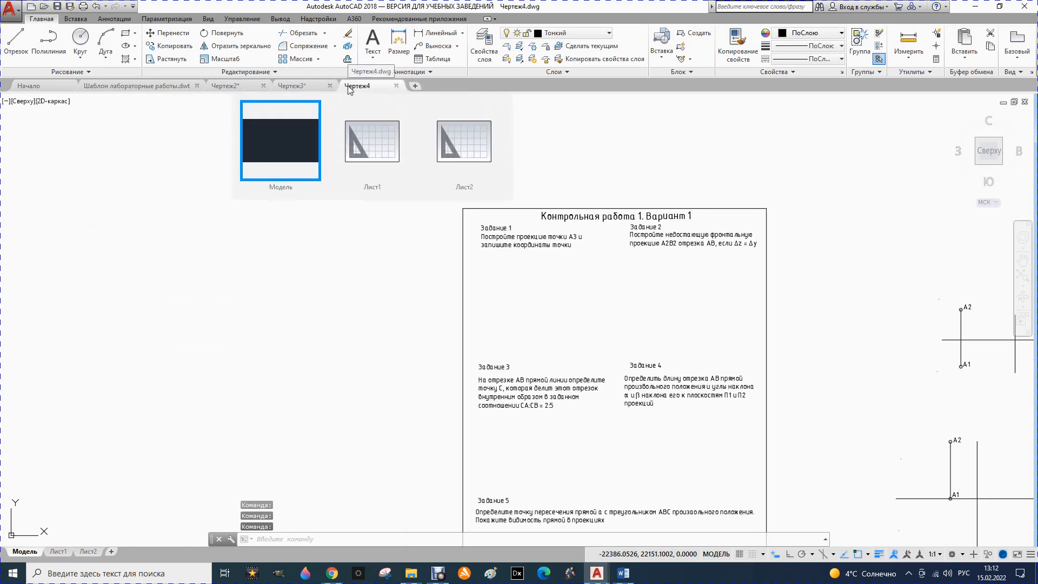
# Create a new drawing from the template Шаблон лабораторные работы.dwt.
pyautogui.click(29, 7)
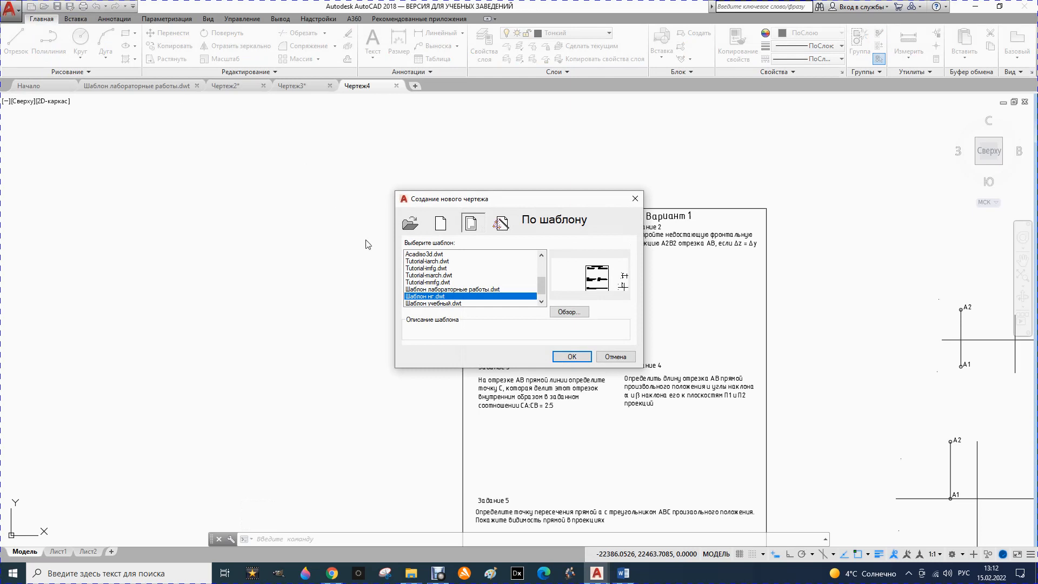
pyautogui.click(417, 290)
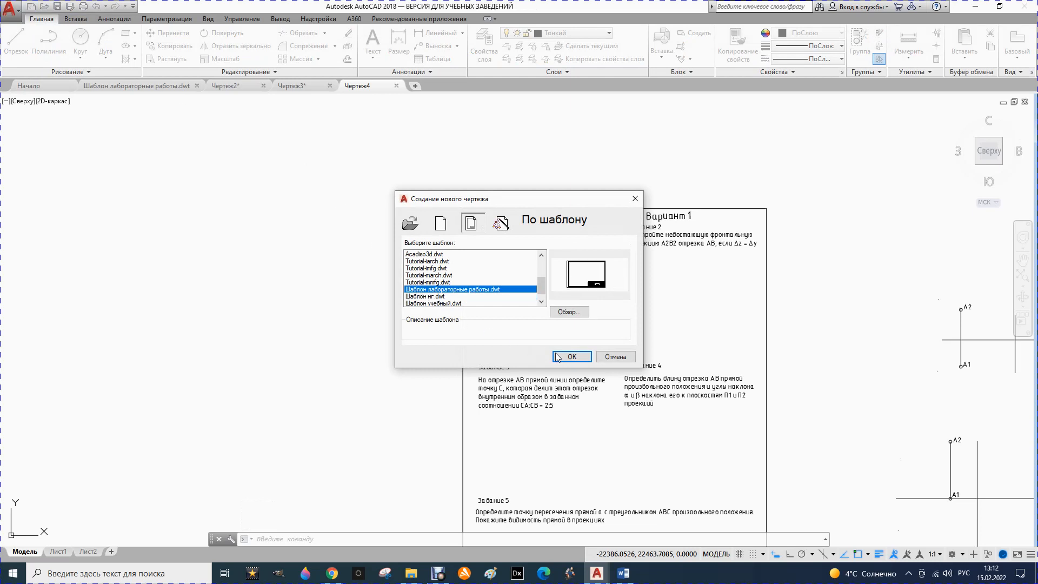
pyautogui.click(577, 358)
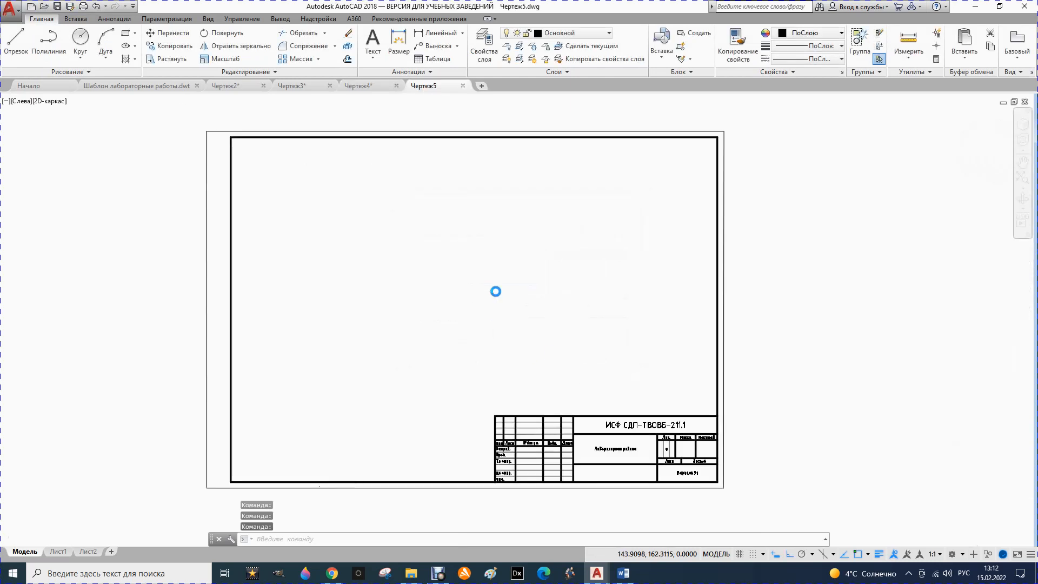
pyautogui.scroll(-2, 494, 292)
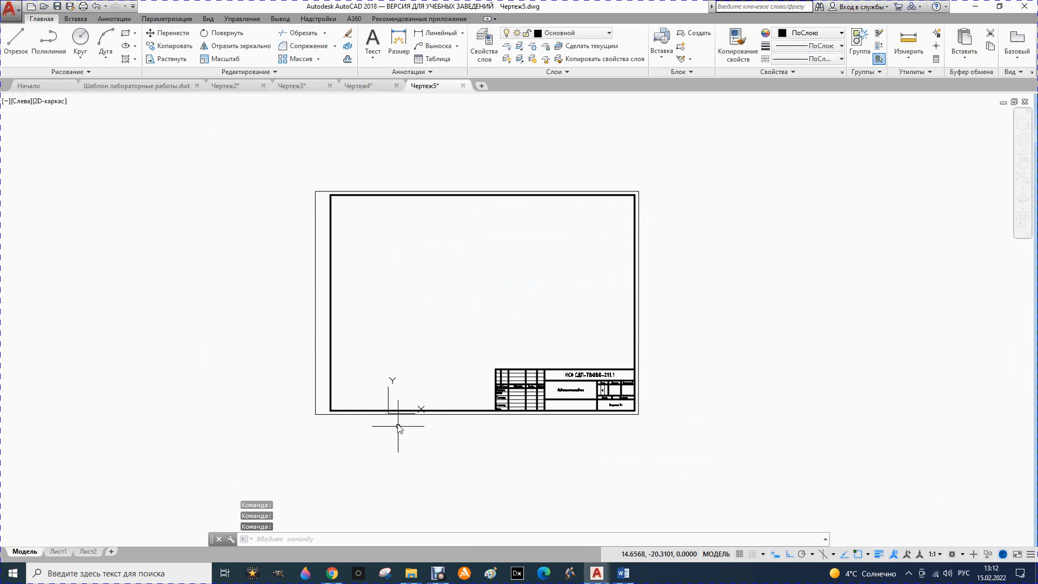
# Check which layers, text styles and dimension styles the new drawing has inherited from the template.
pyautogui.click(609, 34)
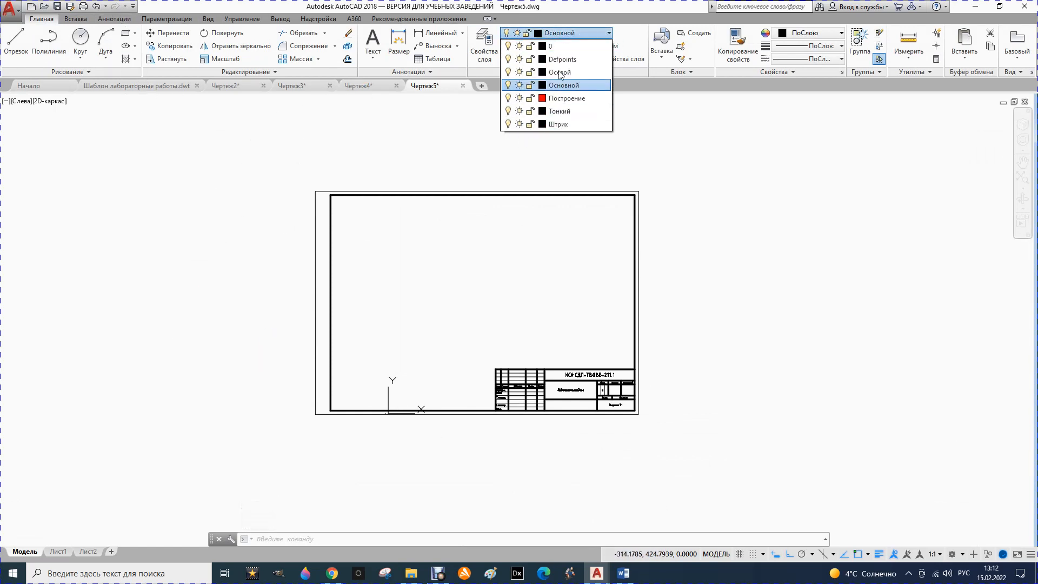
pyautogui.click(106, 22)
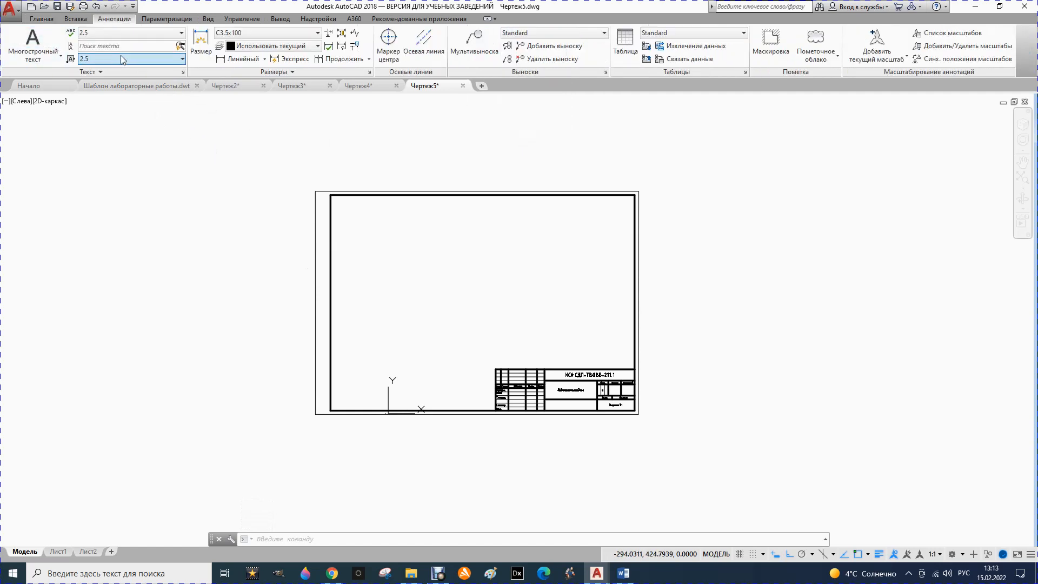
pyautogui.click(182, 34)
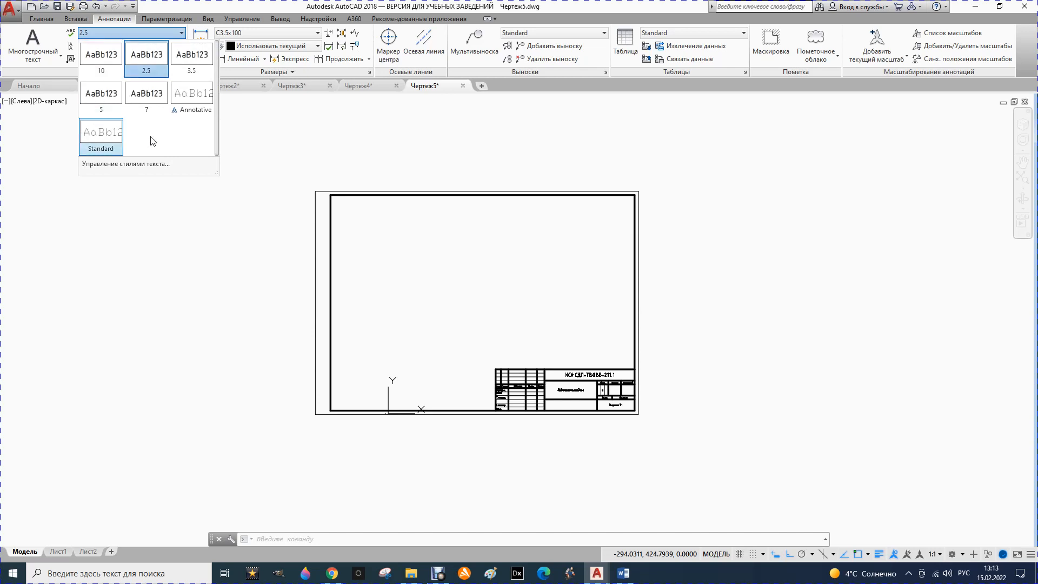
pyautogui.click(371, 72)
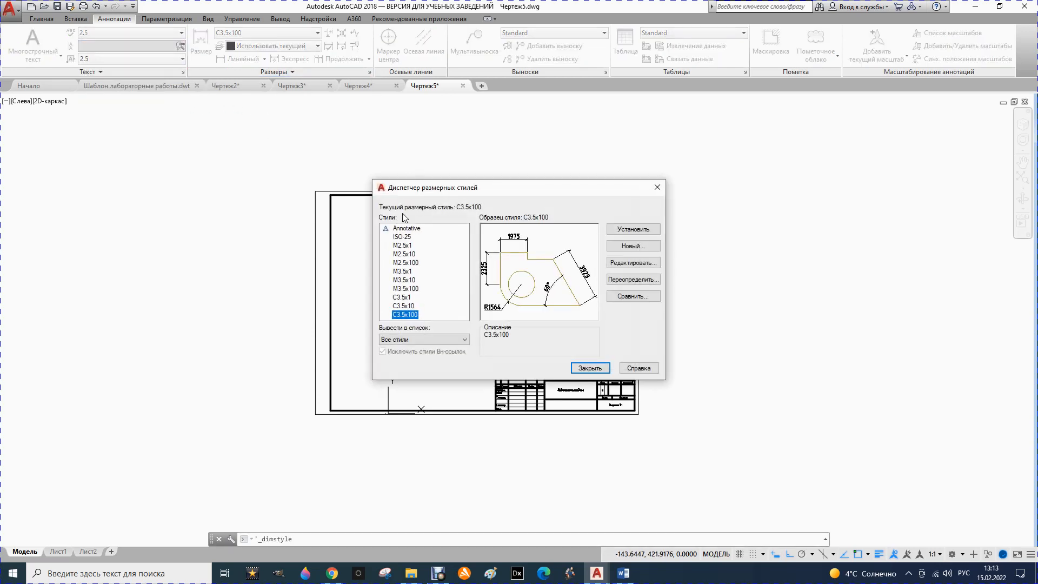
pyautogui.click(656, 189)
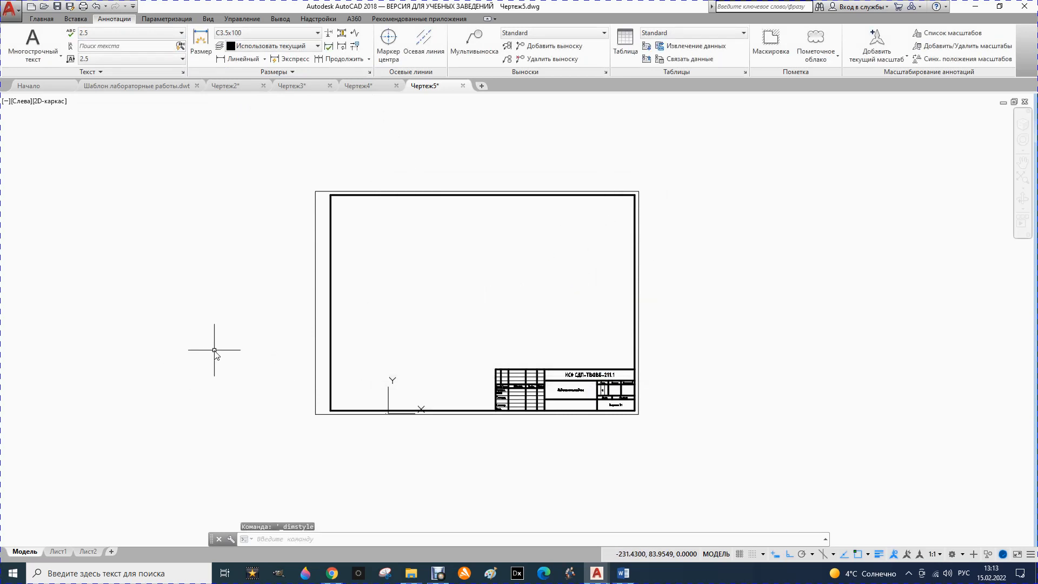